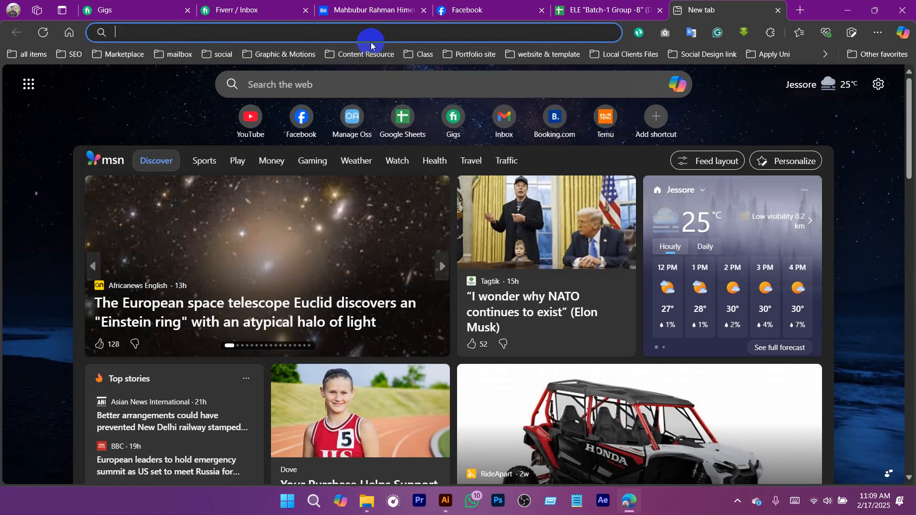
Search the web for "7 types of logo".
{"action": "type", "text": "7 types"}
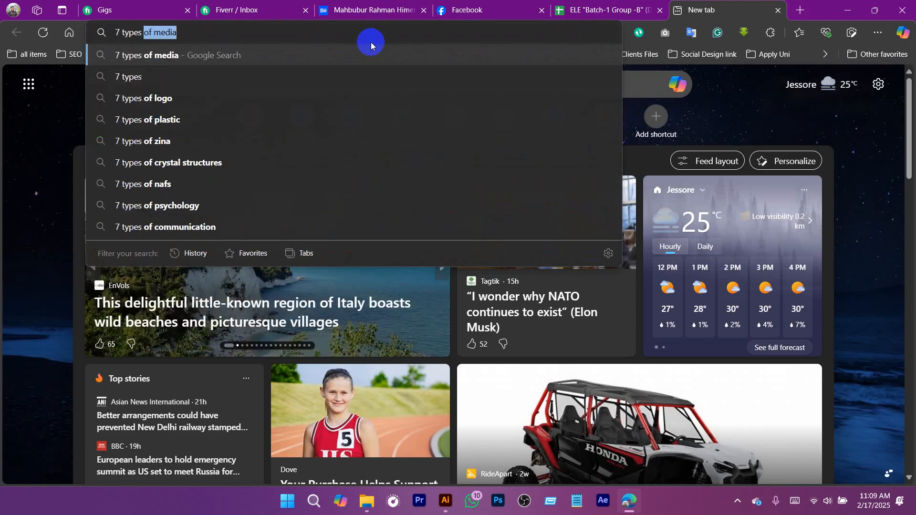
{"action": "type", "text": " of logo"}
{"action": "key", "text": "Return"}
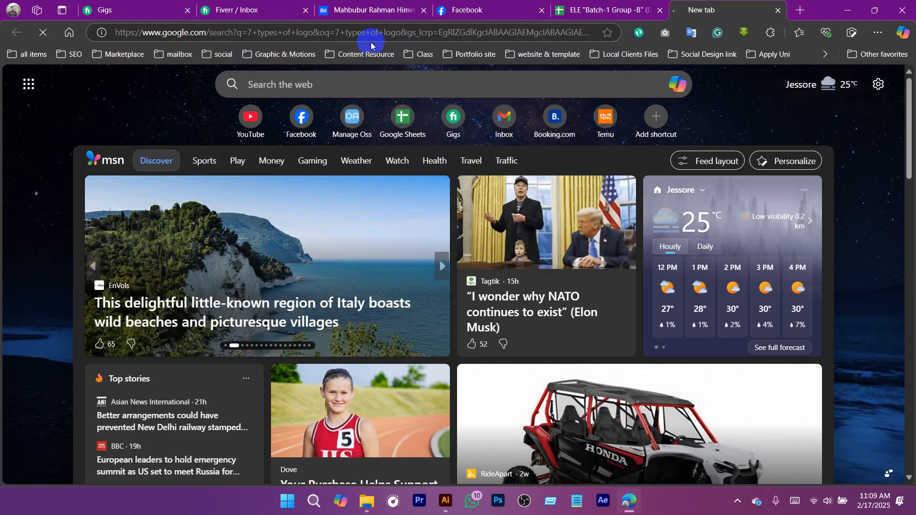
Open the VistaPrint result "The 7 Types of Logos And How to Use Them" in a new tab and switch to it.
{"action": "scroll", "coordinate": [258, 191], "scroll_direction": "down", "scroll_amount": 10}
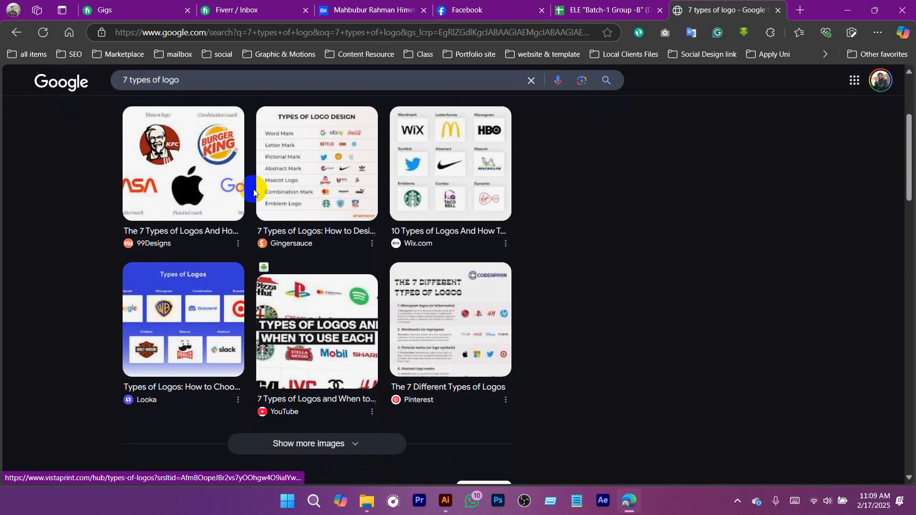
{"action": "scroll", "coordinate": [262, 204], "scroll_direction": "up", "scroll_amount": 10}
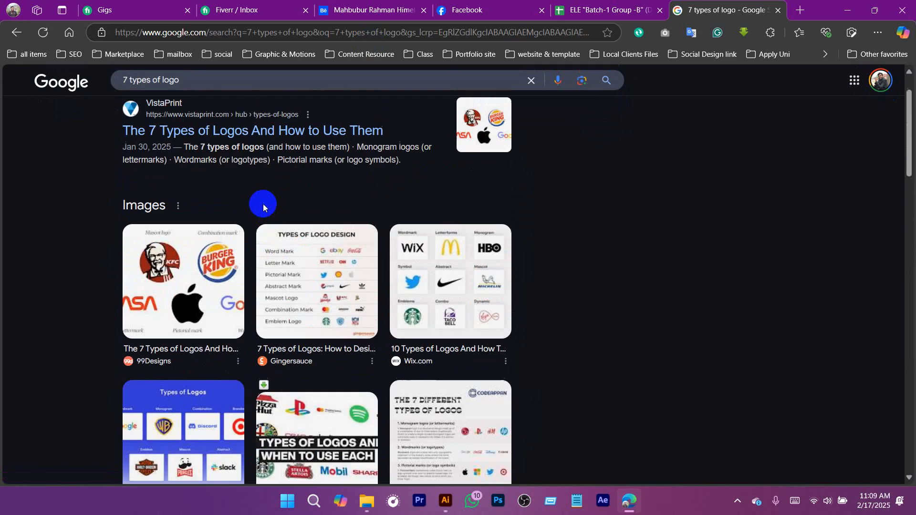
{"action": "middle_click", "coordinate": [191, 187]}
{"action": "scroll", "coordinate": [312, 206], "scroll_direction": "down", "scroll_amount": 10}
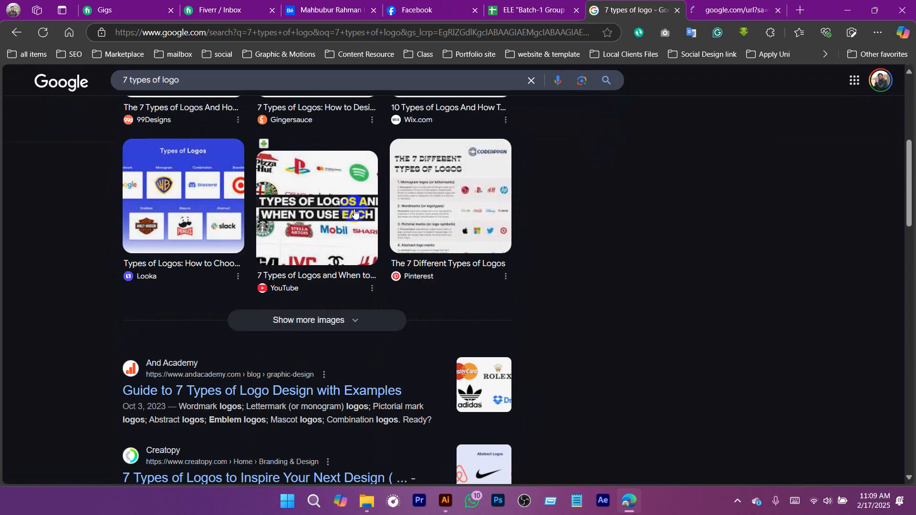
{"action": "scroll", "coordinate": [337, 230], "scroll_direction": "down", "scroll_amount": 7}
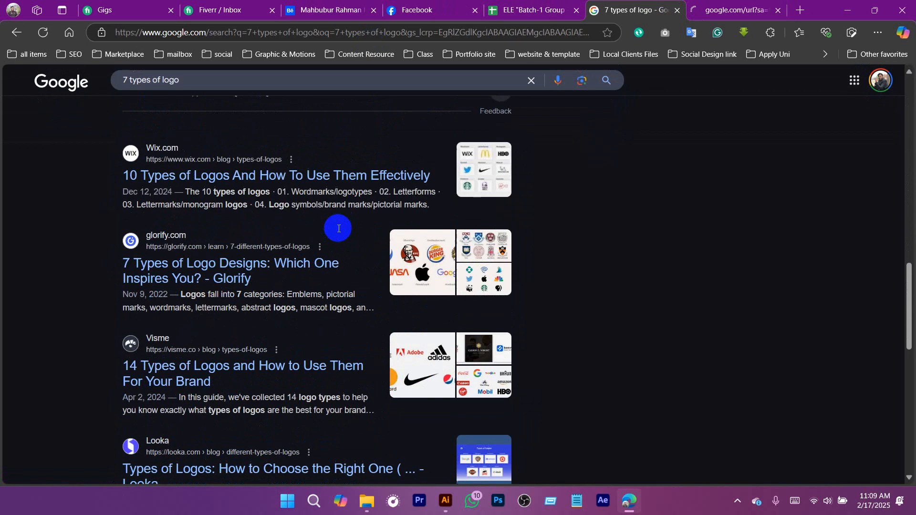
{"action": "left_click", "coordinate": [734, 10]}
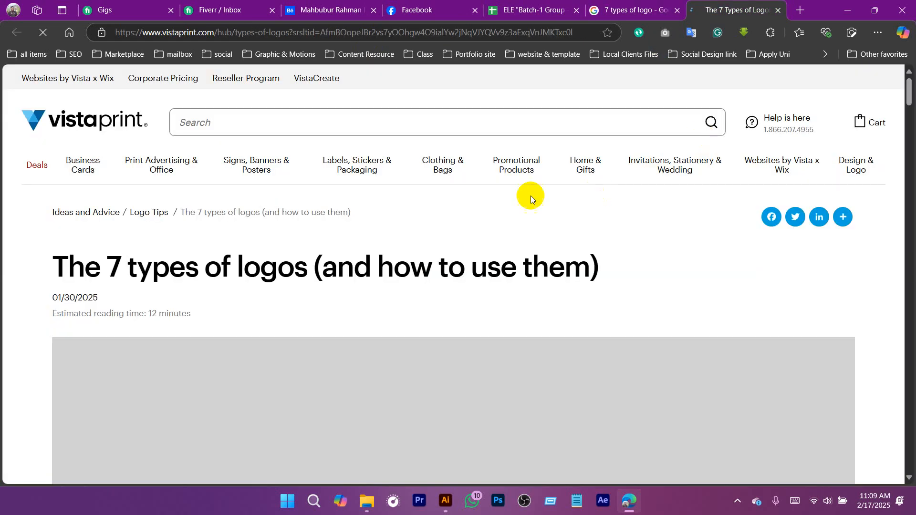
Skim the article's introduction and read the Monogram logos (or lettermarks) section with its example logos.
{"action": "scroll", "coordinate": [401, 264], "scroll_direction": "down", "scroll_amount": 5}
{"action": "scroll", "coordinate": [404, 264], "scroll_direction": "down", "scroll_amount": 18}
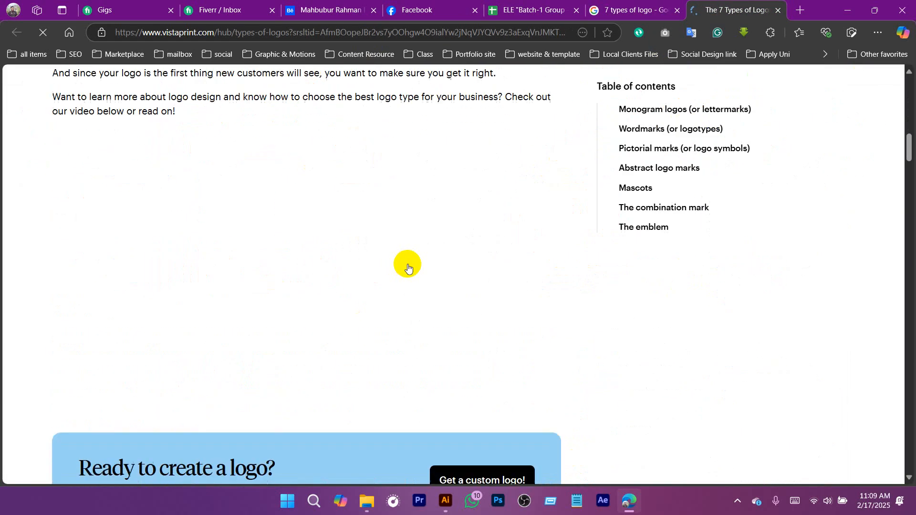
{"action": "scroll", "coordinate": [348, 261], "scroll_direction": "up", "scroll_amount": 15}
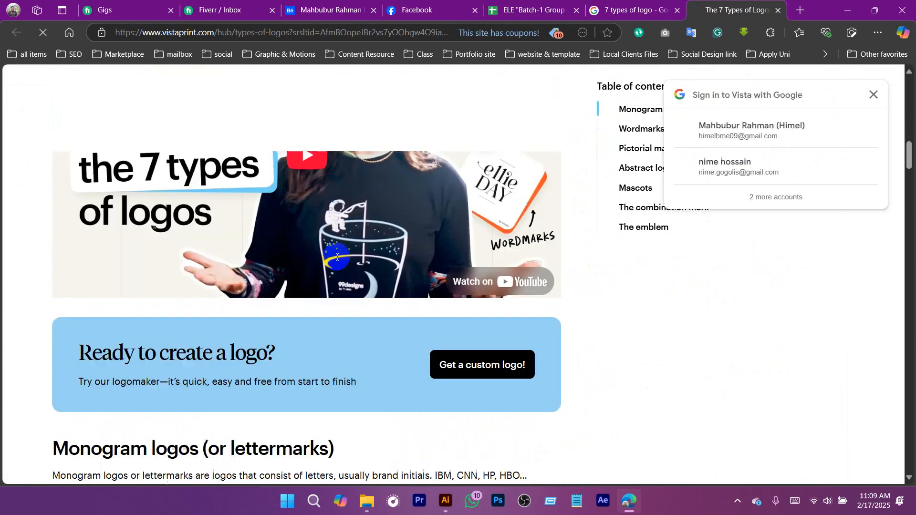
{"action": "scroll", "coordinate": [337, 257], "scroll_direction": "up", "scroll_amount": 5}
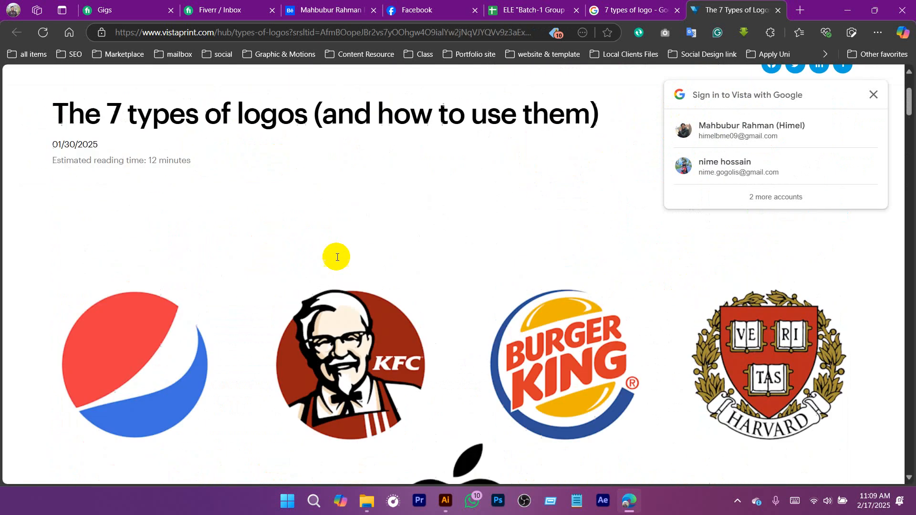
{"action": "scroll", "coordinate": [338, 258], "scroll_direction": "down", "scroll_amount": 15}
{"action": "scroll", "coordinate": [339, 257], "scroll_direction": "down", "scroll_amount": 3}
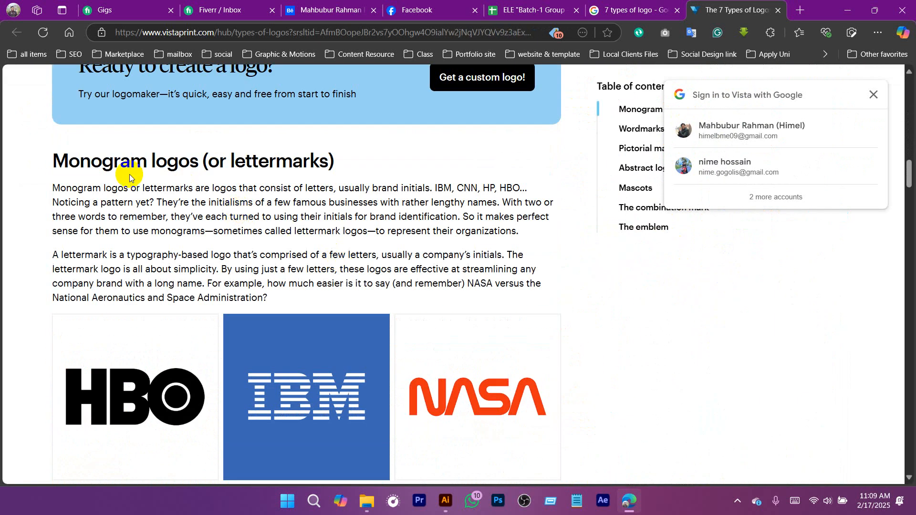
{"action": "left_click_drag", "start_coordinate": [38, 161], "coordinate": [219, 160]}
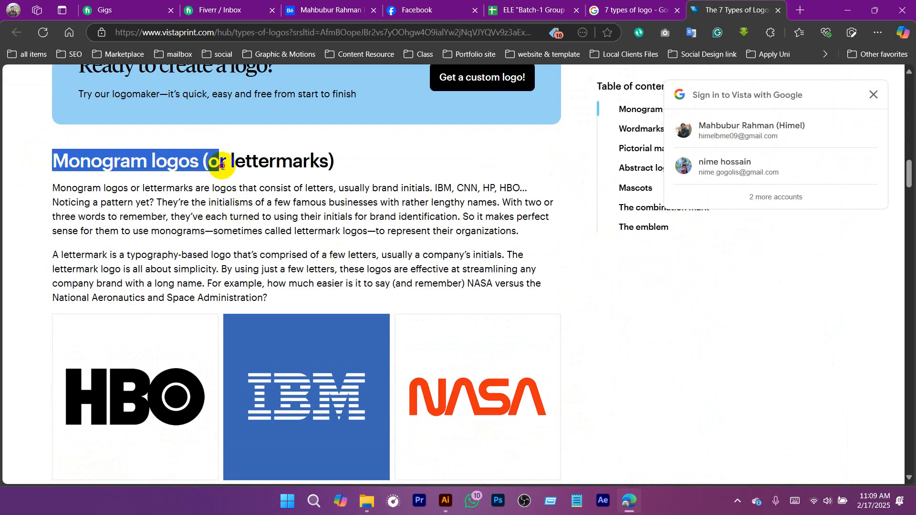
{"action": "left_click", "coordinate": [309, 218]}
{"action": "scroll", "coordinate": [307, 216], "scroll_direction": "down", "scroll_amount": 3}
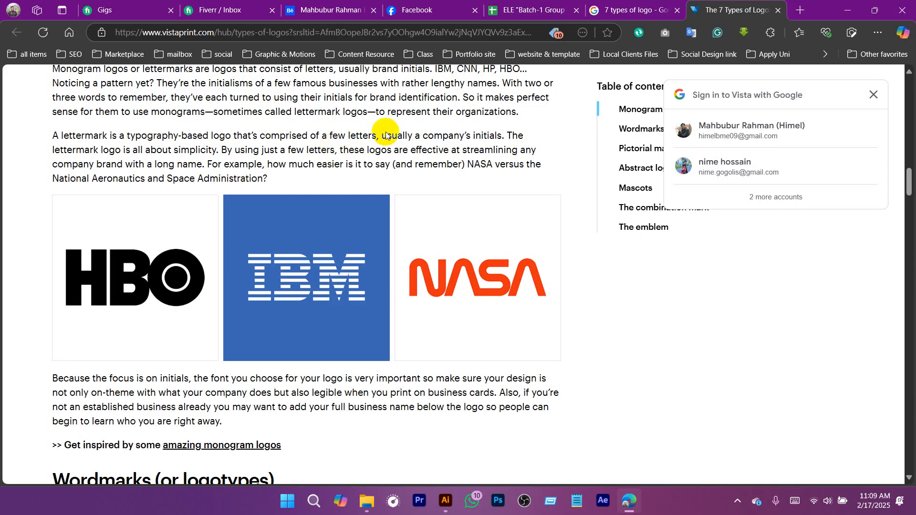
{"action": "scroll", "coordinate": [377, 136], "scroll_direction": "up", "scroll_amount": 1}
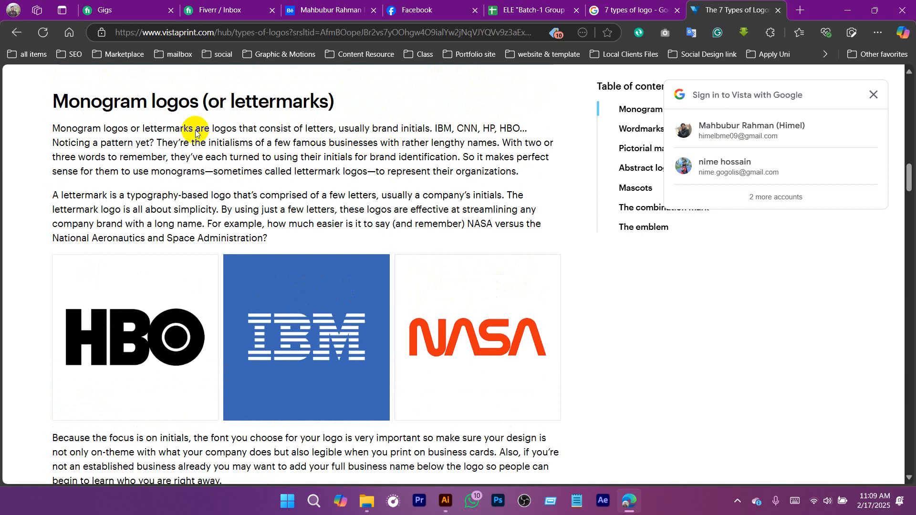
{"action": "scroll", "coordinate": [196, 131], "scroll_direction": "down", "scroll_amount": 2}
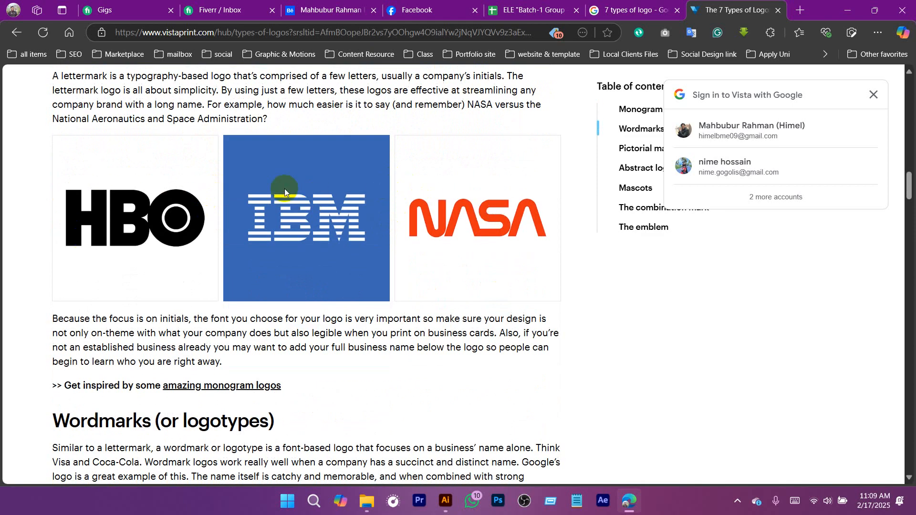
Study the Wordmarks (or logotypes) section and compare its example logos with the monogram examples, continuing to Pictorial marks.
{"action": "scroll", "coordinate": [284, 188], "scroll_direction": "down", "scroll_amount": 4}
{"action": "left_click_drag", "start_coordinate": [44, 182], "coordinate": [157, 184]}
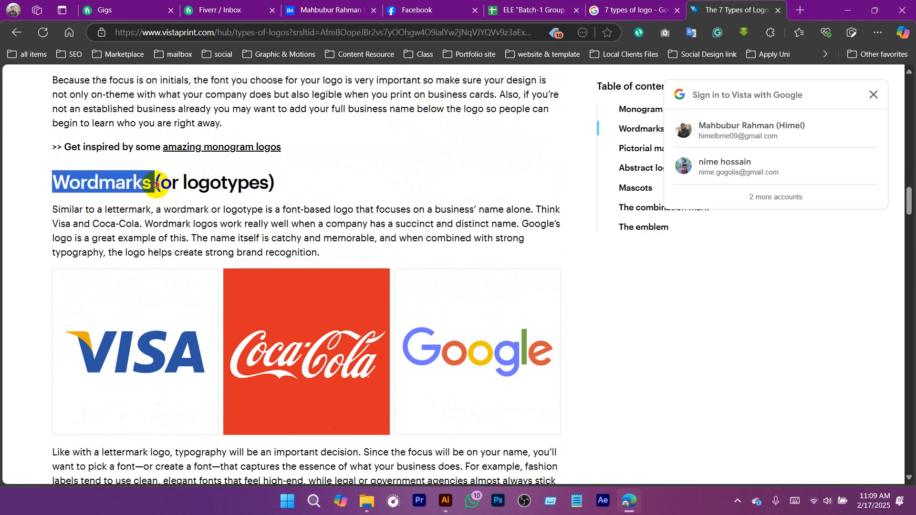
{"action": "left_click", "coordinate": [235, 233]}
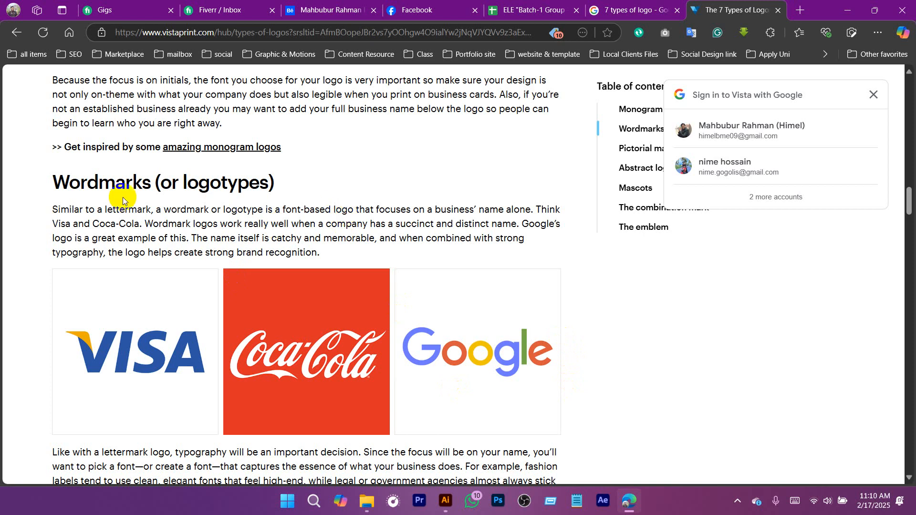
{"action": "scroll", "coordinate": [305, 207], "scroll_direction": "down", "scroll_amount": 6}
{"action": "scroll", "coordinate": [333, 209], "scroll_direction": "up", "scroll_amount": 8}
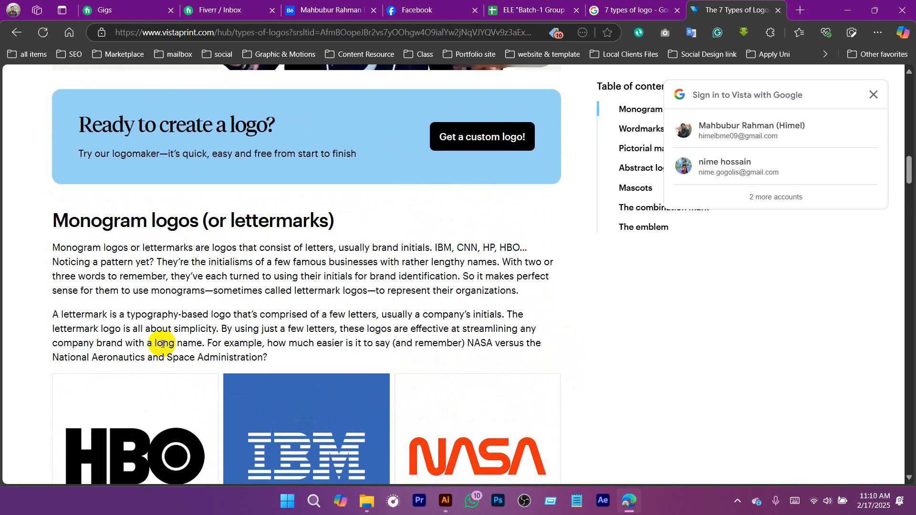
{"action": "scroll", "coordinate": [237, 273], "scroll_direction": "down", "scroll_amount": 3}
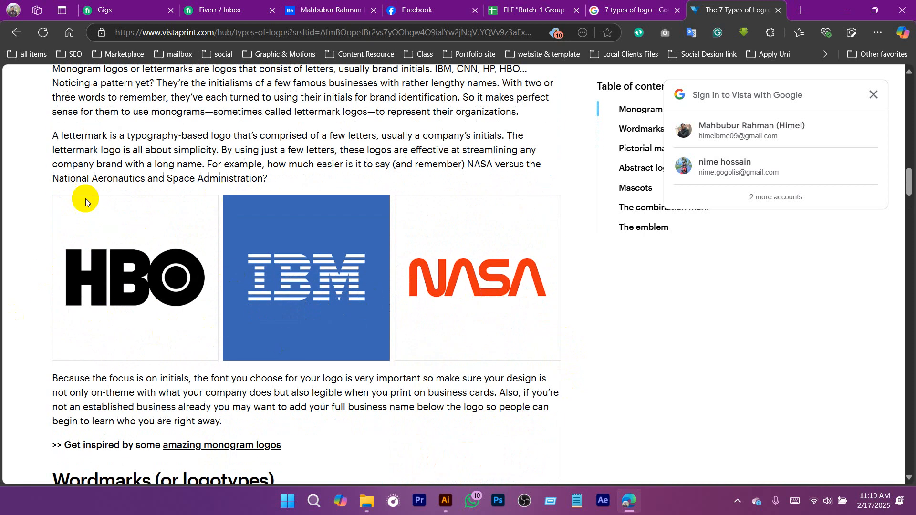
{"action": "scroll", "coordinate": [255, 261], "scroll_direction": "down", "scroll_amount": 5}
{"action": "scroll", "coordinate": [254, 261], "scroll_direction": "down", "scroll_amount": 10}
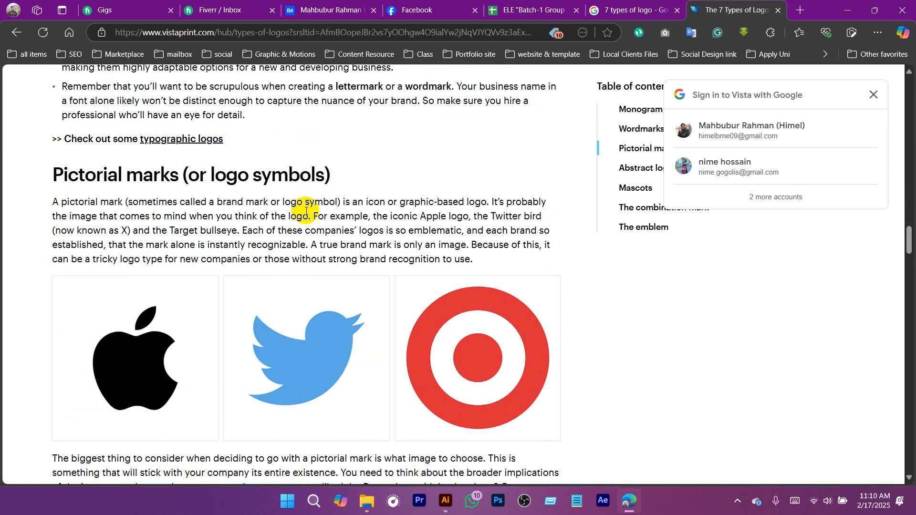
Return to the Monogram logos (or lettermarks) section and review its heading and description again.
{"action": "scroll", "coordinate": [309, 213], "scroll_direction": "up", "scroll_amount": 18}
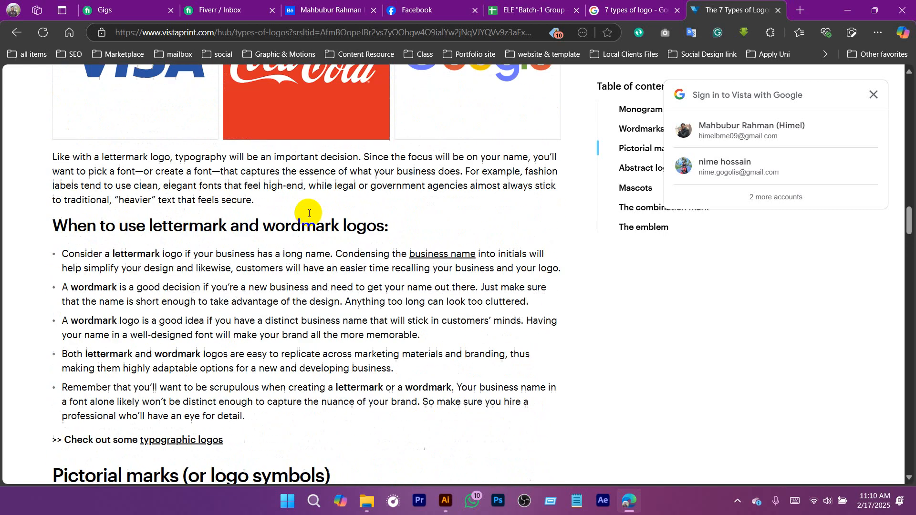
{"action": "scroll", "coordinate": [308, 213], "scroll_direction": "up", "scroll_amount": 7}
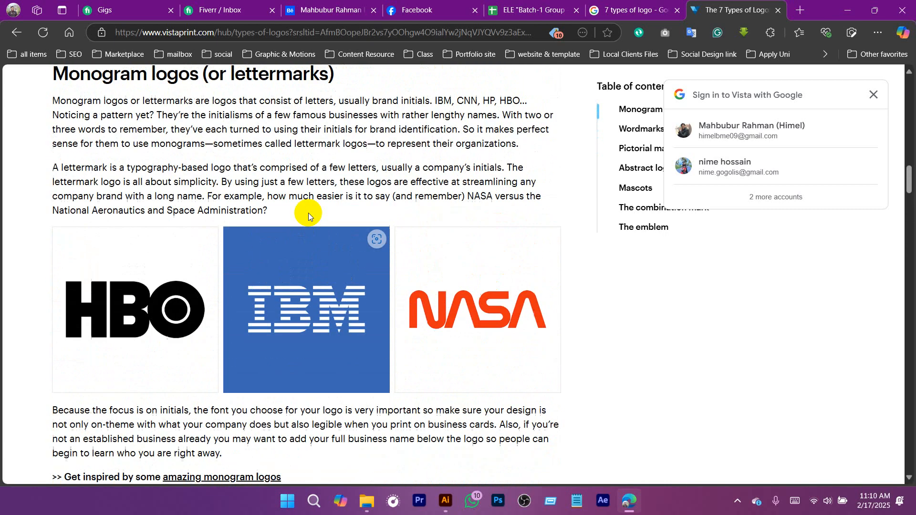
{"action": "scroll", "coordinate": [308, 215], "scroll_direction": "down", "scroll_amount": 4}
{"action": "scroll", "coordinate": [308, 213], "scroll_direction": "up", "scroll_amount": 2}
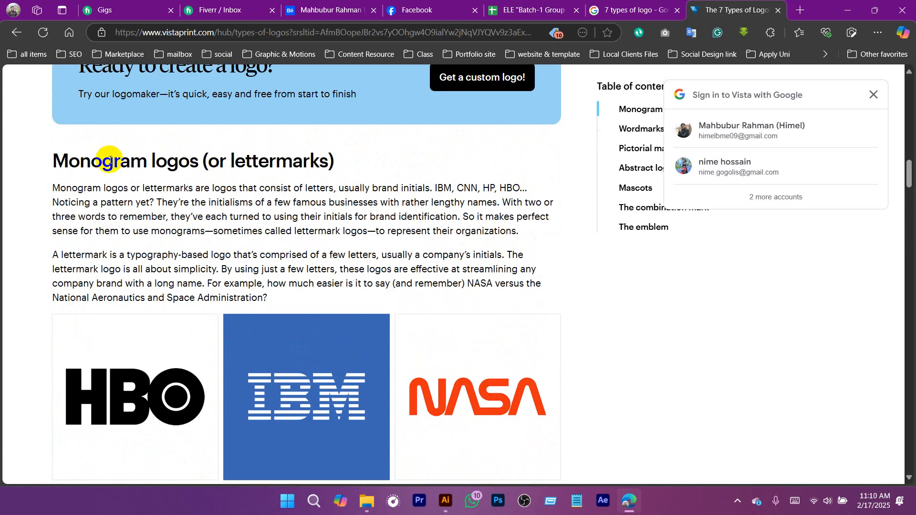
{"action": "left_click_drag", "start_coordinate": [121, 160], "coordinate": [271, 165]}
{"action": "left_click", "coordinate": [295, 197]}
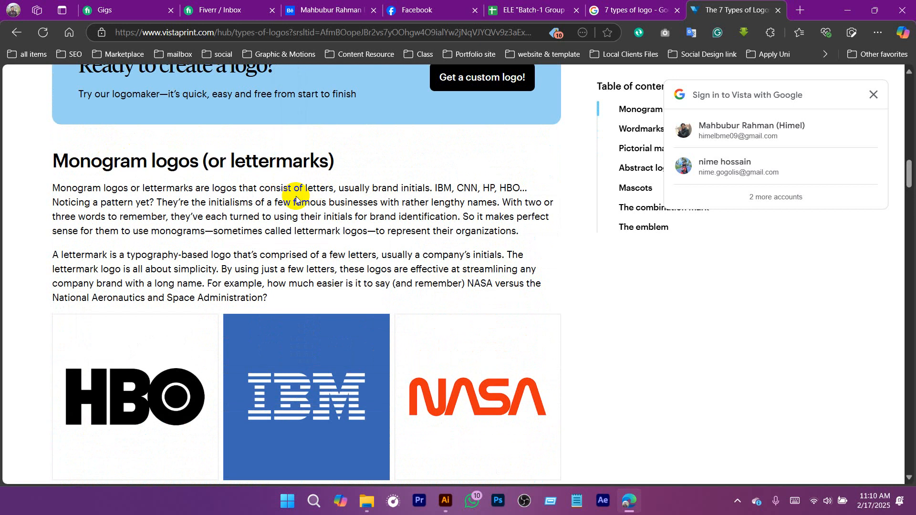
Examine the Abstract logo marks and Mascots sections of the article with their example logos.
{"action": "scroll", "coordinate": [296, 197], "scroll_direction": "down", "scroll_amount": 20}
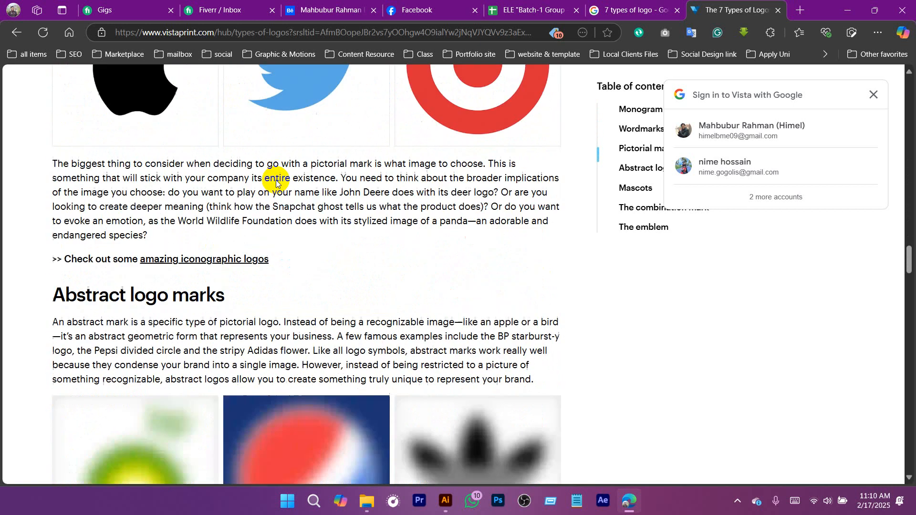
{"action": "scroll", "coordinate": [276, 183], "scroll_direction": "down", "scroll_amount": 4}
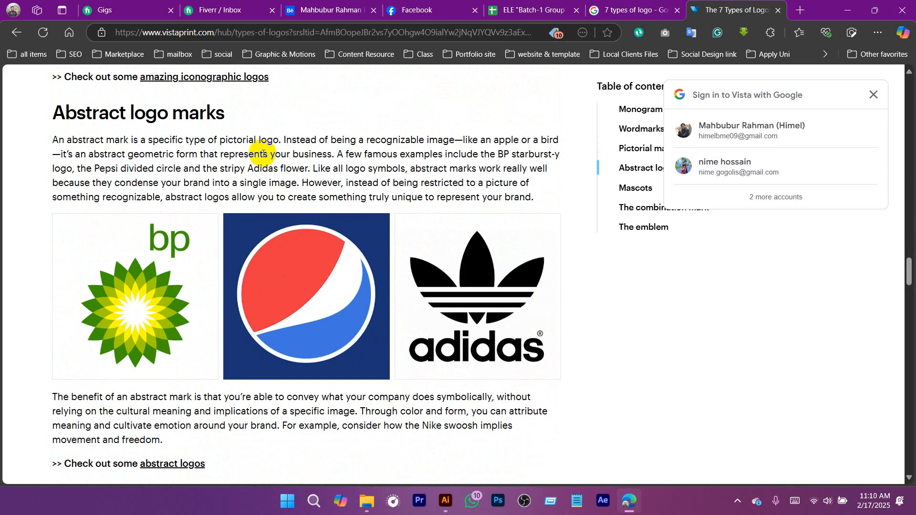
{"action": "scroll", "coordinate": [263, 153], "scroll_direction": "down", "scroll_amount": 6}
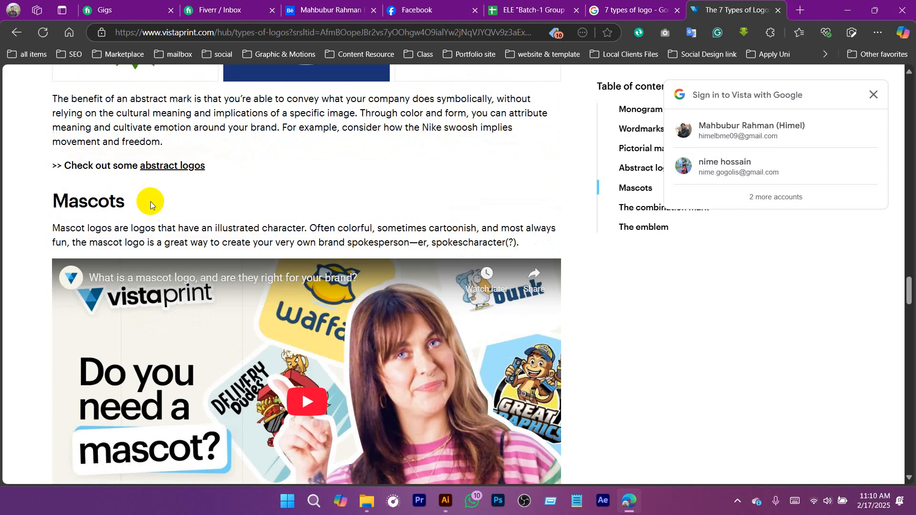
{"action": "left_click_drag", "start_coordinate": [50, 191], "coordinate": [131, 199]}
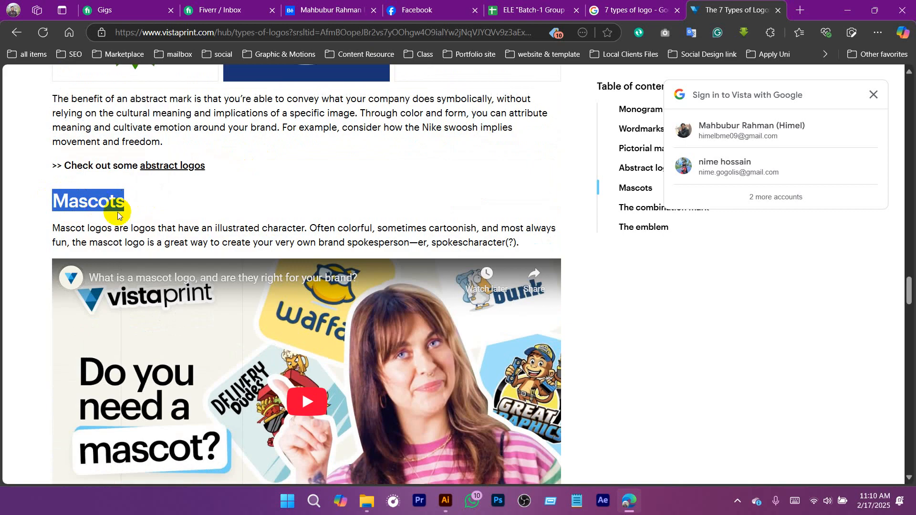
{"action": "scroll", "coordinate": [305, 174], "scroll_direction": "down", "scroll_amount": 3}
{"action": "scroll", "coordinate": [305, 174], "scroll_direction": "down", "scroll_amount": 5}
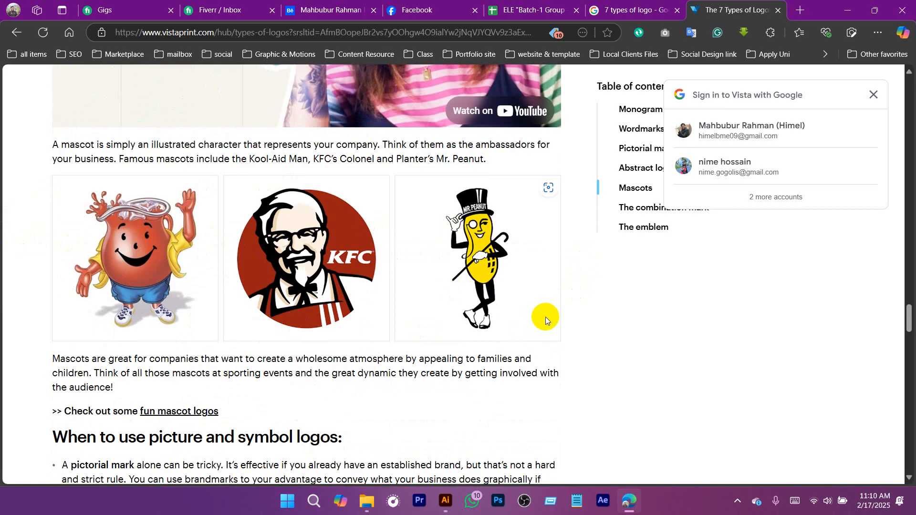
Examine The combination mark and The emblem sections, comparing their descriptions and example logos.
{"action": "scroll", "coordinate": [545, 316], "scroll_direction": "down", "scroll_amount": 10}
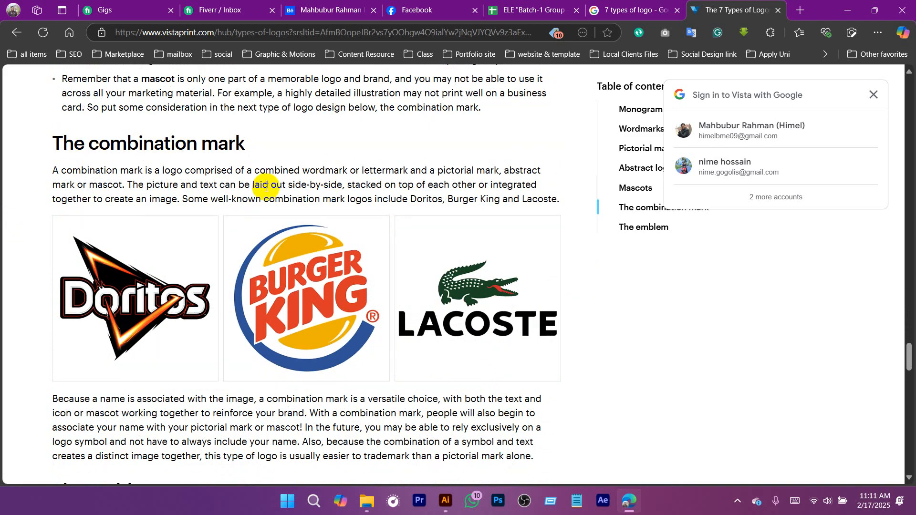
{"action": "scroll", "coordinate": [267, 187], "scroll_direction": "down", "scroll_amount": 7}
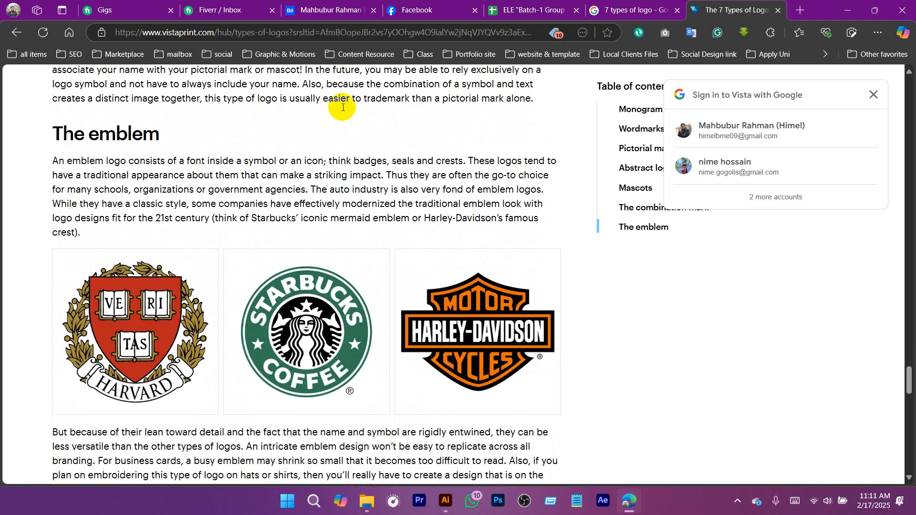
{"action": "scroll", "coordinate": [364, 187], "scroll_direction": "up", "scroll_amount": 4}
{"action": "scroll", "coordinate": [194, 180], "scroll_direction": "up", "scroll_amount": 3}
{"action": "scroll", "coordinate": [356, 232], "scroll_direction": "down", "scroll_amount": 4}
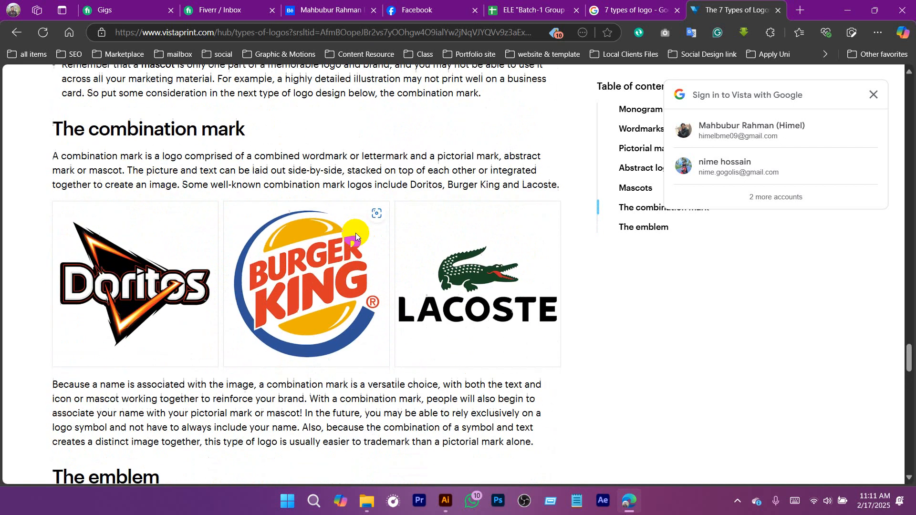
{"action": "scroll", "coordinate": [166, 238], "scroll_direction": "down", "scroll_amount": 3}
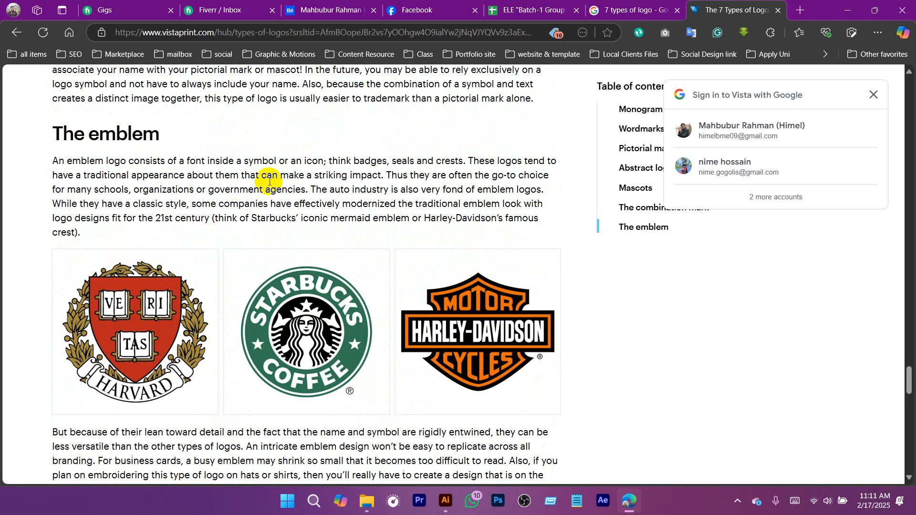
{"action": "scroll", "coordinate": [278, 176], "scroll_direction": "down", "scroll_amount": 1}
{"action": "scroll", "coordinate": [278, 175], "scroll_direction": "down", "scroll_amount": 2}
{"action": "scroll", "coordinate": [275, 176], "scroll_direction": "up", "scroll_amount": 3}
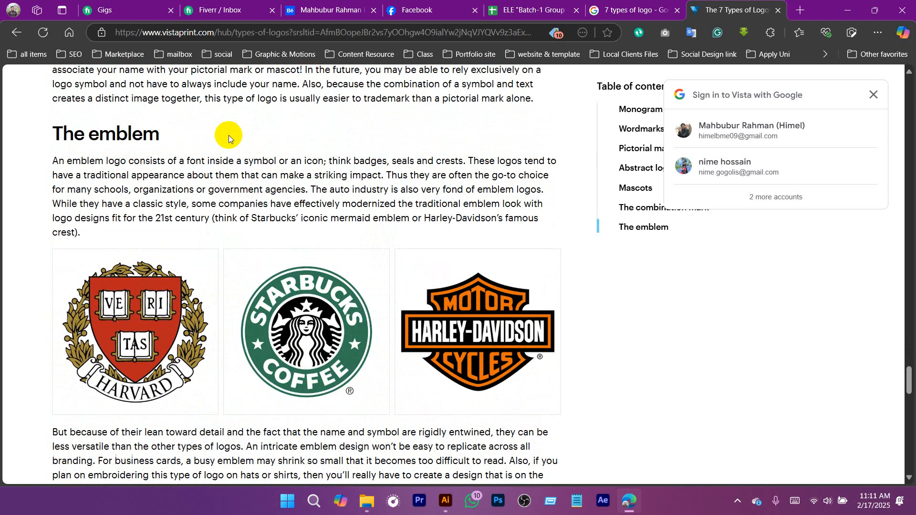
{"action": "scroll", "coordinate": [276, 188], "scroll_direction": "down", "scroll_amount": 1}
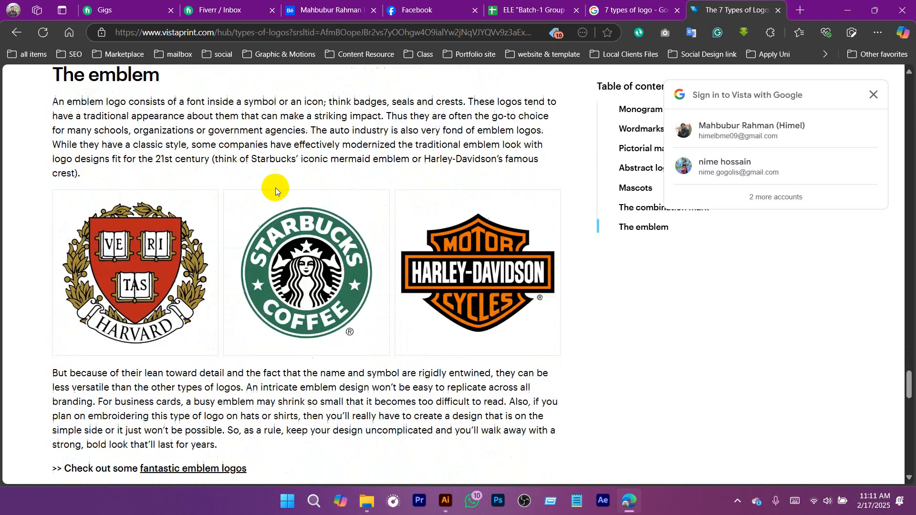
Skim the rest of the logo types article, return to its beginning and dismiss the Google sign-in prompt.
{"action": "scroll", "coordinate": [276, 187], "scroll_direction": "down", "scroll_amount": 15}
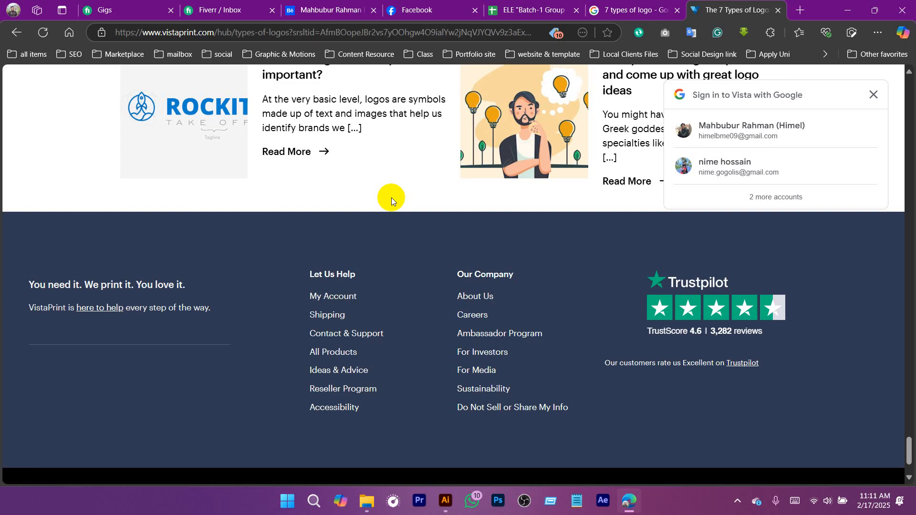
{"action": "scroll", "coordinate": [319, 225], "scroll_direction": "up", "scroll_amount": 20}
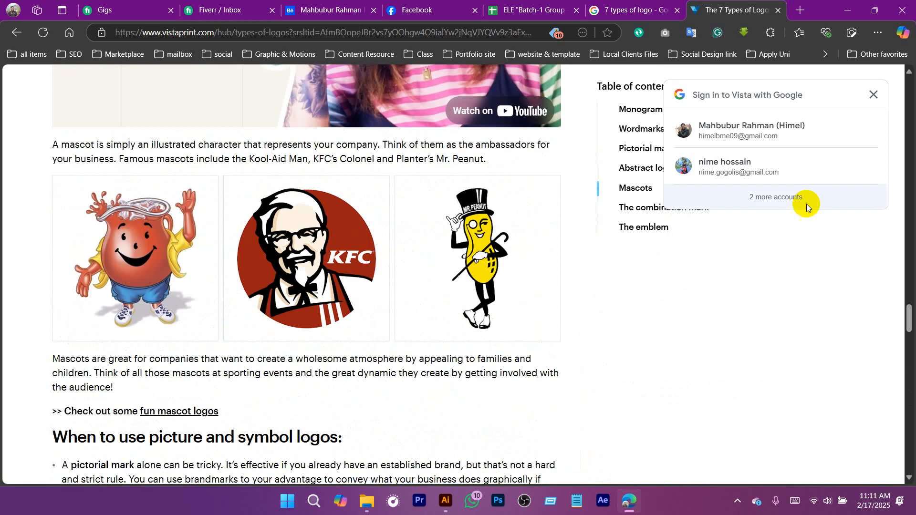
{"action": "scroll", "coordinate": [806, 204], "scroll_direction": "up", "scroll_amount": 15}
{"action": "left_click", "coordinate": [873, 94]}
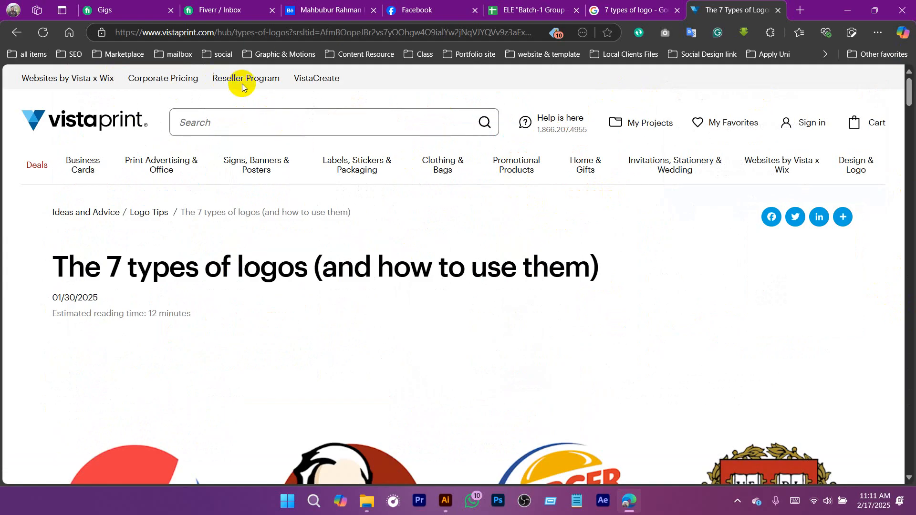
Open the bookmarked Freelancer Dashboard in a new browser tab and switch to it.
{"action": "left_click", "coordinate": [114, 54]}
{"action": "middle_click", "coordinate": [152, 226]}
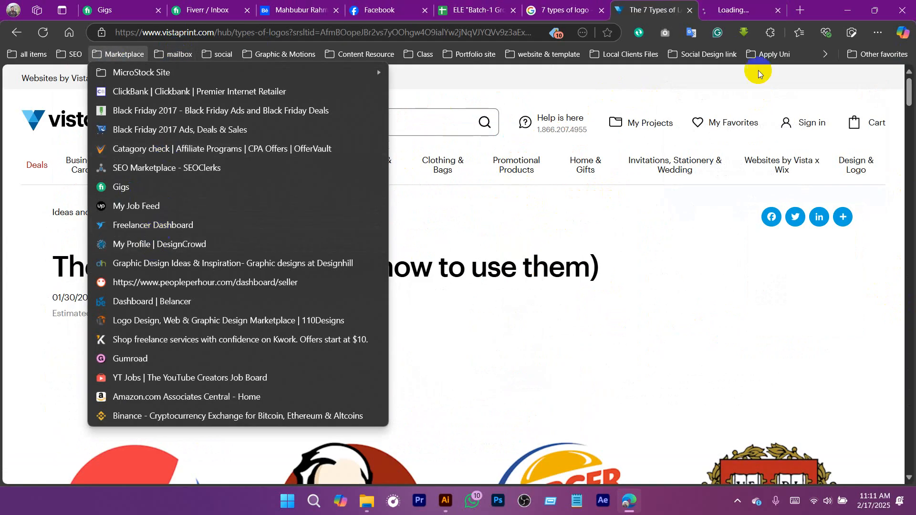
{"action": "left_click", "coordinate": [749, 6]}
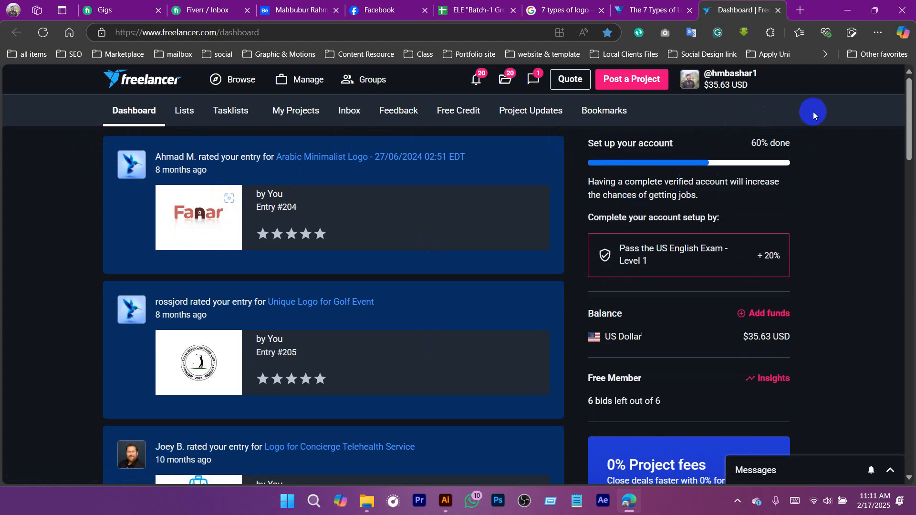
Browse Freelancer's search categories and open the Contests search.
{"action": "left_click", "coordinate": [222, 80]}
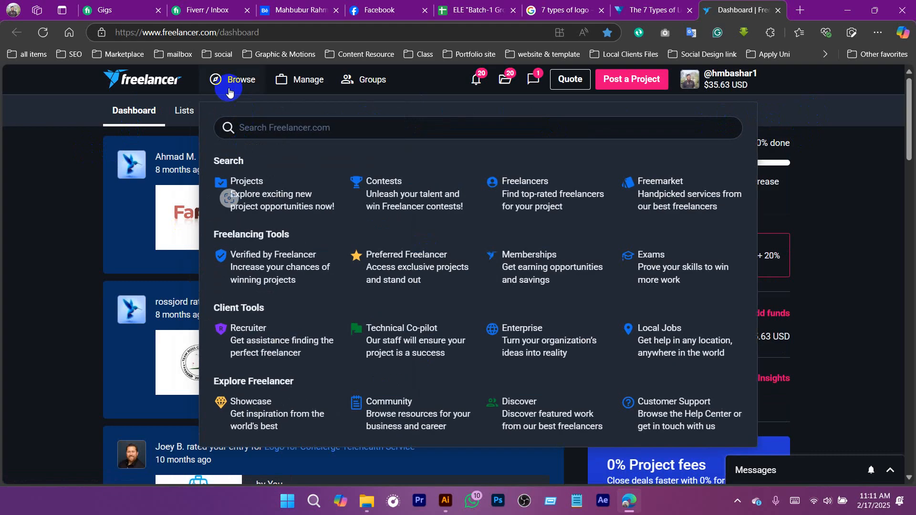
{"action": "left_click", "coordinate": [819, 103]}
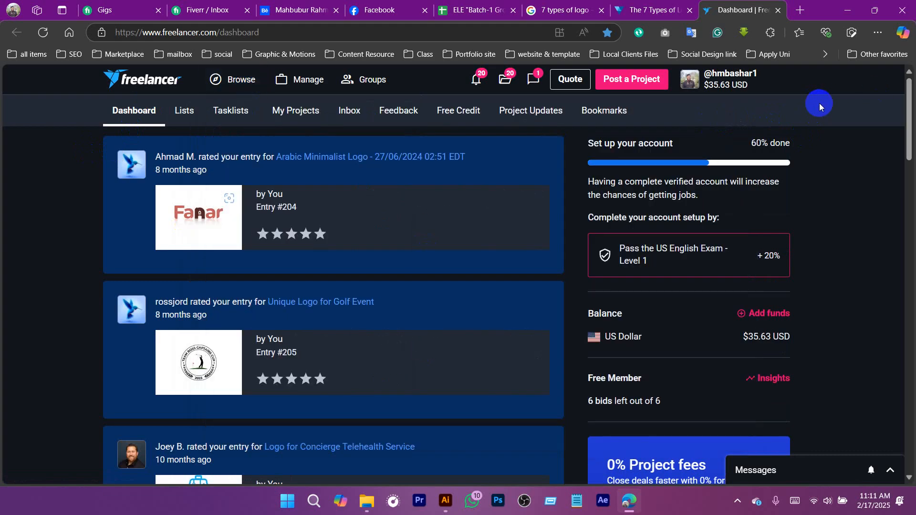
{"action": "left_click", "coordinate": [246, 80]}
{"action": "left_click", "coordinate": [246, 80]}
{"action": "left_click", "coordinate": [219, 82]}
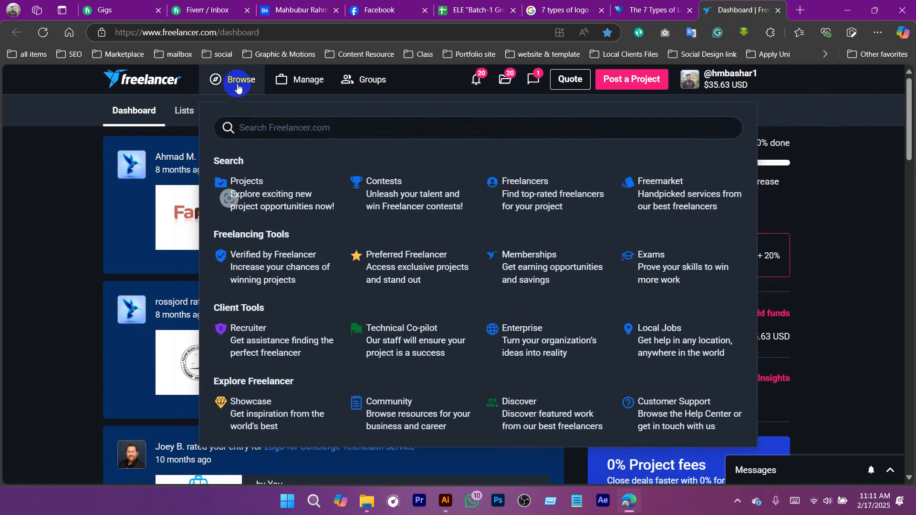
{"action": "left_click", "coordinate": [402, 189]}
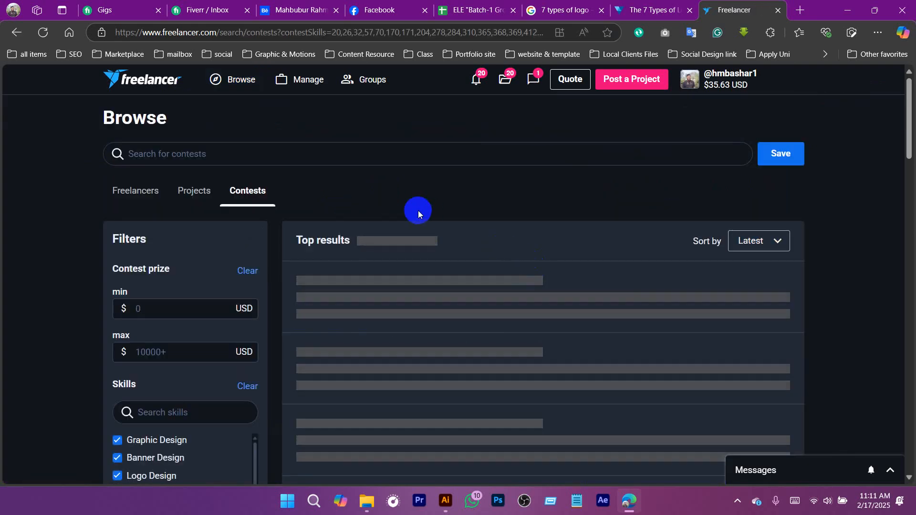
Clear all skill filters on the contest search and filter by Logo Design only.
{"action": "scroll", "coordinate": [438, 263], "scroll_direction": "down", "scroll_amount": 4}
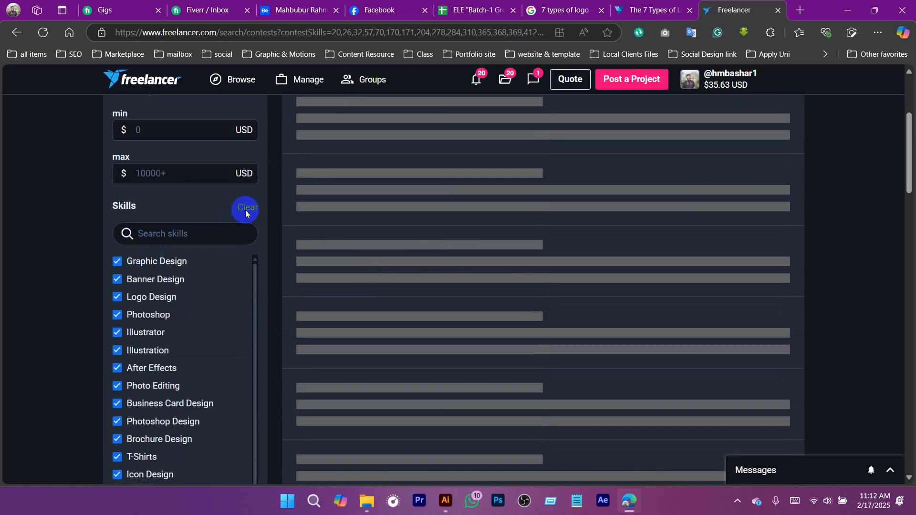
{"action": "left_click", "coordinate": [248, 208]}
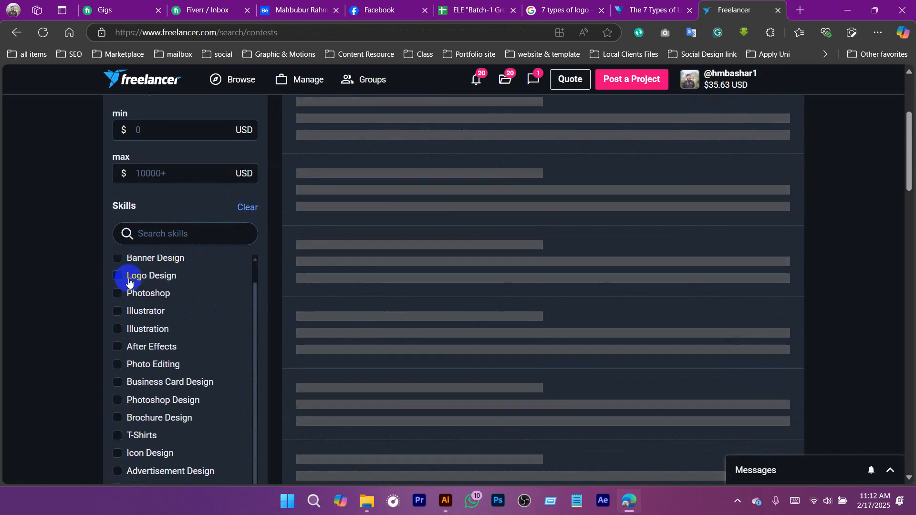
{"action": "left_click", "coordinate": [119, 276]}
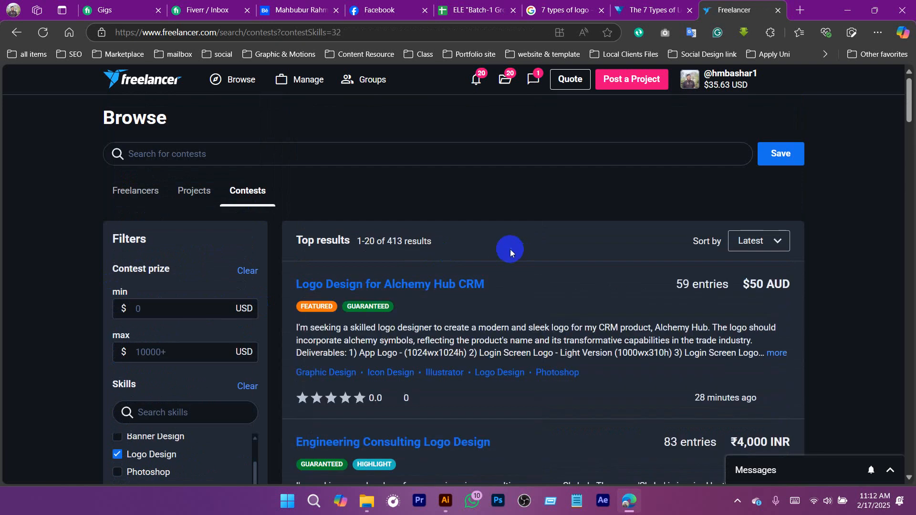
Look over the contest results and open the "Logo Design for Alchemy Hub CRM" contest in a new tab, switching to it.
{"action": "scroll", "coordinate": [507, 250], "scroll_direction": "down", "scroll_amount": 2}
{"action": "scroll", "coordinate": [635, 228], "scroll_direction": "down", "scroll_amount": 2}
{"action": "scroll", "coordinate": [477, 239], "scroll_direction": "up", "scroll_amount": 1}
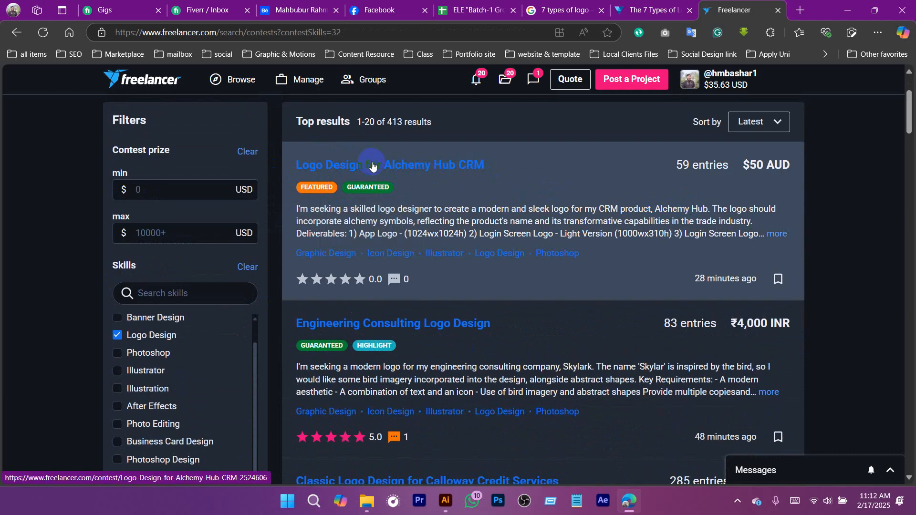
{"action": "scroll", "coordinate": [627, 116], "scroll_direction": "up", "scroll_amount": 1}
{"action": "left_click", "coordinate": [417, 228], "text": "ctrl"}
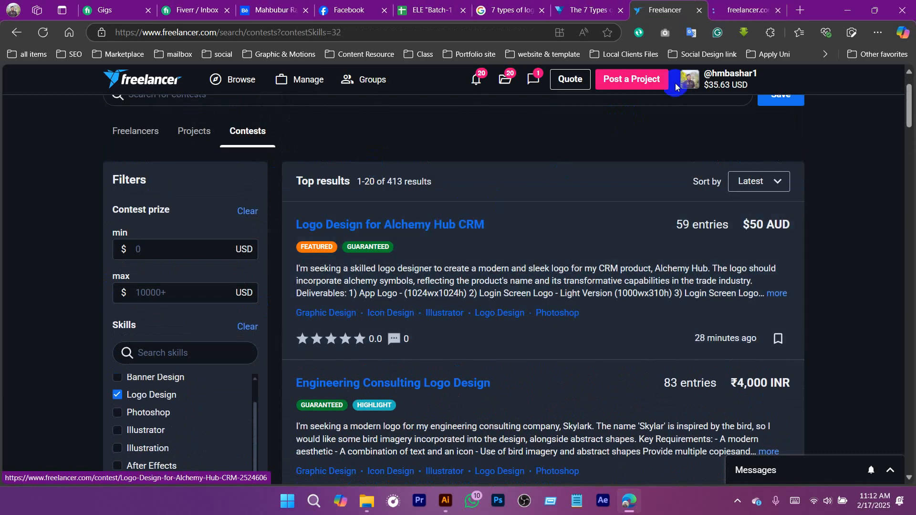
{"action": "left_click", "coordinate": [731, 17]}
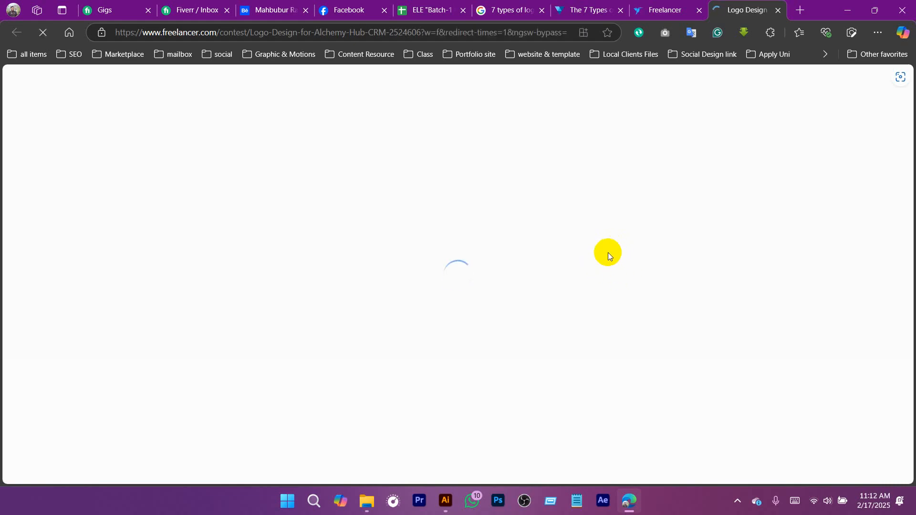
Skim the contest's description, highlighting its text from the opening paragraph through the ideal skills, then clear the highlight.
{"action": "scroll", "coordinate": [366, 270], "scroll_direction": "down", "scroll_amount": 2}
{"action": "scroll", "coordinate": [366, 270], "scroll_direction": "down", "scroll_amount": 1}
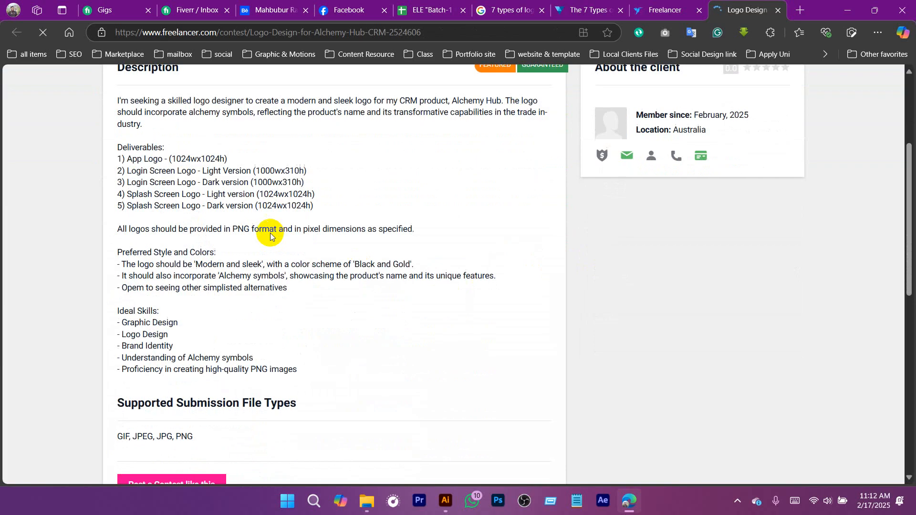
{"action": "left_click_drag", "start_coordinate": [118, 100], "coordinate": [180, 252]}
{"action": "left_click_drag", "start_coordinate": [275, 366], "coordinate": [274, 364]}
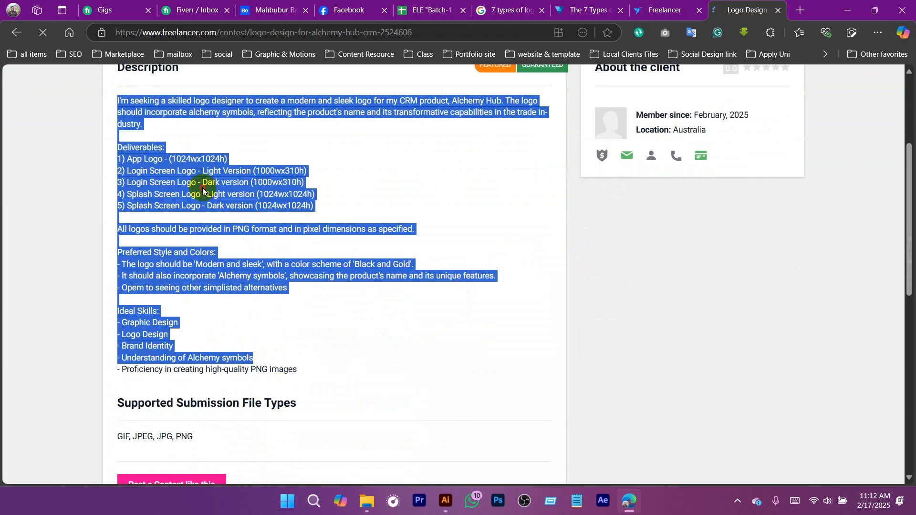
{"action": "scroll", "coordinate": [300, 239], "scroll_direction": "up", "scroll_amount": 1}
{"action": "left_click", "coordinate": [261, 166]}
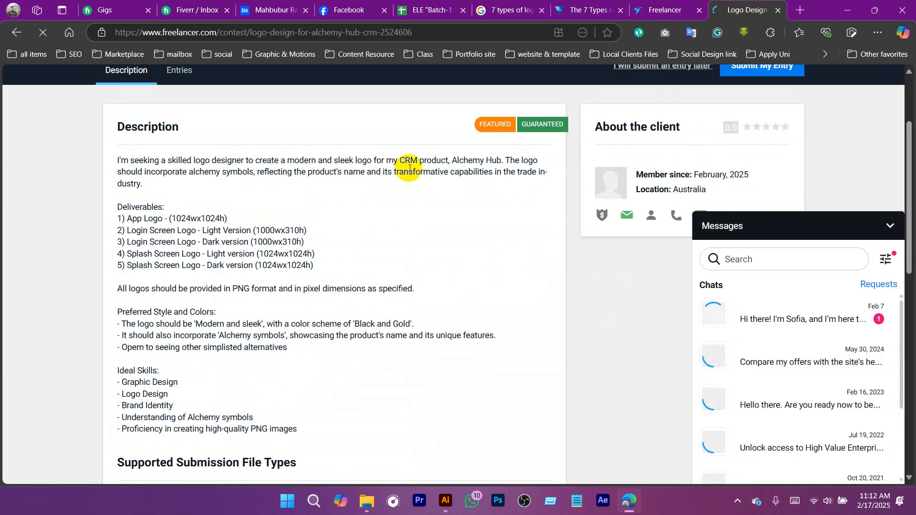
Study the brief's opening paragraph, highlighting "CRM product", the name "Alchemy Hub" and the "alchemy symbols" requirement.
{"action": "left_click_drag", "start_coordinate": [400, 161], "coordinate": [449, 162]}
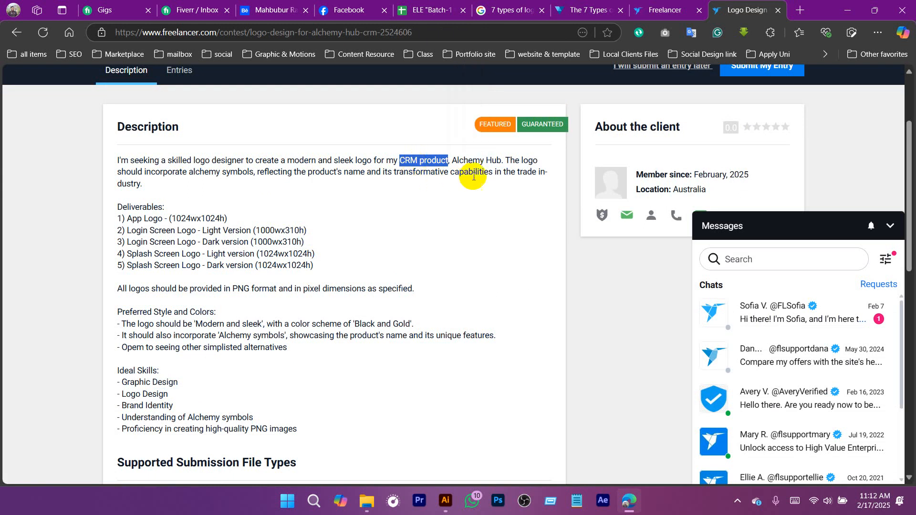
{"action": "left_click_drag", "start_coordinate": [453, 161], "coordinate": [501, 161]}
{"action": "left_click", "coordinate": [143, 180]}
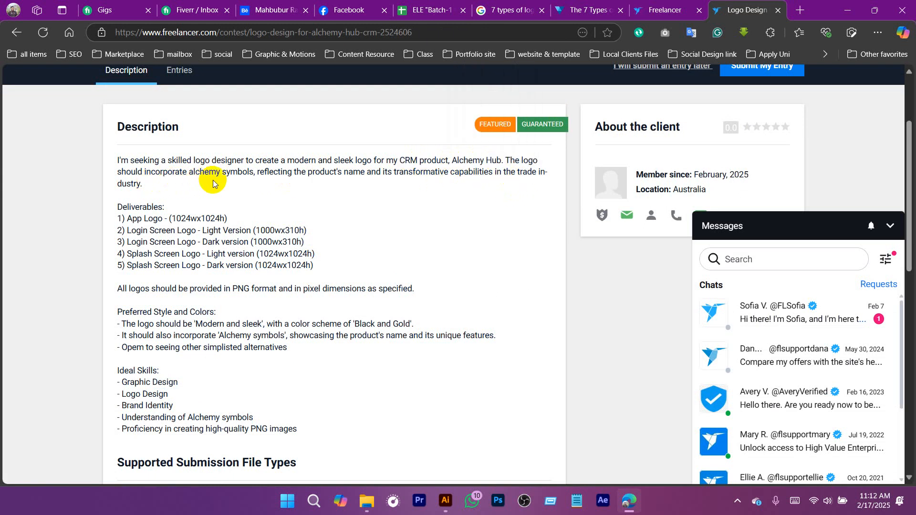
{"action": "left_click_drag", "start_coordinate": [189, 172], "coordinate": [252, 177]}
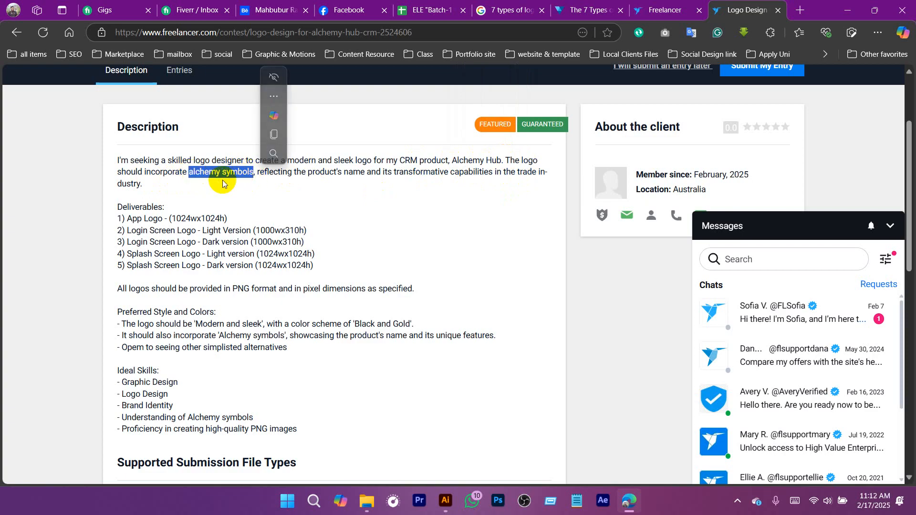
{"action": "left_click", "coordinate": [429, 177]}
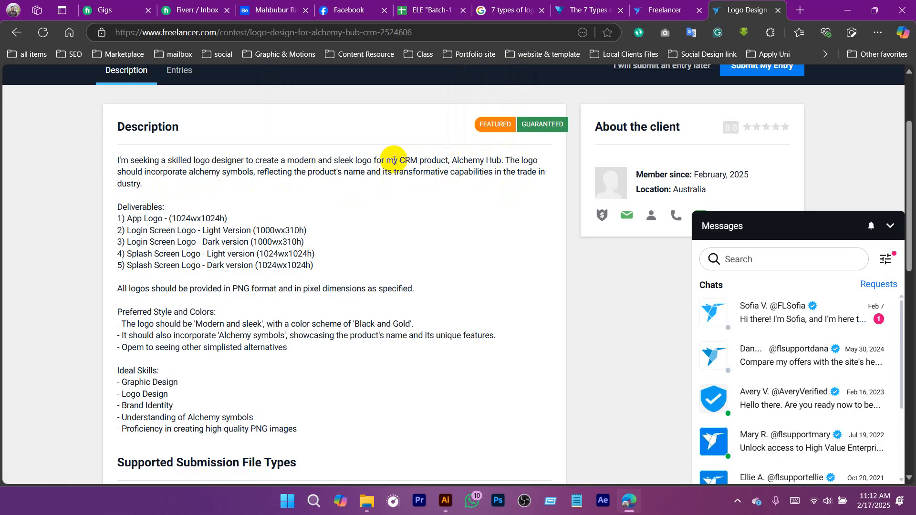
{"action": "left_click_drag", "start_coordinate": [399, 161], "coordinate": [502, 164]}
{"action": "left_click", "coordinate": [442, 175]}
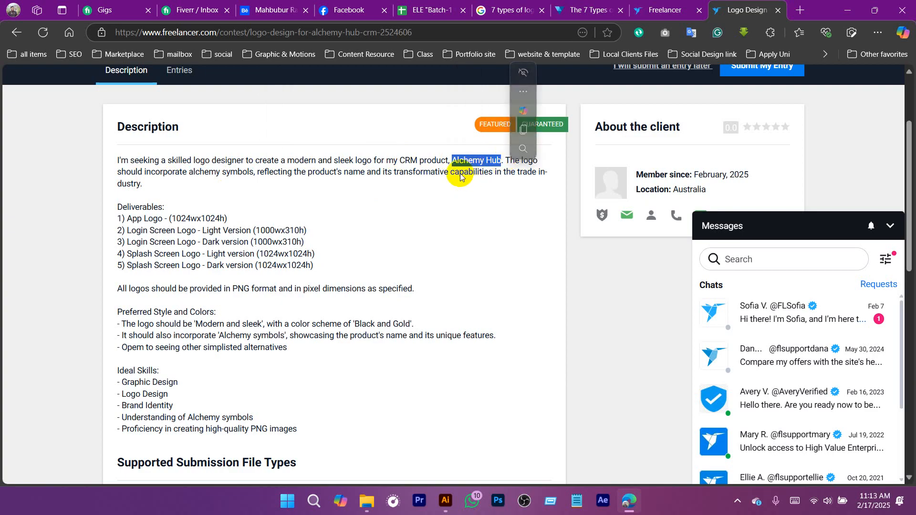
{"action": "left_click", "coordinate": [519, 163]}
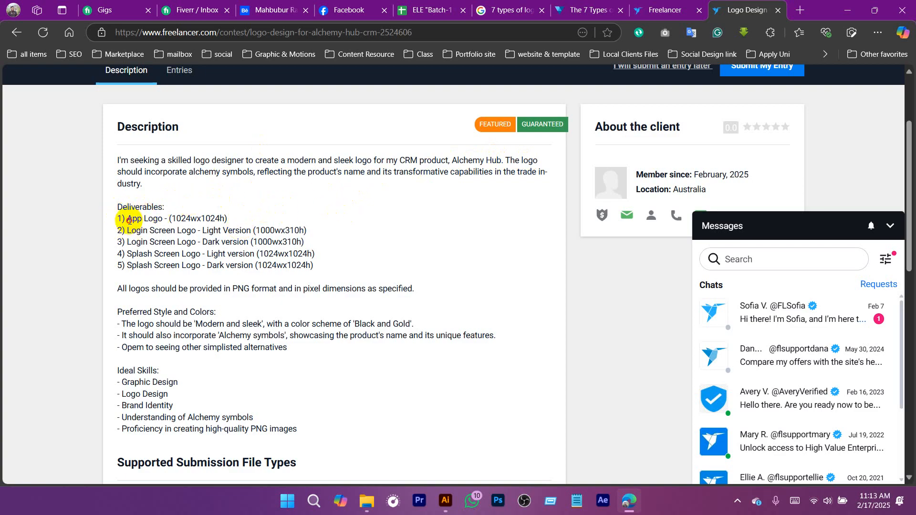
Review the Deliverables list, highlighting "App Logo" and the light version of the login screen logo.
{"action": "left_click_drag", "start_coordinate": [128, 220], "coordinate": [161, 222]}
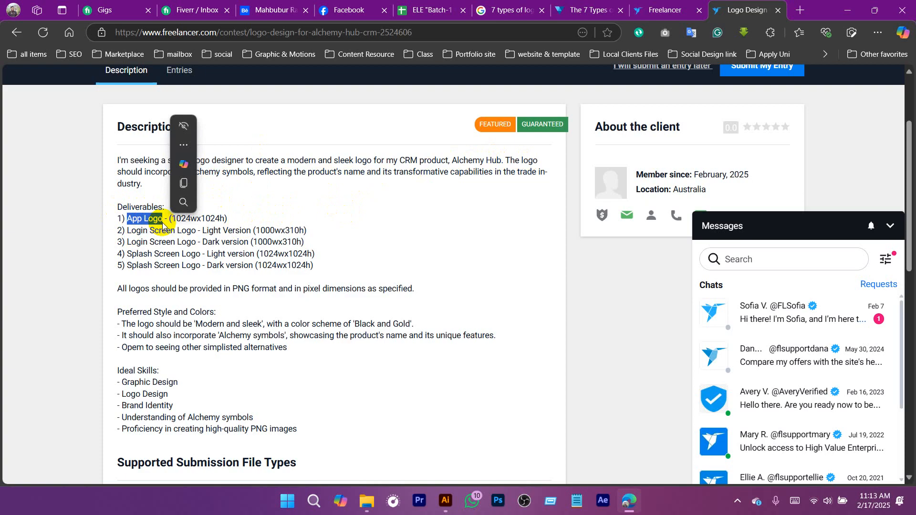
{"action": "left_click", "coordinate": [227, 247]}
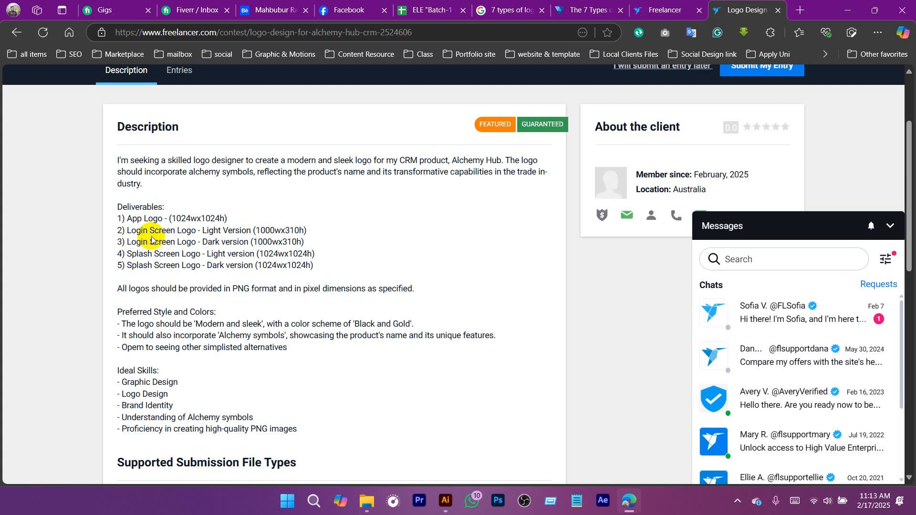
{"action": "left_click_drag", "start_coordinate": [205, 231], "coordinate": [235, 232]}
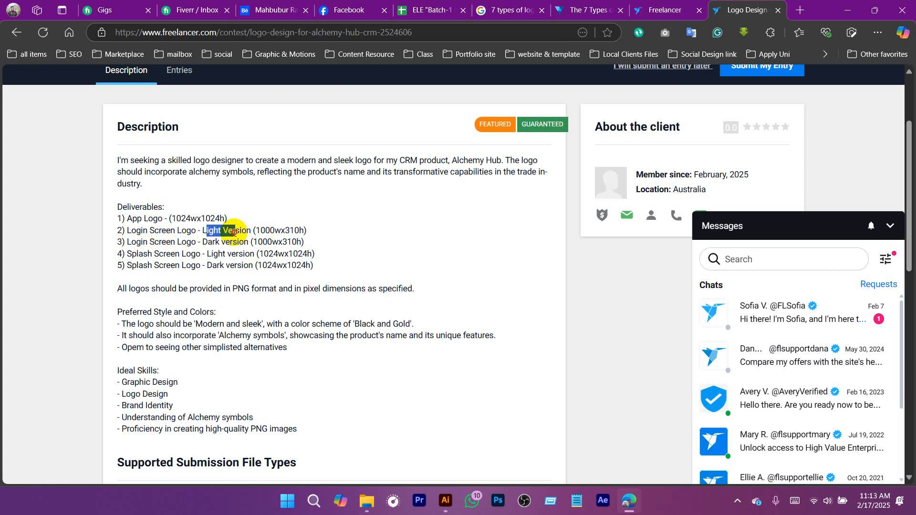
{"action": "left_click", "coordinate": [237, 249]}
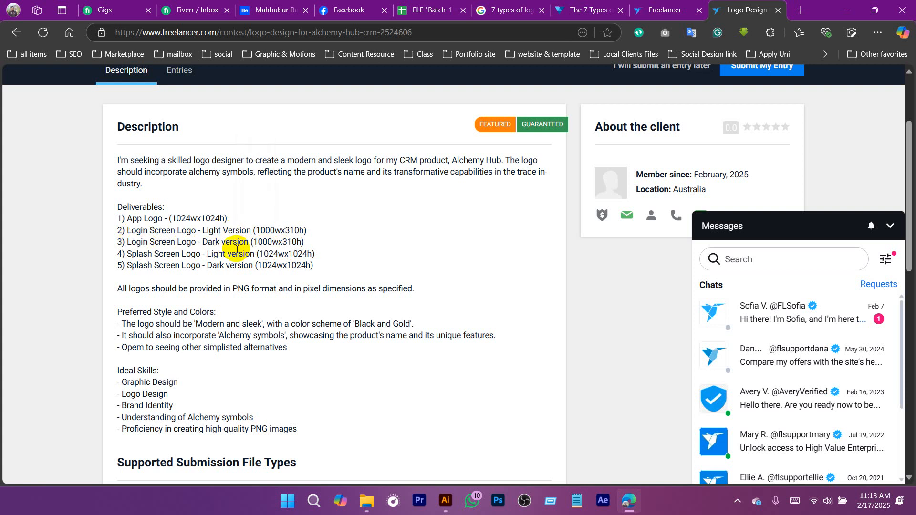
Collapse the Messages chat window and highlight the sentence requiring PNG format and the specified pixel dimensions.
{"action": "scroll", "coordinate": [237, 249], "scroll_direction": "down", "scroll_amount": 1}
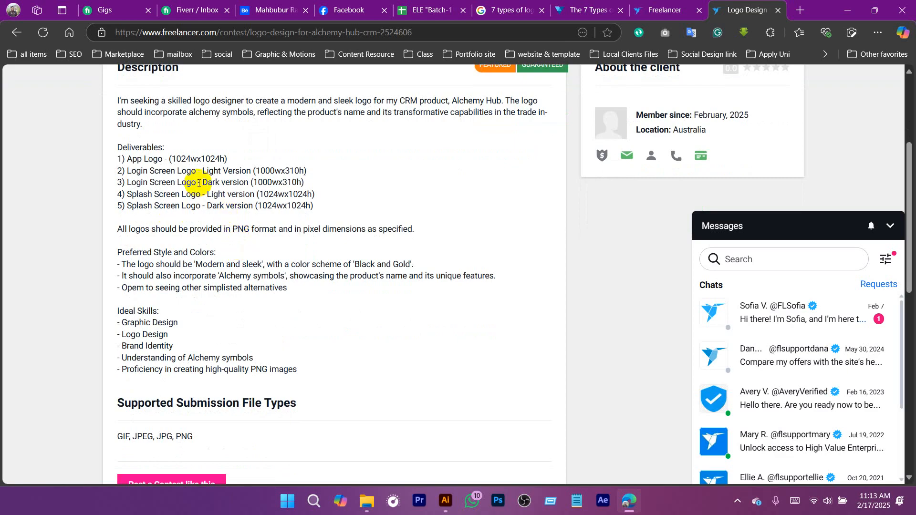
{"action": "left_click", "coordinate": [890, 225]}
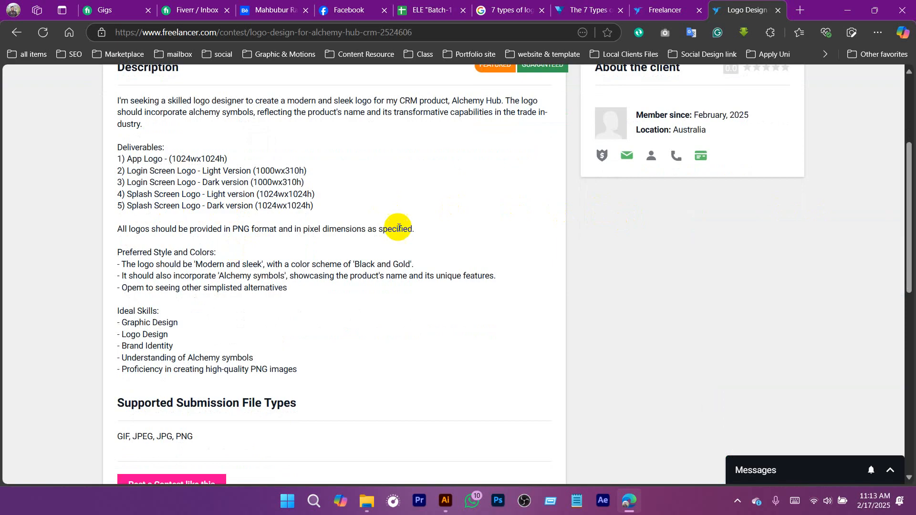
{"action": "left_click_drag", "start_coordinate": [111, 233], "coordinate": [428, 230]}
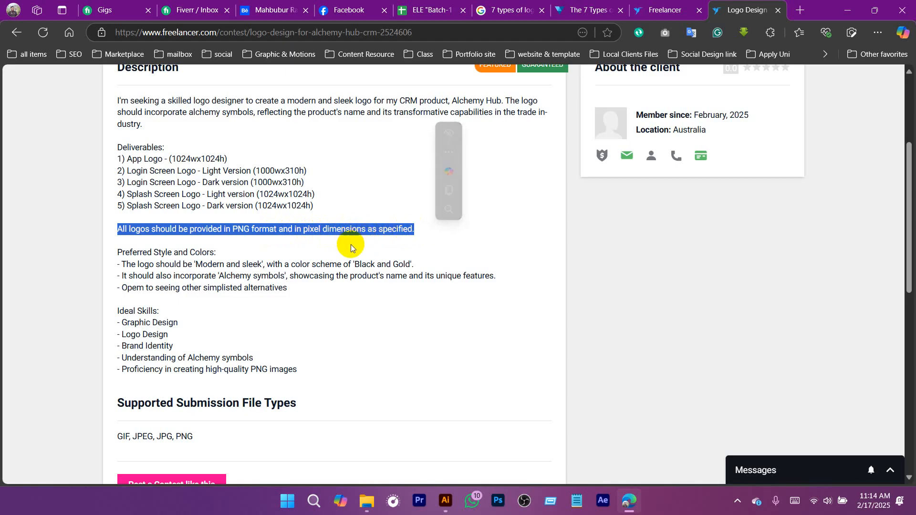
{"action": "left_click", "coordinate": [253, 230]}
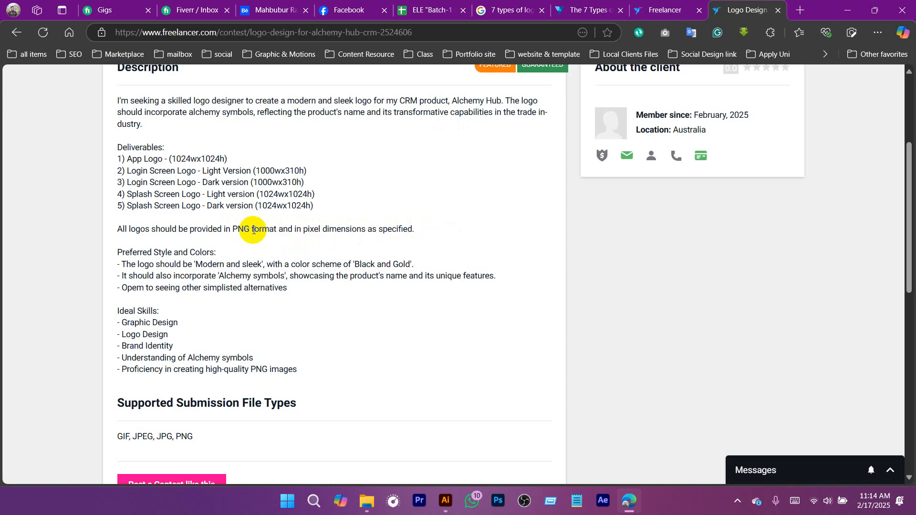
Review the Preferred Style and Colors section, highlighting the "Modern and sleek" requirement.
{"action": "scroll", "coordinate": [252, 230], "scroll_direction": "down", "scroll_amount": 1}
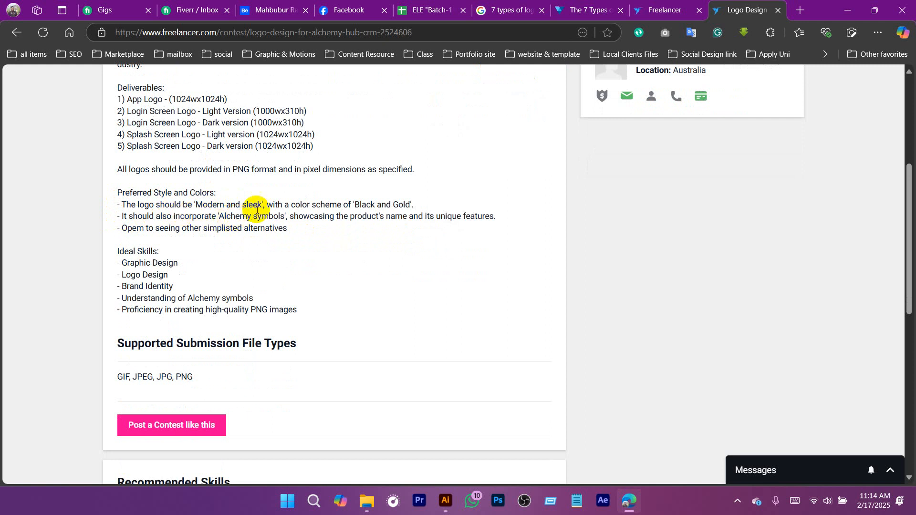
{"action": "left_click_drag", "start_coordinate": [261, 205], "coordinate": [195, 205]}
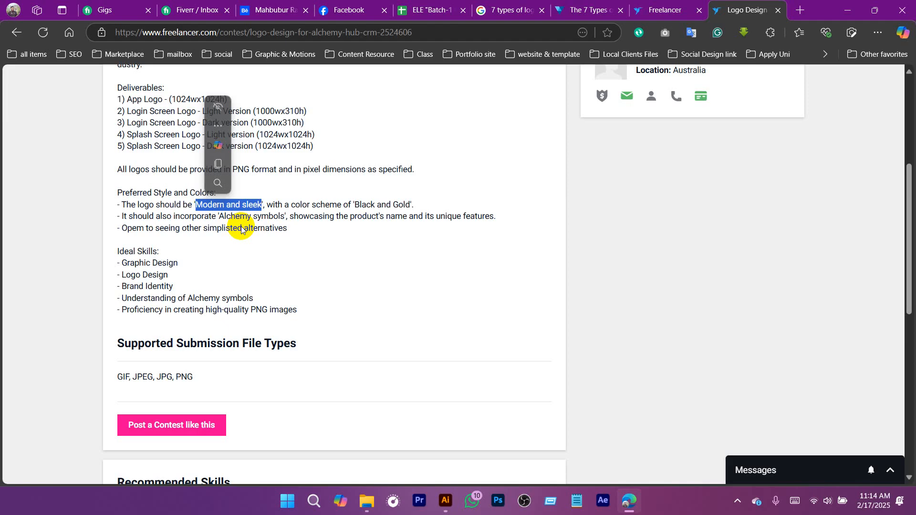
{"action": "left_click", "coordinate": [271, 206]}
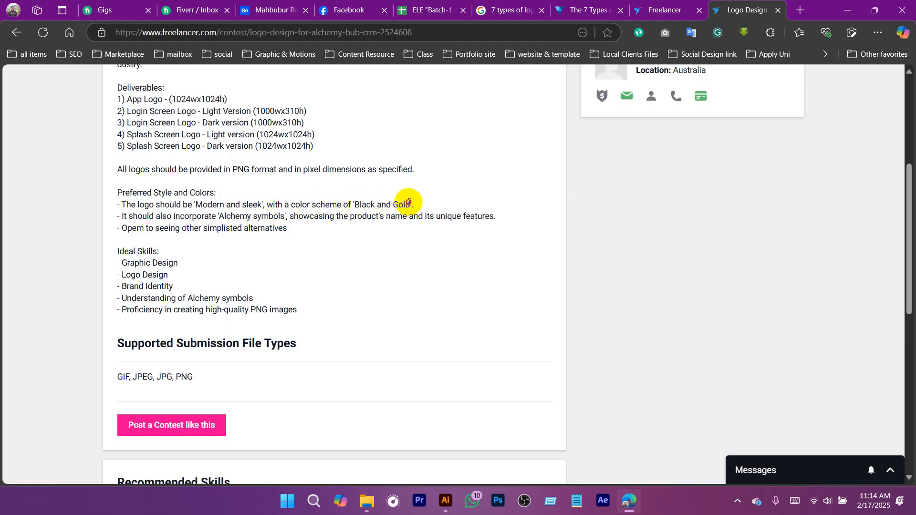
Review the preferred style requirements, highlighting 'Black and Gold' and the phrase about showcasing the product's name and unique features.
{"action": "left_click_drag", "start_coordinate": [408, 202], "coordinate": [357, 207]}
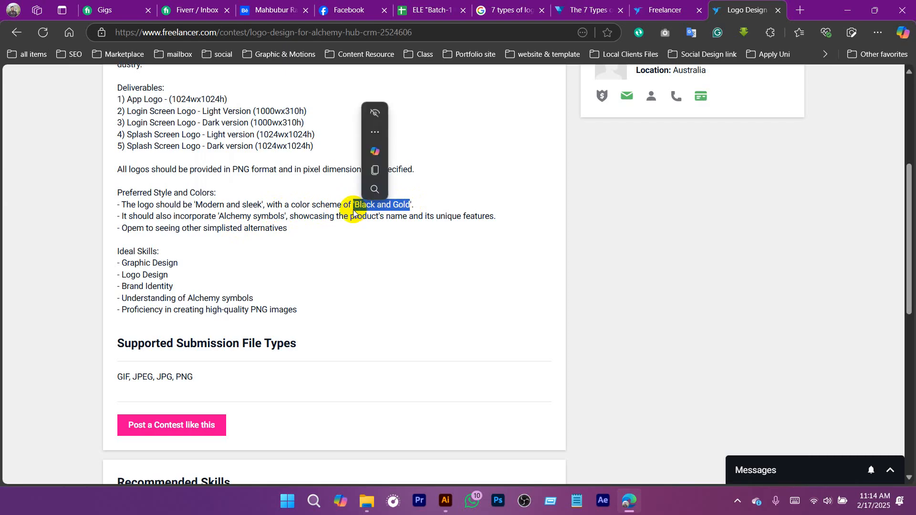
{"action": "left_click", "coordinate": [359, 216]}
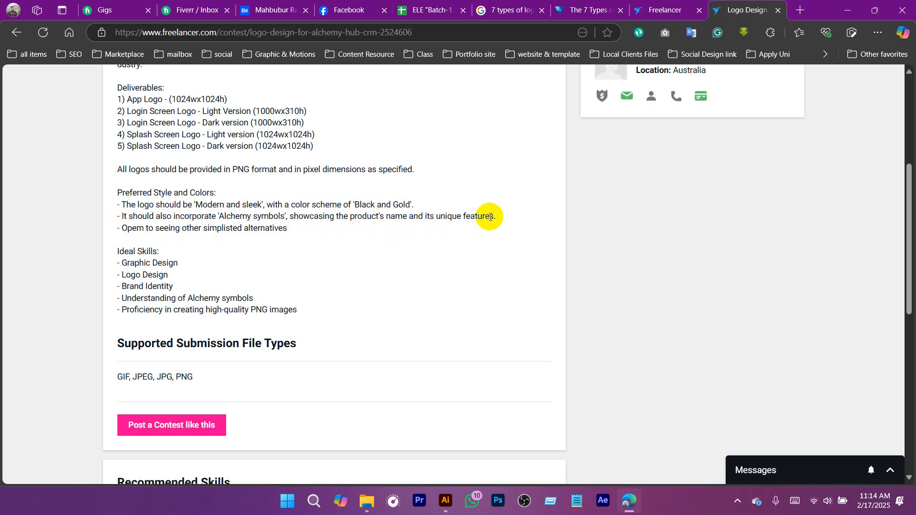
{"action": "left_click_drag", "start_coordinate": [490, 217], "coordinate": [289, 217]}
{"action": "left_click", "coordinate": [153, 230]}
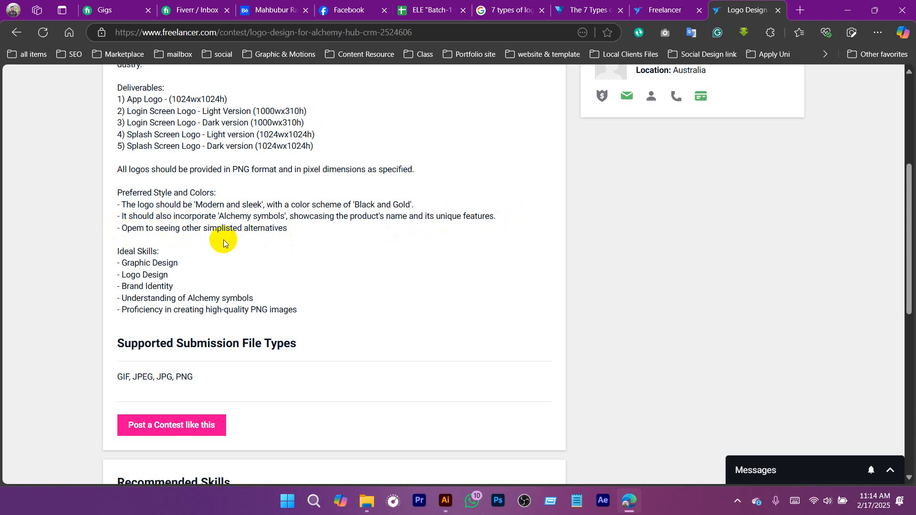
Review the Ideal Skills section, highlighting the whole list and the words "Alchemy symbols".
{"action": "scroll", "coordinate": [173, 202], "scroll_direction": "down", "scroll_amount": 2}
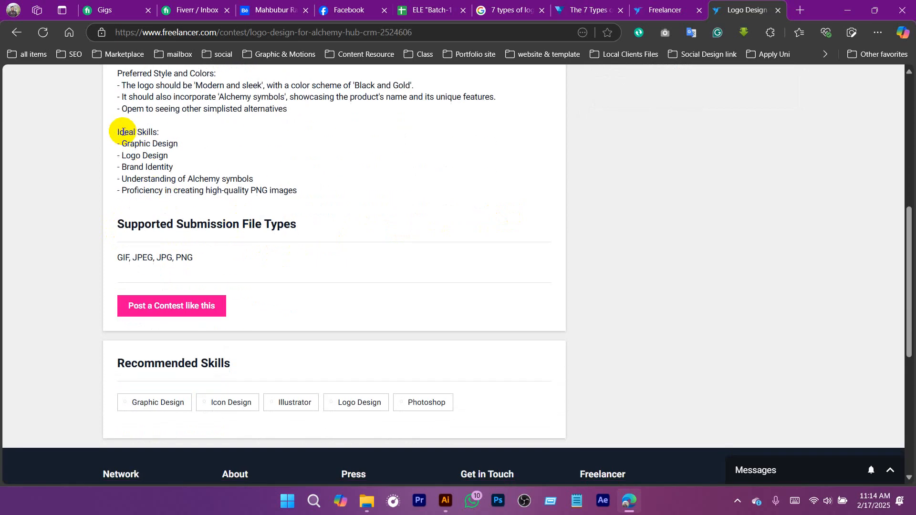
{"action": "left_click_drag", "start_coordinate": [115, 135], "coordinate": [291, 188]}
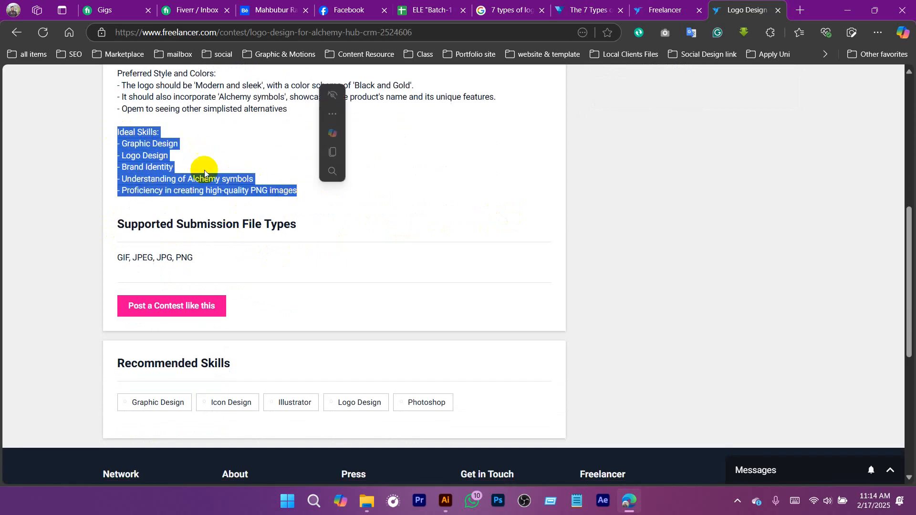
{"action": "left_click", "coordinate": [179, 159]}
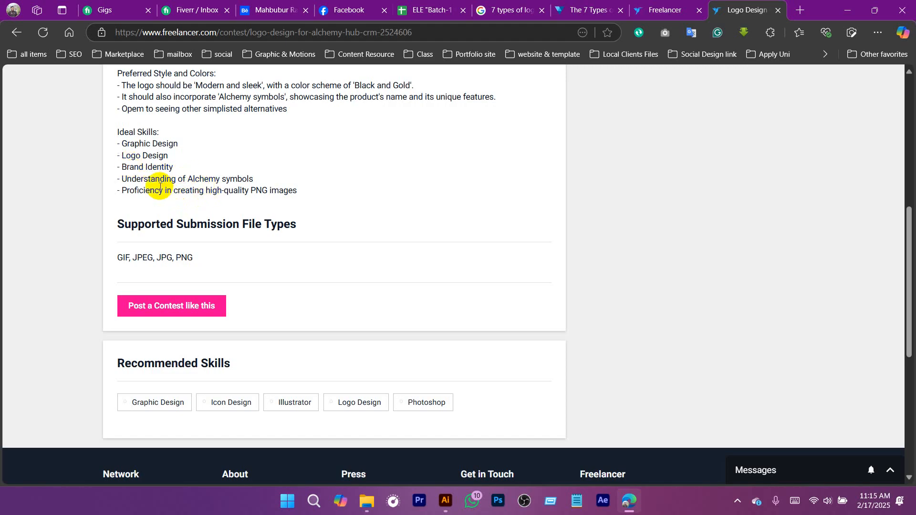
{"action": "left_click_drag", "start_coordinate": [188, 179], "coordinate": [253, 178]}
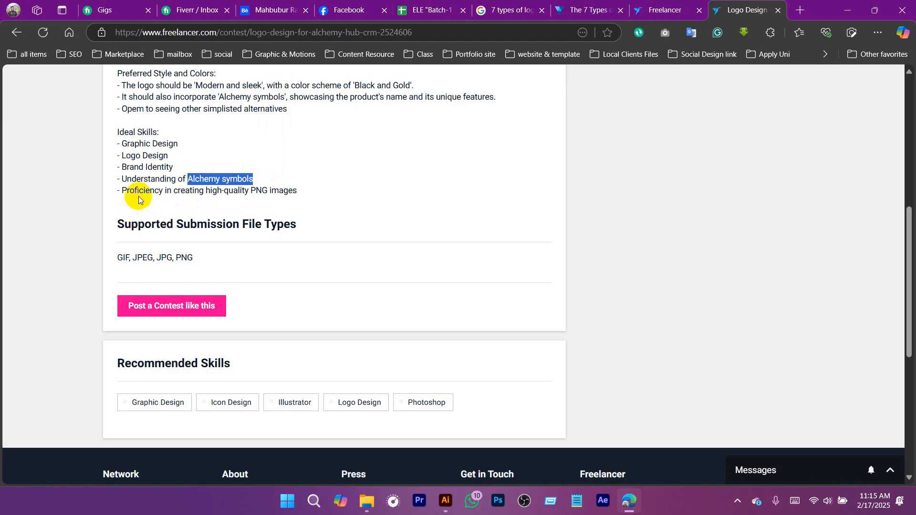
{"action": "left_click", "coordinate": [299, 189]}
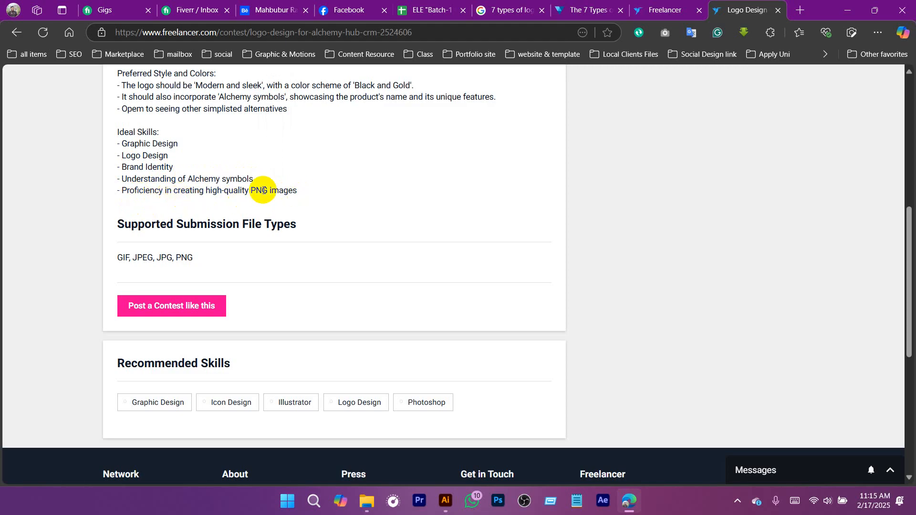
Copy the product name from the brief, search the web for "Alchemy Hub." in a new tab, and browse the image results.
{"action": "scroll", "coordinate": [406, 232], "scroll_direction": "up", "scroll_amount": 5}
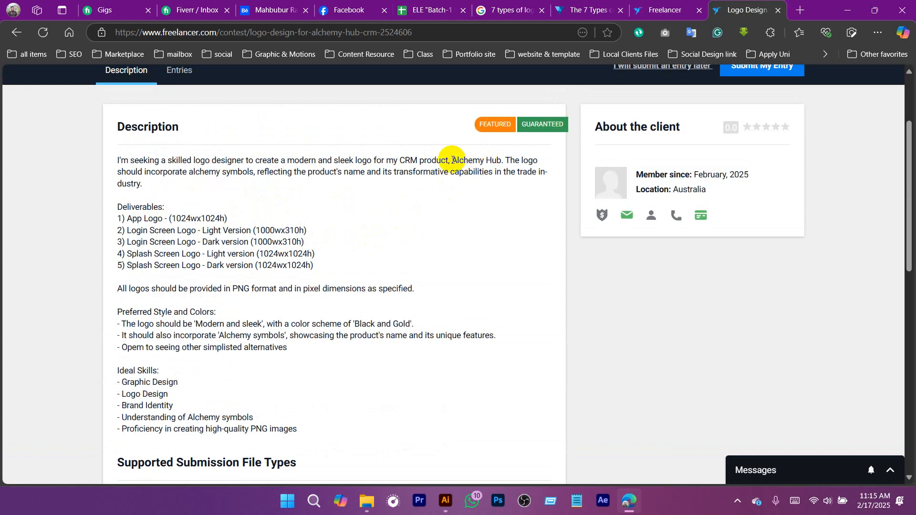
{"action": "left_click_drag", "start_coordinate": [453, 160], "coordinate": [502, 162]}
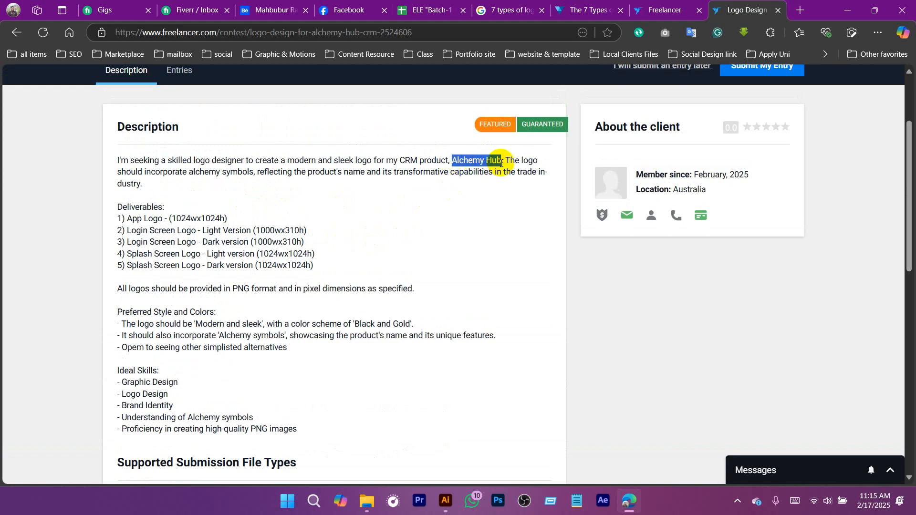
{"action": "right_click", "coordinate": [501, 162]}
{"action": "left_click", "coordinate": [506, 171]}
{"action": "left_click", "coordinate": [799, 10]}
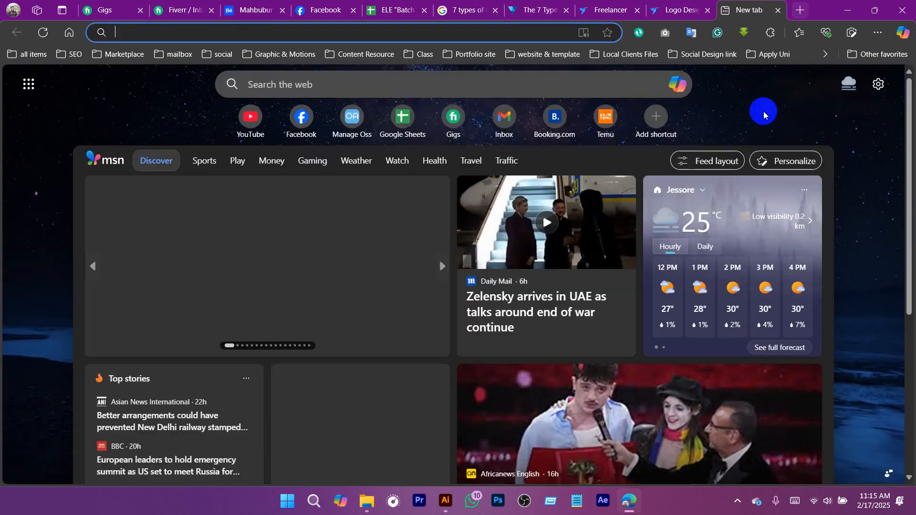
{"action": "type", "text": "Alchemy Hub."}
{"action": "key", "text": "Return"}
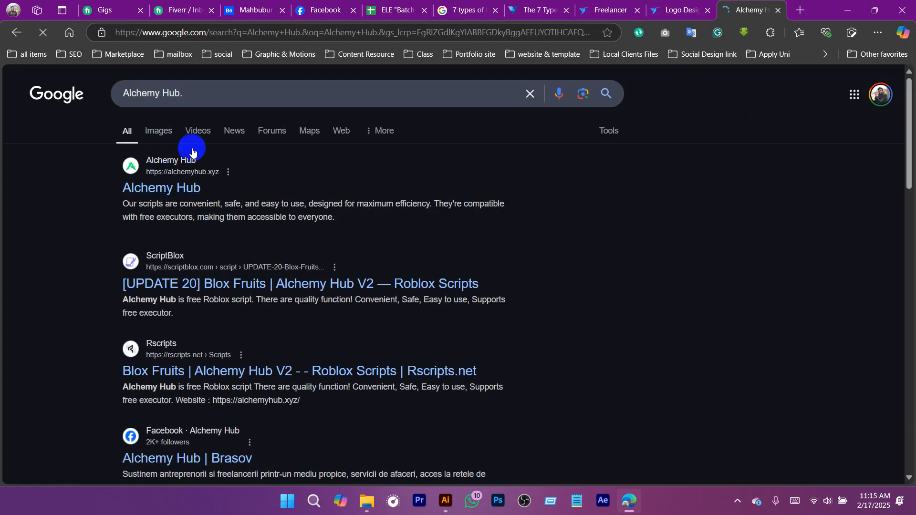
{"action": "left_click", "coordinate": [192, 152]}
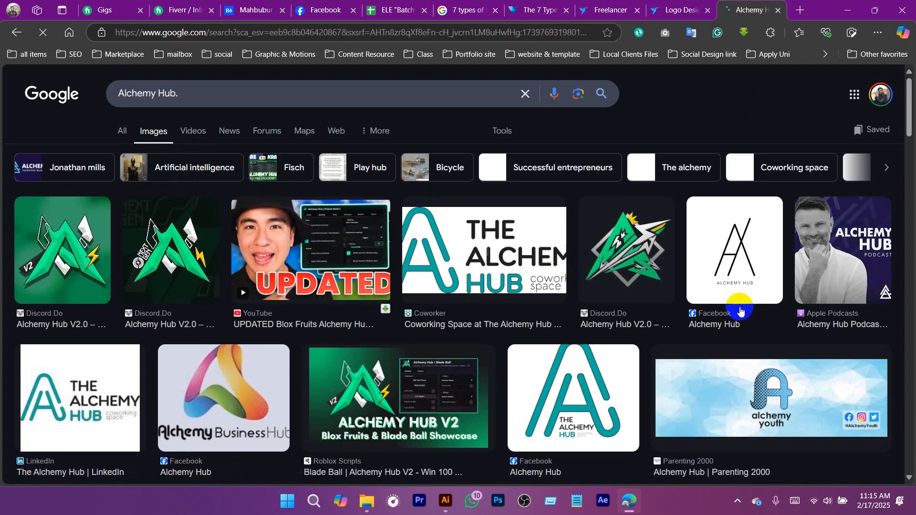
{"action": "scroll", "coordinate": [744, 343], "scroll_direction": "down", "scroll_amount": 7}
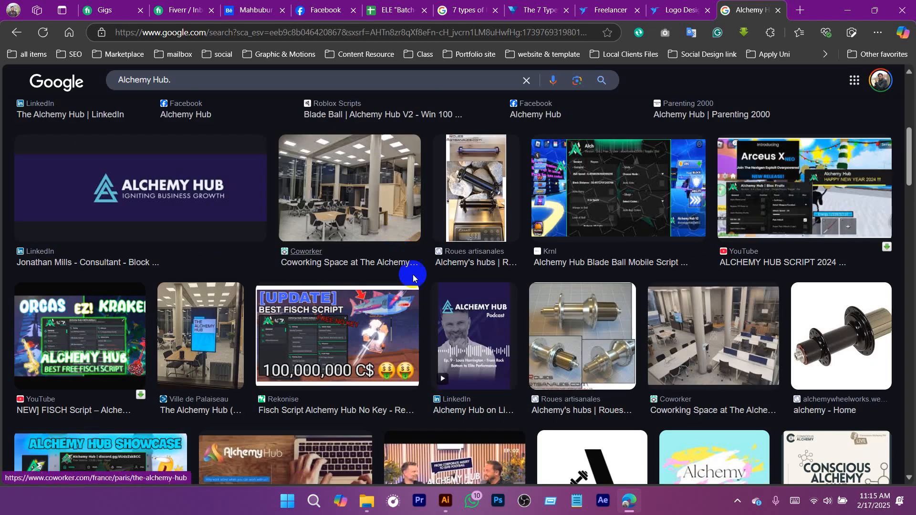
Return to the contest brief and search the web for its phrase "alchemy symbols", showing the image results.
{"action": "key", "text": "ctrl+shift+Tab"}
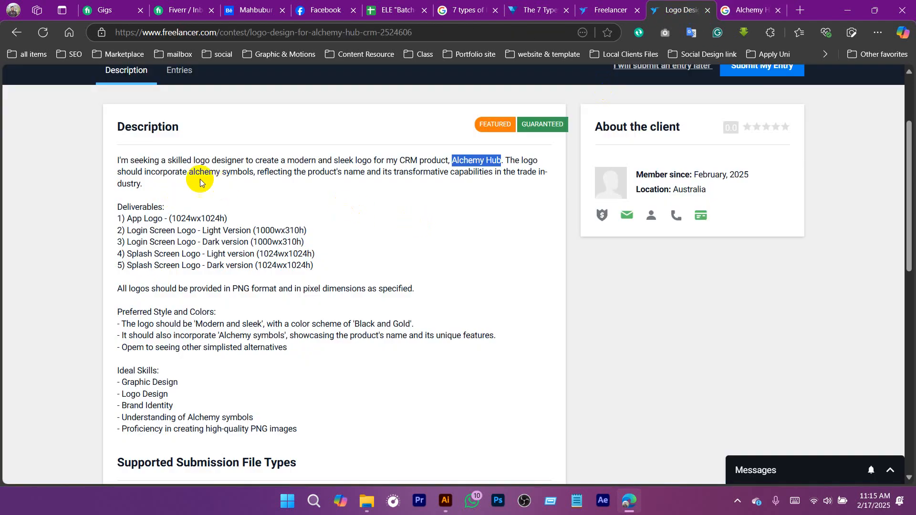
{"action": "left_click_drag", "start_coordinate": [190, 173], "coordinate": [254, 175]}
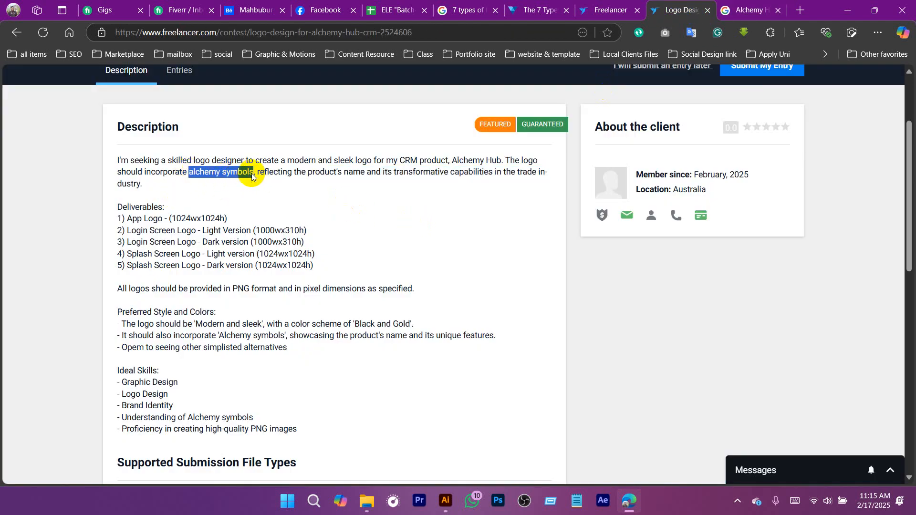
{"action": "right_click", "coordinate": [252, 177]}
{"action": "left_click", "coordinate": [337, 240]}
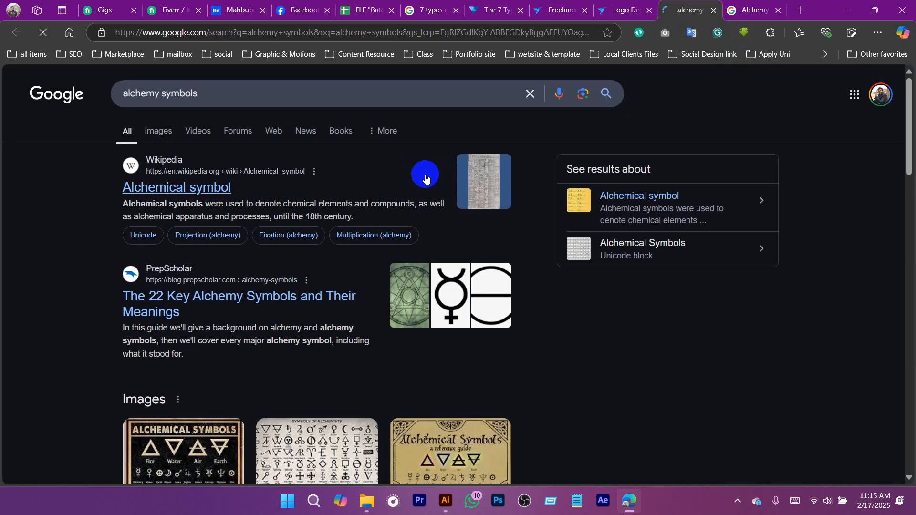
{"action": "left_click", "coordinate": [160, 129]}
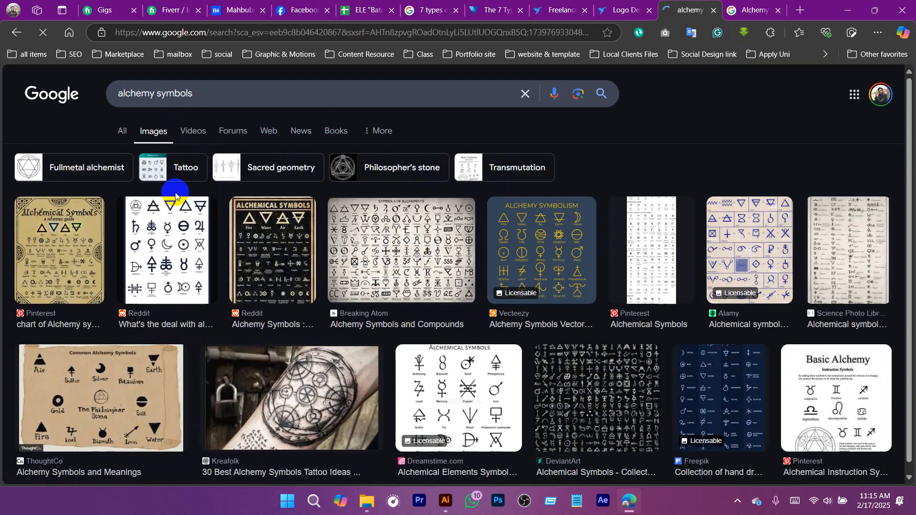
Examine the alchemy symbols image results for shapes that could inspire the logo, ending back at the first results.
{"action": "scroll", "coordinate": [228, 280], "scroll_direction": "down", "scroll_amount": 3}
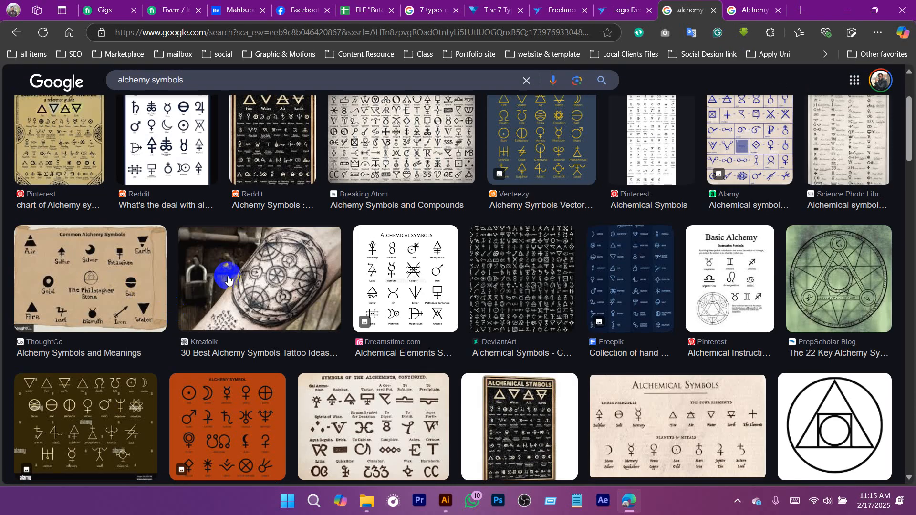
{"action": "scroll", "coordinate": [553, 286], "scroll_direction": "down", "scroll_amount": 3}
{"action": "scroll", "coordinate": [556, 287], "scroll_direction": "down", "scroll_amount": 3}
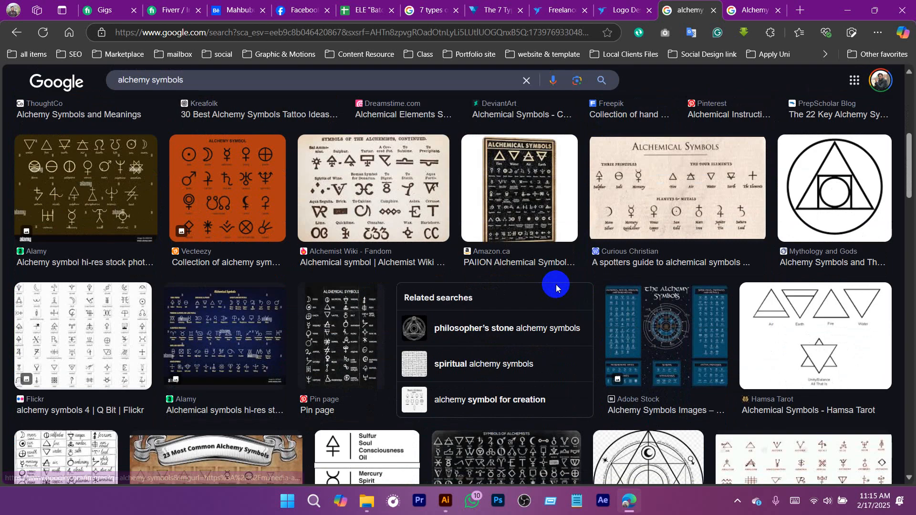
{"action": "scroll", "coordinate": [556, 286], "scroll_direction": "down", "scroll_amount": 1}
{"action": "scroll", "coordinate": [556, 286], "scroll_direction": "down", "scroll_amount": 4}
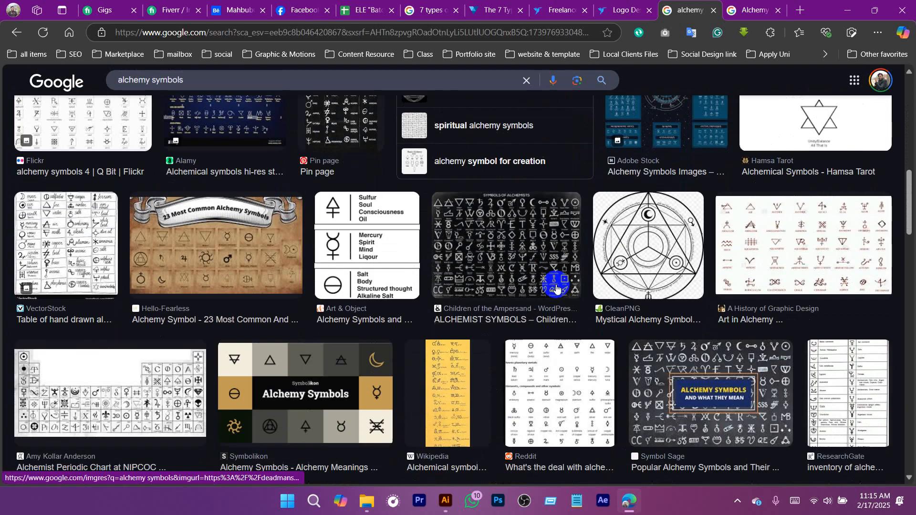
{"action": "scroll", "coordinate": [557, 286], "scroll_direction": "down", "scroll_amount": 5}
{"action": "scroll", "coordinate": [556, 286], "scroll_direction": "down", "scroll_amount": 1}
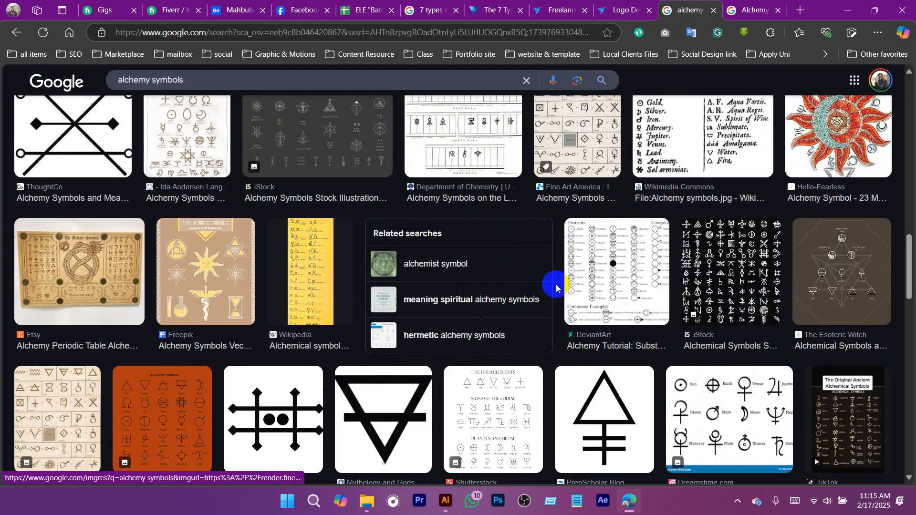
{"action": "scroll", "coordinate": [557, 287], "scroll_direction": "down", "scroll_amount": 4}
{"action": "scroll", "coordinate": [556, 286], "scroll_direction": "down", "scroll_amount": 20}
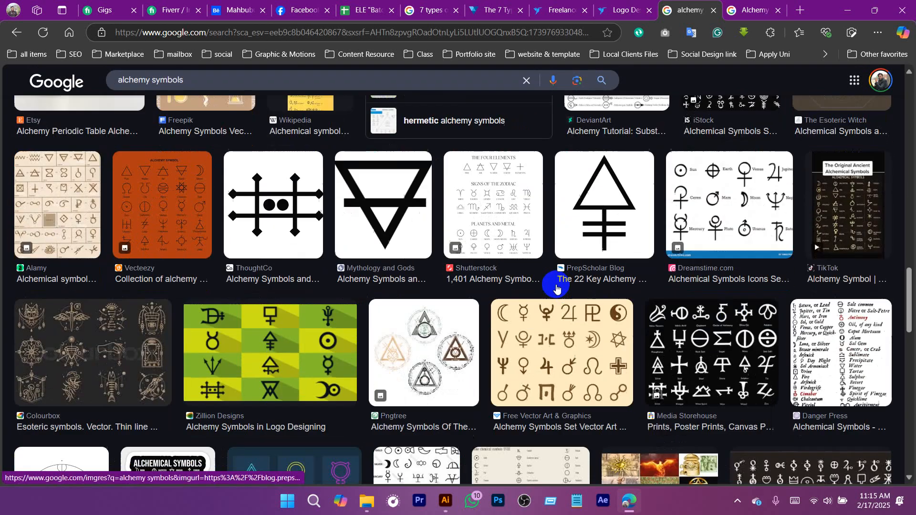
{"action": "scroll", "coordinate": [556, 286], "scroll_direction": "up", "scroll_amount": 5}
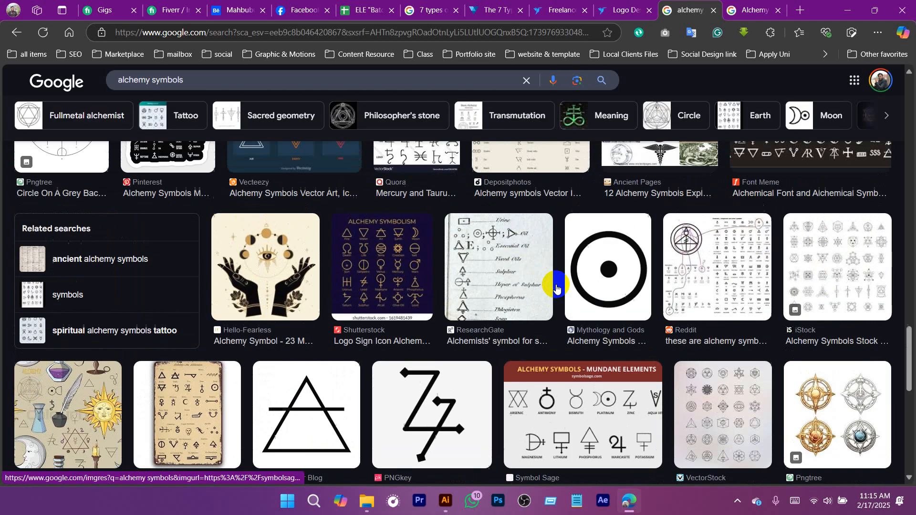
{"action": "scroll", "coordinate": [556, 286], "scroll_direction": "down", "scroll_amount": 4}
{"action": "scroll", "coordinate": [556, 287], "scroll_direction": "down", "scroll_amount": 1}
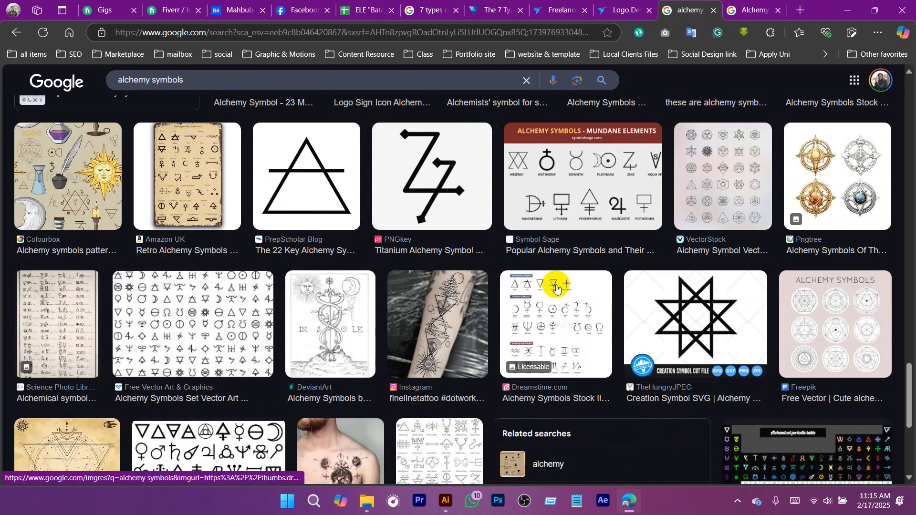
{"action": "scroll", "coordinate": [556, 288], "scroll_direction": "down", "scroll_amount": 4}
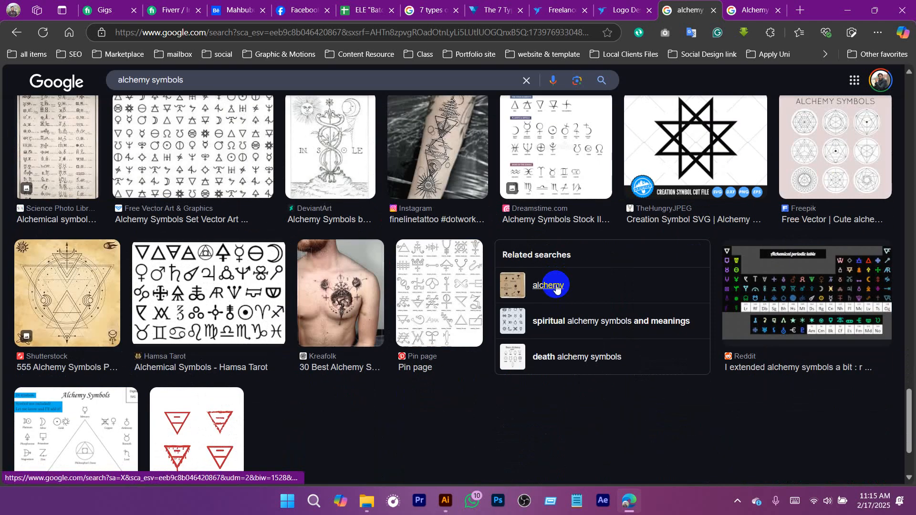
{"action": "left_click", "coordinate": [556, 286]}
{"action": "scroll", "coordinate": [556, 287], "scroll_direction": "down", "scroll_amount": 10}
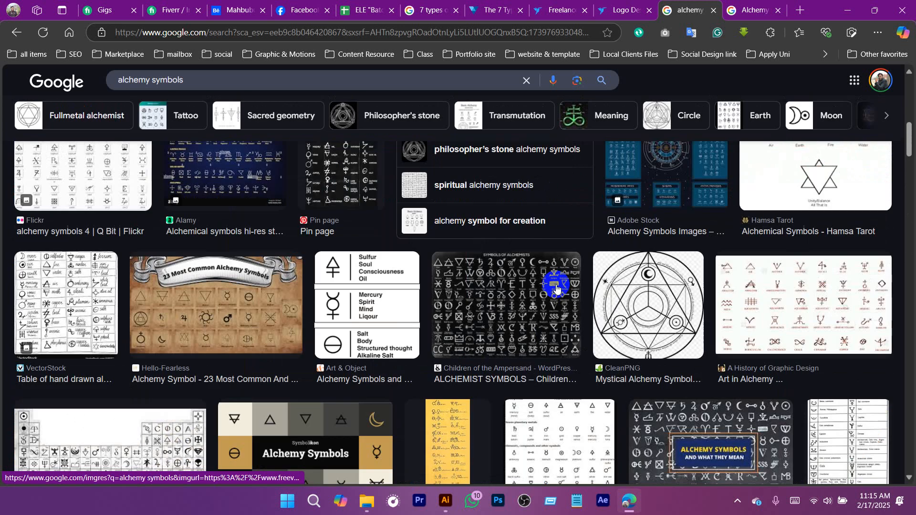
{"action": "scroll", "coordinate": [556, 287], "scroll_direction": "up", "scroll_amount": 5}
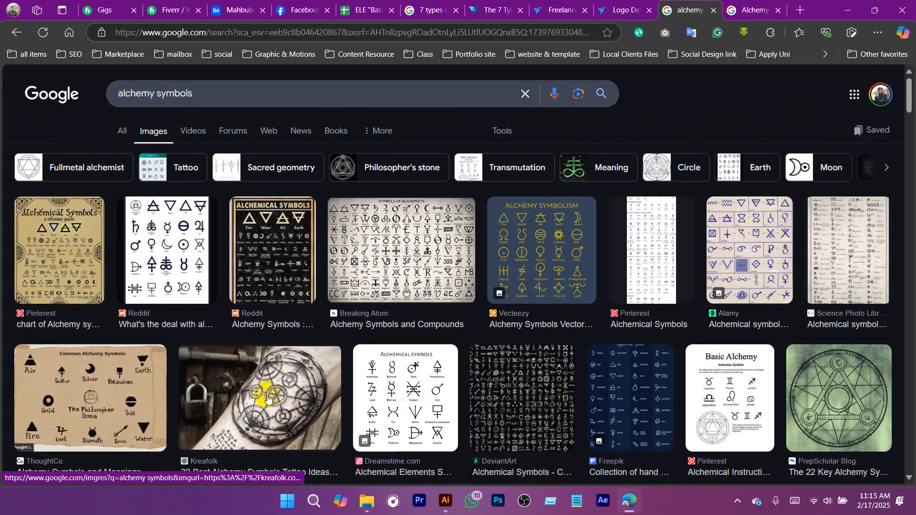
Return to the contest brief, search the web for its phrase "CRM product", and browse the image results.
{"action": "left_click", "coordinate": [624, 12]}
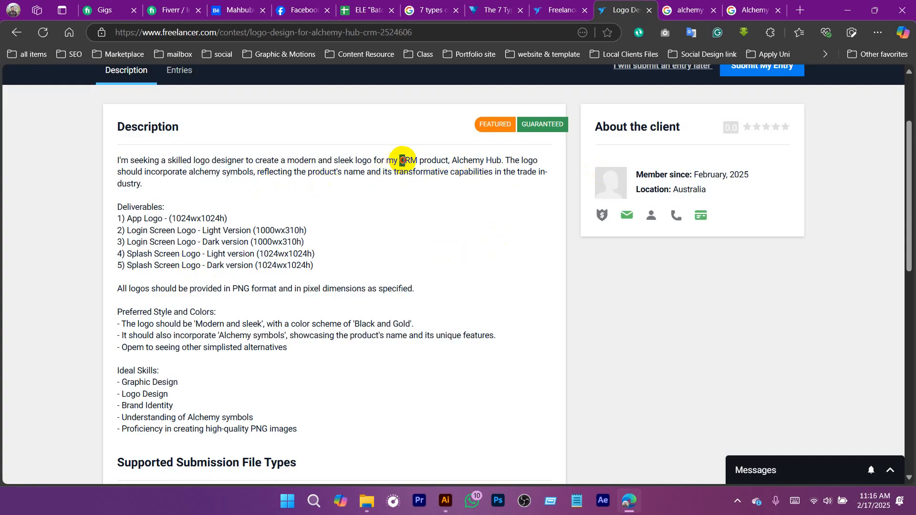
{"action": "left_click_drag", "start_coordinate": [401, 160], "coordinate": [445, 163]}
{"action": "right_click", "coordinate": [446, 162]}
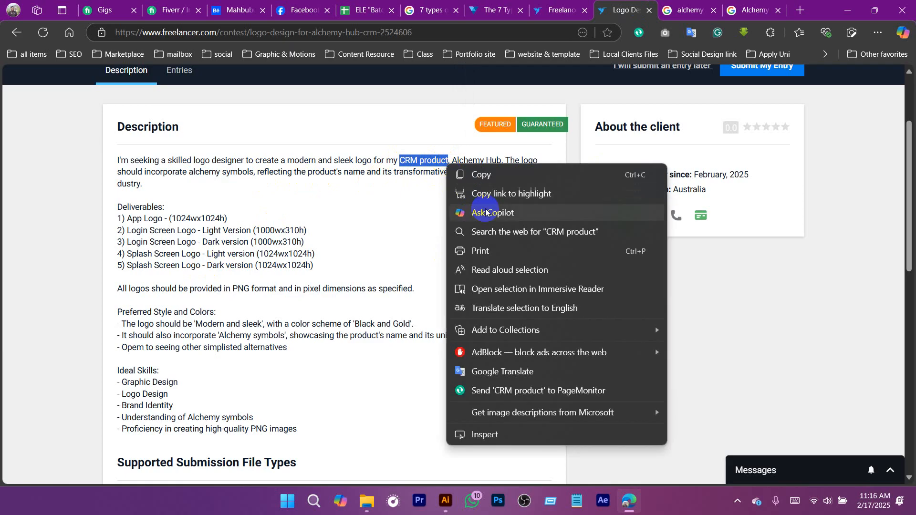
{"action": "left_click", "coordinate": [506, 231]}
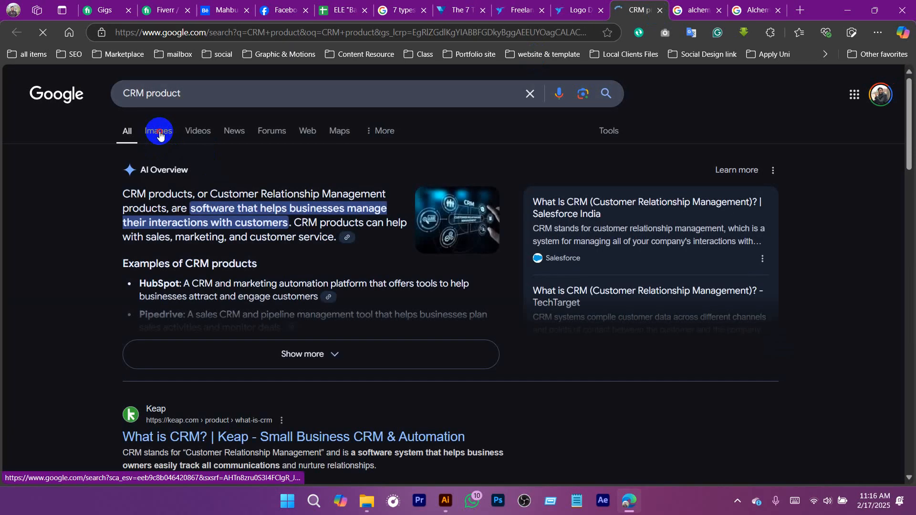
{"action": "left_click", "coordinate": [160, 136]}
{"action": "scroll", "coordinate": [544, 195], "scroll_direction": "down", "scroll_amount": 2}
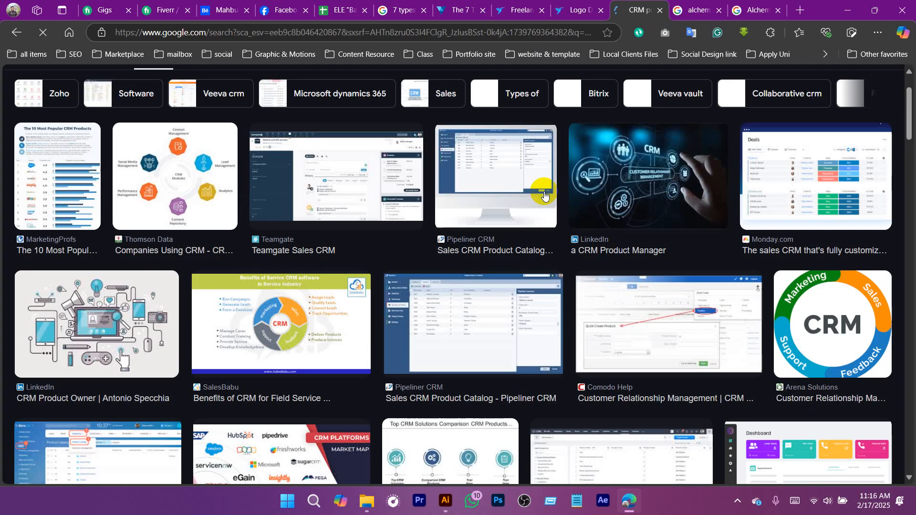
{"action": "scroll", "coordinate": [544, 196], "scroll_direction": "down", "scroll_amount": 1}
Switch back to the Alchemy Hub image results and look through more of the existing logos.
{"action": "left_click", "coordinate": [756, 9]}
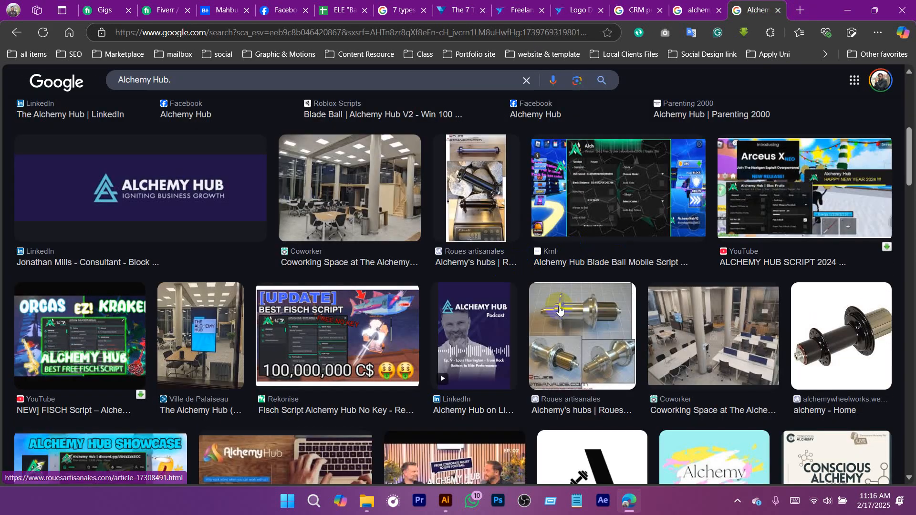
{"action": "left_click", "coordinate": [478, 256]}
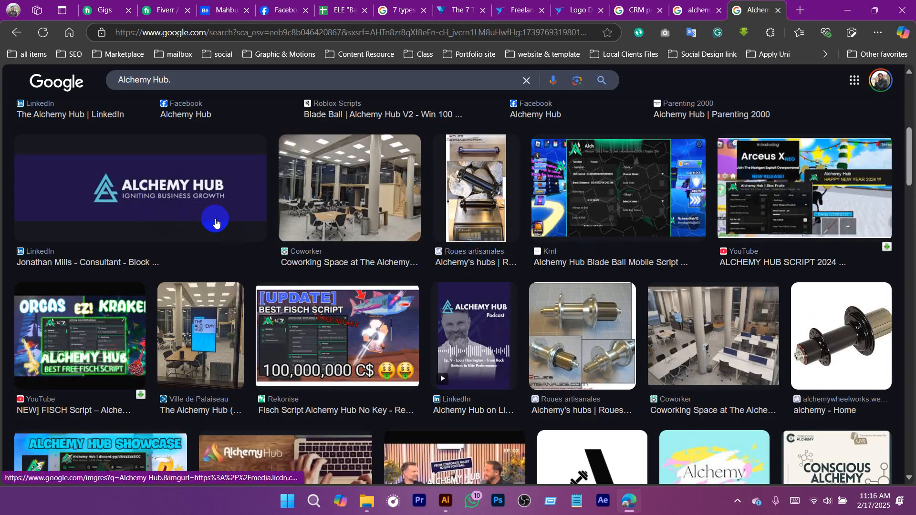
{"action": "scroll", "coordinate": [313, 298], "scroll_direction": "down", "scroll_amount": 5}
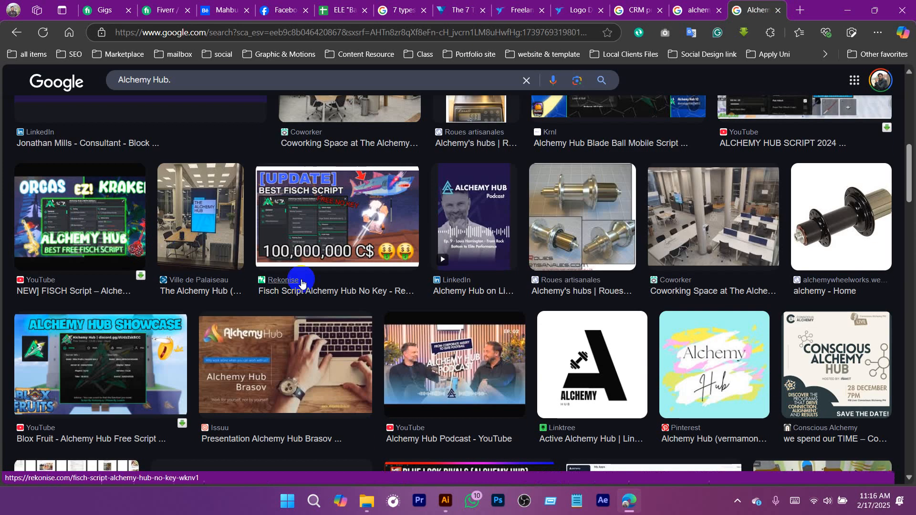
Switch to the alchemy symbols image results, open the "Alchemical Symbols a reference guide" chart, and look through its related images.
{"action": "scroll", "coordinate": [618, 290], "scroll_direction": "down", "scroll_amount": 6}
{"action": "key", "text": "ctrl+shift+Tab"}
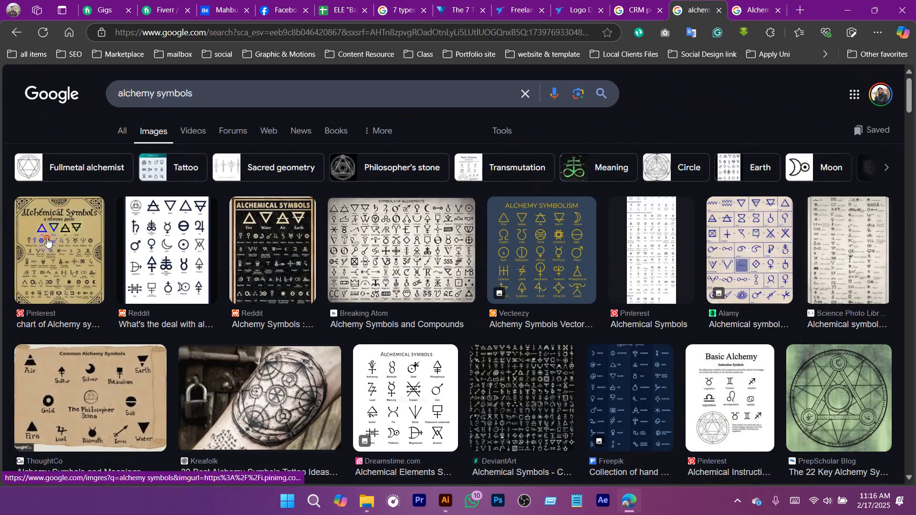
{"action": "left_click", "coordinate": [47, 242]}
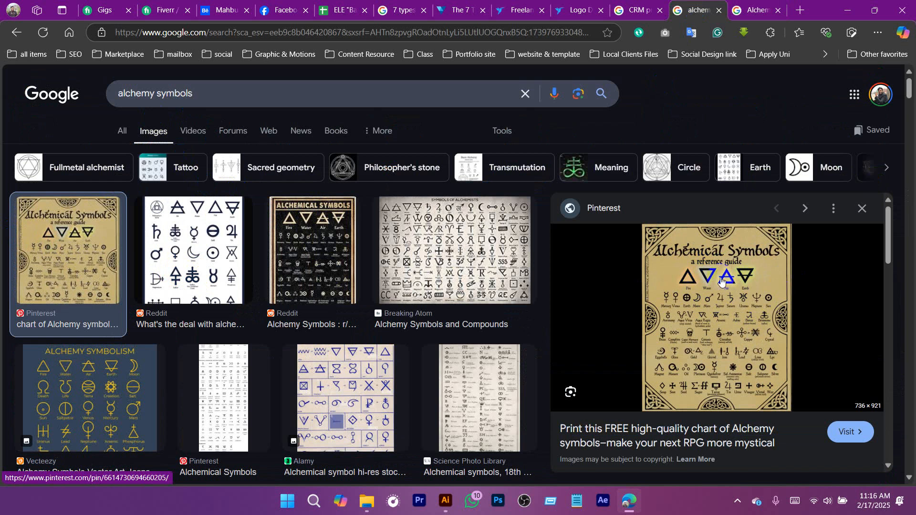
{"action": "scroll", "coordinate": [722, 282], "scroll_direction": "down", "scroll_amount": 5}
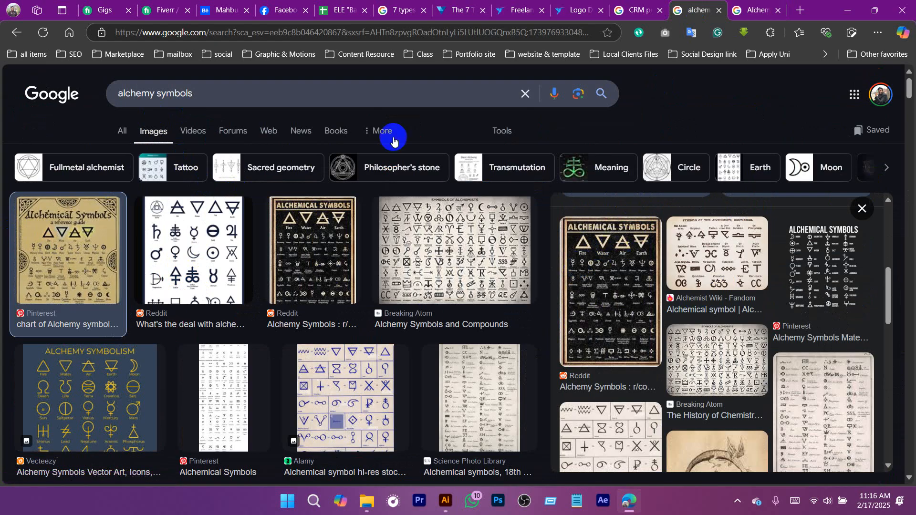
Return to the Alchemy Hub CRM contest brief and reread its "CRM product" wording, deliverables and style requirements.
{"action": "left_click", "coordinate": [637, 10]}
{"action": "left_click", "coordinate": [596, 5]}
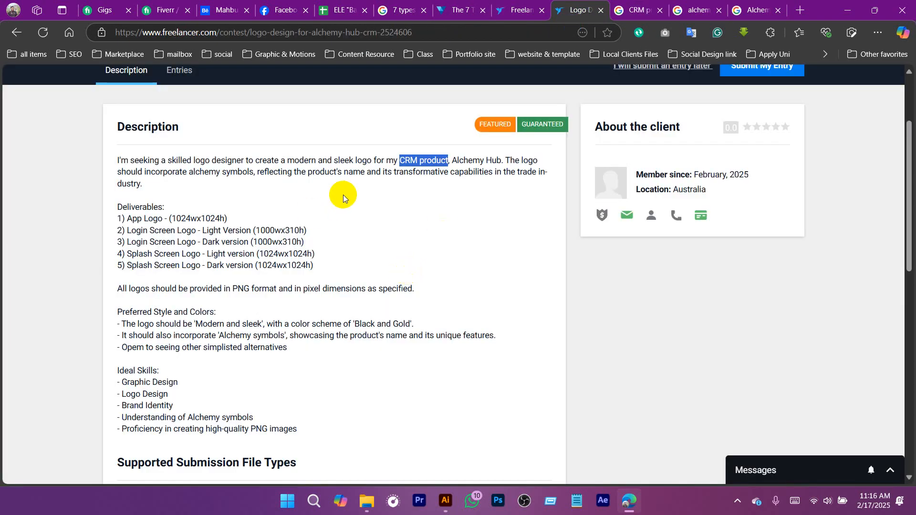
{"action": "left_click", "coordinate": [392, 175]}
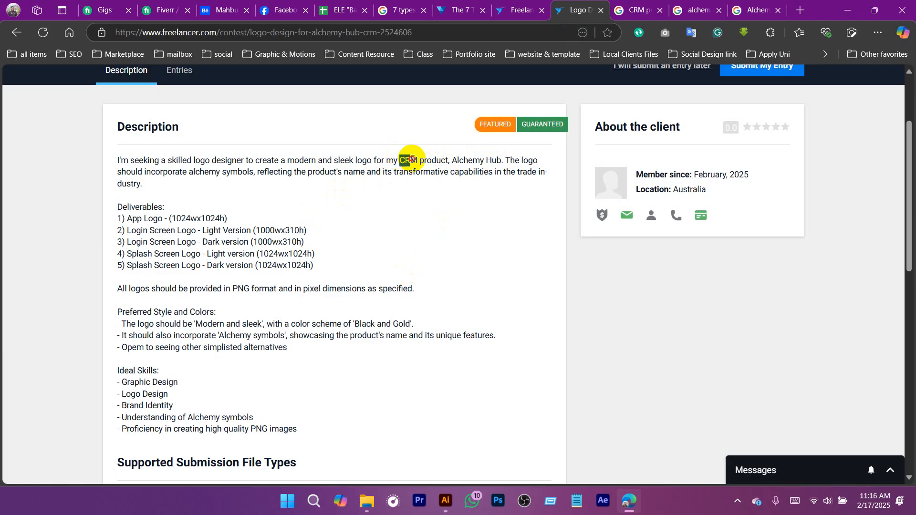
{"action": "left_click_drag", "start_coordinate": [412, 159], "coordinate": [443, 159]}
{"action": "left_click", "coordinate": [473, 167]}
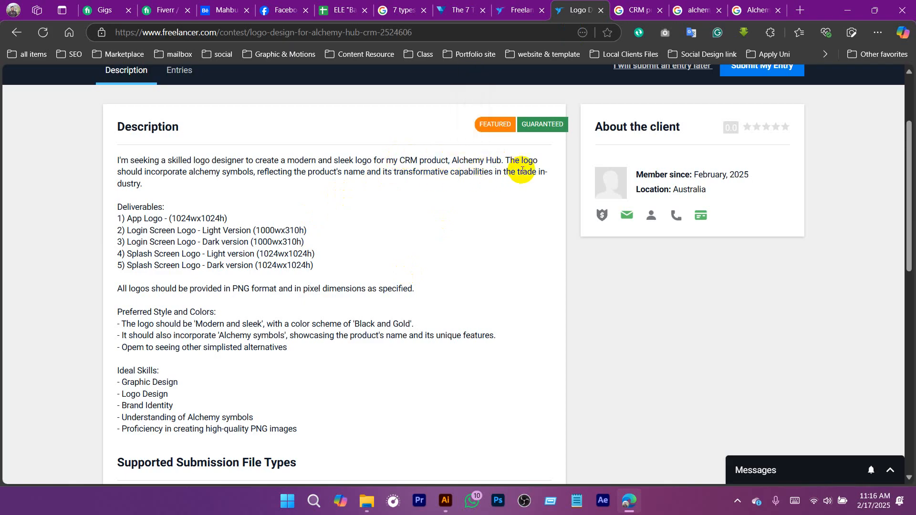
{"action": "scroll", "coordinate": [248, 233], "scroll_direction": "down", "scroll_amount": 2}
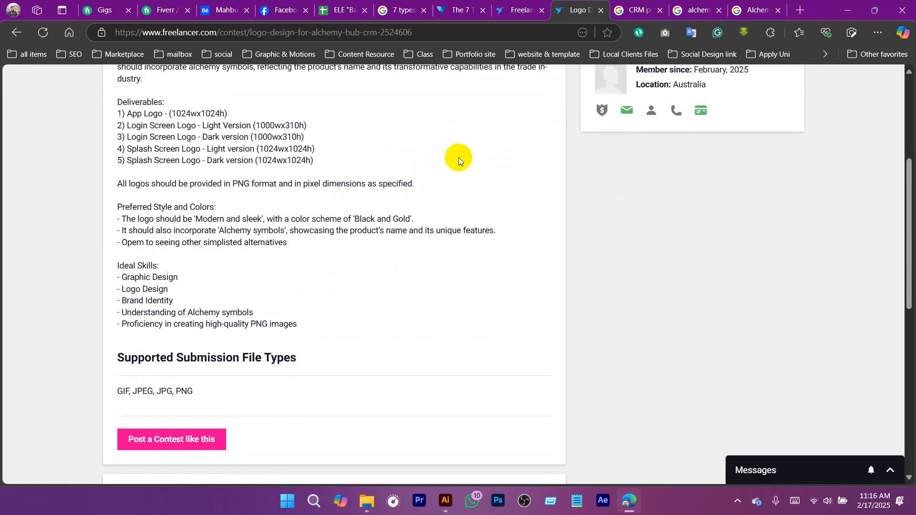
{"action": "scroll", "coordinate": [459, 157], "scroll_direction": "up", "scroll_amount": 2}
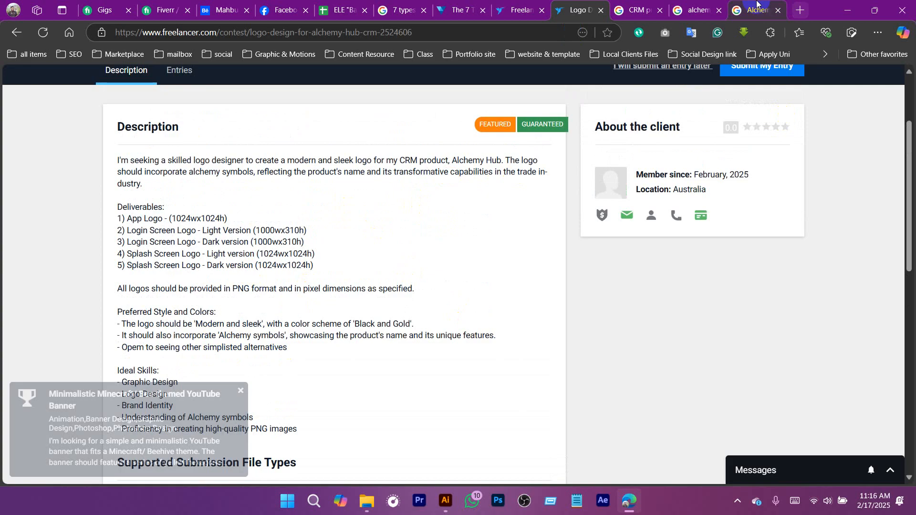
Look further through the Alchemy Hub image results, ending back at the beginning of the Alchemy Hub CRM contest brief.
{"action": "left_click", "coordinate": [756, 2]}
{"action": "scroll", "coordinate": [445, 296], "scroll_direction": "down", "scroll_amount": 4}
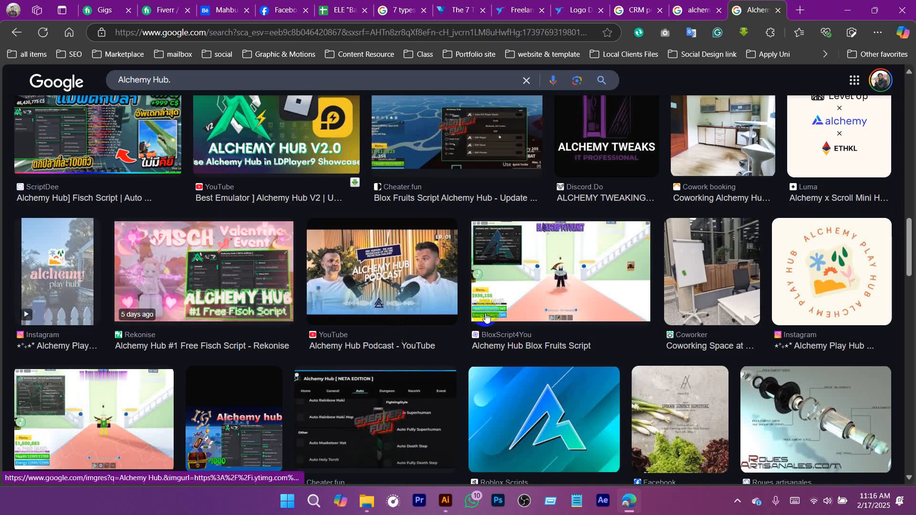
{"action": "scroll", "coordinate": [485, 316], "scroll_direction": "down", "scroll_amount": 6}
{"action": "left_click", "coordinate": [577, 10]}
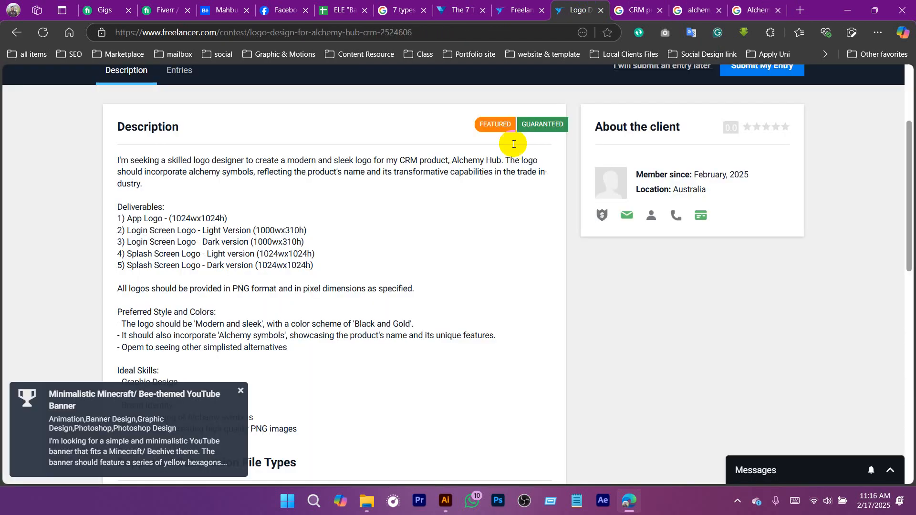
{"action": "scroll", "coordinate": [339, 299], "scroll_direction": "up", "scroll_amount": 2}
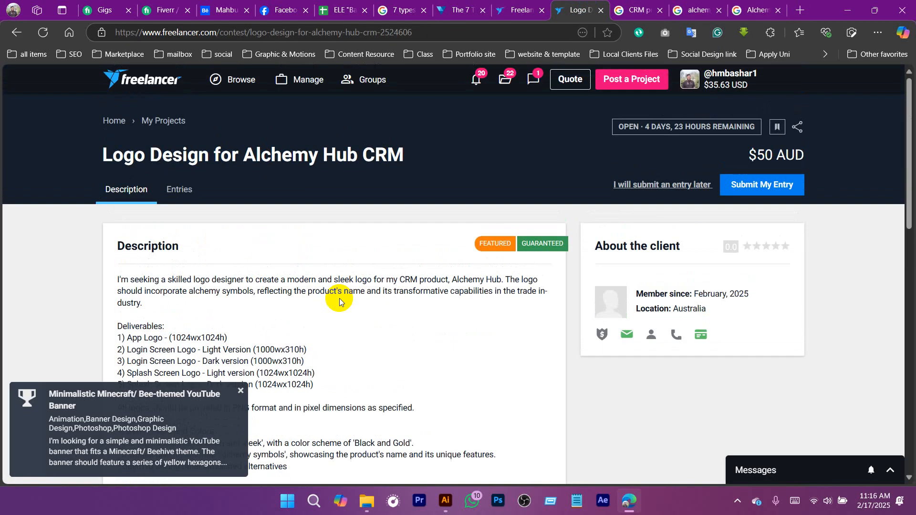
Go back to the Freelancer contest list and open the "Engineering Consulting Logo Design" contest in its own tab.
{"action": "left_click", "coordinate": [520, 10]}
{"action": "scroll", "coordinate": [763, 307], "scroll_direction": "down", "scroll_amount": 1}
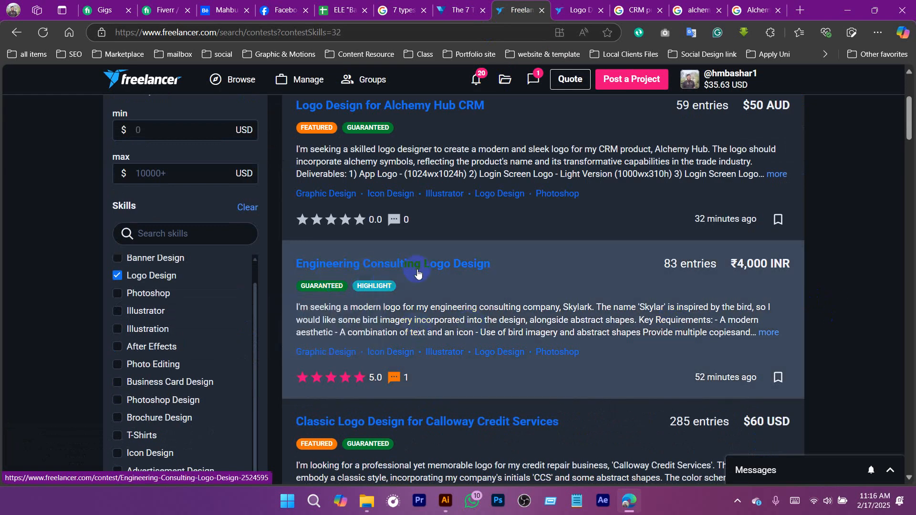
{"action": "left_click", "coordinate": [401, 265]}
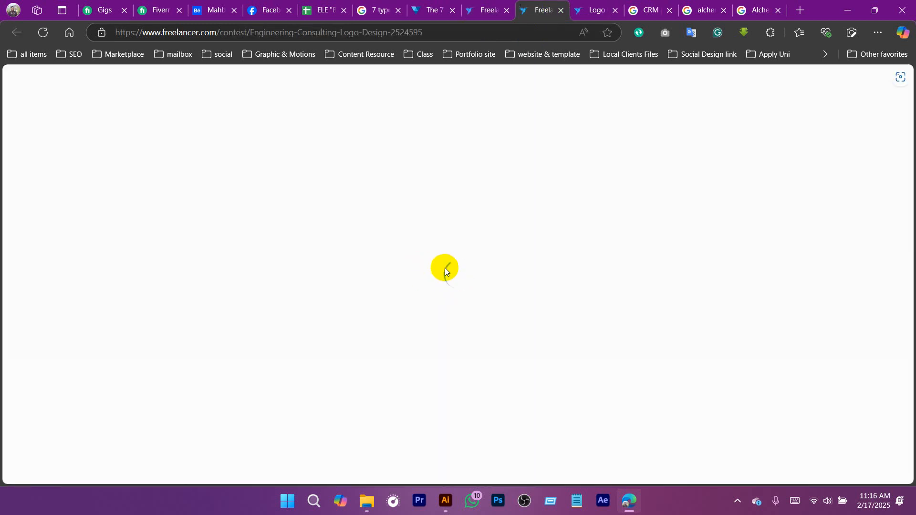
{"action": "left_click", "coordinate": [590, 3]}
{"action": "scroll", "coordinate": [459, 76], "scroll_direction": "down", "scroll_amount": 4}
{"action": "left_click", "coordinate": [530, 14]}
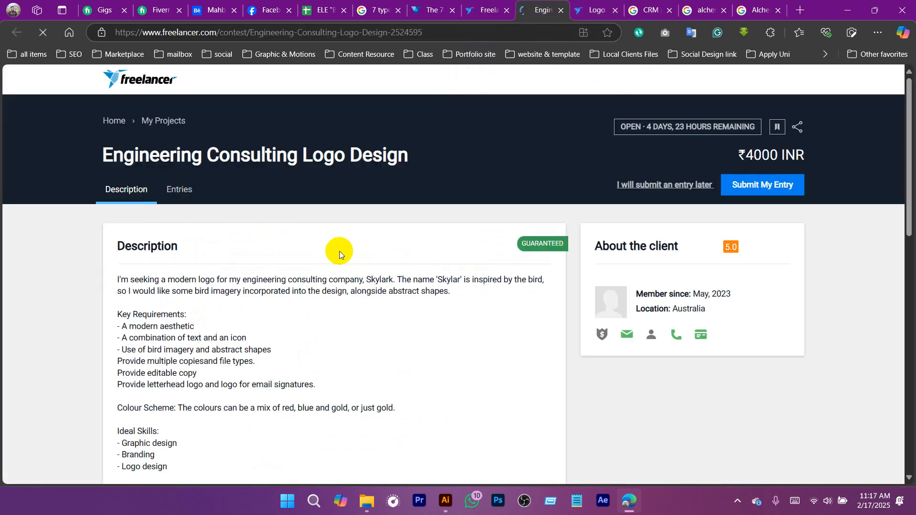
Read the Skylark contest's opening paragraph, highlighting "engineering consulting company", the name 'Skylar' and "abstract shapes".
{"action": "scroll", "coordinate": [265, 296], "scroll_direction": "down", "scroll_amount": 4}
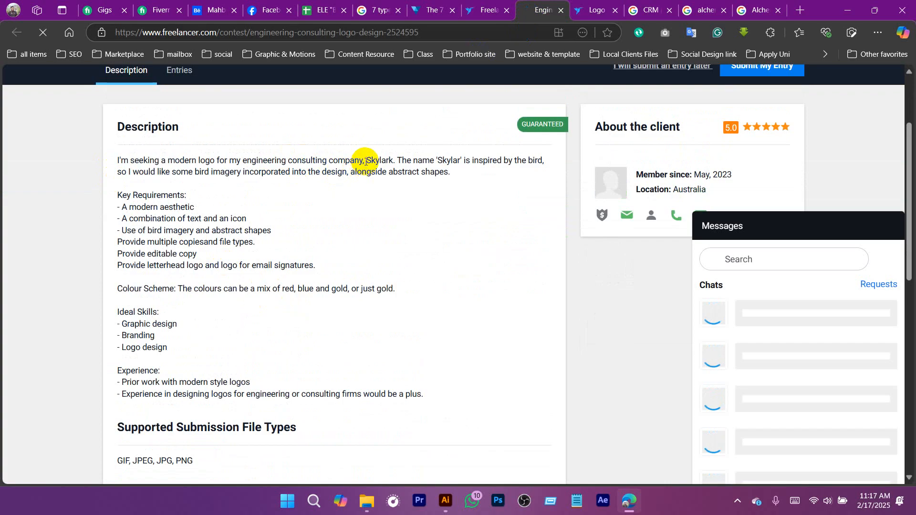
{"action": "left_click_drag", "start_coordinate": [363, 161], "coordinate": [242, 160]}
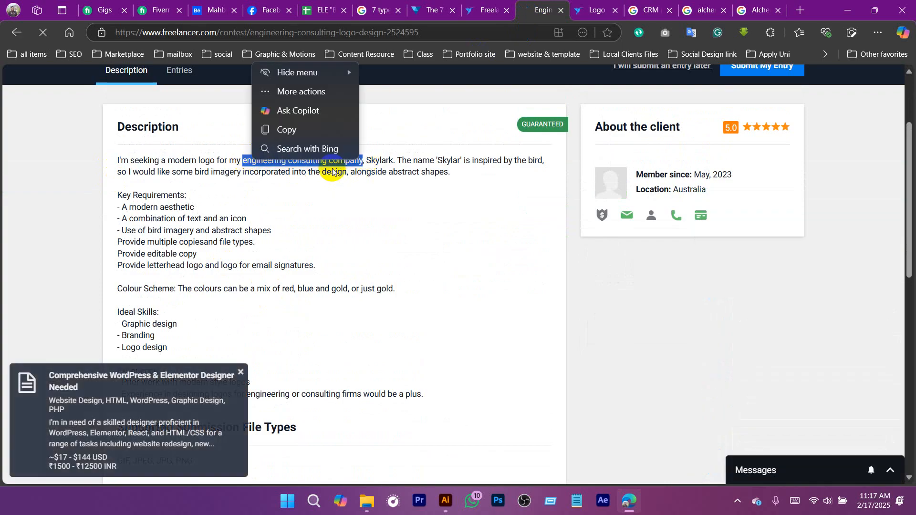
{"action": "left_click", "coordinate": [332, 172]}
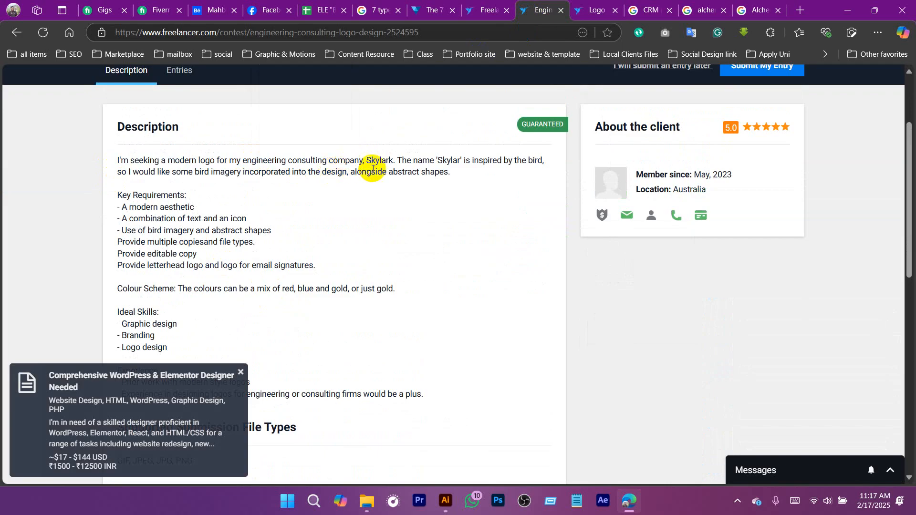
{"action": "double_click", "coordinate": [447, 161]}
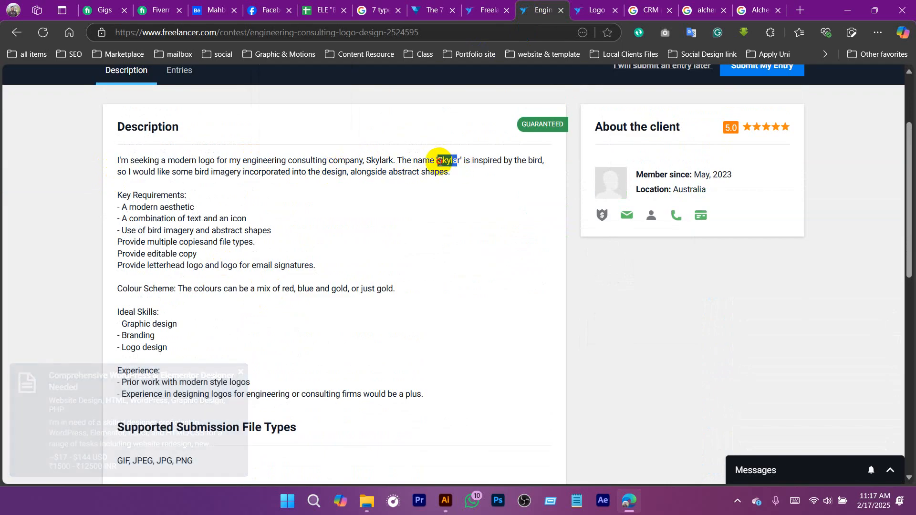
{"action": "left_click", "coordinate": [454, 174]}
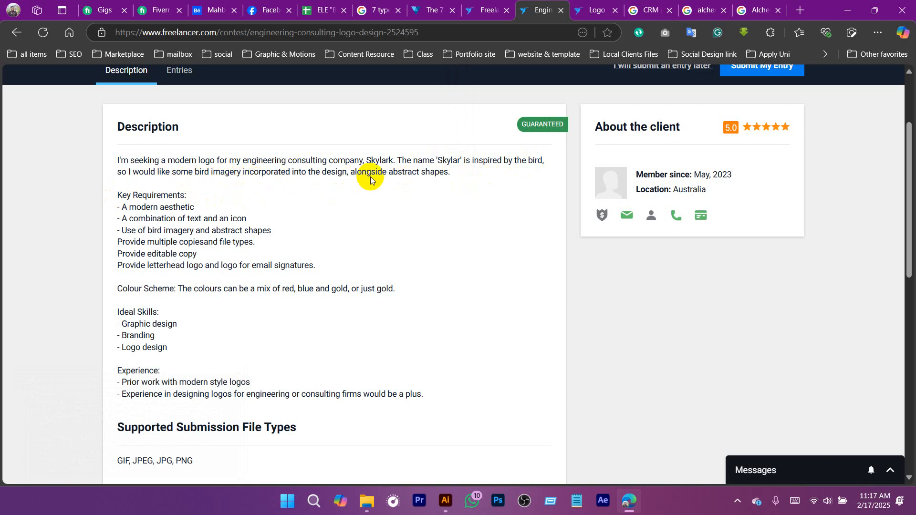
{"action": "left_click_drag", "start_coordinate": [454, 175], "coordinate": [397, 174]}
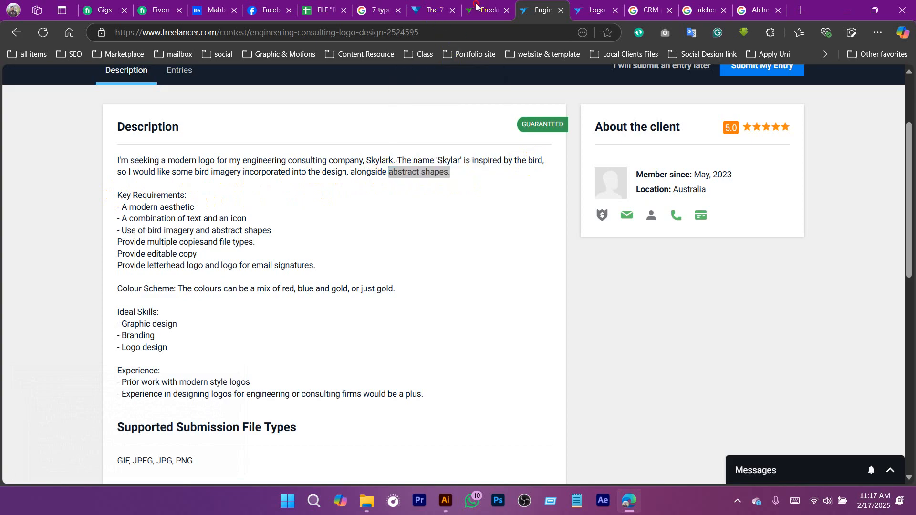
Switch to the Vistaprint article on logo types and highlight the heading "Abstract logo marks" to review that section.
{"action": "left_click", "coordinate": [428, 9]}
{"action": "scroll", "coordinate": [327, 313], "scroll_direction": "down", "scroll_amount": 15}
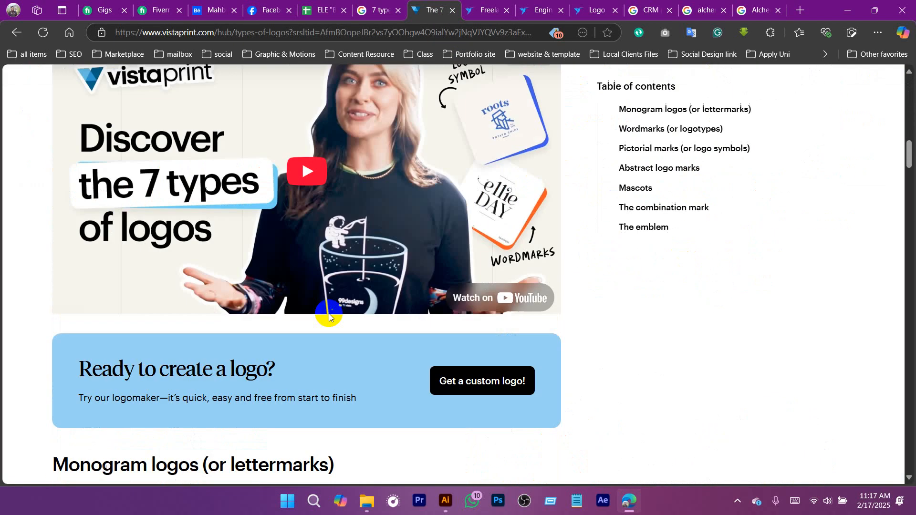
{"action": "scroll", "coordinate": [304, 310], "scroll_direction": "down", "scroll_amount": 20}
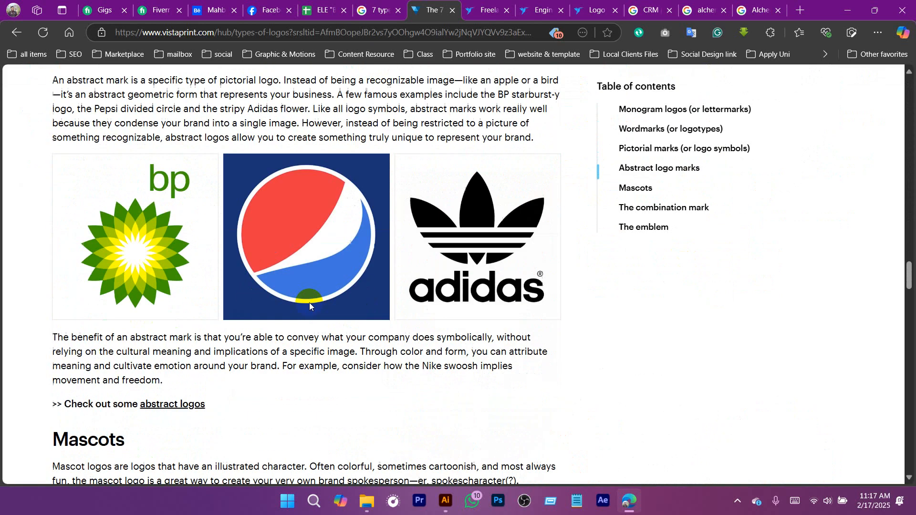
{"action": "left_click_drag", "start_coordinate": [49, 170], "coordinate": [227, 172]}
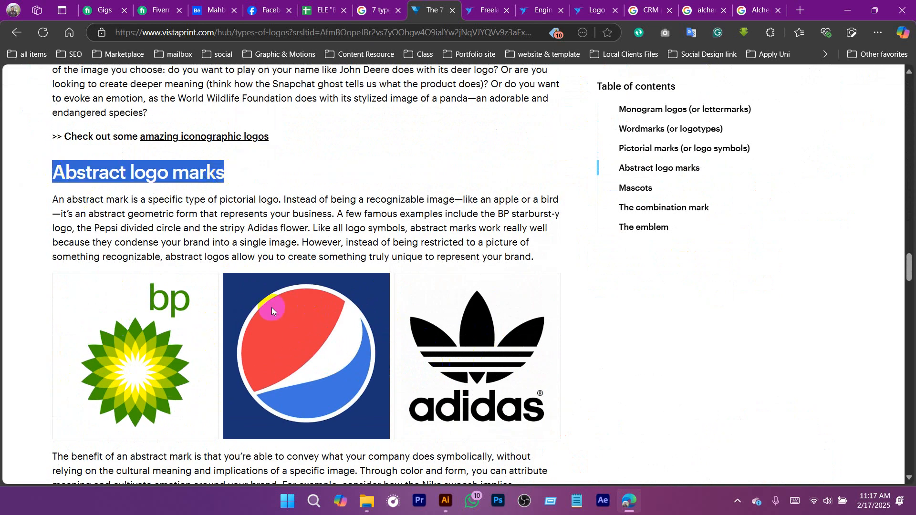
Return to the Engineering Consulting Logo Design brief and review its key requirements.
{"action": "left_click", "coordinate": [541, 10]}
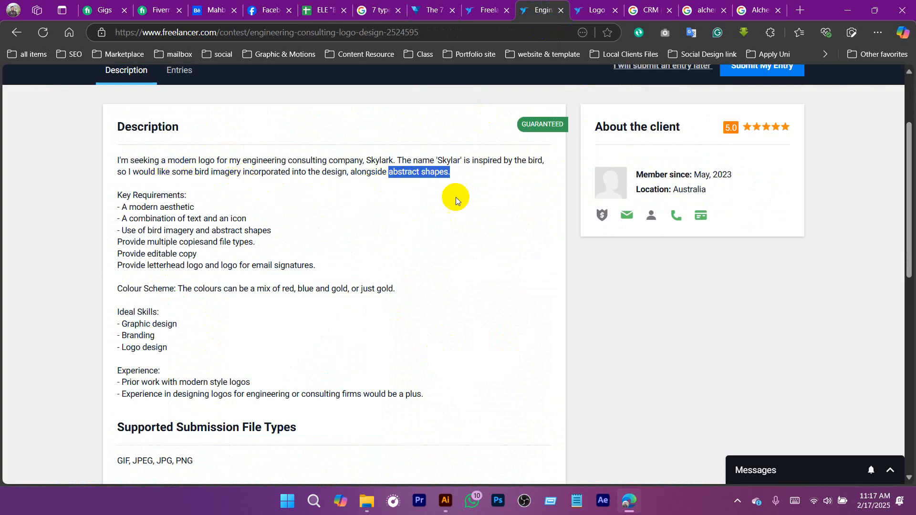
{"action": "left_click", "coordinate": [432, 161]}
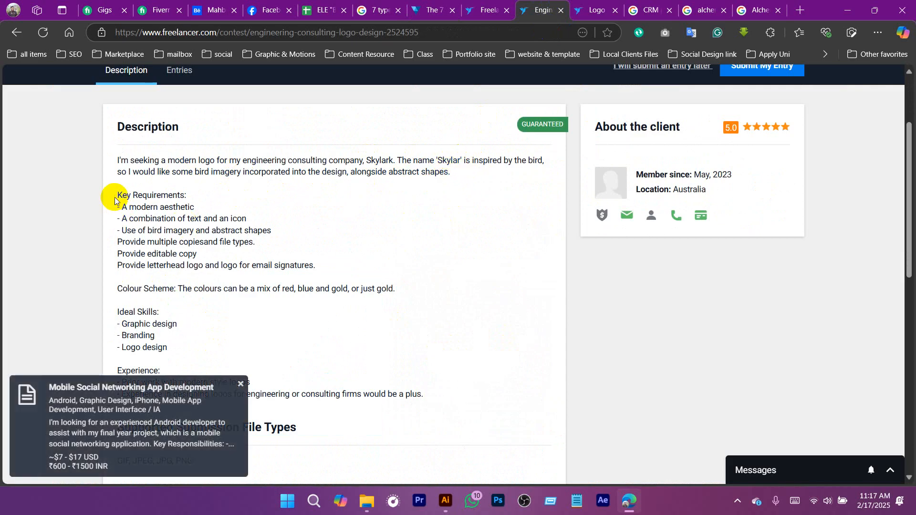
{"action": "left_click_drag", "start_coordinate": [118, 195], "coordinate": [242, 265]}
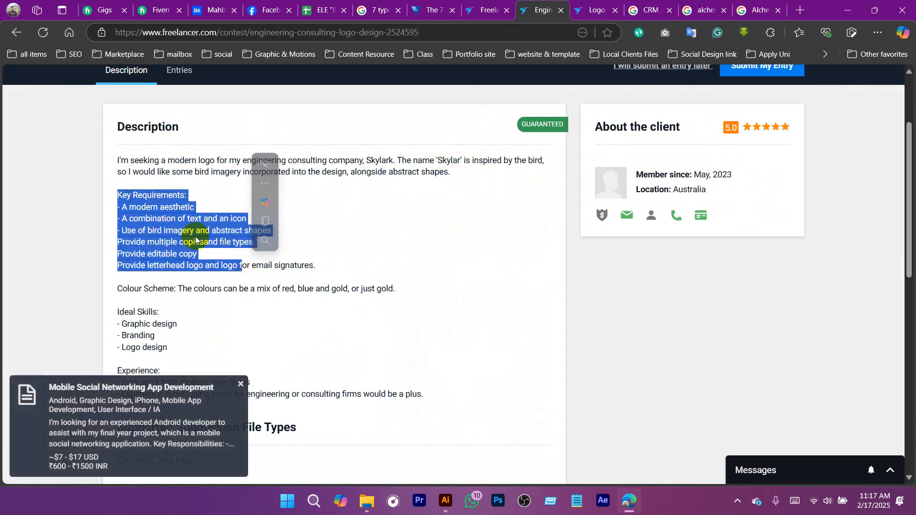
{"action": "scroll", "coordinate": [198, 237], "scroll_direction": "down", "scroll_amount": 2}
{"action": "left_click", "coordinate": [188, 174]}
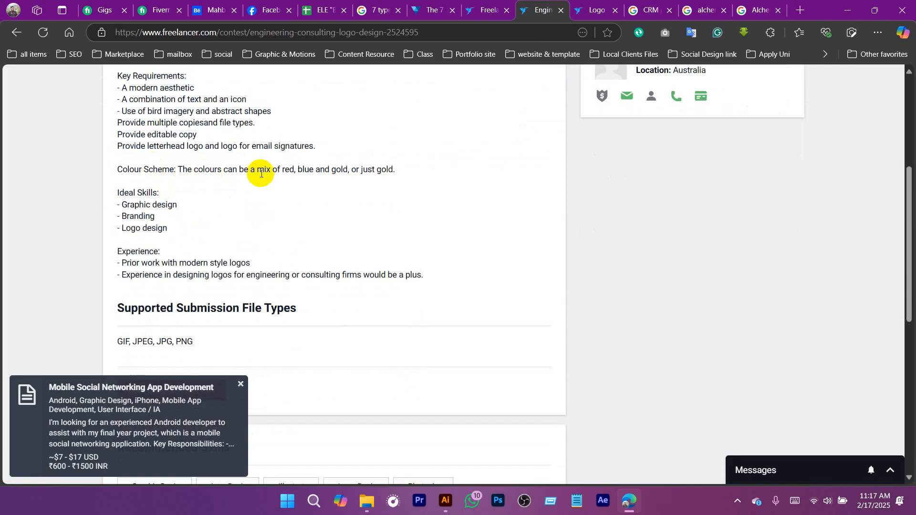
Review the Skylark brief's colour scheme options, ideal skills and experience, ending back at the beginning of the contest page.
{"action": "left_click_drag", "start_coordinate": [281, 170], "coordinate": [335, 170]}
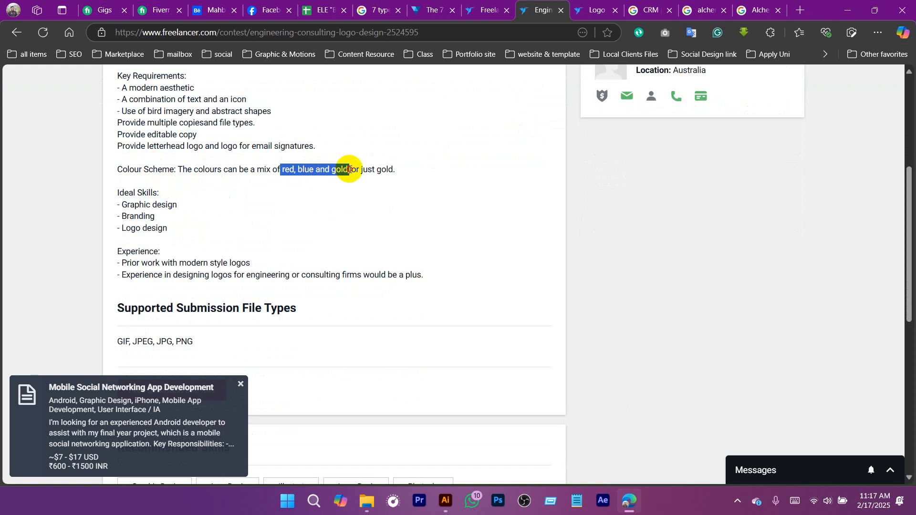
{"action": "left_click_drag", "start_coordinate": [395, 170], "coordinate": [358, 170]}
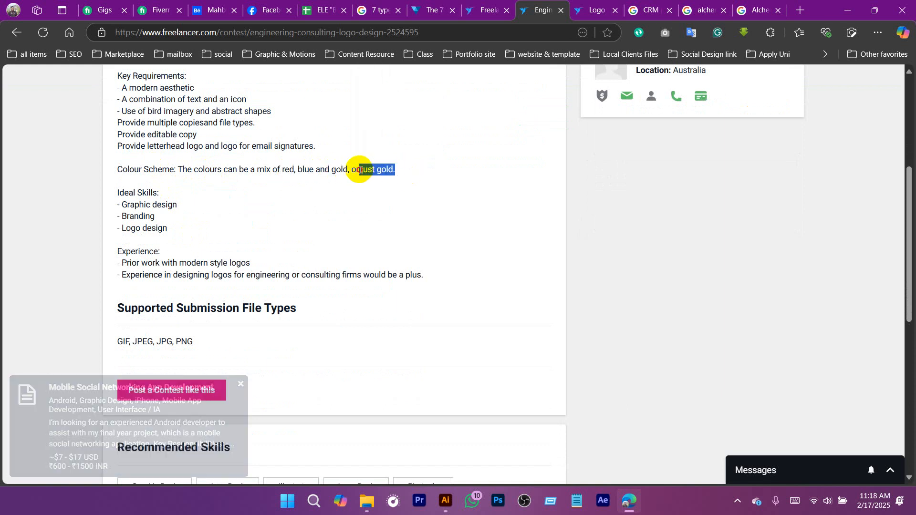
{"action": "left_click_drag", "start_coordinate": [116, 192], "coordinate": [172, 225]}
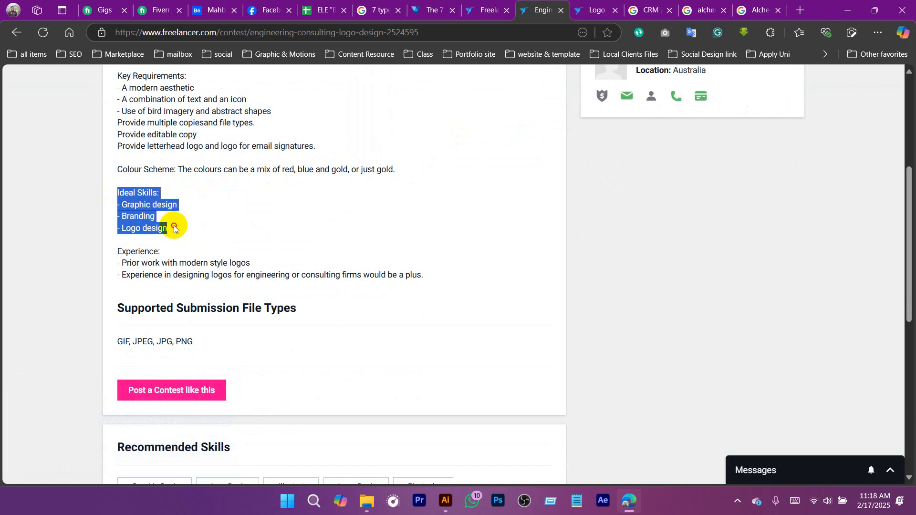
{"action": "left_click", "coordinate": [156, 274]}
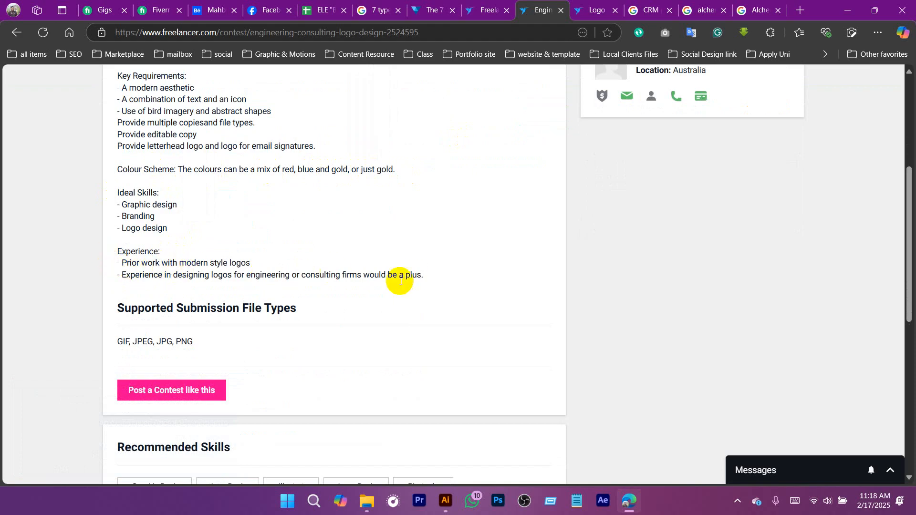
{"action": "left_click", "coordinate": [323, 283]}
{"action": "scroll", "coordinate": [323, 284], "scroll_direction": "up", "scroll_amount": 5}
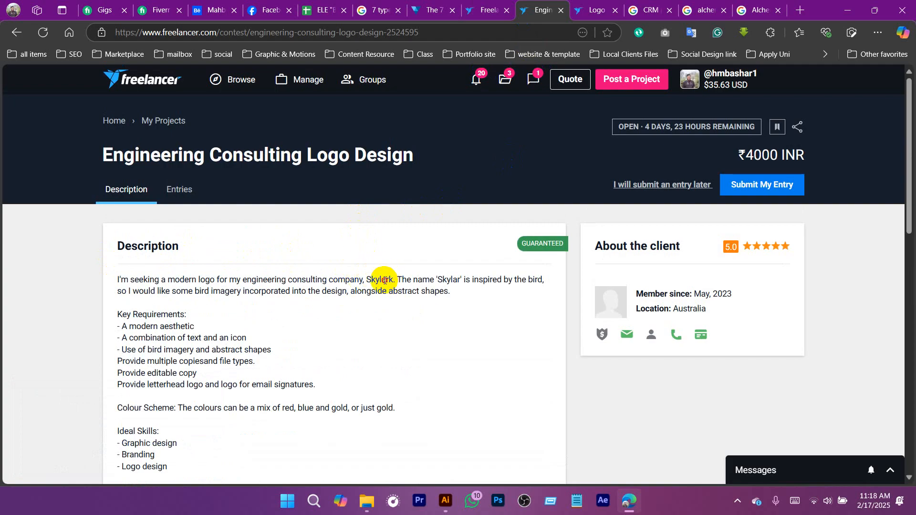
Return to the Freelancer contest list and browse further down through the other logo design contests.
{"action": "left_click", "coordinate": [482, 23]}
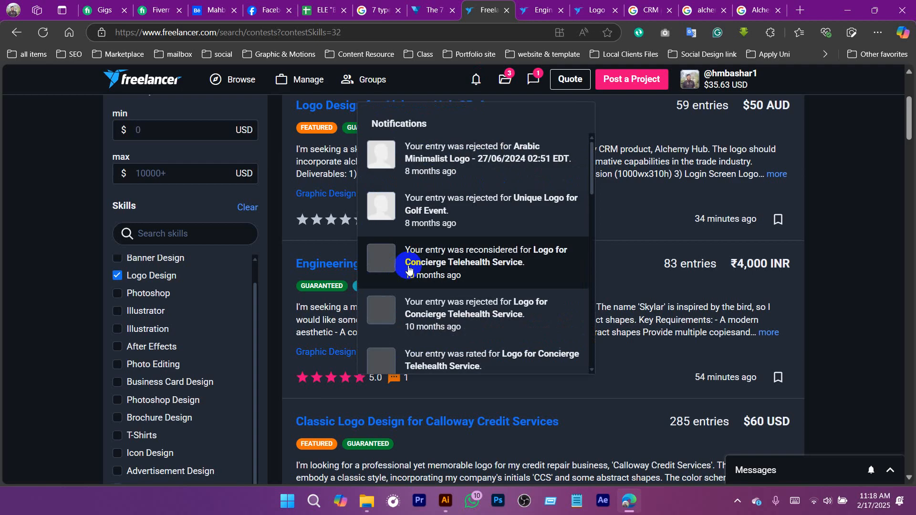
{"action": "scroll", "coordinate": [701, 309], "scroll_direction": "down", "scroll_amount": 4}
{"action": "scroll", "coordinate": [487, 326], "scroll_direction": "down", "scroll_amount": 3}
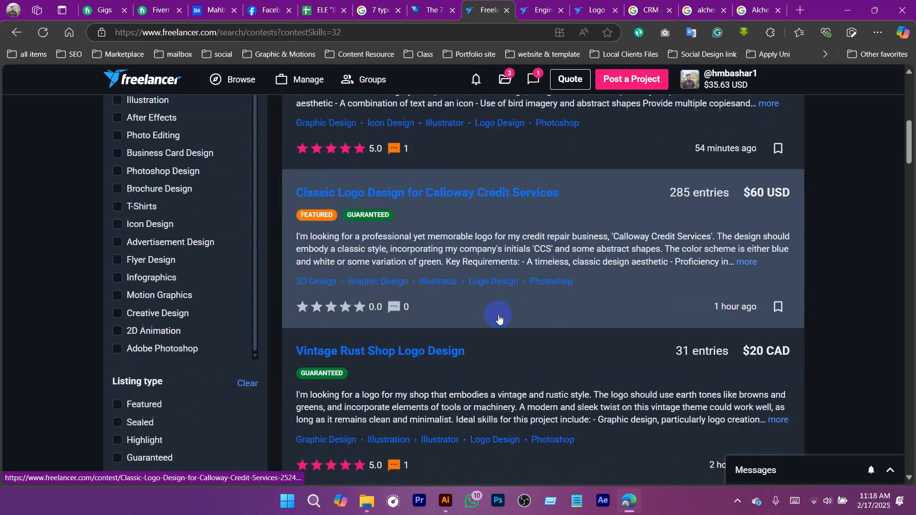
{"action": "scroll", "coordinate": [503, 315], "scroll_direction": "down", "scroll_amount": 6}
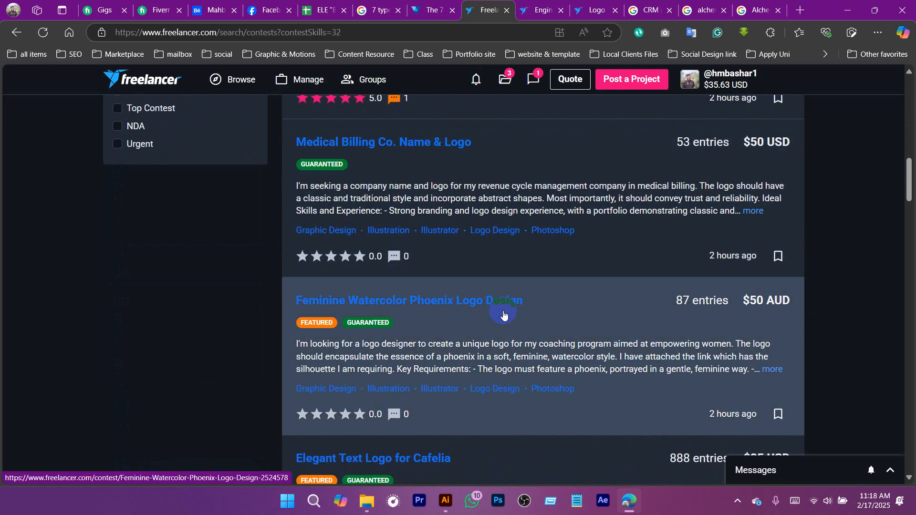
Glance back at the Skylark brief and continue browsing the contest list down to the Everyday Gems logo contest.
{"action": "scroll", "coordinate": [503, 315], "scroll_direction": "down", "scroll_amount": 4}
{"action": "left_click", "coordinate": [544, 9]}
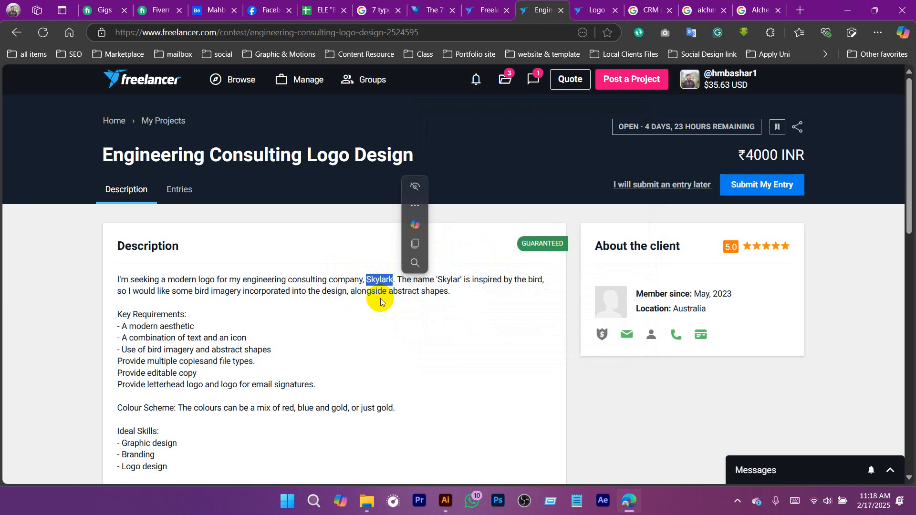
{"action": "left_click", "coordinate": [487, 9]}
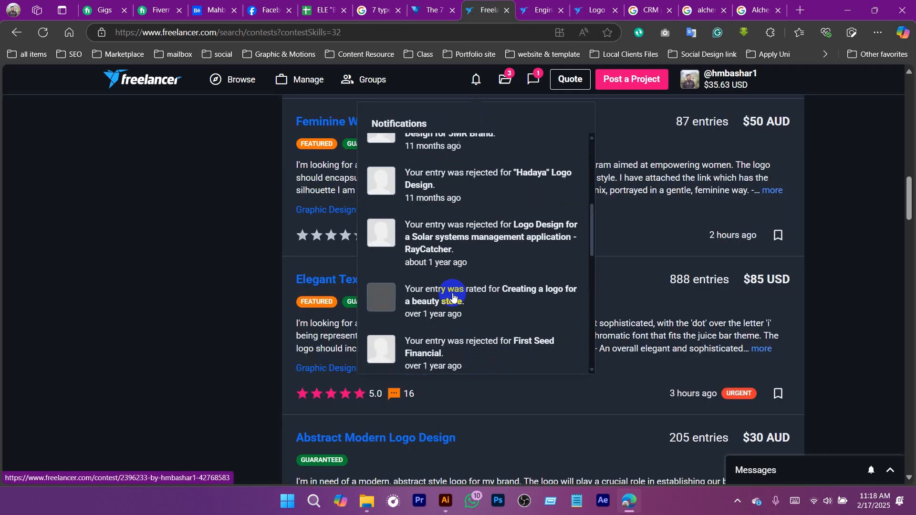
{"action": "scroll", "coordinate": [548, 356], "scroll_direction": "down", "scroll_amount": 8}
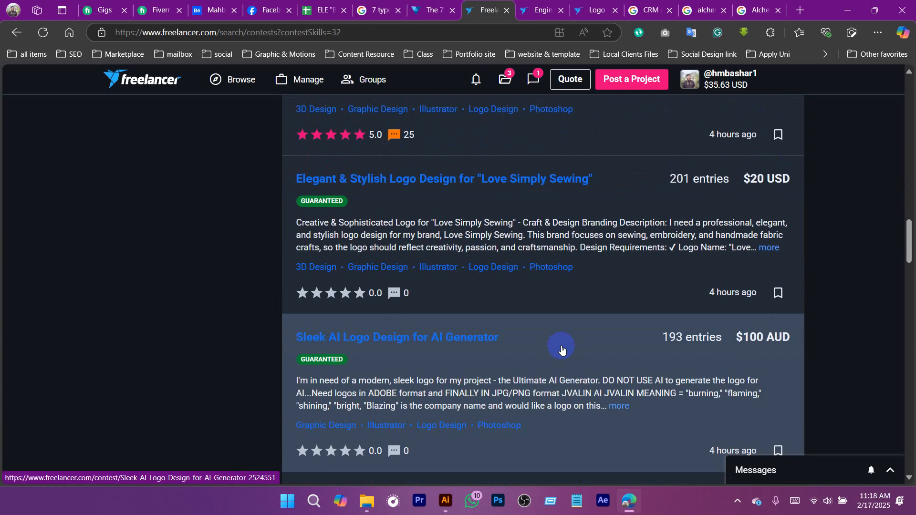
{"action": "scroll", "coordinate": [561, 350], "scroll_direction": "down", "scroll_amount": 6}
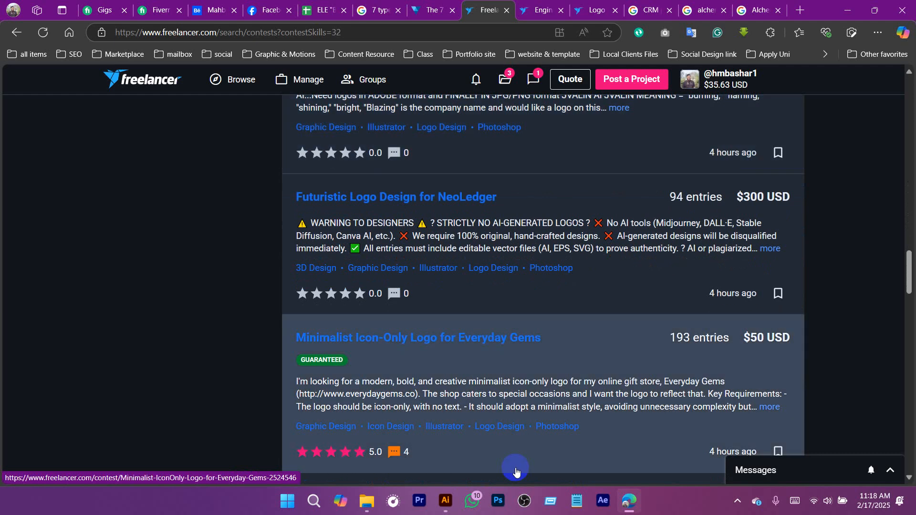
Search Google in a new browser tab for "letter mark logo" and show the image results.
{"action": "left_click", "coordinate": [445, 500]}
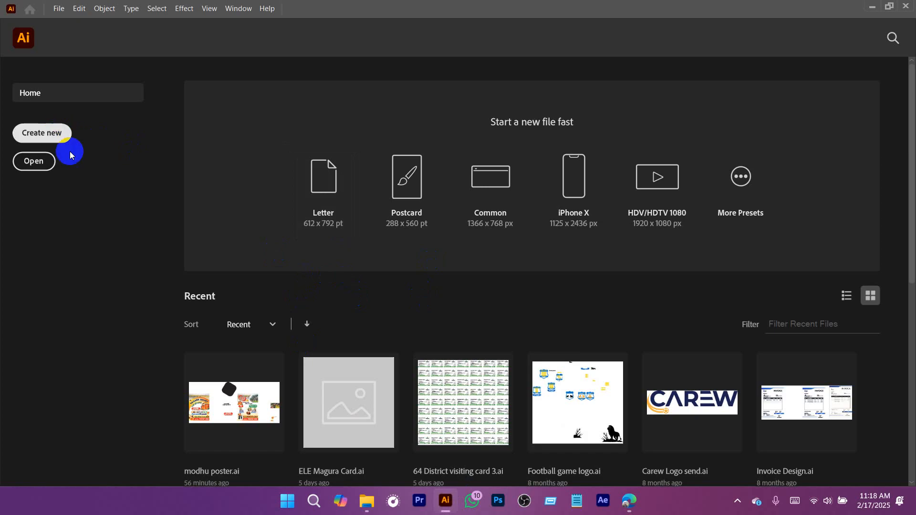
{"action": "left_click", "coordinate": [627, 500]}
{"action": "key", "text": "ctrl+t"}
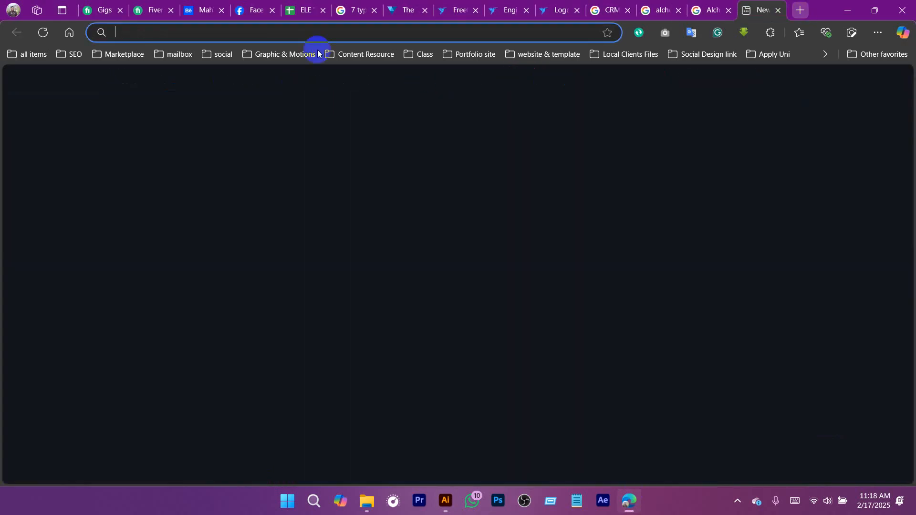
{"action": "type", "text": "letter mark logo"}
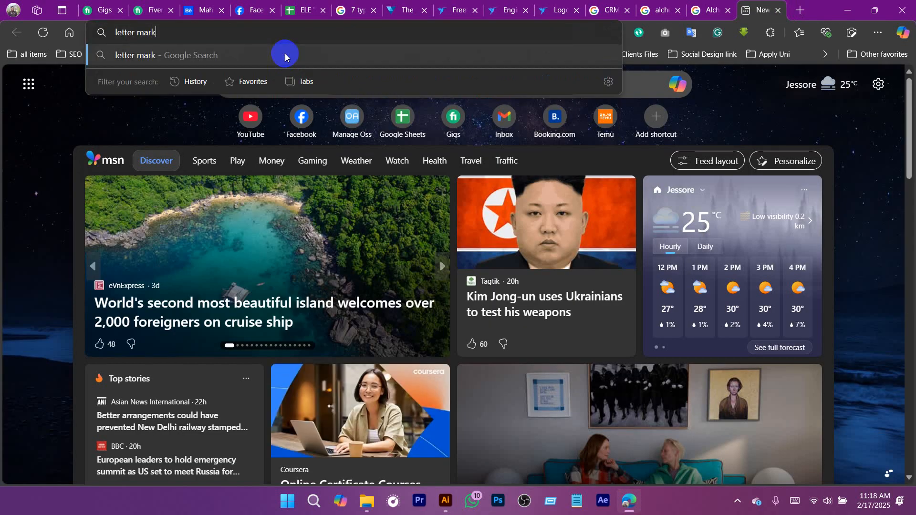
{"action": "key", "text": "Return"}
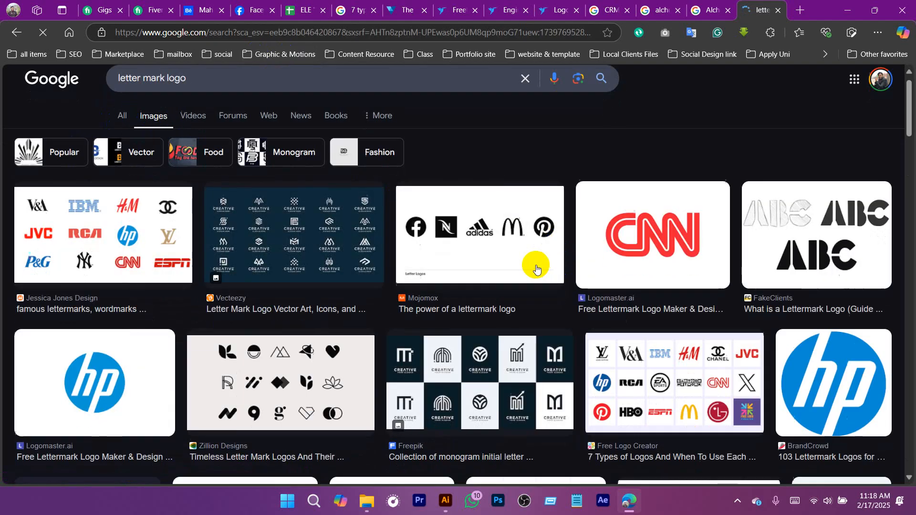
Examine the lettermark logo image results, opening the Vecteezy preview and its related images for inspiration.
{"action": "scroll", "coordinate": [534, 264], "scroll_direction": "down", "scroll_amount": 3}
{"action": "scroll", "coordinate": [534, 264], "scroll_direction": "down", "scroll_amount": 5}
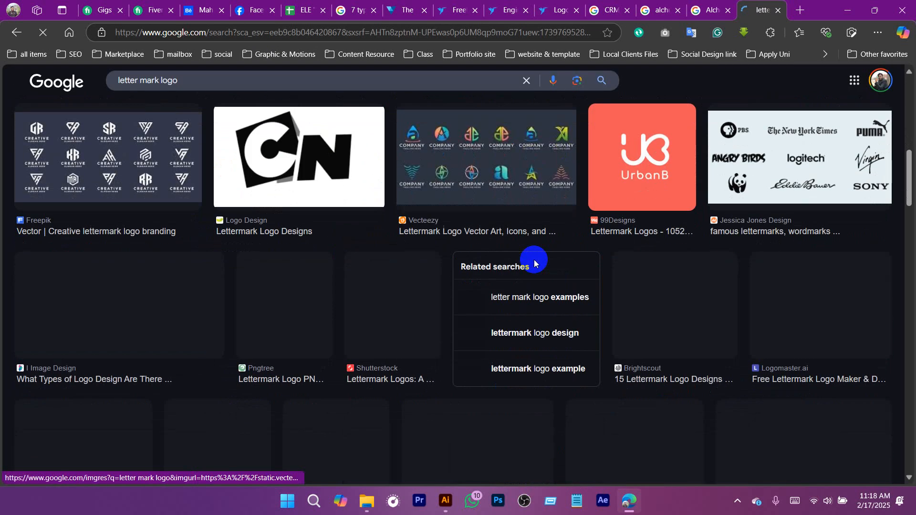
{"action": "left_click", "coordinate": [522, 220]}
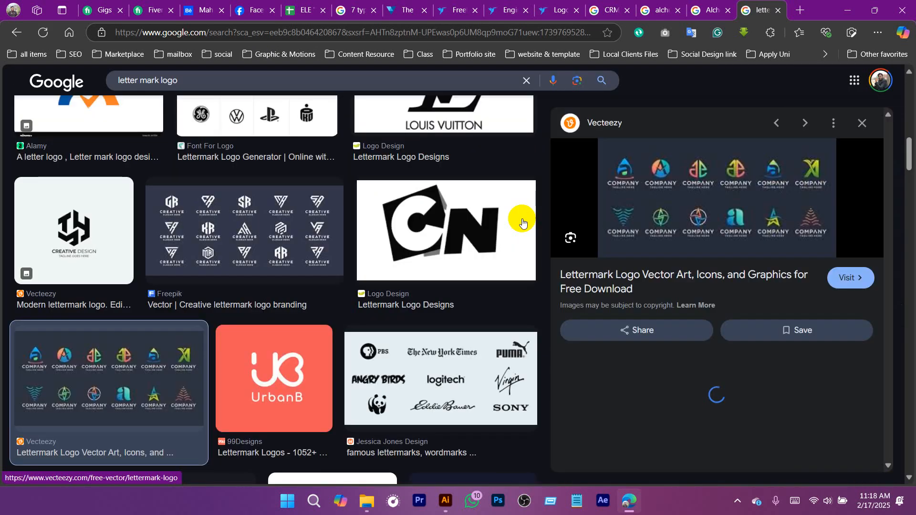
{"action": "scroll", "coordinate": [709, 309], "scroll_direction": "down", "scroll_amount": 6}
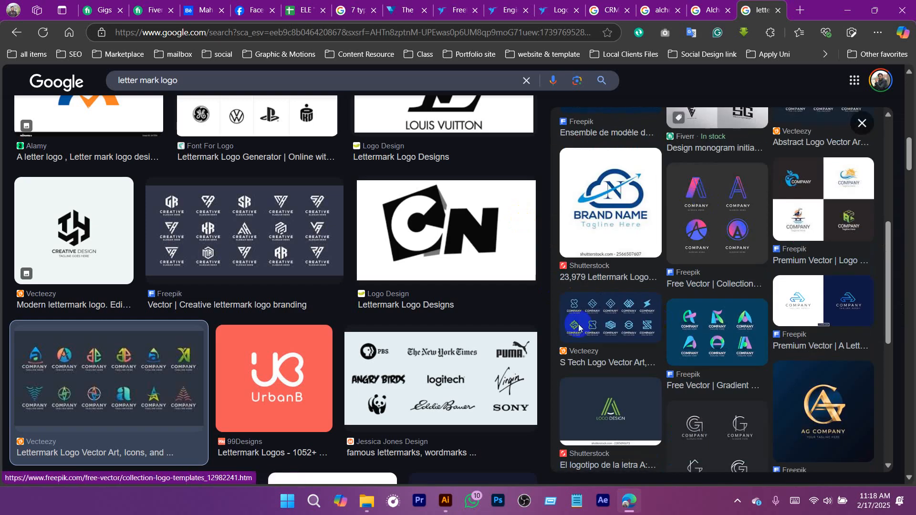
{"action": "scroll", "coordinate": [388, 321], "scroll_direction": "down", "scroll_amount": 10}
{"action": "scroll", "coordinate": [428, 322], "scroll_direction": "down", "scroll_amount": 2}
{"action": "scroll", "coordinate": [418, 316], "scroll_direction": "up", "scroll_amount": 2}
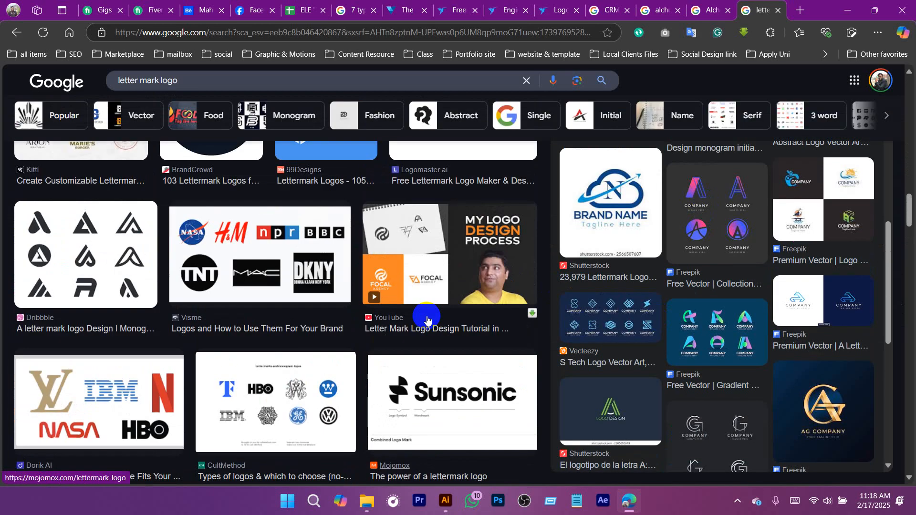
{"action": "scroll", "coordinate": [419, 317], "scroll_direction": "down", "scroll_amount": 6}
{"action": "scroll", "coordinate": [608, 325], "scroll_direction": "down", "scroll_amount": 3}
{"action": "scroll", "coordinate": [259, 234], "scroll_direction": "down", "scroll_amount": 10}
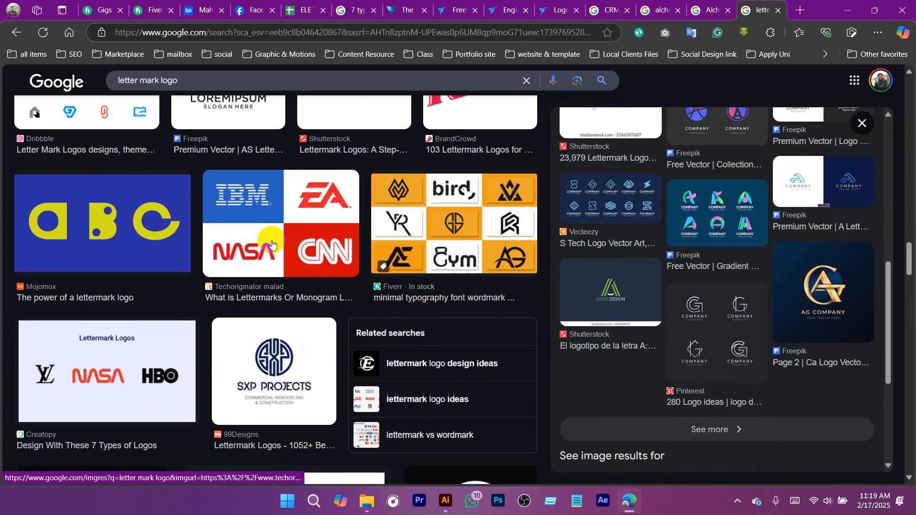
{"action": "scroll", "coordinate": [270, 243], "scroll_direction": "down", "scroll_amount": 10}
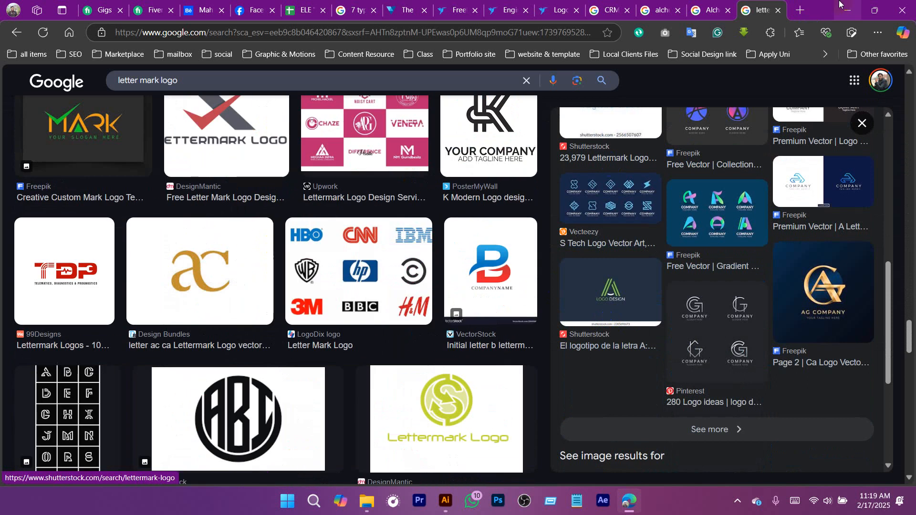
Switch to Illustrator and create a 2000 x 2000 px RGB document named "Lettermark Logo" with 1 artboard.
{"action": "key", "text": "alt+Tab"}
{"action": "left_click", "coordinate": [57, 134]}
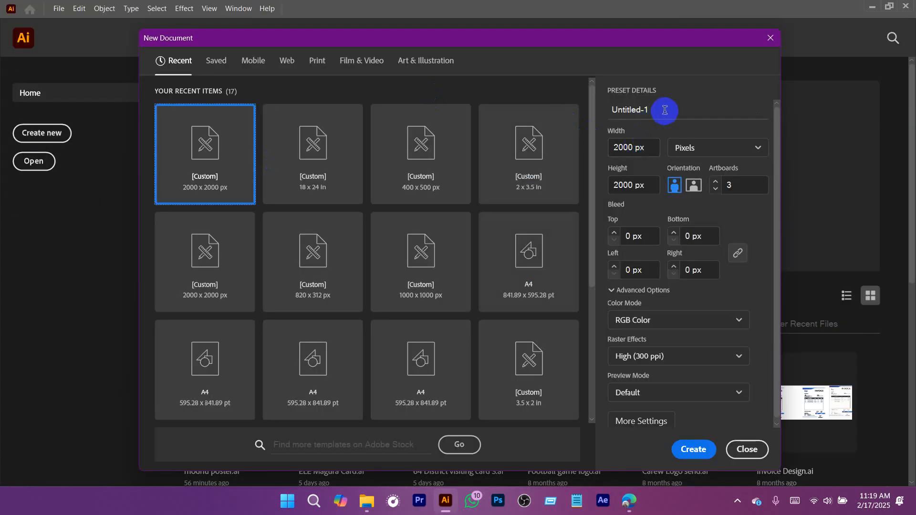
{"action": "left_click", "coordinate": [719, 183]}
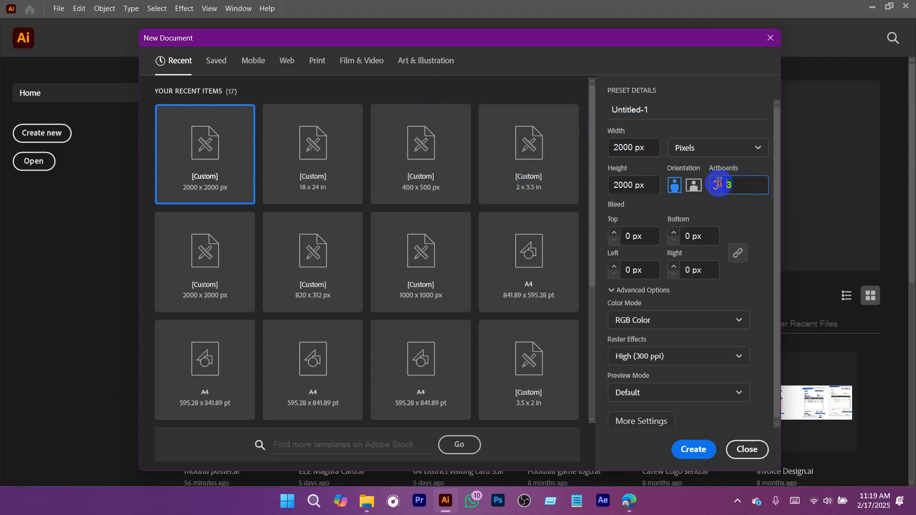
{"action": "left_click", "coordinate": [652, 106]}
{"action": "type", "text": "Lettermark Logo"}
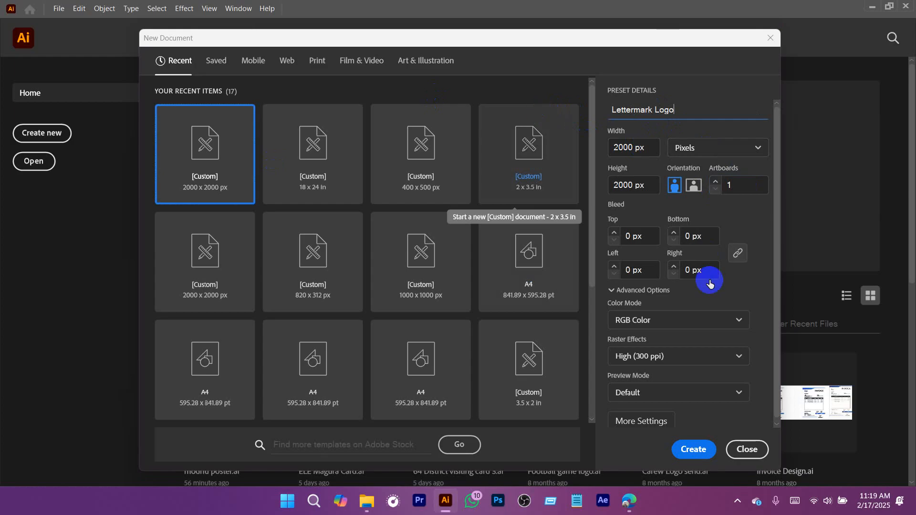
{"action": "left_click", "coordinate": [690, 448]}
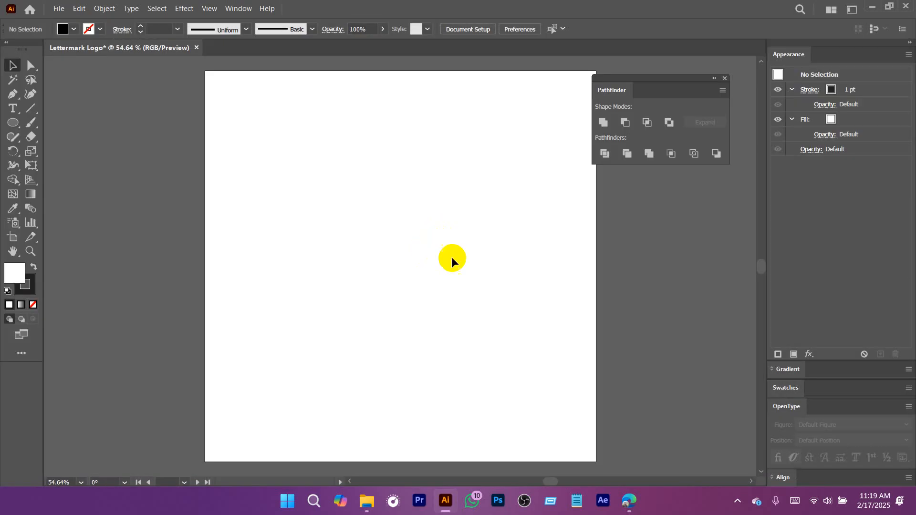
Move the floating Pathfinder panel farther away from the blank artboard.
{"action": "left_click_drag", "start_coordinate": [441, 261], "coordinate": [412, 263]}
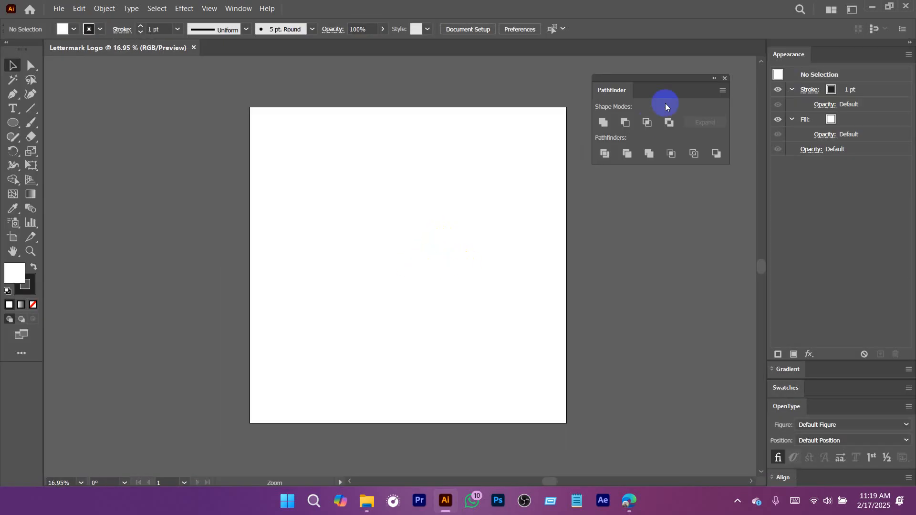
{"action": "left_click_drag", "start_coordinate": [690, 79], "coordinate": [744, 77]}
{"action": "left_click_drag", "start_coordinate": [388, 245], "coordinate": [405, 253]}
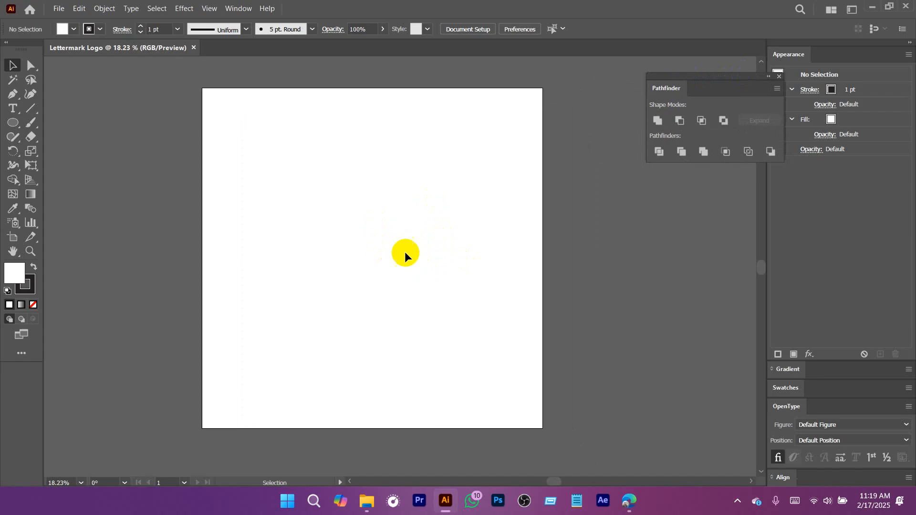
{"action": "left_click", "coordinate": [13, 114]}
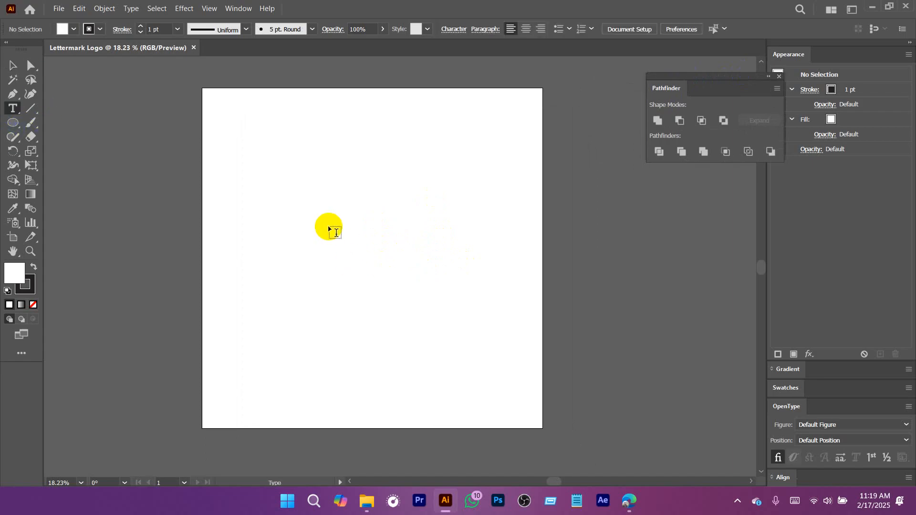
{"action": "left_click", "coordinate": [327, 225]}
{"action": "left_click", "coordinate": [13, 65]}
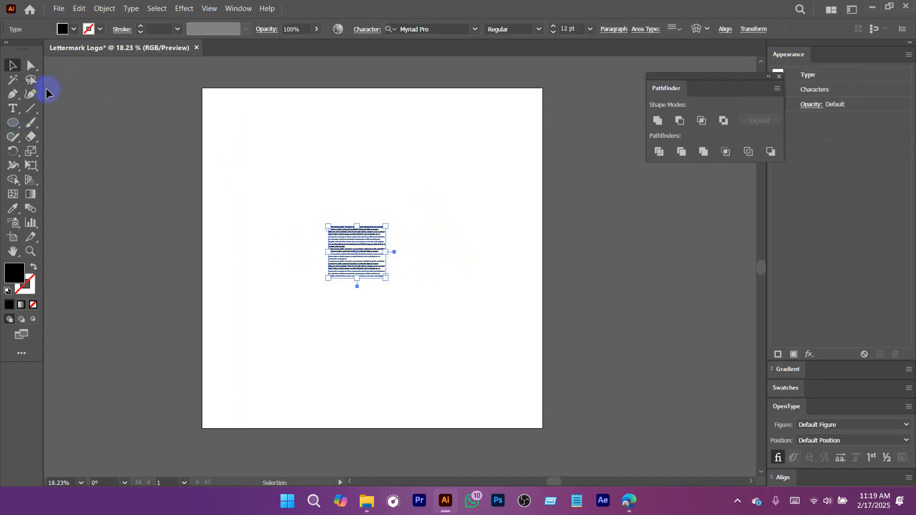
{"action": "left_click_drag", "start_coordinate": [228, 169], "coordinate": [507, 371]}
{"action": "key", "text": "Delete"}
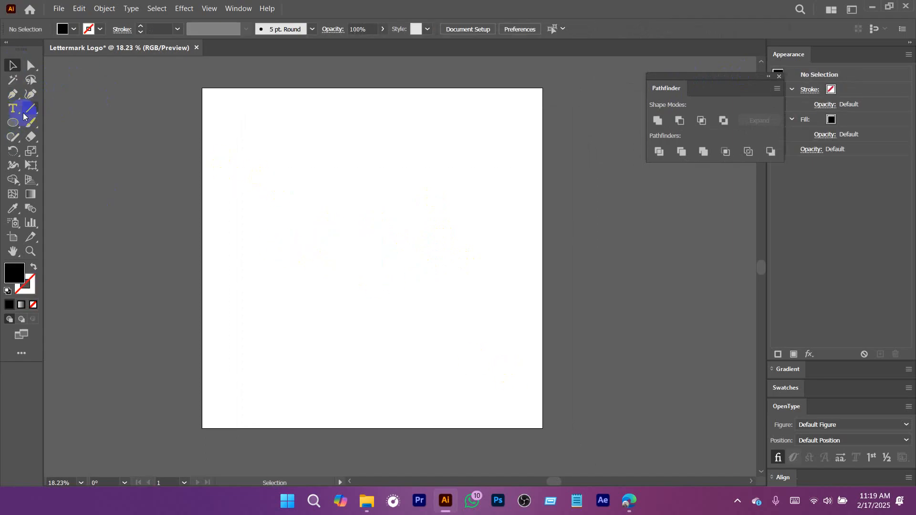
Add the letter "A" as point text on the artboard and scale it up to about 855 pt.
{"action": "left_click", "coordinate": [10, 108]}
{"action": "left_click", "coordinate": [352, 196]}
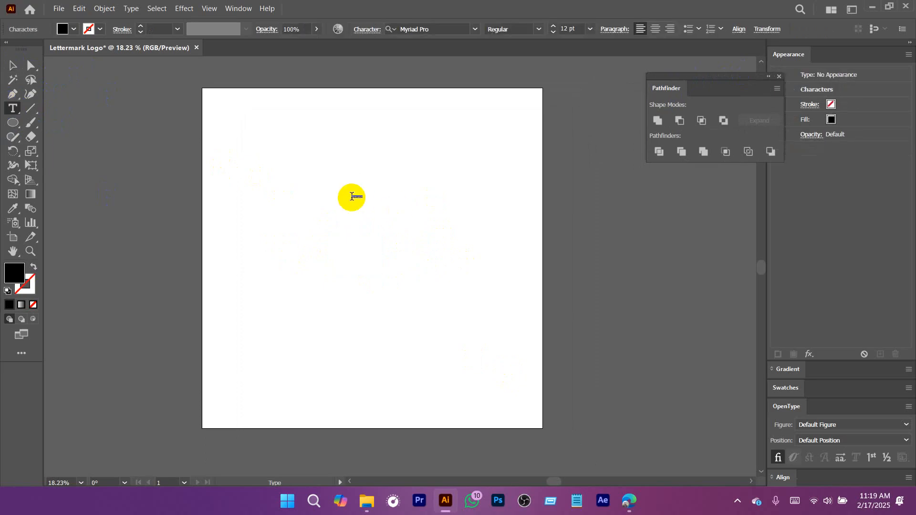
{"action": "key", "text": "Escape"}
{"action": "left_click_drag", "start_coordinate": [357, 202], "coordinate": [423, 318]}
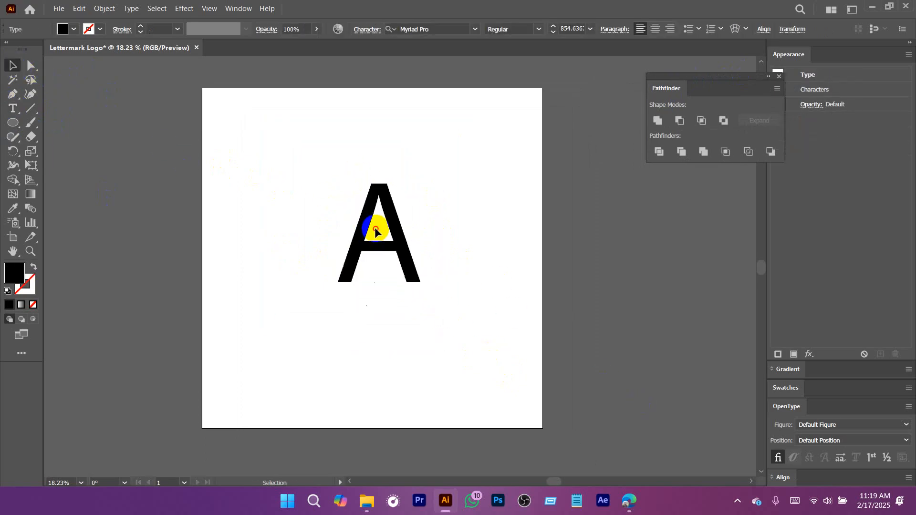
Move the letter A slightly up and left so it sits horizontally centred on the artboard, and keep it selected.
{"action": "scroll", "coordinate": [450, 229], "scroll_direction": "right", "scroll_amount": 1}
{"action": "left_click", "coordinate": [386, 242]}
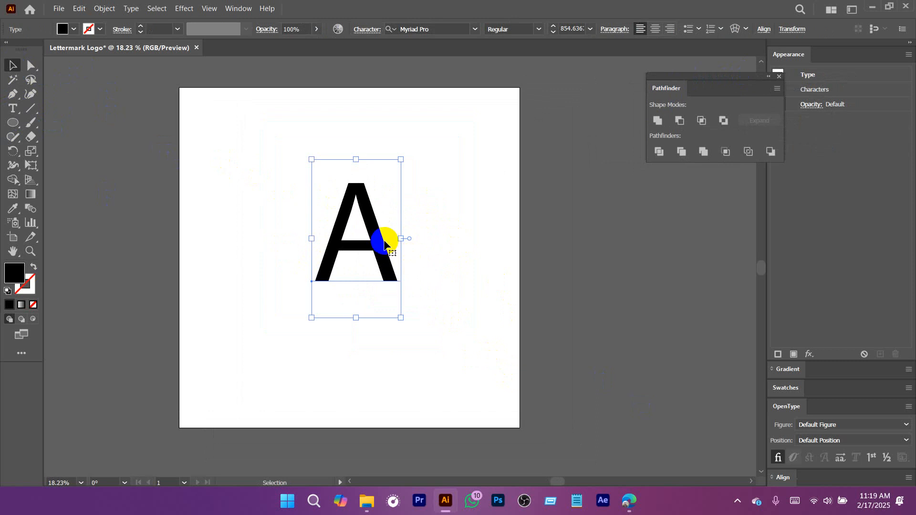
{"action": "scroll", "coordinate": [413, 241], "scroll_direction": "right", "scroll_amount": 2}
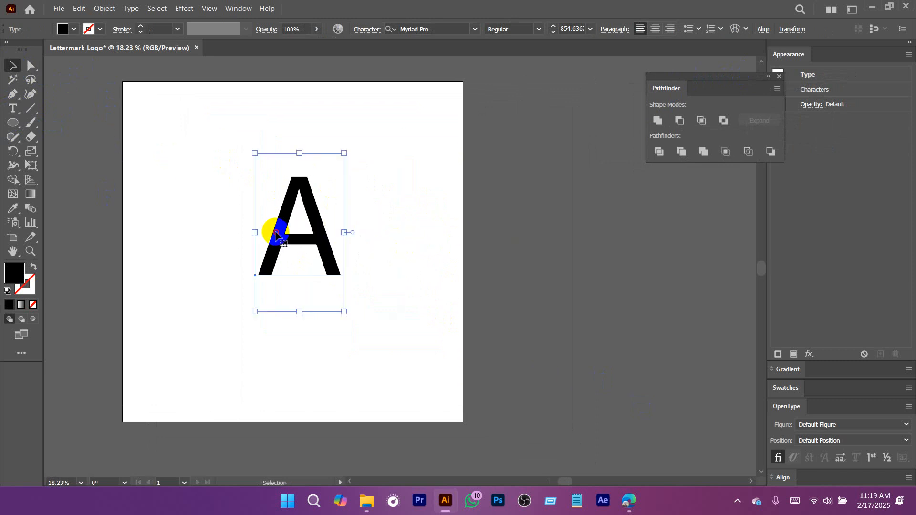
{"action": "mouse_move", "coordinate": [275, 235]}
{"action": "left_mouse_down"}
{"action": "mouse_move", "coordinate": [268, 285]}
{"action": "mouse_move", "coordinate": [368, 229]}
{"action": "mouse_move", "coordinate": [268, 229]}
{"action": "left_mouse_up"}
{"action": "key", "text": "space"}
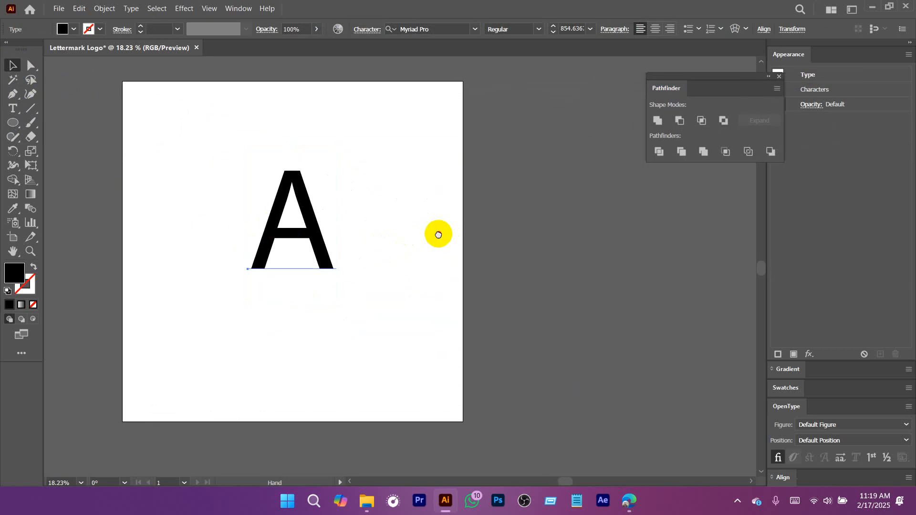
{"action": "left_click_drag", "start_coordinate": [437, 235], "coordinate": [367, 227]}
{"action": "left_click", "coordinate": [241, 212]}
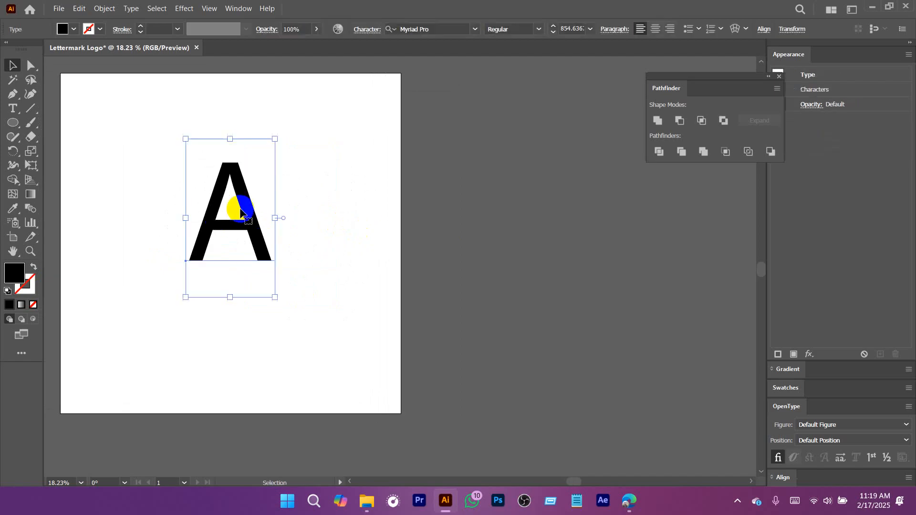
Browse the font previews for the selected letter A and set its font to Baskerville Old Face.
{"action": "left_click", "coordinate": [475, 32]}
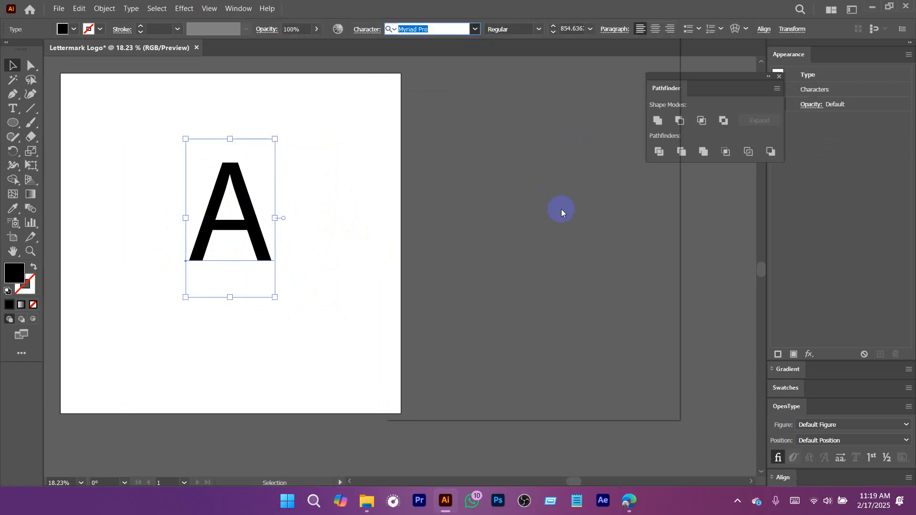
{"action": "scroll", "coordinate": [536, 153], "scroll_direction": "down", "scroll_amount": 1}
{"action": "scroll", "coordinate": [555, 256], "scroll_direction": "down", "scroll_amount": 4}
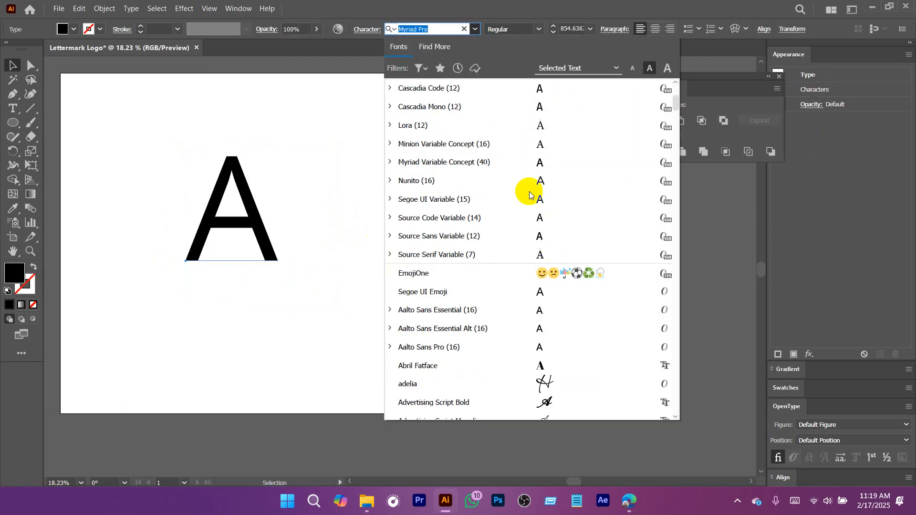
{"action": "scroll", "coordinate": [572, 275], "scroll_direction": "down", "scroll_amount": 5}
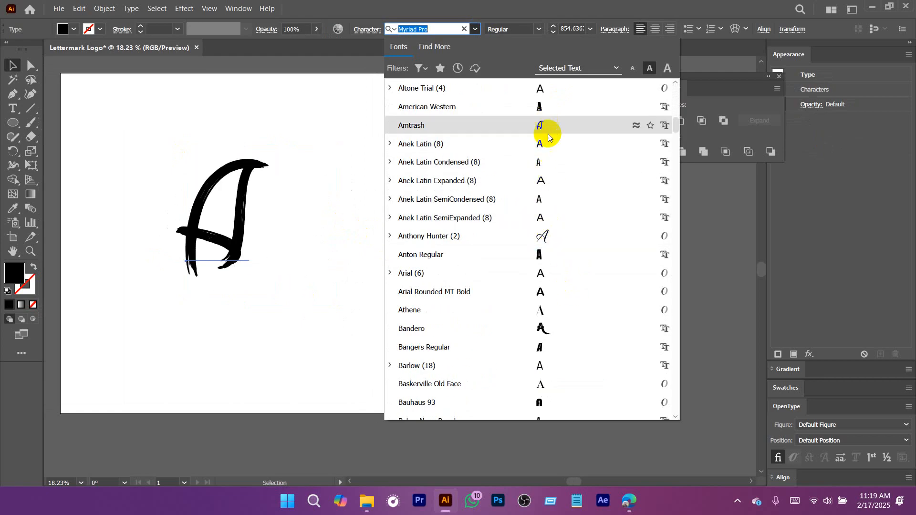
{"action": "scroll", "coordinate": [547, 142], "scroll_direction": "up", "scroll_amount": 2}
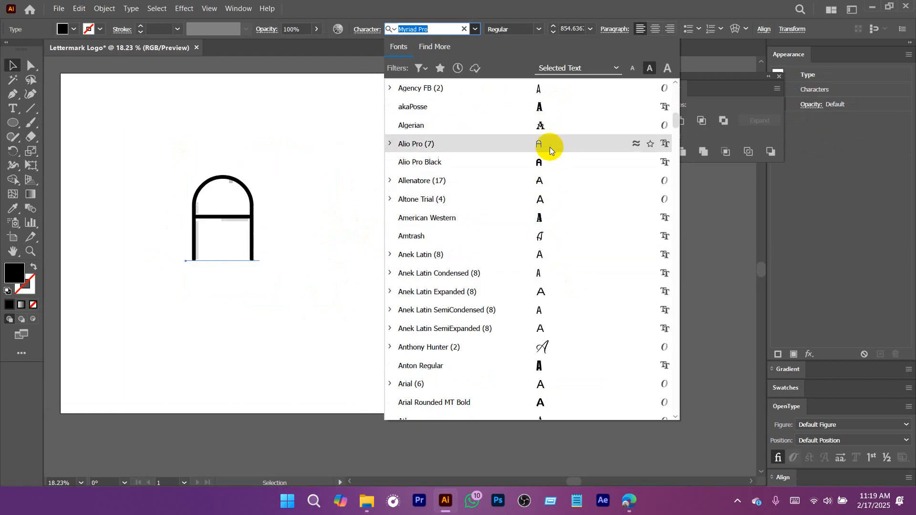
{"action": "scroll", "coordinate": [549, 144], "scroll_direction": "up", "scroll_amount": 1}
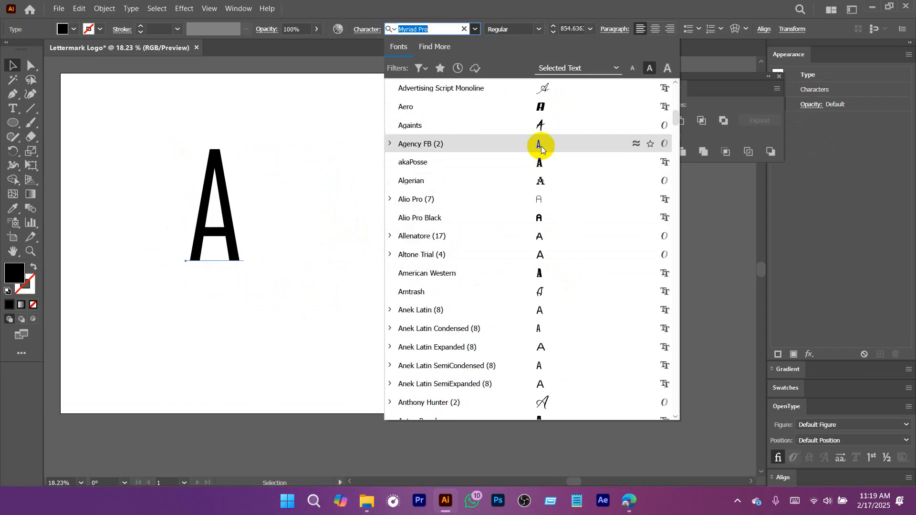
{"action": "scroll", "coordinate": [547, 198], "scroll_direction": "down", "scroll_amount": 3}
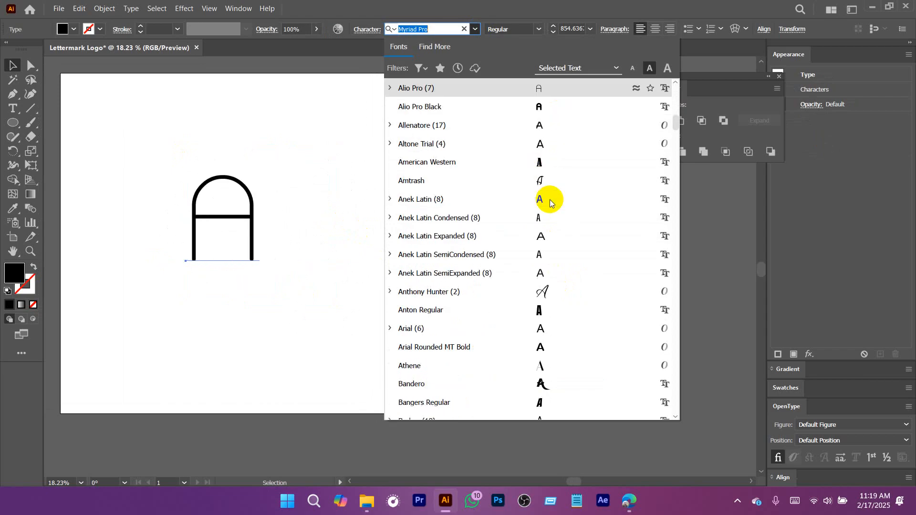
{"action": "scroll", "coordinate": [547, 239], "scroll_direction": "down", "scroll_amount": 1}
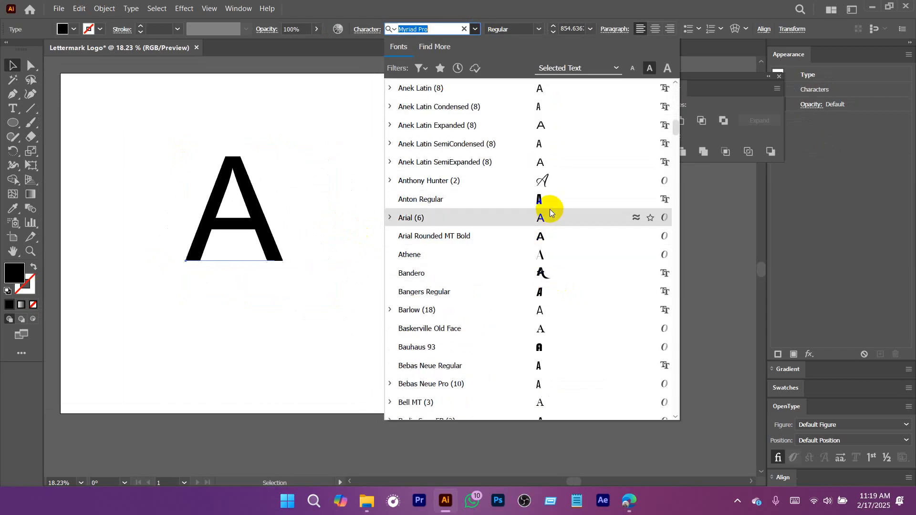
{"action": "left_click", "coordinate": [545, 328]}
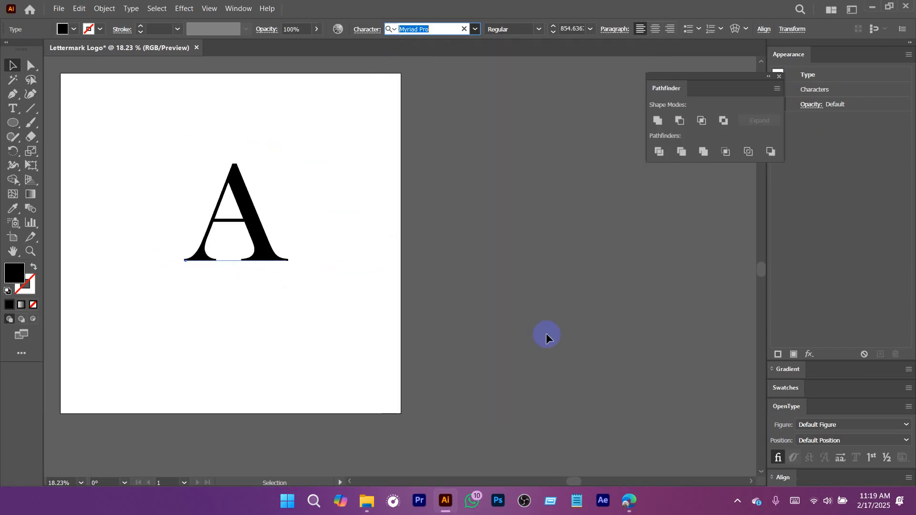
Place a live-text copy of the letter A outside the artboard's right edge and convert the original to outlines.
{"action": "left_click_drag", "start_coordinate": [316, 265], "coordinate": [543, 276]}
{"action": "left_click_drag", "start_coordinate": [482, 250], "coordinate": [455, 250]}
{"action": "left_click_drag", "start_coordinate": [538, 247], "coordinate": [418, 253]}
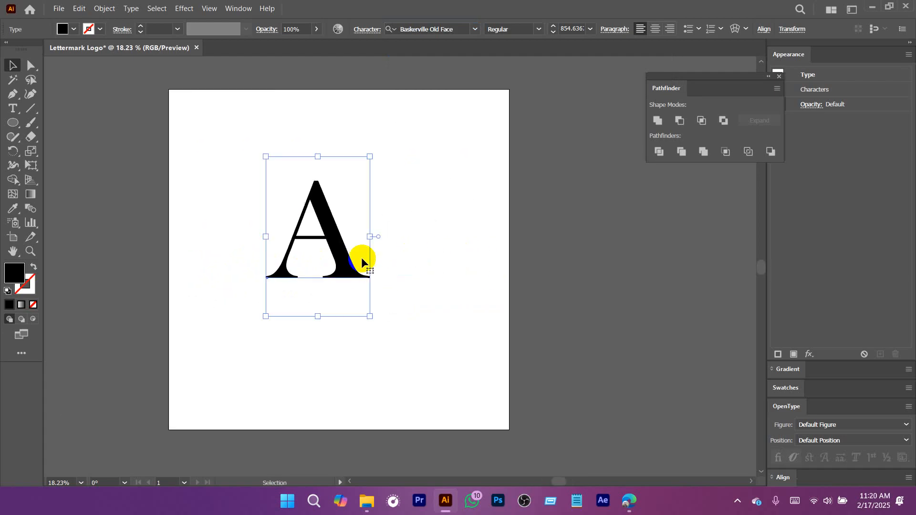
{"action": "left_click_drag", "start_coordinate": [362, 260], "coordinate": [636, 318]}
{"action": "right_click", "coordinate": [376, 262]}
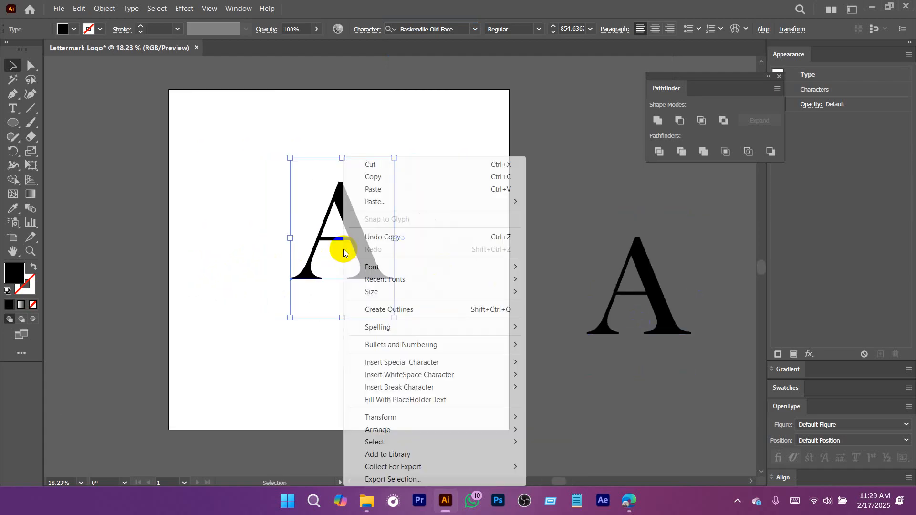
{"action": "left_click", "coordinate": [405, 310]}
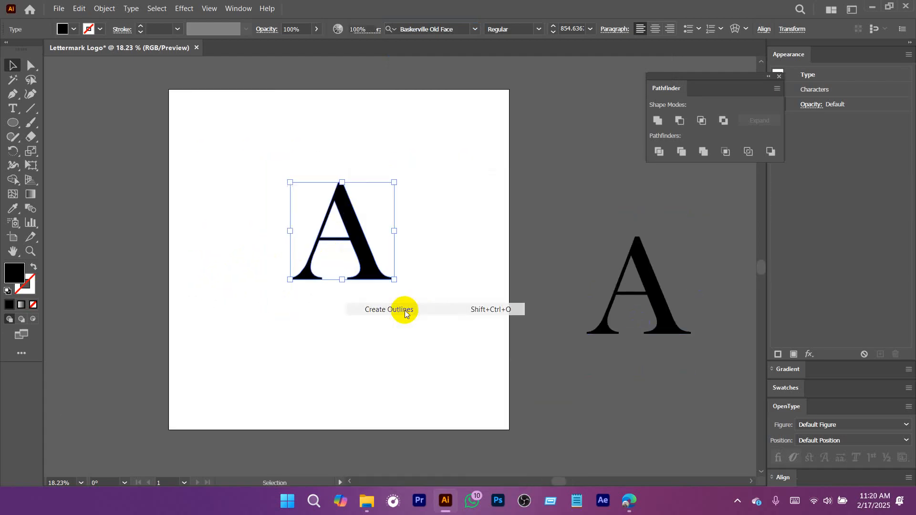
{"action": "left_click", "coordinate": [445, 274]}
Draw a black circle larger than the letter and overlap it with the outlined A so its feet extend past the circle's lower edge.
{"action": "left_click_drag", "start_coordinate": [336, 251], "coordinate": [298, 237]}
{"action": "left_click_drag", "start_coordinate": [13, 127], "coordinate": [62, 149]}
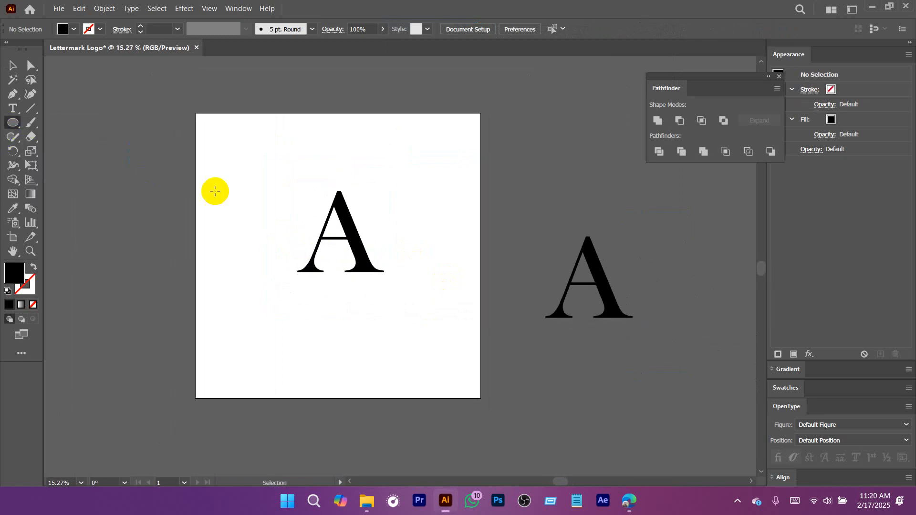
{"action": "left_click_drag", "start_coordinate": [203, 162], "coordinate": [313, 272]}
{"action": "key", "text": "v"}
{"action": "left_click_drag", "start_coordinate": [259, 195], "coordinate": [360, 197]}
{"action": "left_click_drag", "start_coordinate": [328, 270], "coordinate": [329, 227]}
{"action": "left_click_drag", "start_coordinate": [325, 265], "coordinate": [342, 320]}
{"action": "left_click_drag", "start_coordinate": [487, 300], "coordinate": [366, 249]}
{"action": "left_click_drag", "start_coordinate": [350, 163], "coordinate": [349, 173]}
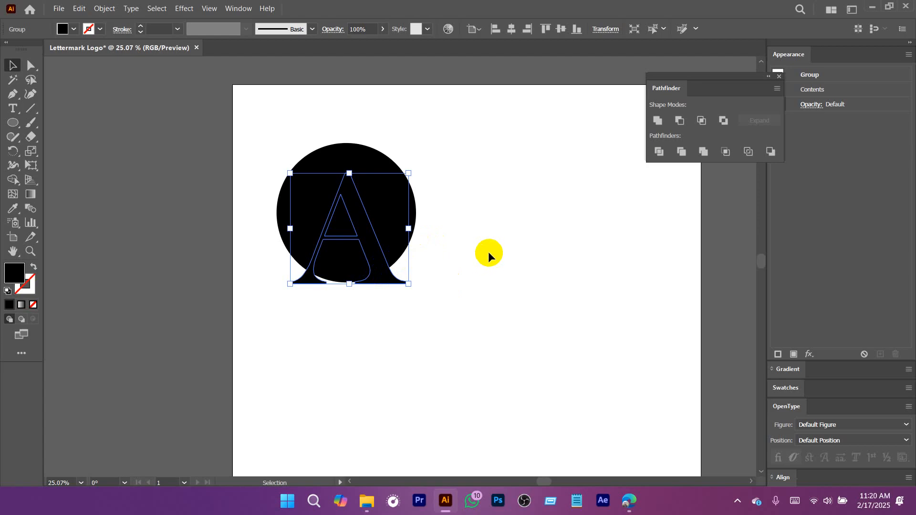
Fill the outlined A with white sampled from the artboard, then deselect it.
{"action": "key", "text": "i"}
{"action": "left_click", "coordinate": [530, 245]}
{"action": "key", "text": "v"}
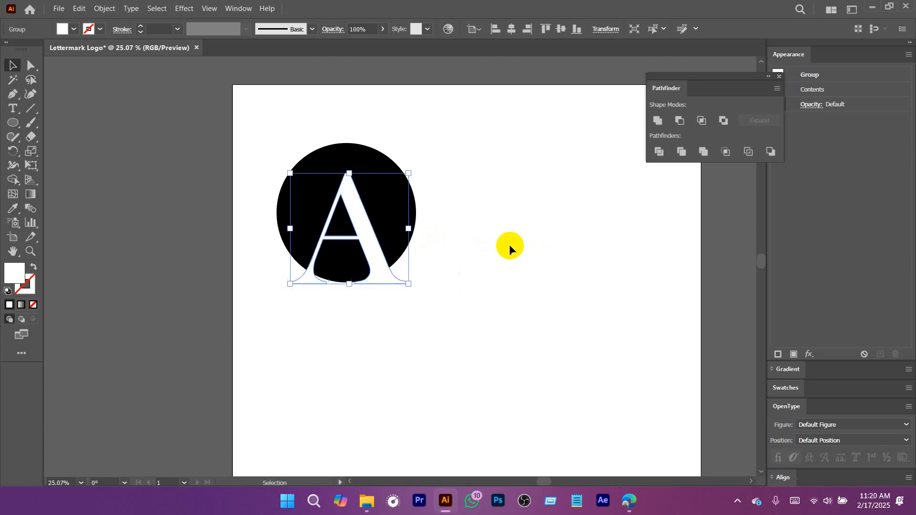
{"action": "left_click", "coordinate": [508, 244]}
Centre the outlined A horizontally on the circle, using the circle as the key object.
{"action": "left_click_drag", "start_coordinate": [379, 225], "coordinate": [424, 249]}
{"action": "left_click_drag", "start_coordinate": [504, 260], "coordinate": [380, 215]}
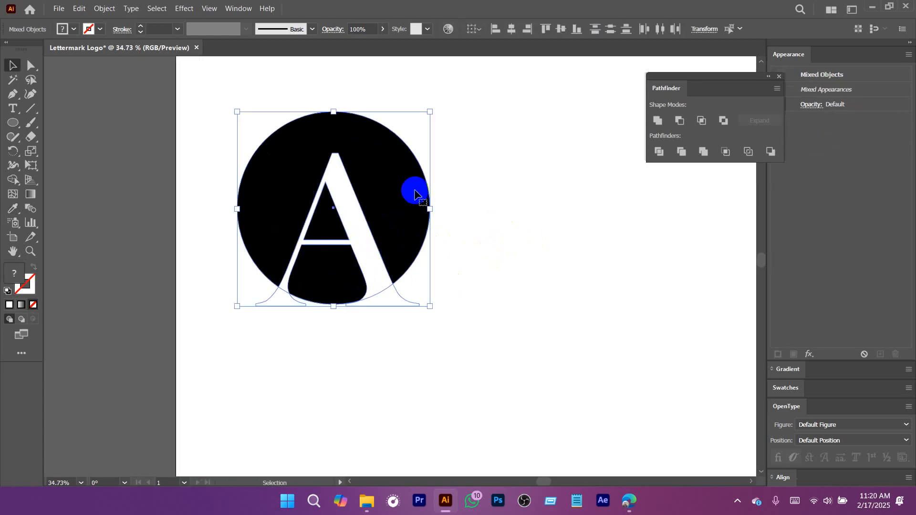
{"action": "left_click", "coordinate": [412, 182]}
{"action": "left_click", "coordinate": [509, 29]}
{"action": "left_click", "coordinate": [542, 144]}
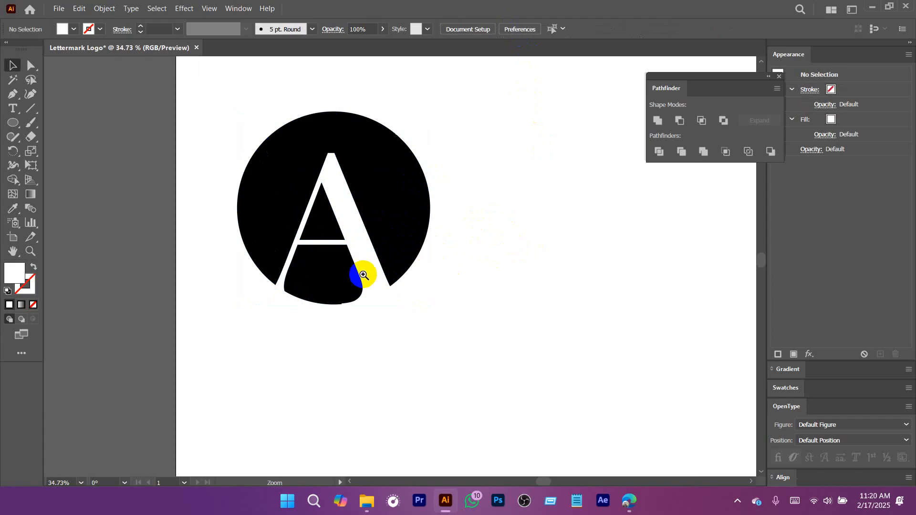
Examine up close the circle's lower edge where it meets the A's right foot.
{"action": "left_click_drag", "start_coordinate": [364, 272], "coordinate": [463, 360]}
{"action": "left_click_drag", "start_coordinate": [358, 381], "coordinate": [571, 129]}
{"action": "left_click_drag", "start_coordinate": [250, 214], "coordinate": [325, 213]}
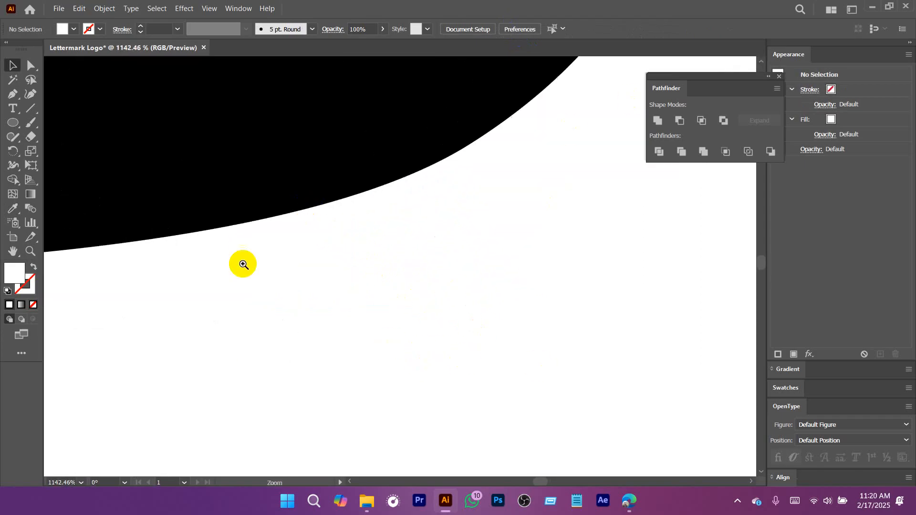
{"action": "left_click_drag", "start_coordinate": [176, 263], "coordinate": [552, 244]}
{"action": "left_click", "coordinate": [390, 272]}
{"action": "left_click_drag", "start_coordinate": [390, 271], "coordinate": [389, 277]}
{"action": "left_click_drag", "start_coordinate": [539, 275], "coordinate": [228, 286]}
{"action": "left_click_drag", "start_coordinate": [502, 284], "coordinate": [351, 285]}
Change the outlined A's fill to red so it stands out against the black circle.
{"action": "left_click_drag", "start_coordinate": [535, 283], "coordinate": [425, 280]}
{"action": "left_click", "coordinate": [71, 31]}
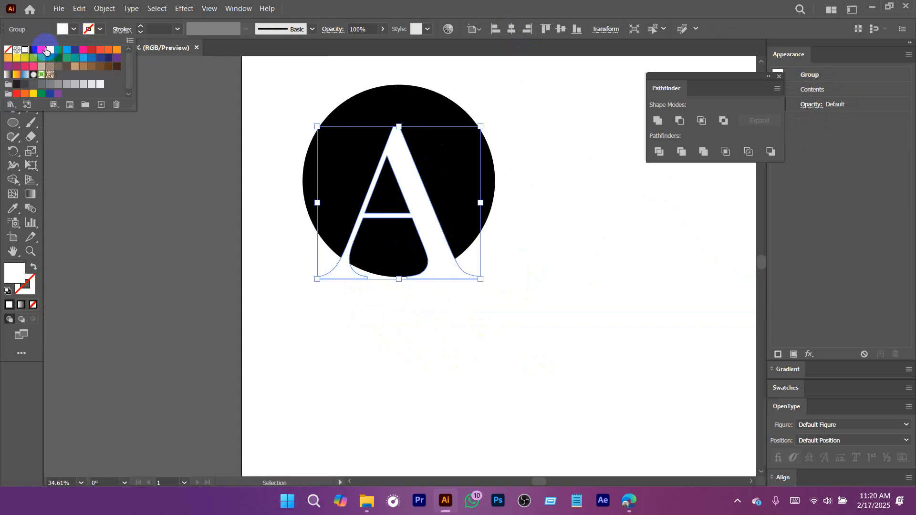
{"action": "left_click", "coordinate": [43, 49]}
{"action": "left_click", "coordinate": [578, 222]}
{"action": "left_click", "coordinate": [579, 222]}
{"action": "left_click_drag", "start_coordinate": [527, 249], "coordinate": [511, 275]}
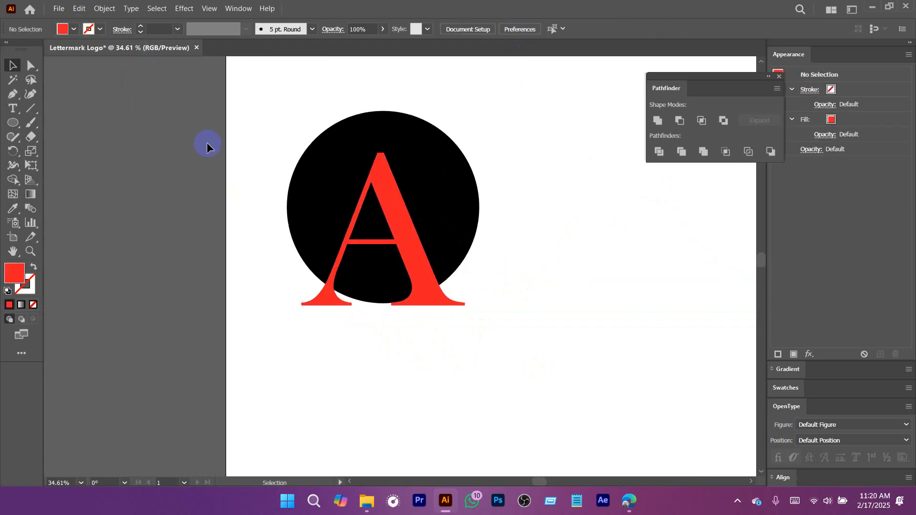
Examine where the A's two serif feet extend beyond the circle's lower edge.
{"action": "left_click_drag", "start_coordinate": [259, 108], "coordinate": [510, 321]}
{"action": "scroll", "coordinate": [339, 303], "scroll_direction": "up", "scroll_amount": 3}
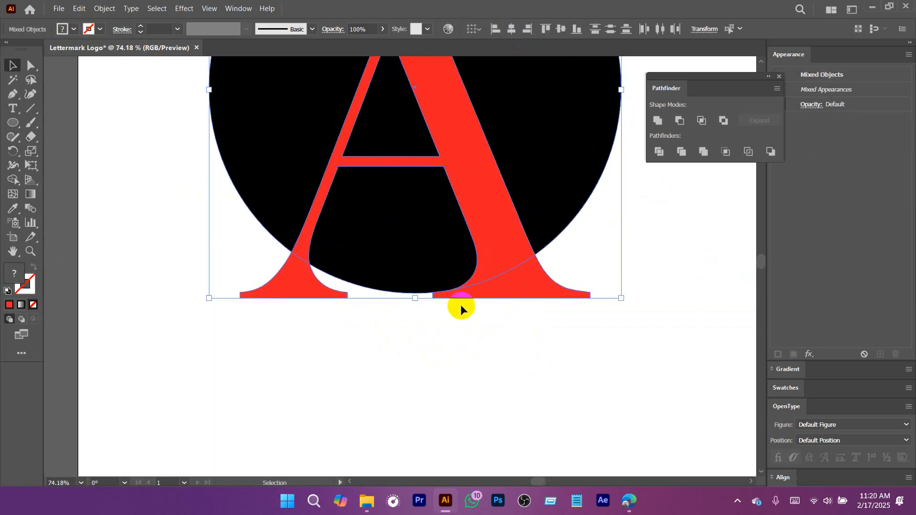
{"action": "left_click_drag", "start_coordinate": [569, 320], "coordinate": [466, 254]}
{"action": "scroll", "coordinate": [454, 272], "scroll_direction": "up", "scroll_amount": 4}
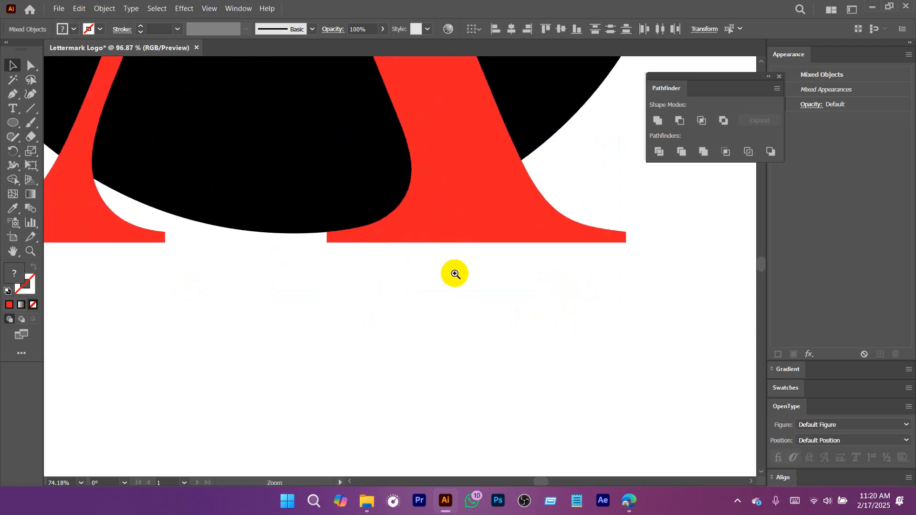
{"action": "left_click_drag", "start_coordinate": [432, 293], "coordinate": [438, 352]}
{"action": "left_click", "coordinate": [462, 259]}
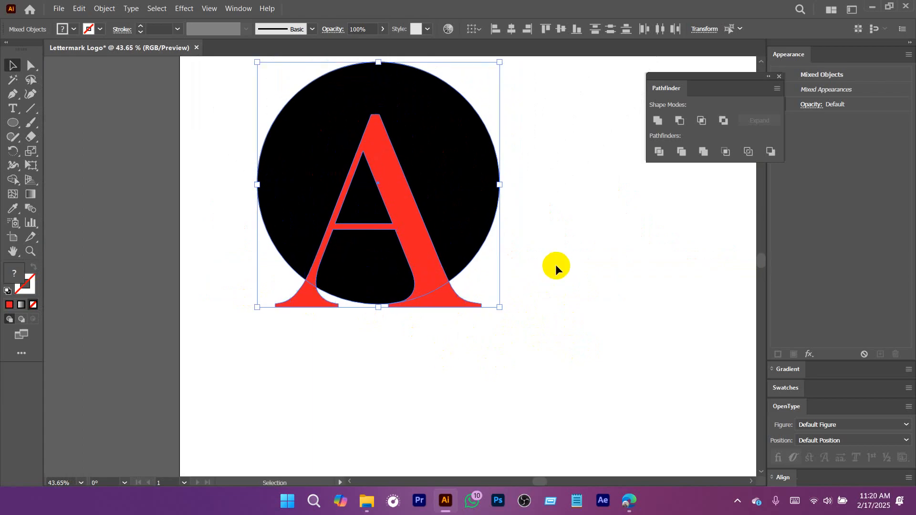
{"action": "left_click", "coordinate": [549, 214]}
{"action": "left_click_drag", "start_coordinate": [528, 263], "coordinate": [523, 299]}
{"action": "left_click_drag", "start_coordinate": [523, 155], "coordinate": [410, 327]}
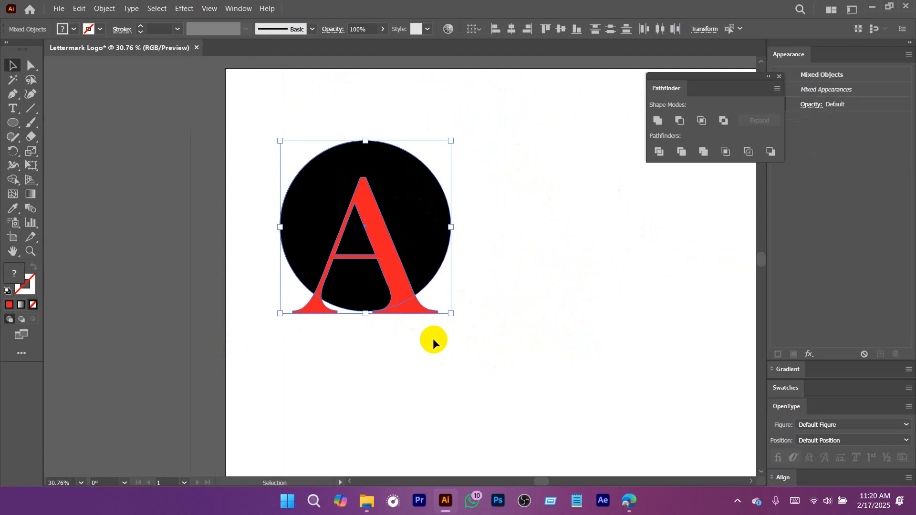
{"action": "left_click", "coordinate": [458, 350]}
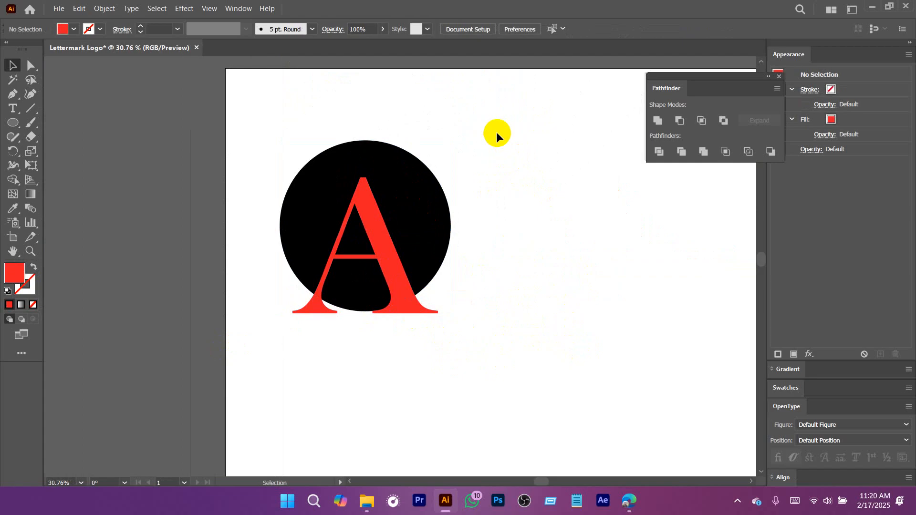
Remove the parts of the A's left and right feet outside the circle with the Shape Builder tool.
{"action": "left_click_drag", "start_coordinate": [496, 134], "coordinate": [220, 365]}
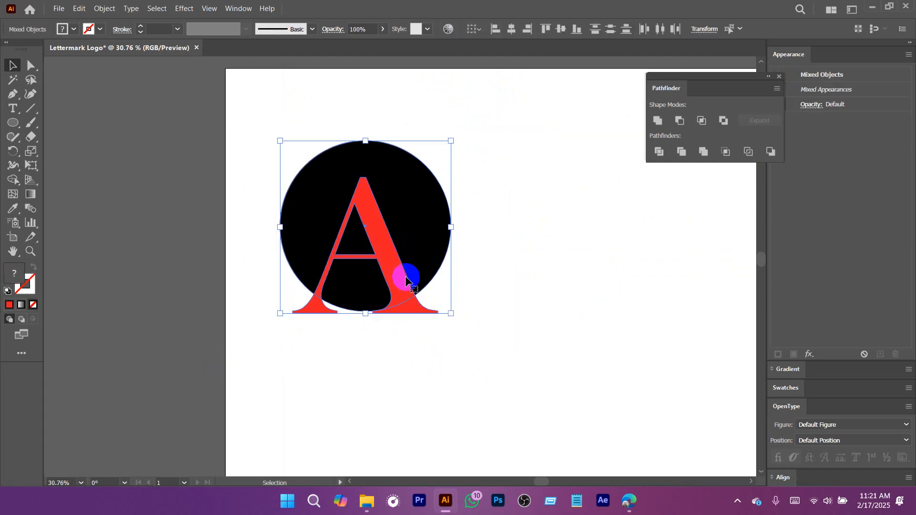
{"action": "left_click_drag", "start_coordinate": [348, 255], "coordinate": [473, 216]}
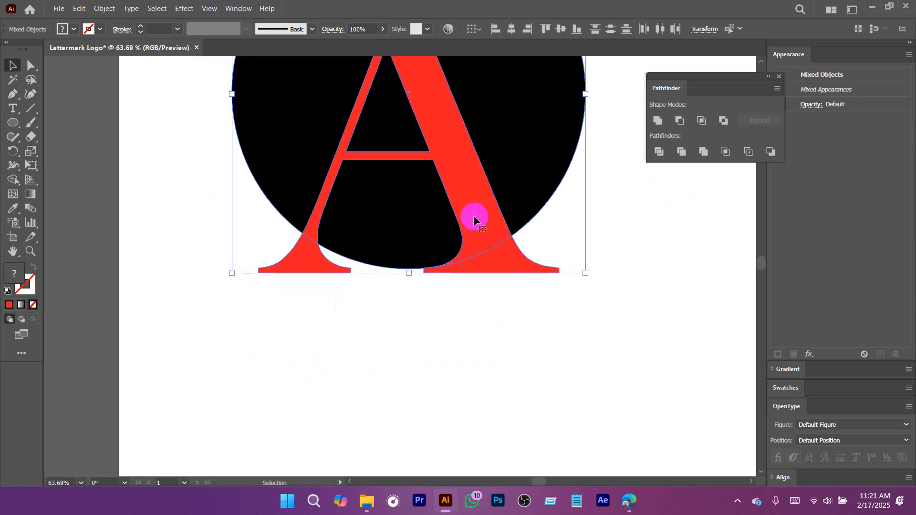
{"action": "left_click", "coordinate": [13, 179]}
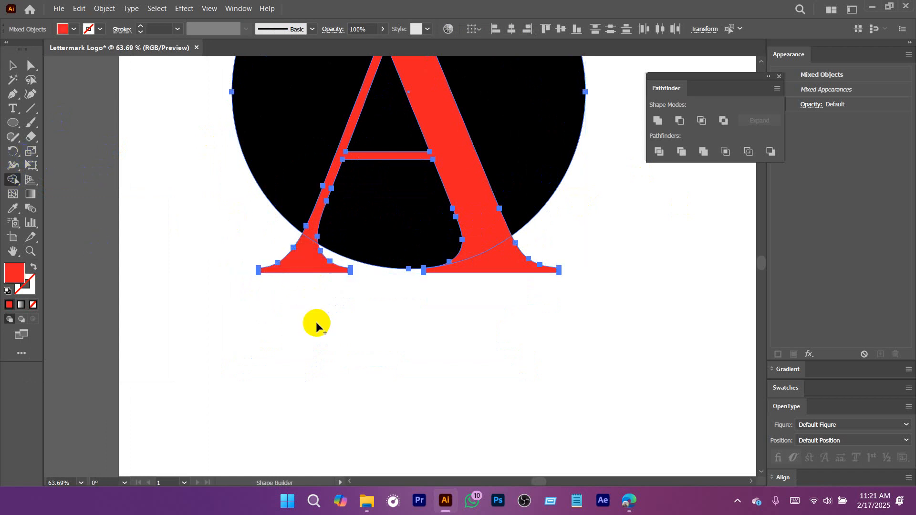
{"action": "left_click", "coordinate": [300, 261], "text": "alt"}
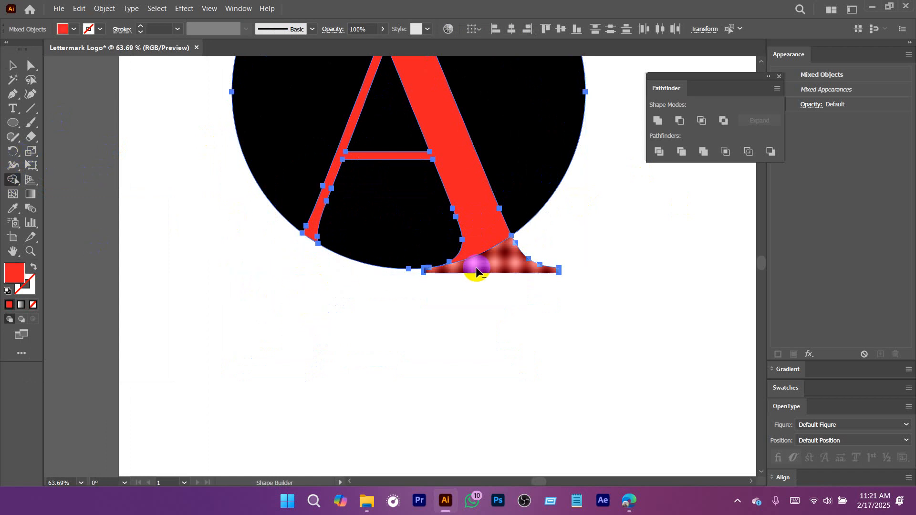
{"action": "left_click", "coordinate": [476, 272], "text": "alt"}
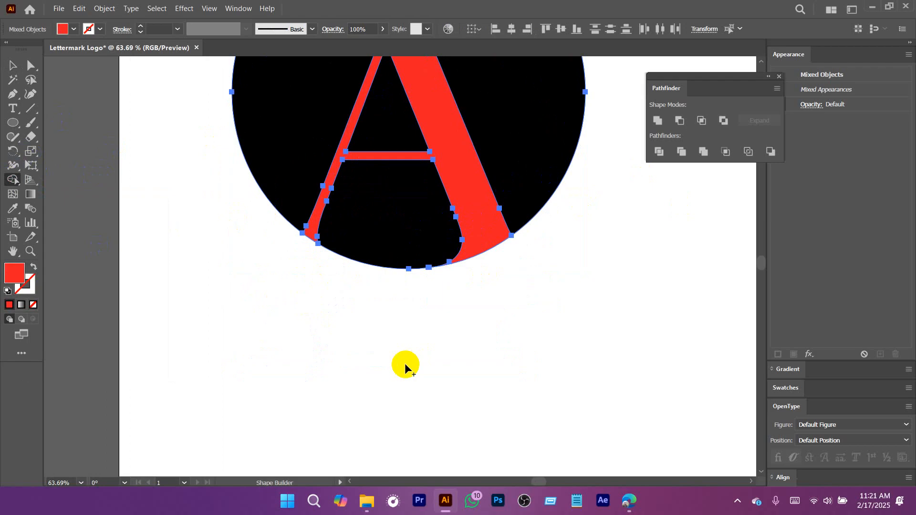
{"action": "left_click_drag", "start_coordinate": [493, 229], "coordinate": [454, 323]}
{"action": "left_click_drag", "start_coordinate": [564, 313], "coordinate": [459, 321]}
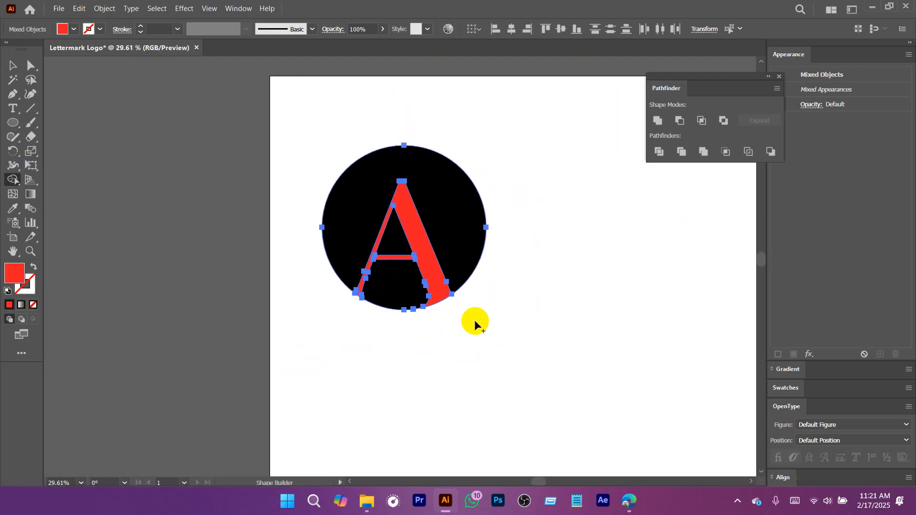
{"action": "key", "text": "v"}
{"action": "left_click", "coordinate": [508, 310]}
Cut the red A out of the black circle with the Shape Builder tool, leaving the letter as negative space.
{"action": "key", "text": "ctrl+space"}
{"action": "left_click_drag", "start_coordinate": [433, 240], "coordinate": [441, 319]}
{"action": "left_click_drag", "start_coordinate": [515, 96], "coordinate": [188, 344]}
{"action": "key", "text": "ctrl+space"}
{"action": "left_click_drag", "start_coordinate": [333, 222], "coordinate": [400, 291]}
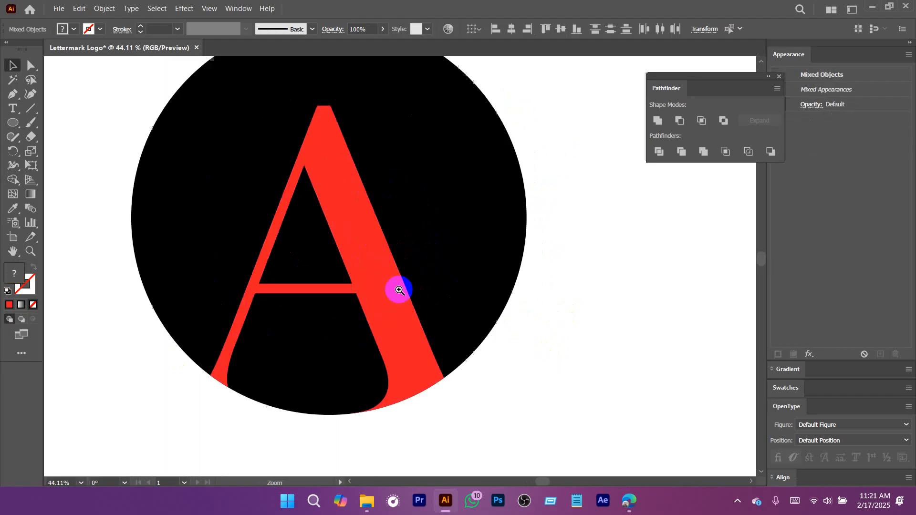
{"action": "key", "text": "space"}
{"action": "left_click_drag", "start_coordinate": [341, 303], "coordinate": [387, 279]}
{"action": "key", "text": "ctrl+space"}
{"action": "left_click_drag", "start_coordinate": [440, 290], "coordinate": [248, 84]}
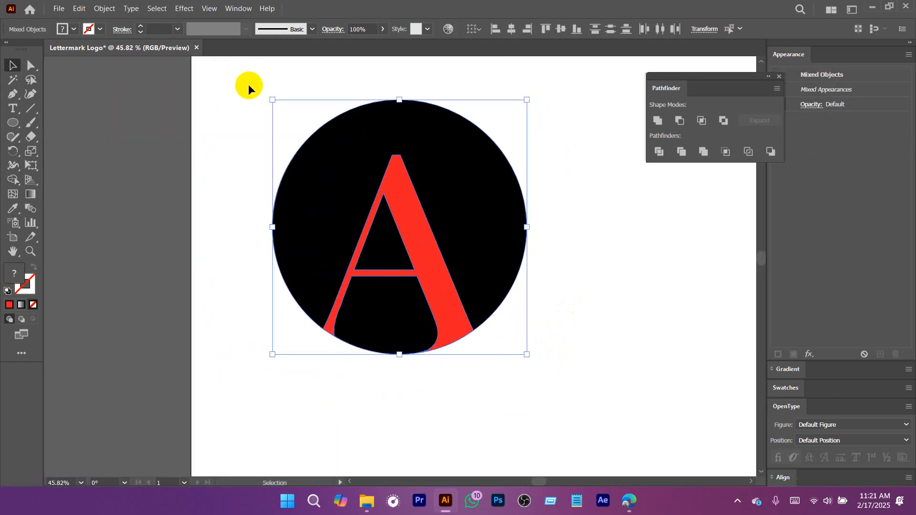
{"action": "left_click", "coordinate": [13, 180]}
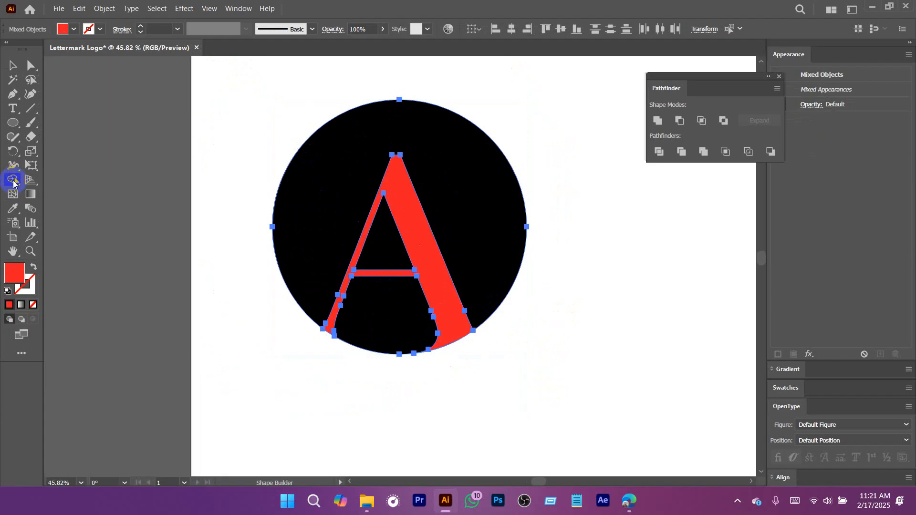
{"action": "left_click", "coordinate": [409, 209], "text": "alt"}
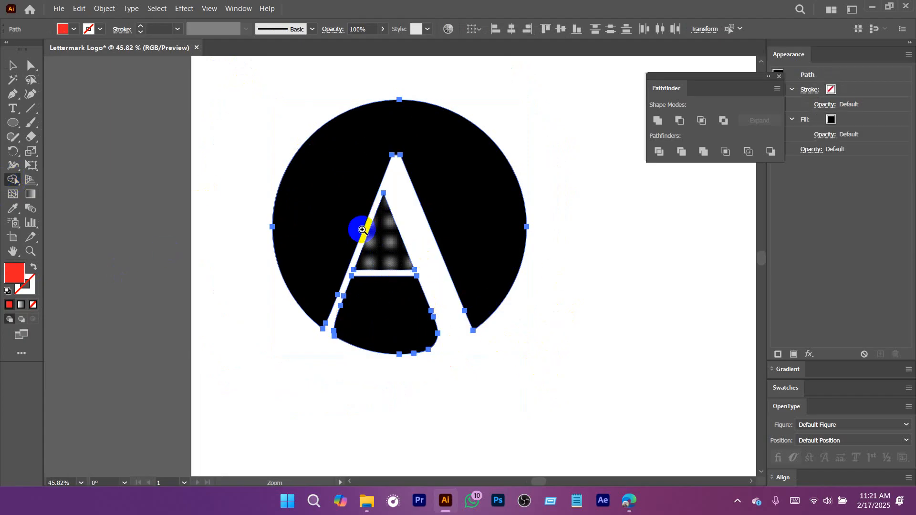
{"action": "scroll", "coordinate": [364, 229], "scroll_direction": "up", "scroll_amount": 2}
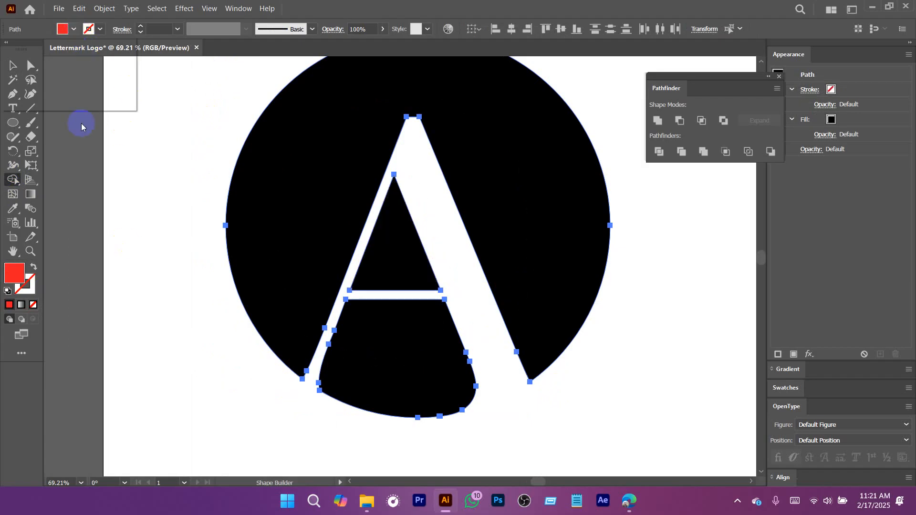
Fill the triangular opening of the A with blue using the Shape Builder tool.
{"action": "left_click", "coordinate": [83, 58]}
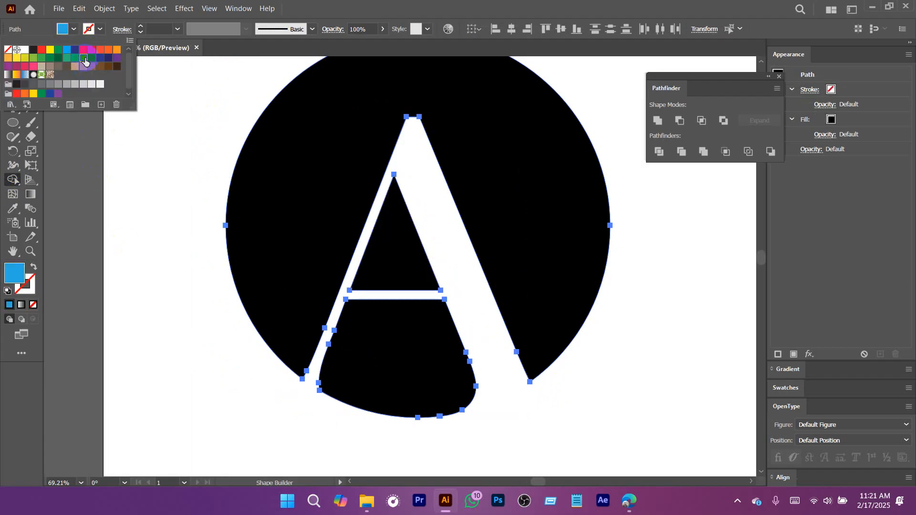
{"action": "left_click", "coordinate": [400, 250]}
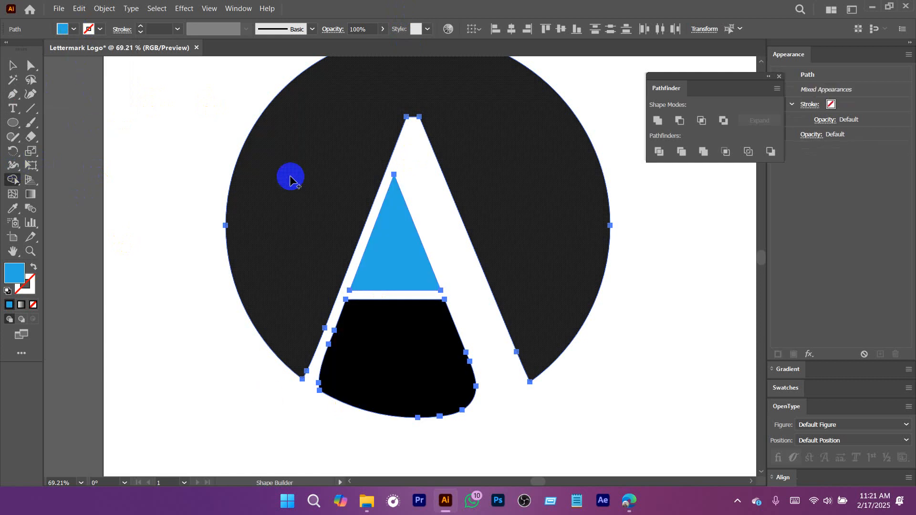
{"action": "key", "text": "v"}
{"action": "left_click", "coordinate": [162, 168]}
Undo the blue fill and the A cut-out so the red A is back in the black circle.
{"action": "scroll", "coordinate": [446, 262], "scroll_direction": "down", "scroll_amount": 3}
{"action": "key", "text": "ctrl+z"}
{"action": "key", "text": "ctrl+z"}
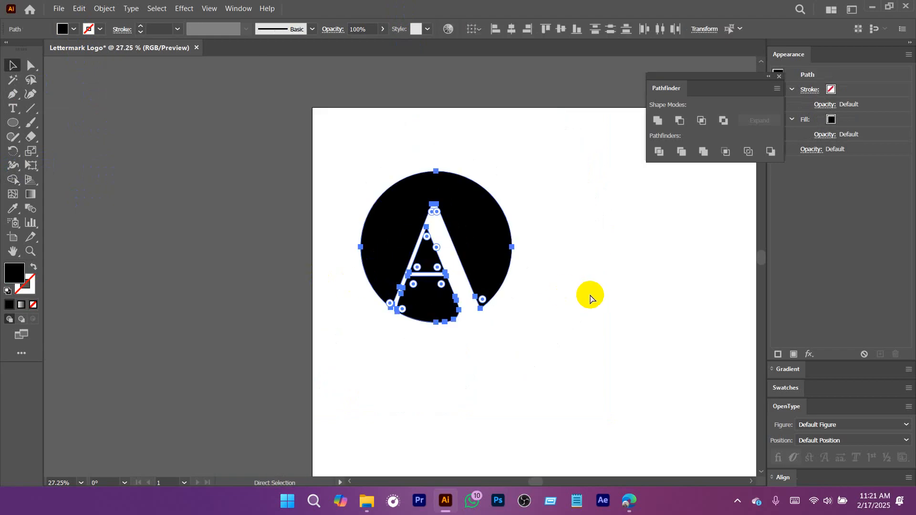
Activate the Shape Builder tool for the circle and the red A, with orange as its fill colour.
{"action": "left_click_drag", "start_coordinate": [336, 157], "coordinate": [569, 377]}
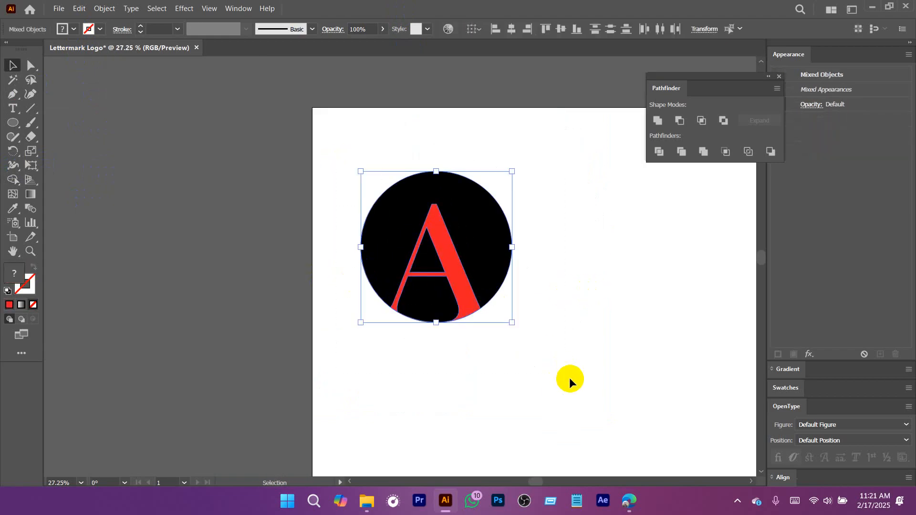
{"action": "key", "text": "ctrl+space"}
{"action": "left_click_drag", "start_coordinate": [408, 242], "coordinate": [451, 266]}
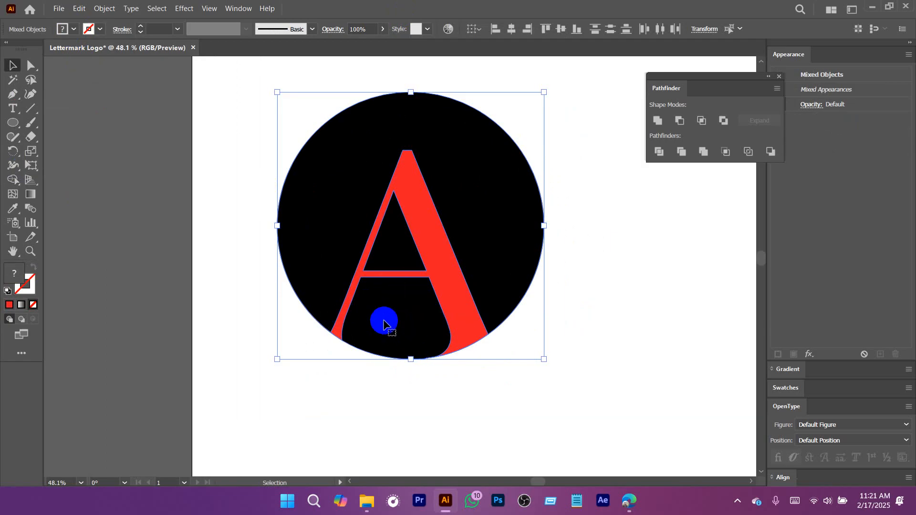
{"action": "left_click", "coordinate": [14, 180]}
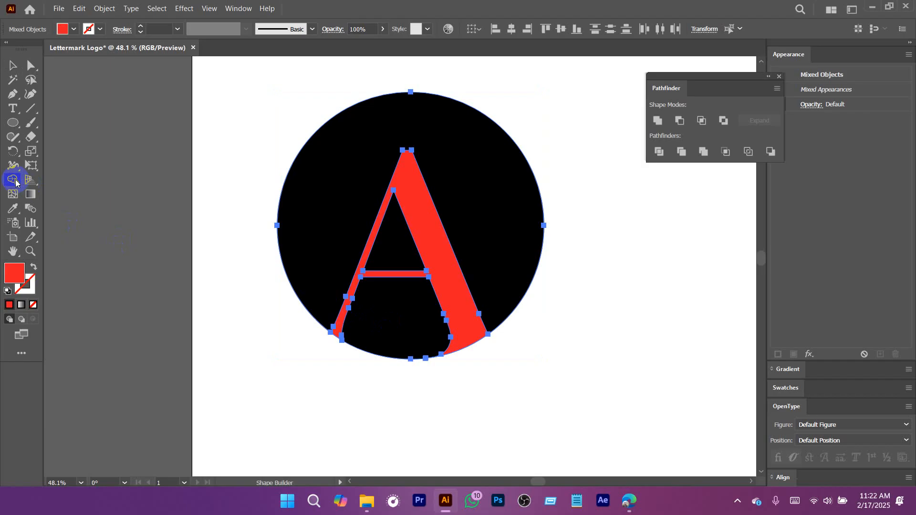
{"action": "left_click", "coordinate": [74, 30]}
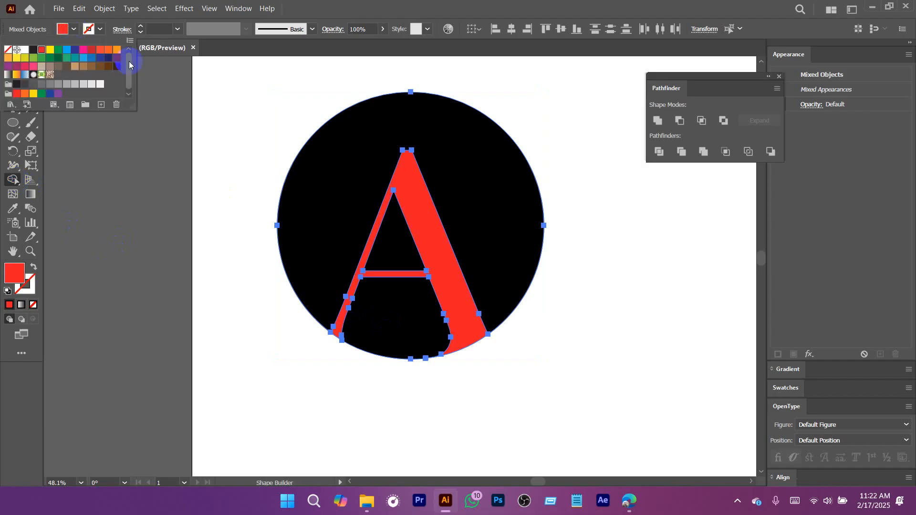
{"action": "left_click", "coordinate": [117, 51]}
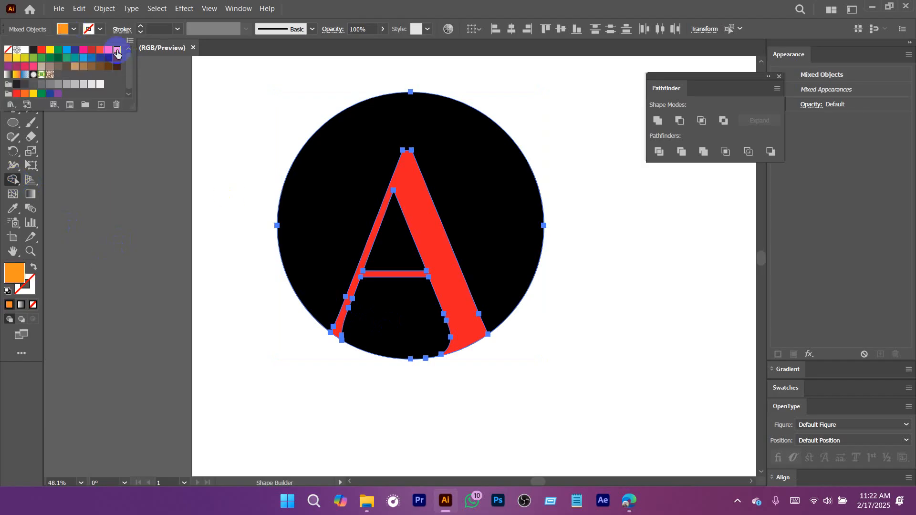
Try filling the area below the A's crossbar with orange and removing it with the Shape Builder tool.
{"action": "left_click", "coordinate": [395, 320]}
{"action": "left_click", "coordinate": [395, 322]}
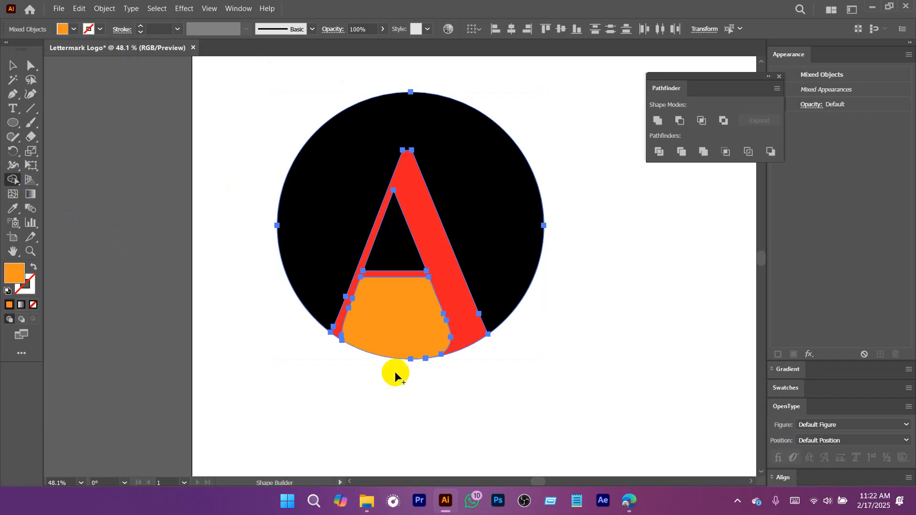
{"action": "left_click", "coordinate": [422, 335]}
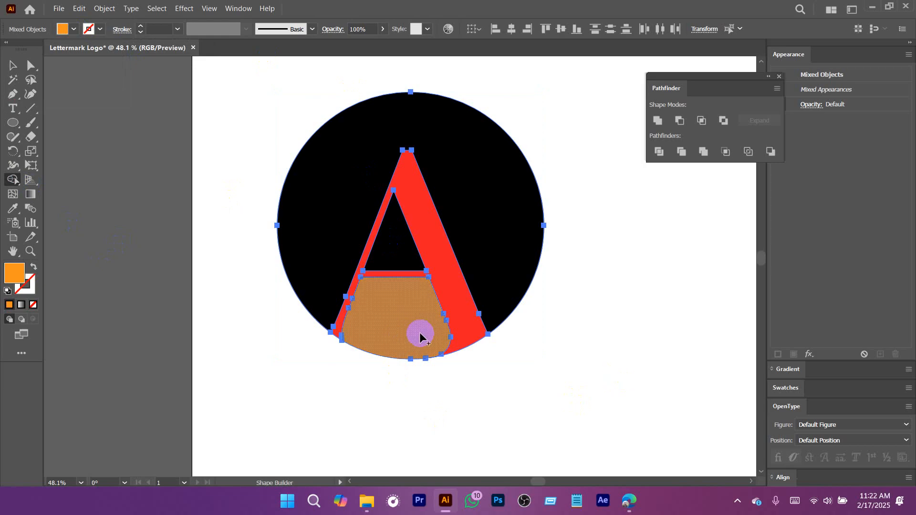
{"action": "left_click", "coordinate": [420, 336], "text": "alt"}
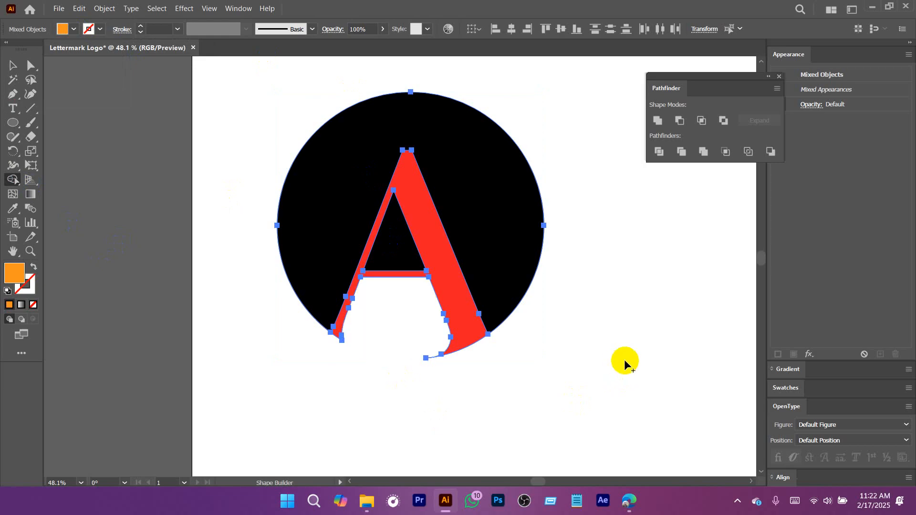
{"action": "key", "text": "ctrl+z"}
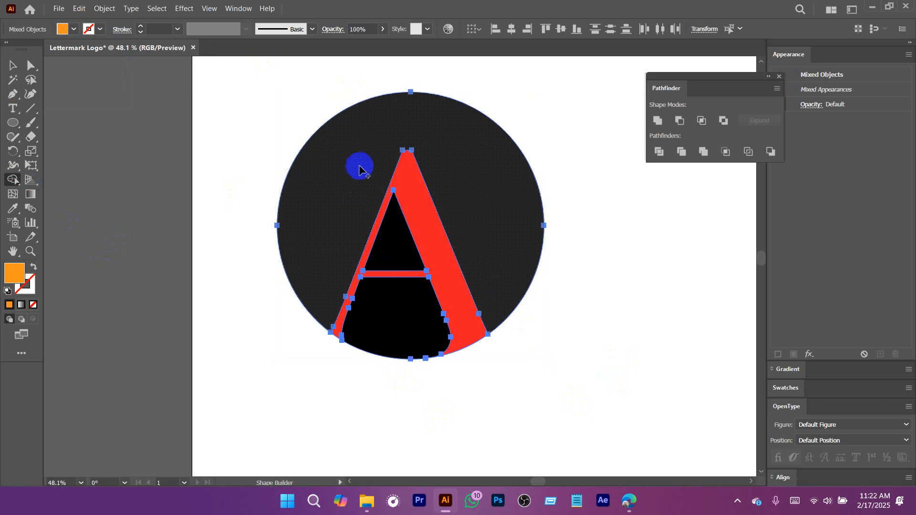
Fill the circle area around the A with orange and remove the areas above and below the crossbar with the Shape Builder tool.
{"action": "left_click", "coordinate": [324, 330]}
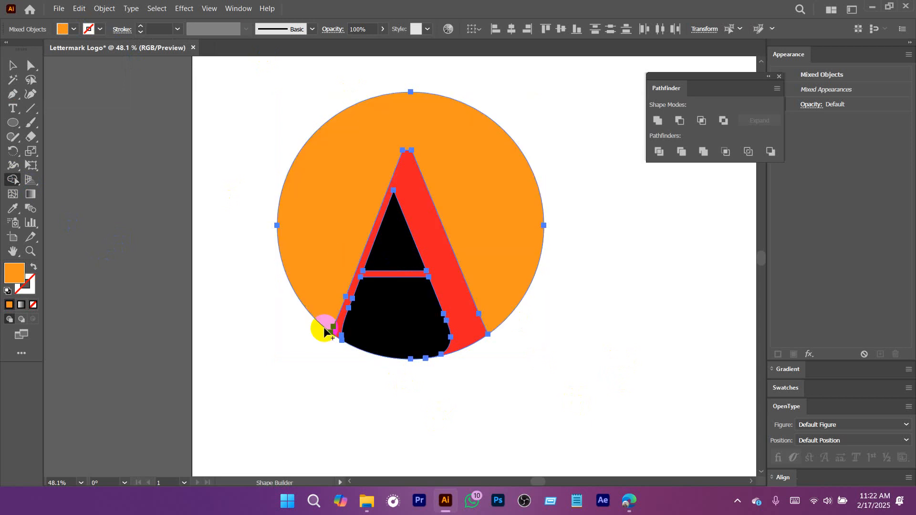
{"action": "left_click", "coordinate": [378, 321], "text": "alt"}
{"action": "left_click", "coordinate": [383, 258], "text": "alt"}
{"action": "key", "text": "v"}
{"action": "left_click", "coordinate": [641, 308]}
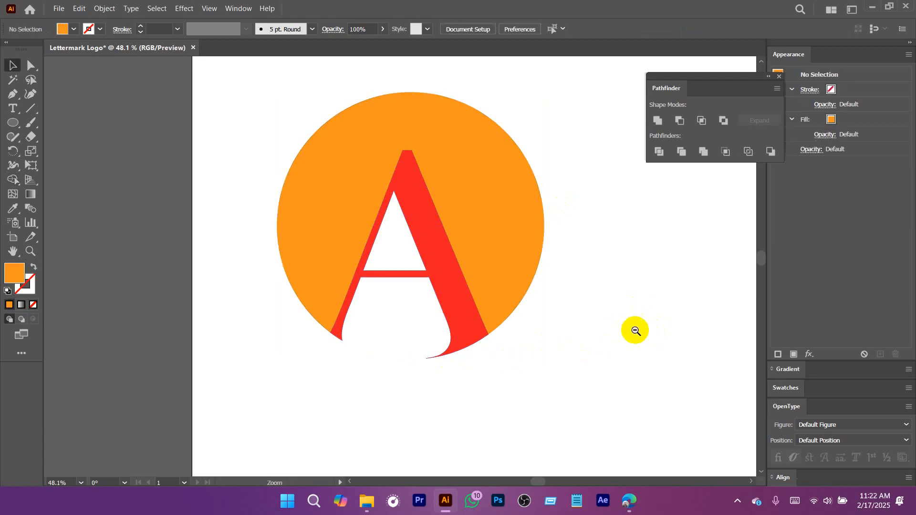
Change the red A's fill to grey.
{"action": "left_click_drag", "start_coordinate": [629, 327], "coordinate": [633, 379]}
{"action": "left_click_drag", "start_coordinate": [634, 379], "coordinate": [428, 377]}
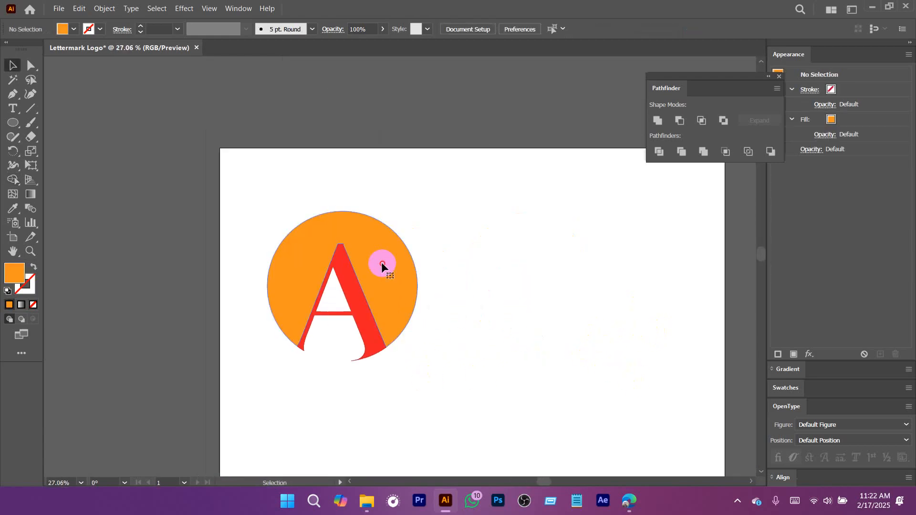
{"action": "left_click", "coordinate": [368, 308]}
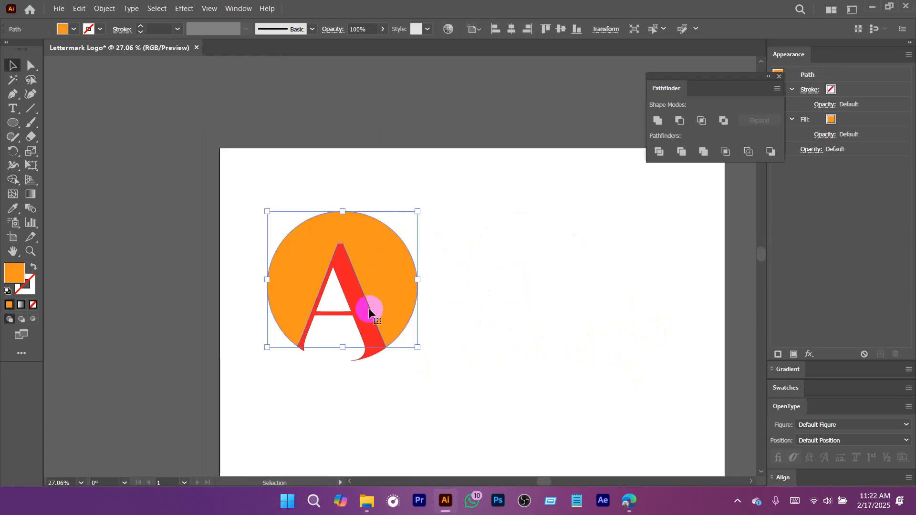
{"action": "left_click", "coordinate": [74, 31]}
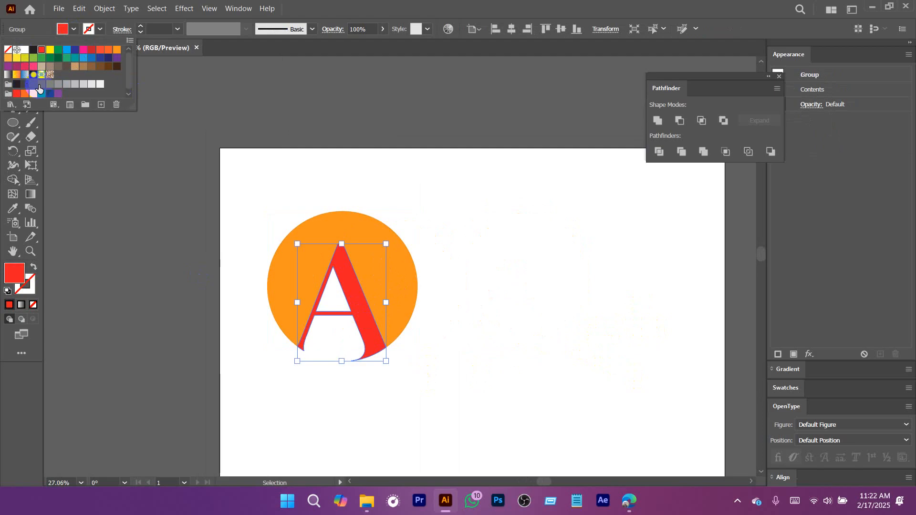
{"action": "left_click", "coordinate": [41, 85]}
{"action": "left_click", "coordinate": [491, 264]}
{"action": "left_click_drag", "start_coordinate": [487, 271], "coordinate": [446, 188]}
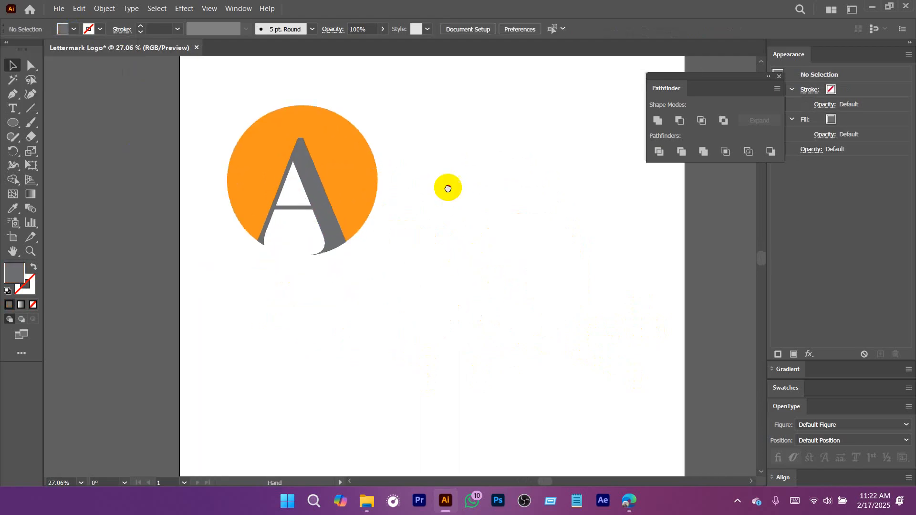
Scale the orange circle and grey A down together to about two thirds of their size.
{"action": "scroll", "coordinate": [411, 253], "scroll_direction": "down", "scroll_amount": 3}
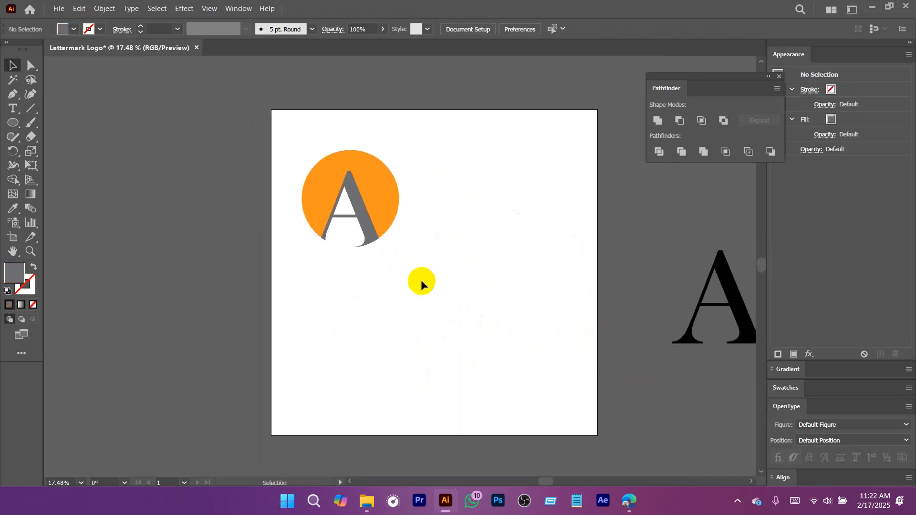
{"action": "left_click_drag", "start_coordinate": [462, 295], "coordinate": [275, 145]}
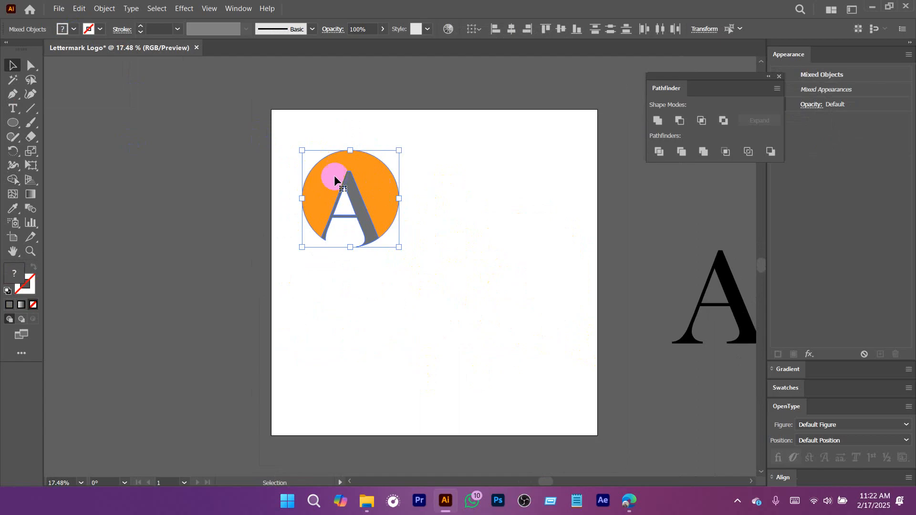
{"action": "key", "text": "ctrl+space"}
{"action": "left_click_drag", "start_coordinate": [340, 178], "coordinate": [363, 194]}
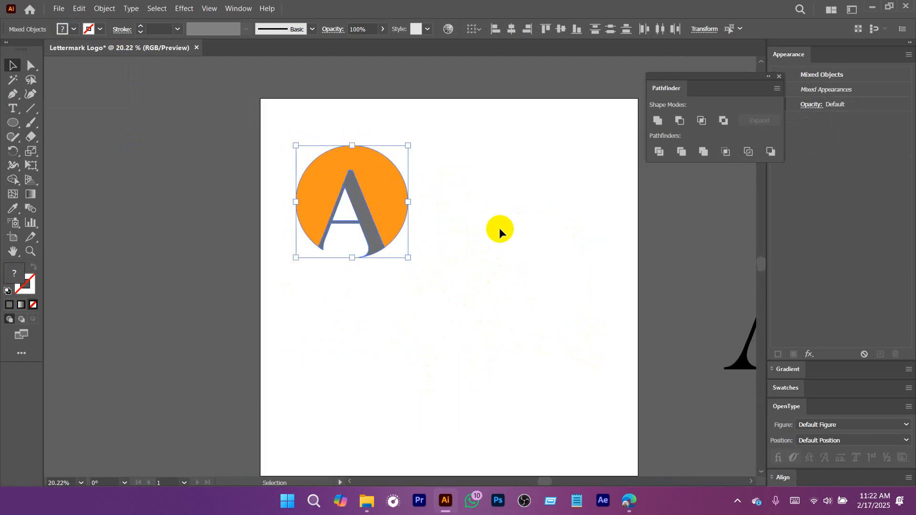
{"action": "left_click", "coordinate": [299, 135]}
{"action": "left_click_drag", "start_coordinate": [258, 126], "coordinate": [452, 298]}
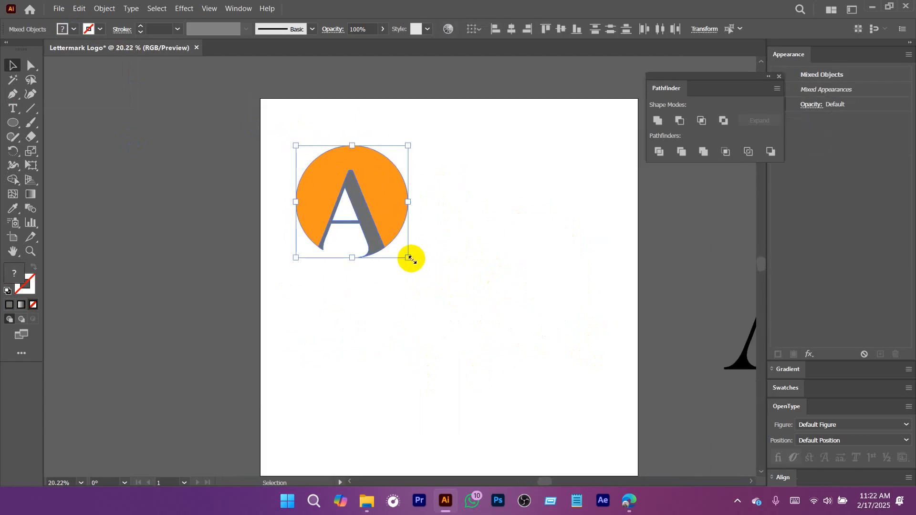
{"action": "left_click_drag", "start_coordinate": [408, 258], "coordinate": [368, 220]}
{"action": "left_click", "coordinate": [441, 274]}
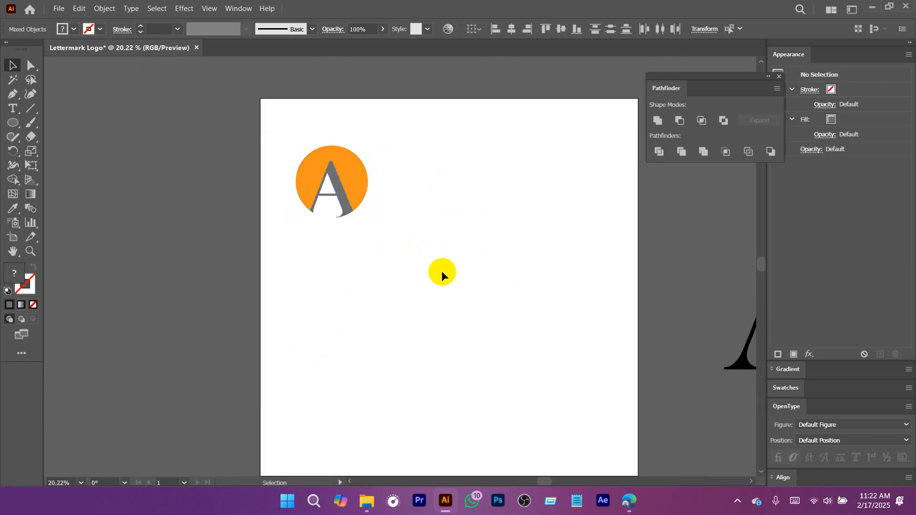
Examine up close the edge where the grey A's thin leg meets the orange circle.
{"action": "left_click_drag", "start_coordinate": [388, 258], "coordinate": [479, 370]}
{"action": "left_click", "coordinate": [386, 262]}
{"action": "key", "text": "ctrl+space"}
{"action": "left_click", "coordinate": [413, 307]}
{"action": "key", "text": "ctrl+space"}
{"action": "left_click_drag", "start_coordinate": [360, 177], "coordinate": [457, 270]}
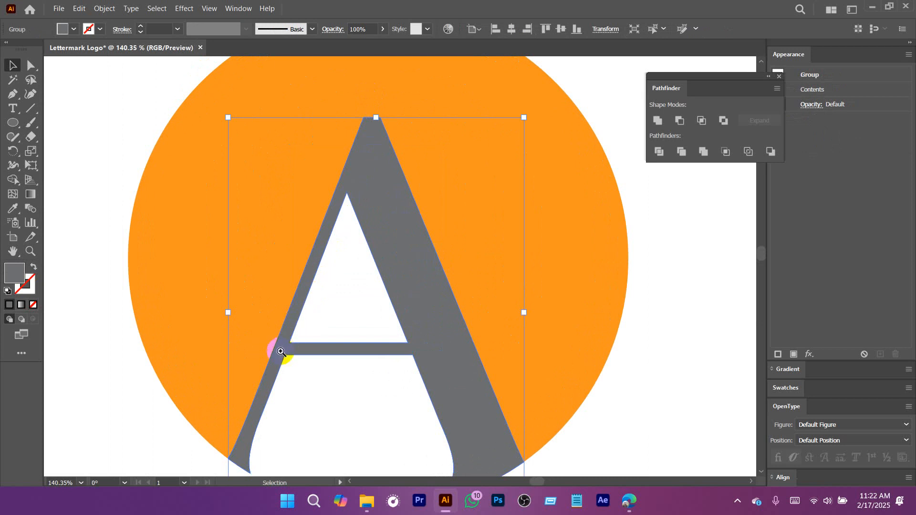
{"action": "left_click_drag", "start_coordinate": [281, 351], "coordinate": [613, 431]}
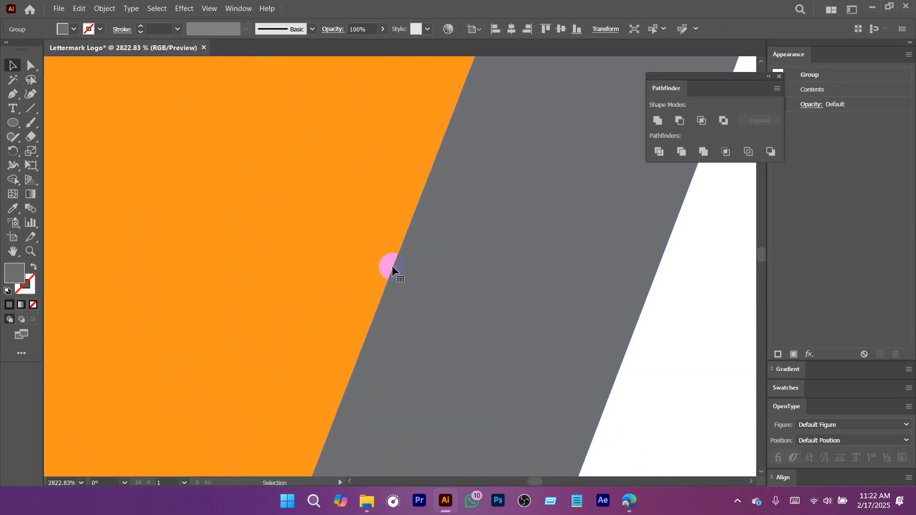
{"action": "key", "text": "ctrl+space"}
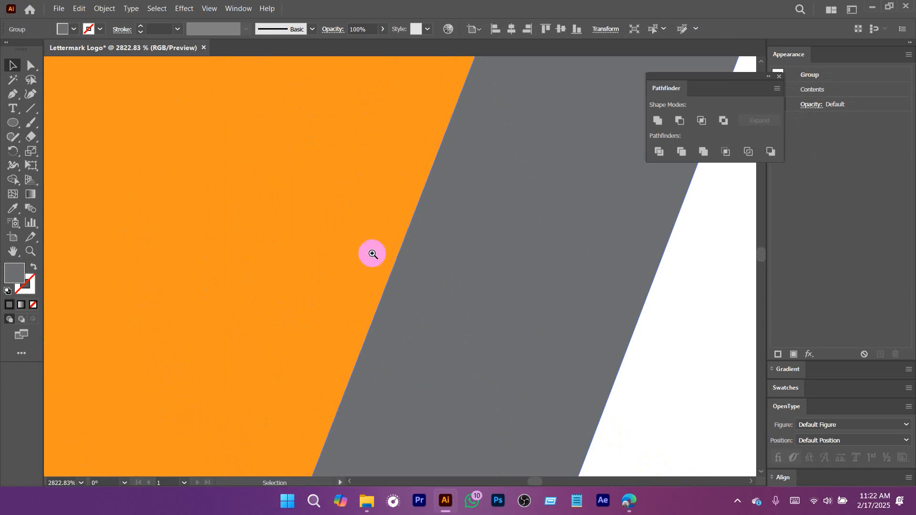
{"action": "left_click_drag", "start_coordinate": [563, 306], "coordinate": [405, 265]}
{"action": "left_click_drag", "start_coordinate": [639, 329], "coordinate": [494, 328]}
{"action": "key", "text": "space"}
{"action": "left_click_drag", "start_coordinate": [569, 343], "coordinate": [399, 309]}
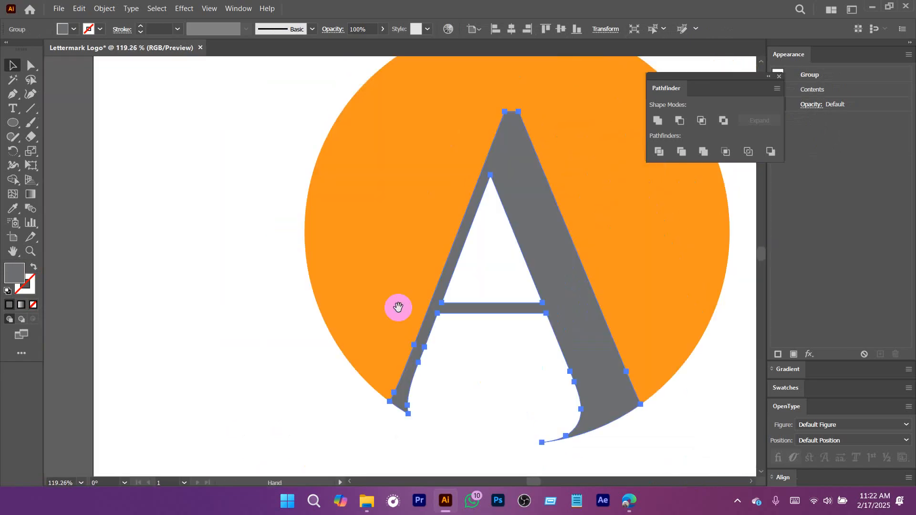
{"action": "key", "text": "ctrl+space"}
{"action": "key", "text": "space"}
{"action": "left_click_drag", "start_coordinate": [493, 326], "coordinate": [463, 332]}
{"action": "left_click", "coordinate": [457, 331]}
Try a 2 pt white stroke around the grey A and undo it.
{"action": "left_click", "coordinate": [509, 260]}
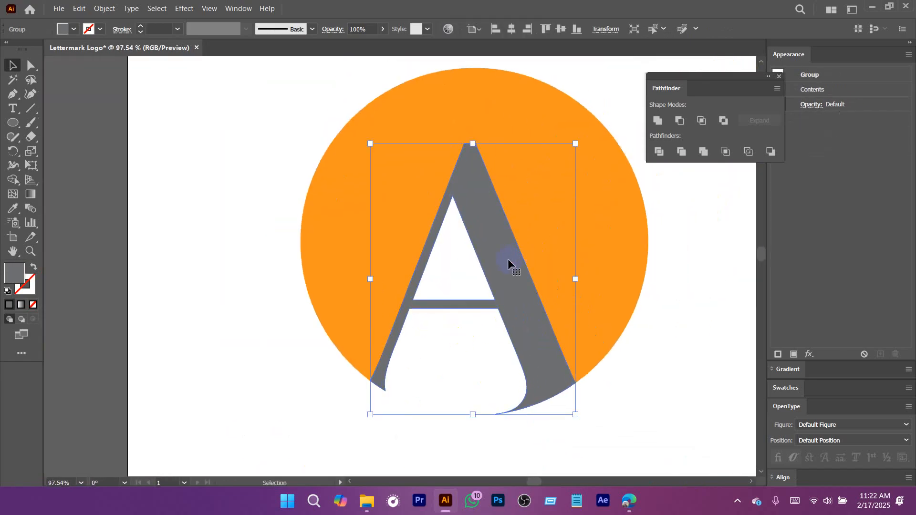
{"action": "left_click", "coordinate": [100, 30]}
{"action": "left_click", "coordinate": [23, 50]}
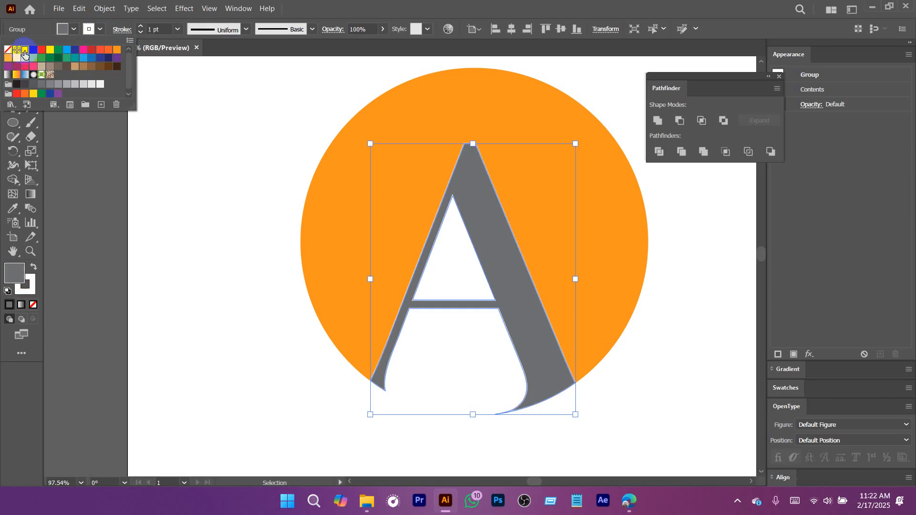
{"action": "left_click", "coordinate": [141, 26]}
{"action": "left_click", "coordinate": [470, 129]}
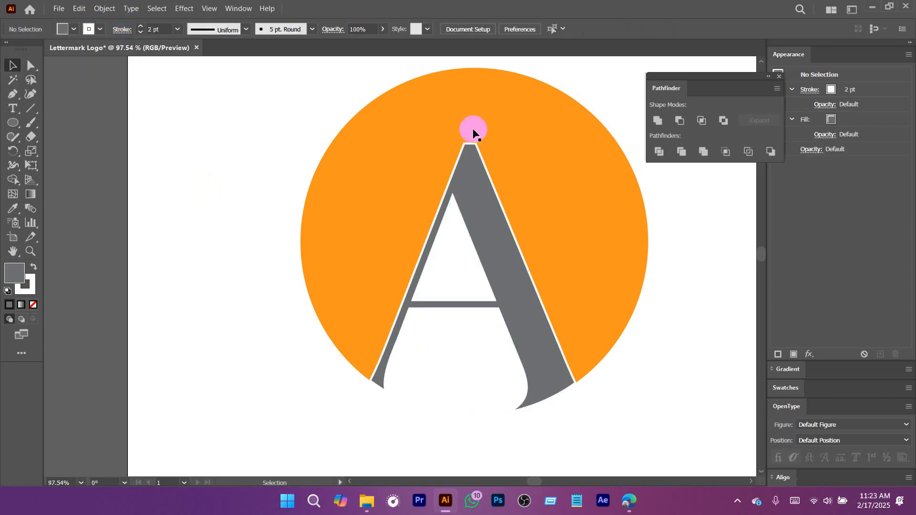
{"action": "left_click_drag", "start_coordinate": [534, 237], "coordinate": [529, 340]}
{"action": "left_click", "coordinate": [524, 340]}
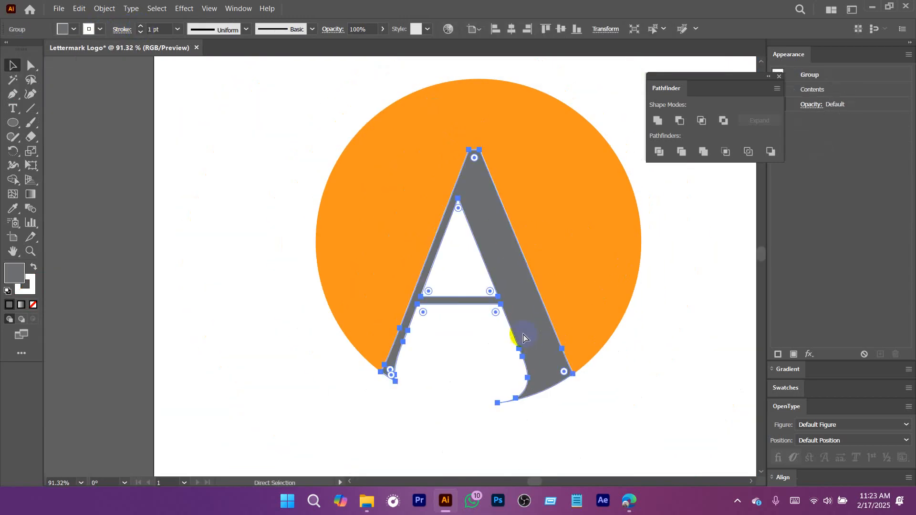
{"action": "left_click", "coordinate": [199, 238]}
Move the grey A off the orange circle and delete it.
{"action": "left_click", "coordinate": [493, 215]}
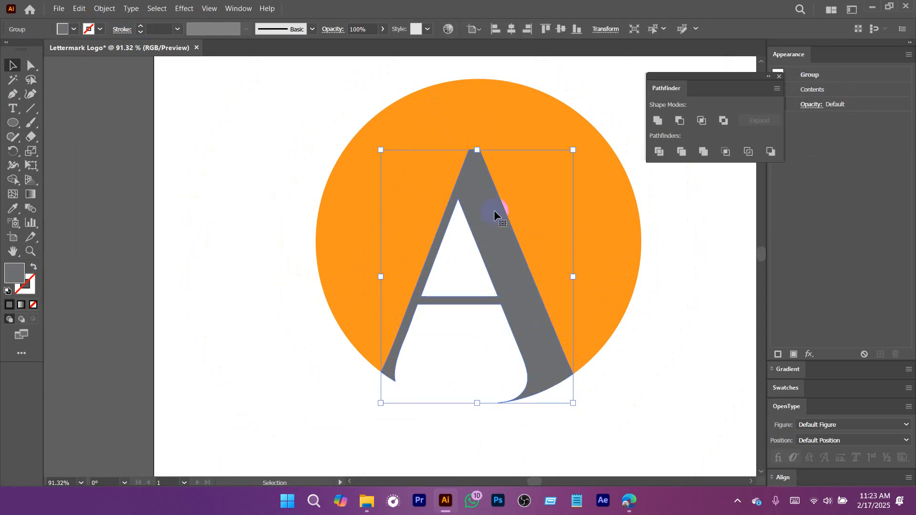
{"action": "left_click_drag", "start_coordinate": [493, 210], "coordinate": [301, 273]}
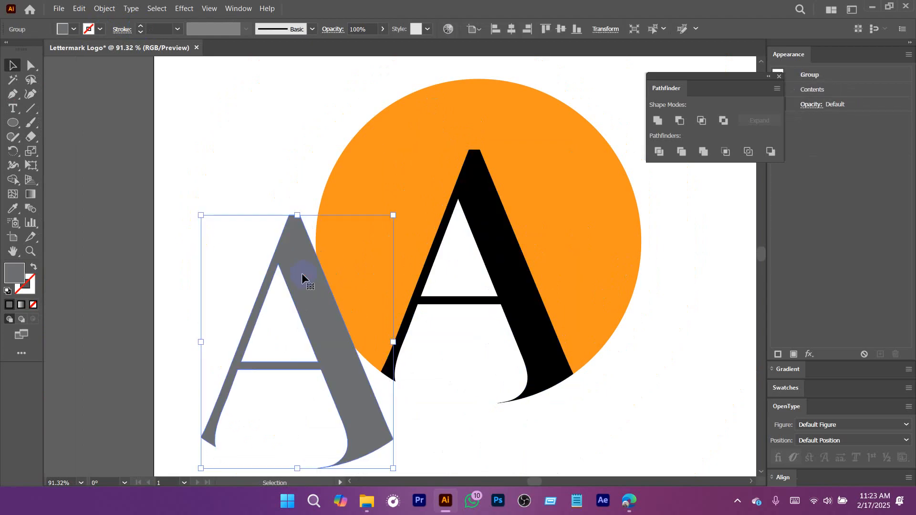
{"action": "key", "text": "Delete"}
Try moving the black A out of the orange circle and undo the move.
{"action": "left_click", "coordinate": [495, 243]}
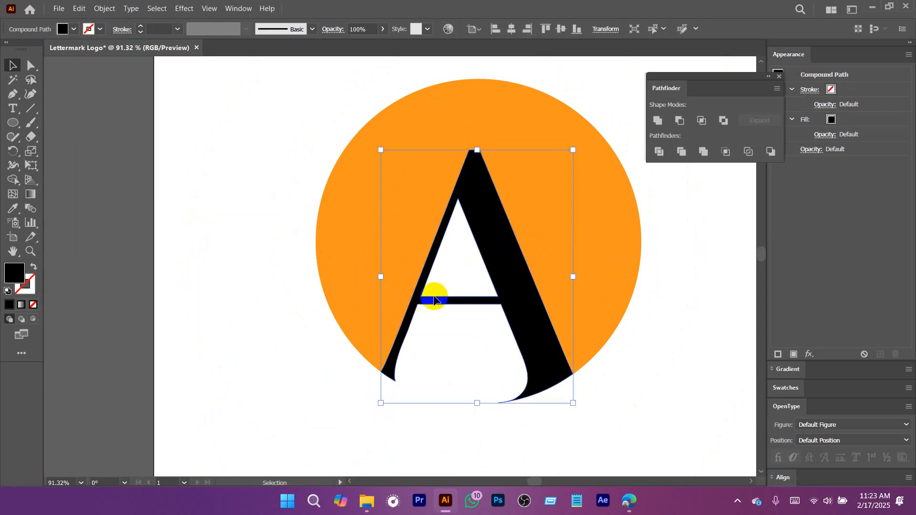
{"action": "left_click_drag", "start_coordinate": [492, 263], "coordinate": [286, 321]}
{"action": "key", "text": "ctrl+z"}
Start an Offset Path on the black A and preview offsets of 7 px and 2 px.
{"action": "left_click", "coordinate": [230, 290]}
{"action": "left_click", "coordinate": [490, 242]}
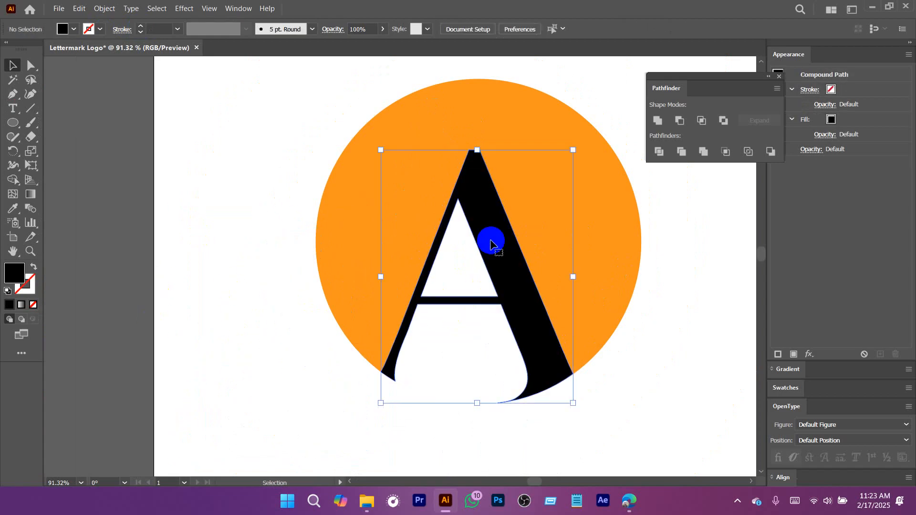
{"action": "left_click", "coordinate": [105, 8]}
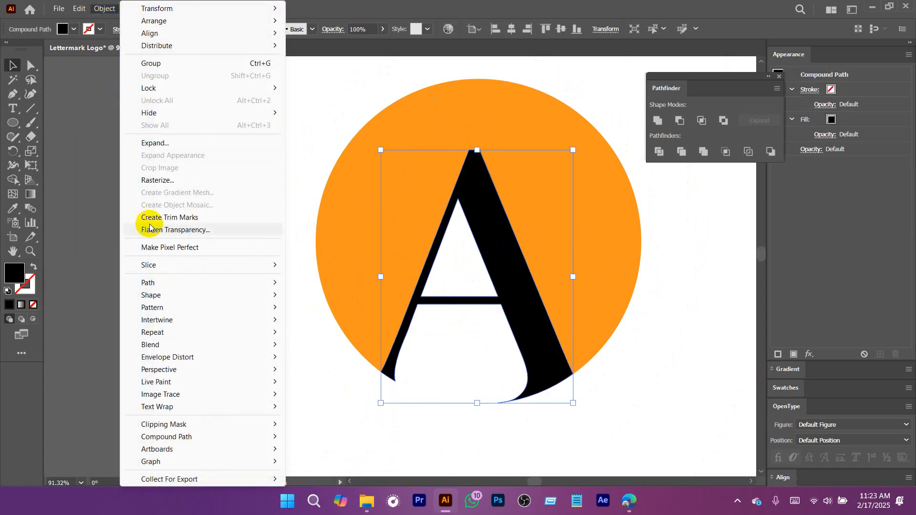
{"action": "mouse_move", "coordinate": [194, 283]}
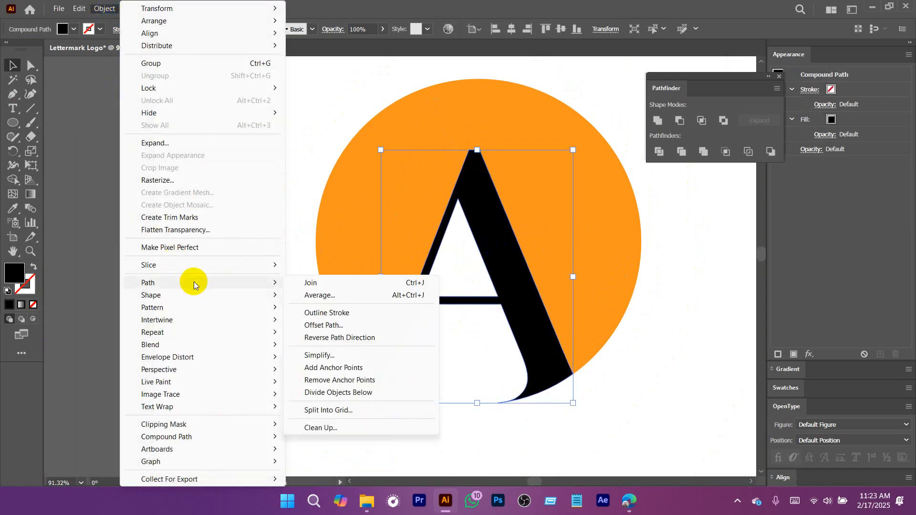
{"action": "left_click", "coordinate": [330, 332]}
{"action": "left_click_drag", "start_coordinate": [541, 211], "coordinate": [710, 155]}
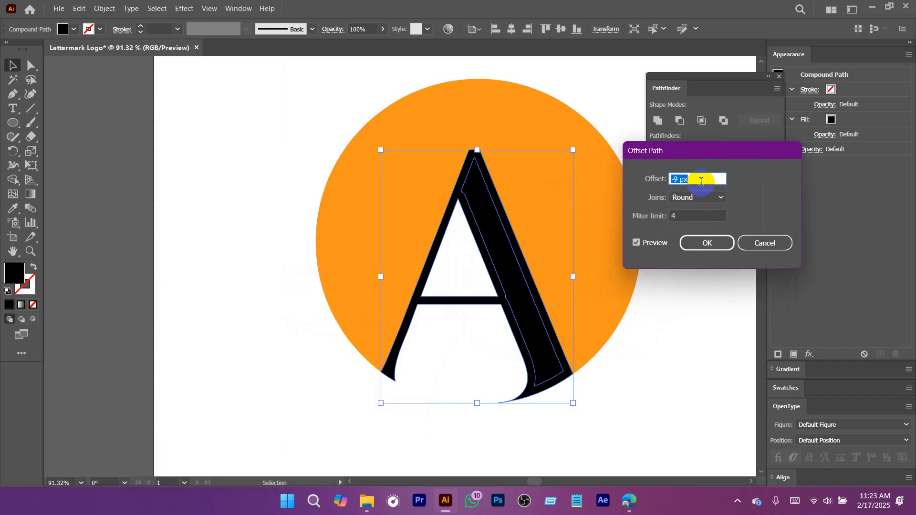
{"action": "type", "text": "7"}
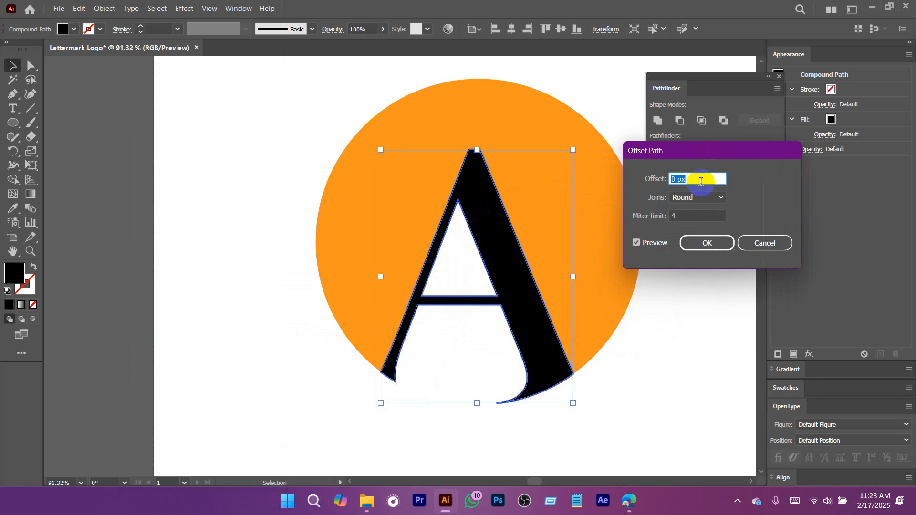
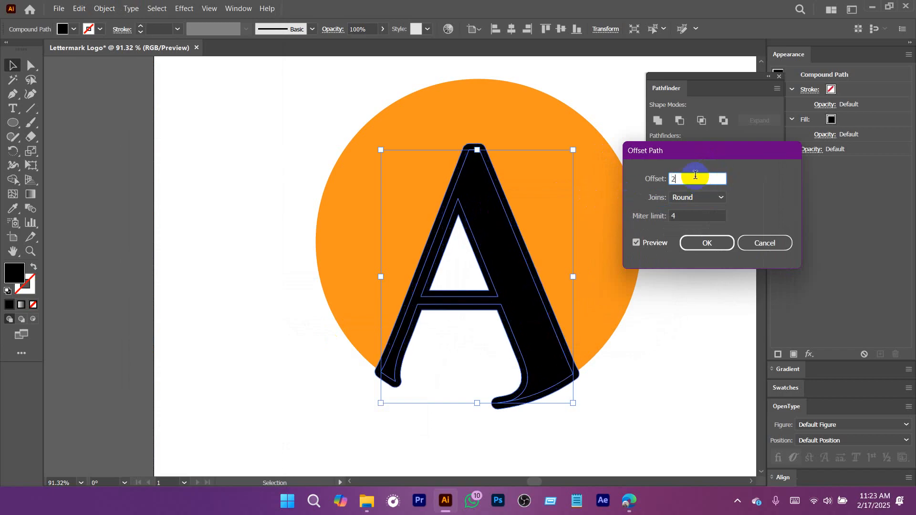
{"action": "left_click", "coordinate": [694, 217]}
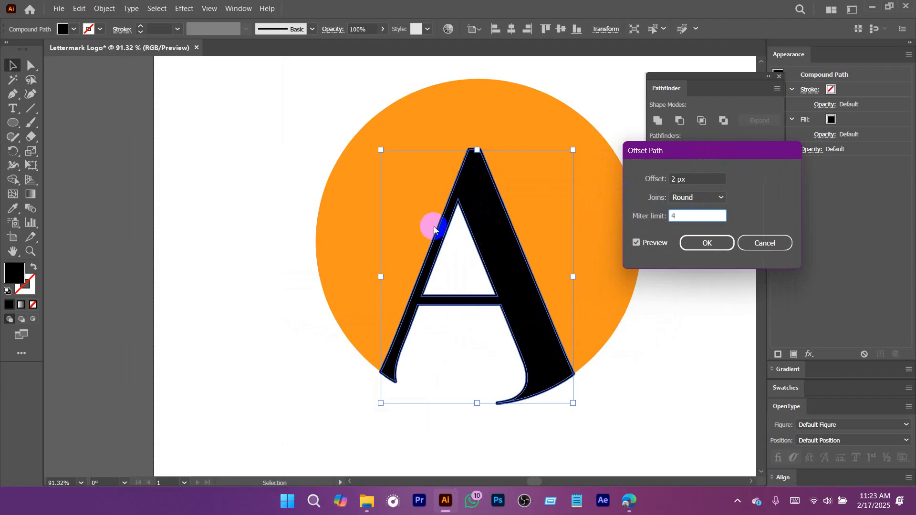
Try Miter joins for the A's offset path and switch the joins back to Round.
{"action": "left_click", "coordinate": [707, 199]}
{"action": "left_click", "coordinate": [689, 211]}
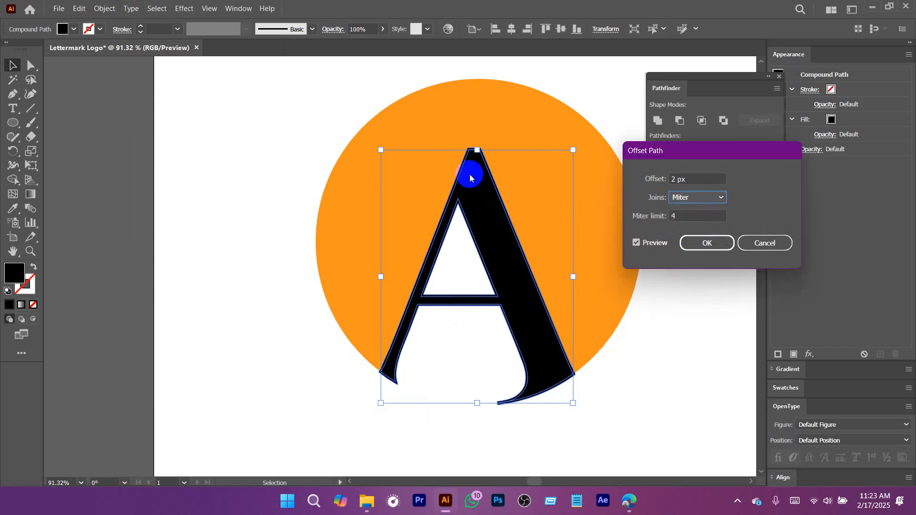
{"action": "left_click", "coordinate": [700, 198]}
{"action": "left_click", "coordinate": [695, 229]}
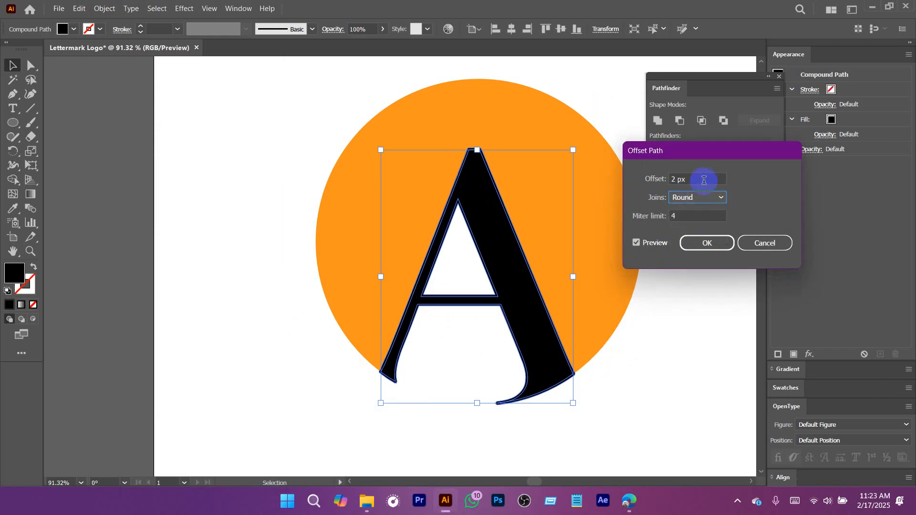
Set the offset to 5 px, compare the A with the preview off and on, and apply the Offset Path.
{"action": "left_click_drag", "start_coordinate": [705, 178], "coordinate": [627, 182]}
{"action": "type", "text": "5"}
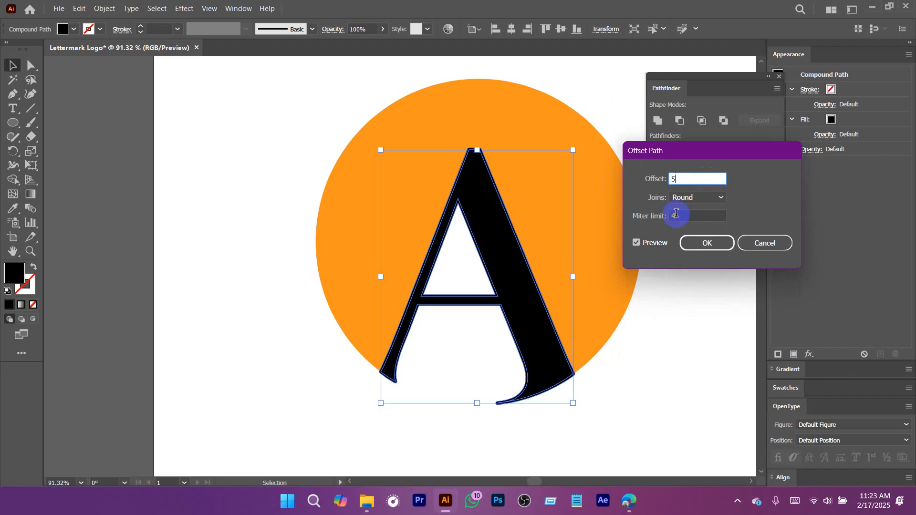
{"action": "left_click", "coordinate": [693, 216]}
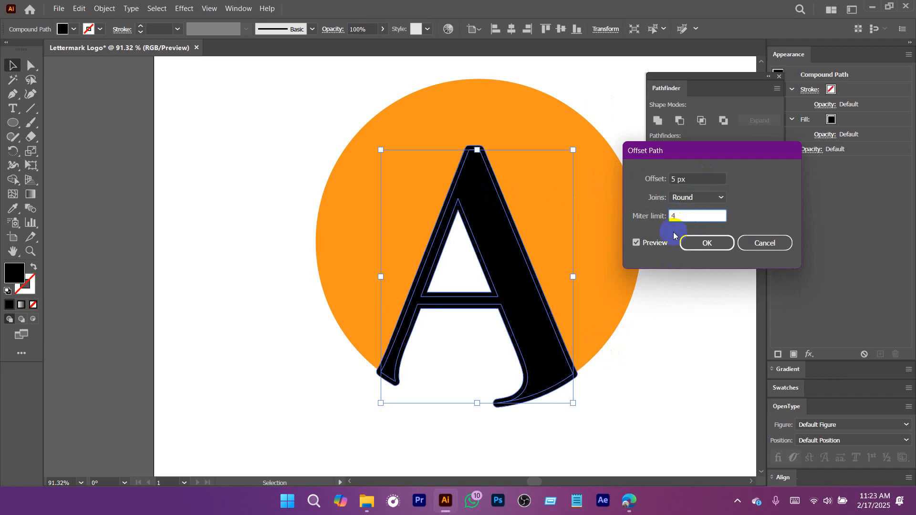
{"action": "left_click", "coordinate": [647, 243]}
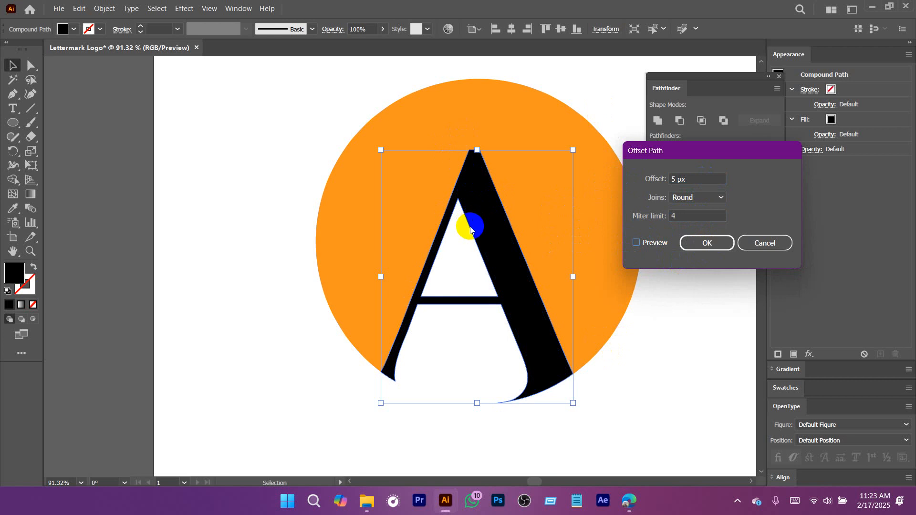
{"action": "left_click", "coordinate": [654, 244]}
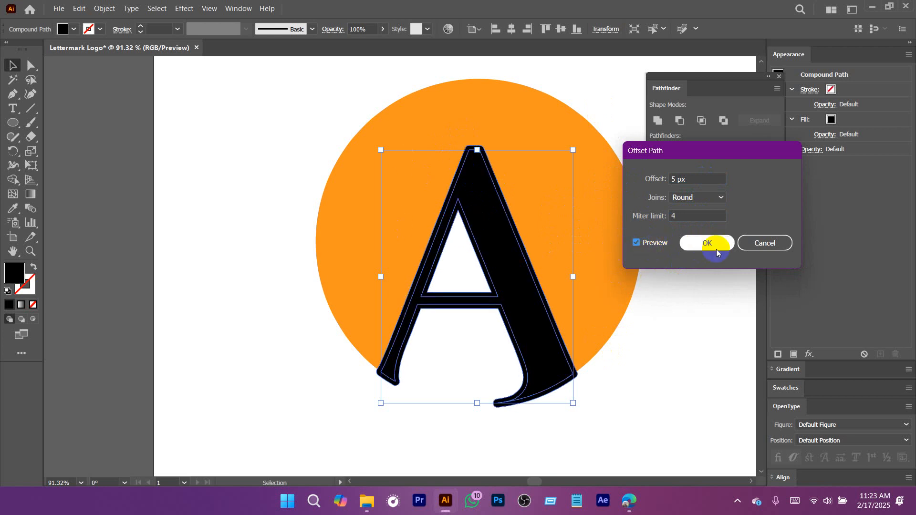
{"action": "left_click", "coordinate": [713, 245]}
Try moving the thin original A and the thicker offset A out to opposite sides of the circle, and undo both moves.
{"action": "left_click_drag", "start_coordinate": [528, 299], "coordinate": [372, 251]}
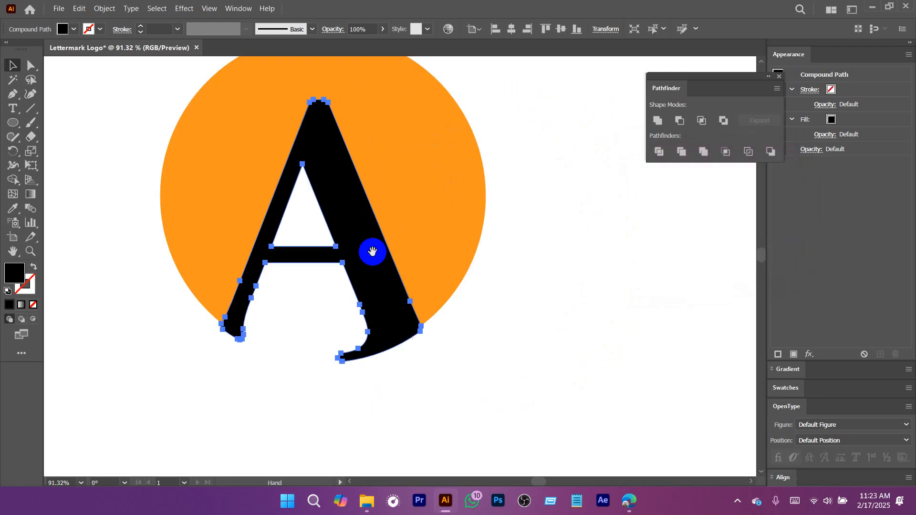
{"action": "left_click_drag", "start_coordinate": [333, 218], "coordinate": [634, 299]}
{"action": "key", "text": "ctrl+0"}
{"action": "left_click_drag", "start_coordinate": [429, 251], "coordinate": [282, 309]}
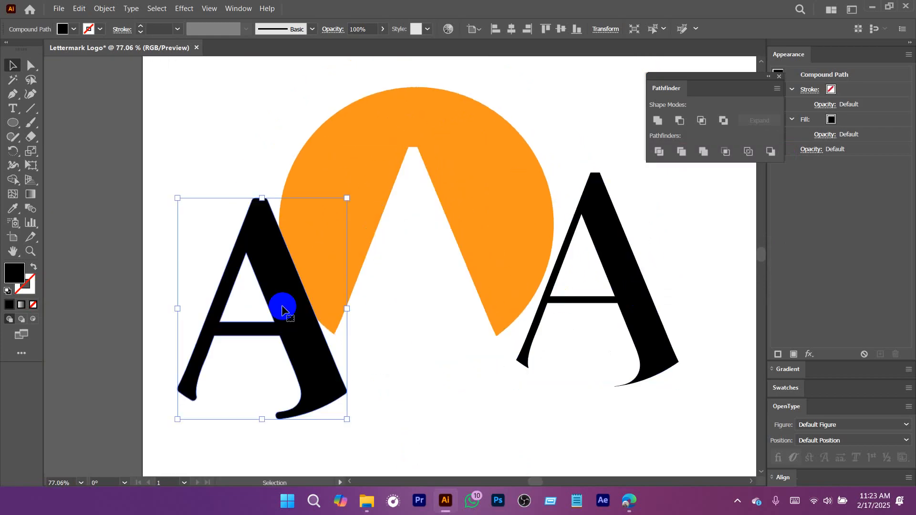
{"action": "key", "text": "ctrl+z"}
{"action": "key", "text": "ctrl+z"}
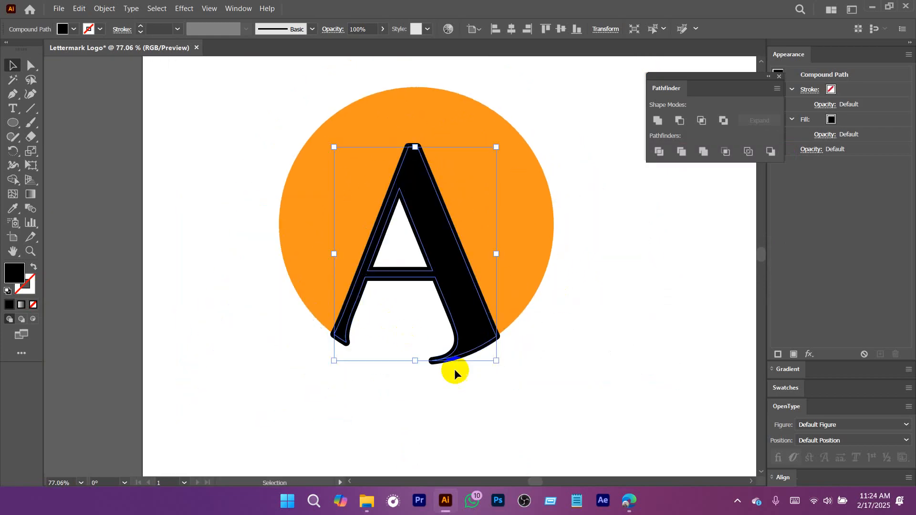
Select the offset A and the orange circle and remove the band around the letter with Shape Builder.
{"action": "left_click_drag", "start_coordinate": [377, 168], "coordinate": [645, 328]}
{"action": "left_click", "coordinate": [537, 135]}
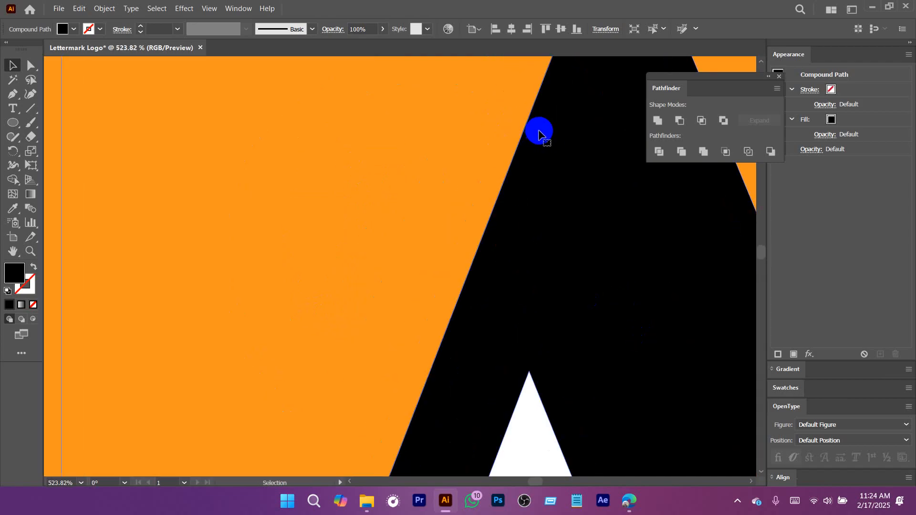
{"action": "left_click_drag", "start_coordinate": [556, 152], "coordinate": [263, 182]}
{"action": "left_click_drag", "start_coordinate": [507, 209], "coordinate": [416, 241]}
{"action": "left_click", "coordinate": [456, 142], "text": "shift"}
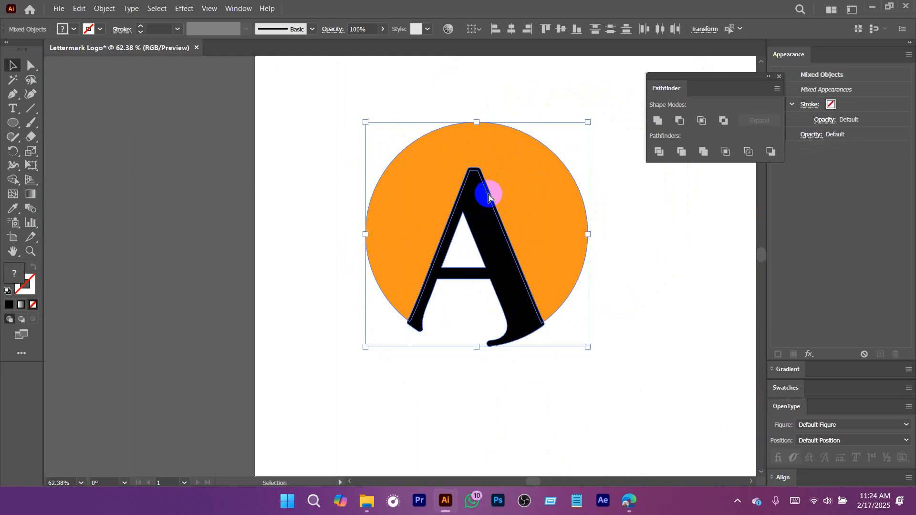
{"action": "left_click_drag", "start_coordinate": [482, 188], "coordinate": [675, 327]}
{"action": "left_click", "coordinate": [13, 179]}
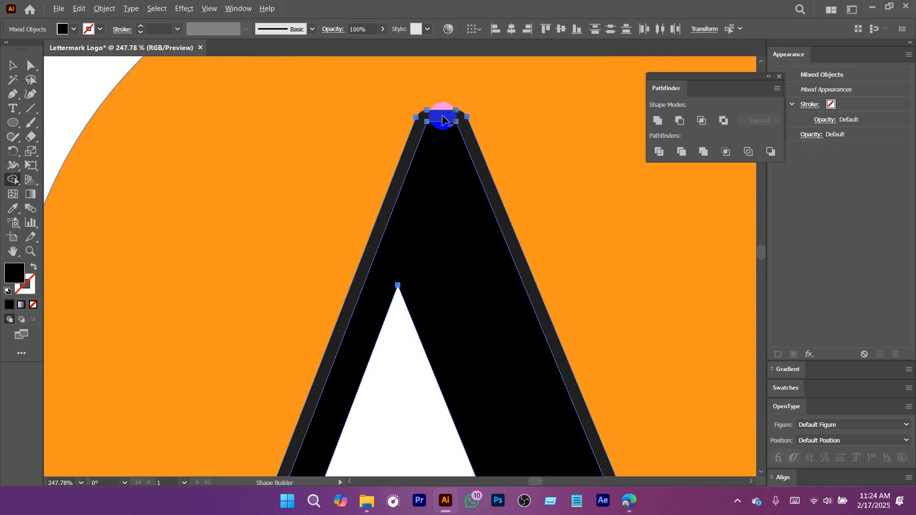
{"action": "left_click", "coordinate": [442, 119], "text": "alt"}
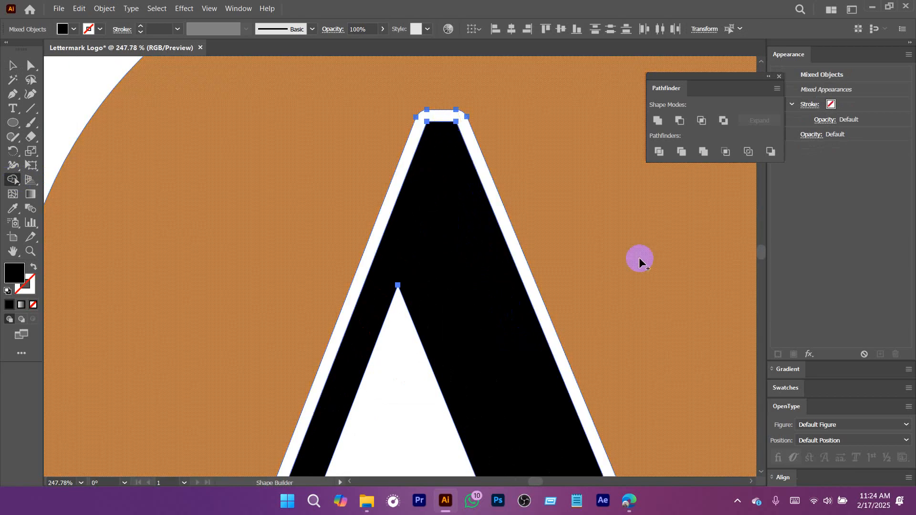
Delete the leftover thicker offset shape under the black A, keeping the original letter.
{"action": "left_click_drag", "start_coordinate": [644, 267], "coordinate": [359, 253]}
{"action": "key", "text": "v"}
{"action": "left_click", "coordinate": [585, 319]}
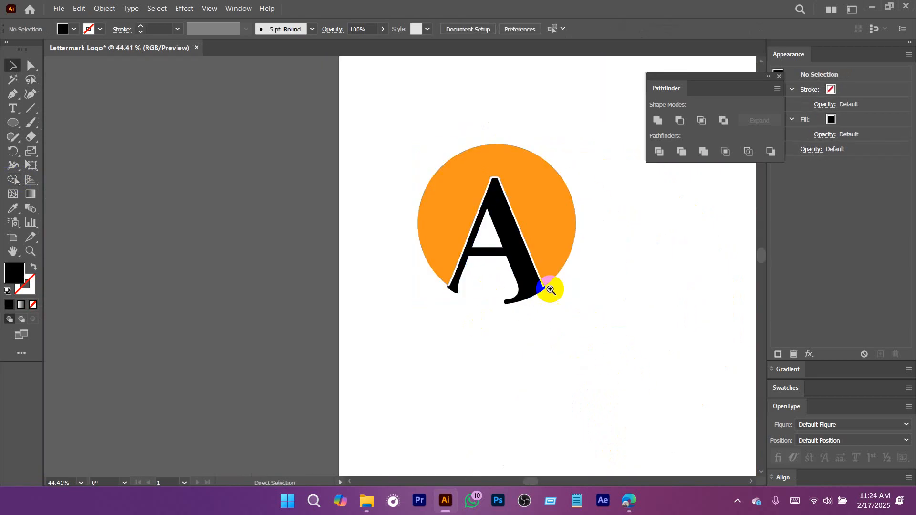
{"action": "left_click_drag", "start_coordinate": [550, 289], "coordinate": [600, 291]}
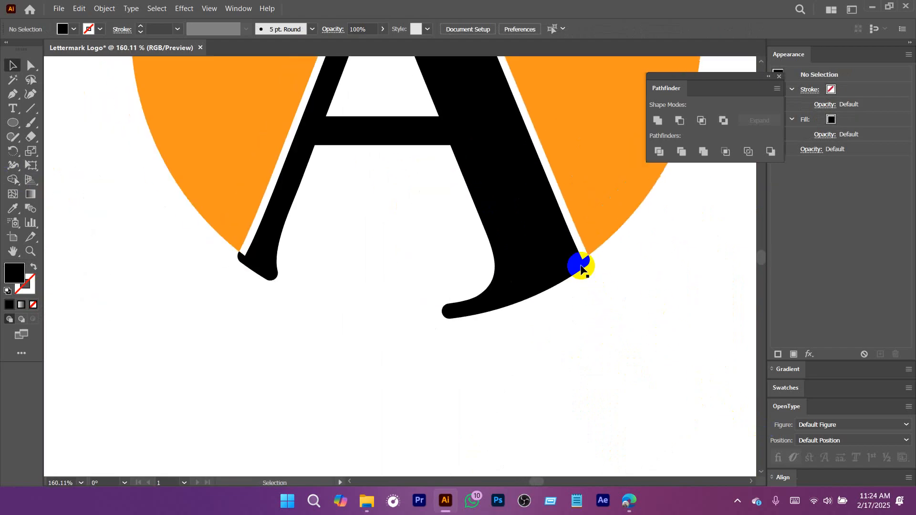
{"action": "left_click", "coordinate": [583, 269]}
{"action": "left_click", "coordinate": [602, 284]}
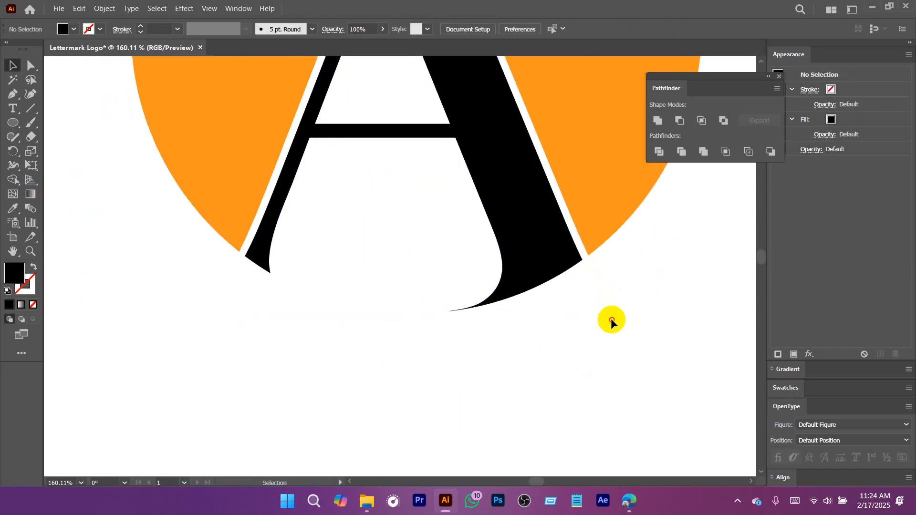
Try a diagonal line across the circle along the A's thin leg with the Line Segment tool and undo it.
{"action": "left_click_drag", "start_coordinate": [649, 319], "coordinate": [476, 318]}
{"action": "left_click", "coordinate": [507, 282]}
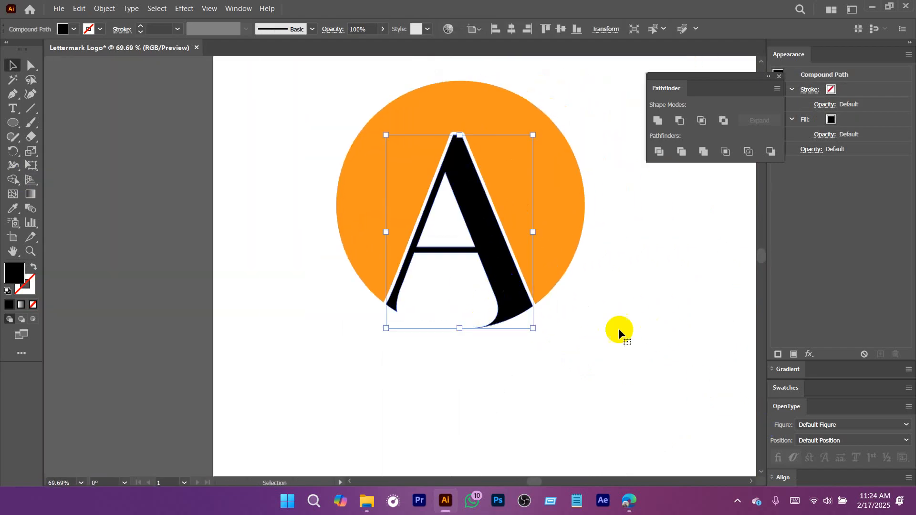
{"action": "left_click_drag", "start_coordinate": [619, 331], "coordinate": [547, 327]}
{"action": "left_click_drag", "start_coordinate": [540, 248], "coordinate": [723, 364]}
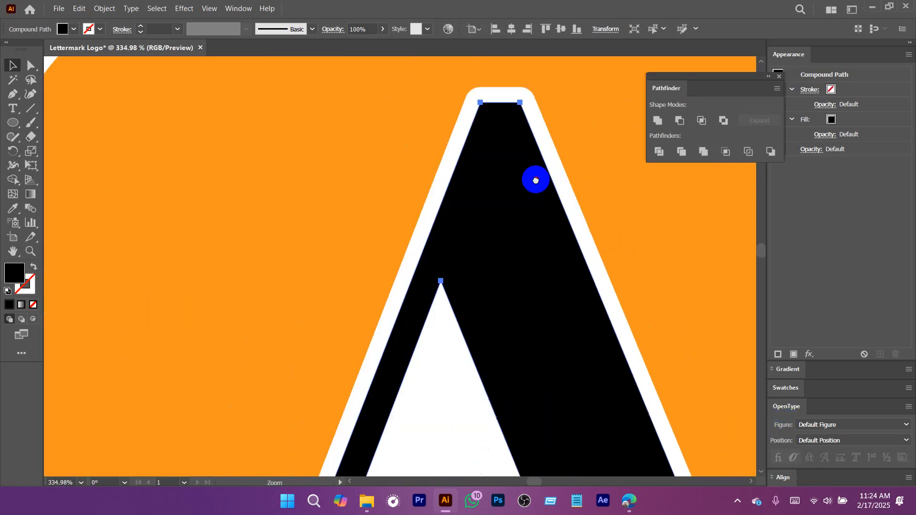
{"action": "left_click_drag", "start_coordinate": [529, 204], "coordinate": [664, 335]}
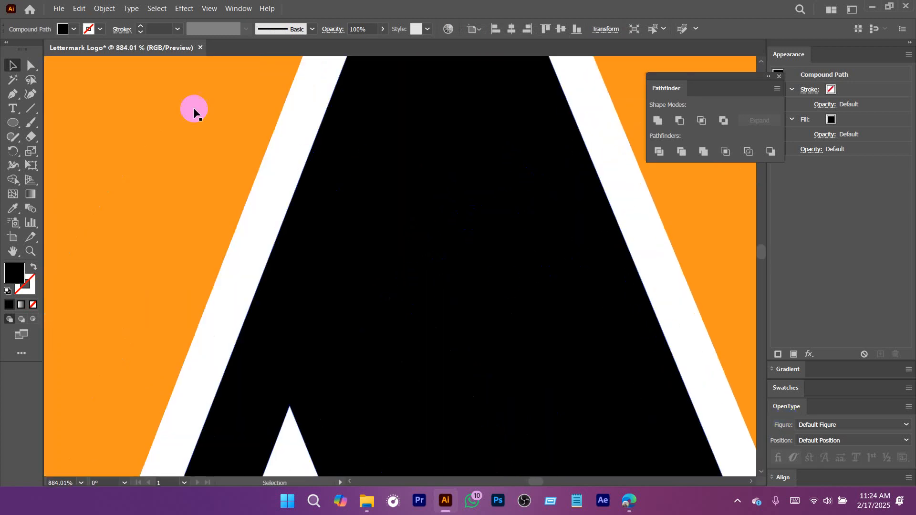
{"action": "left_click_drag", "start_coordinate": [610, 257], "coordinate": [278, 215]}
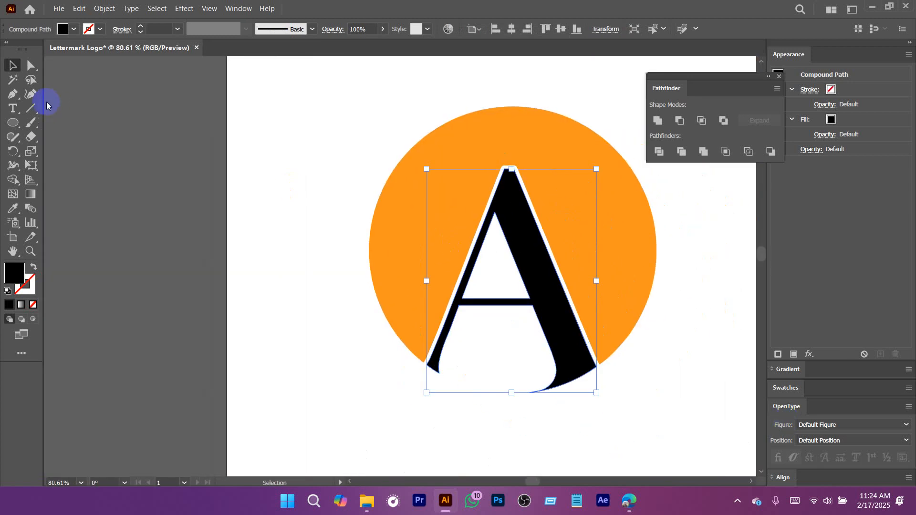
{"action": "left_click", "coordinate": [30, 109]}
{"action": "left_click_drag", "start_coordinate": [547, 106], "coordinate": [388, 452]}
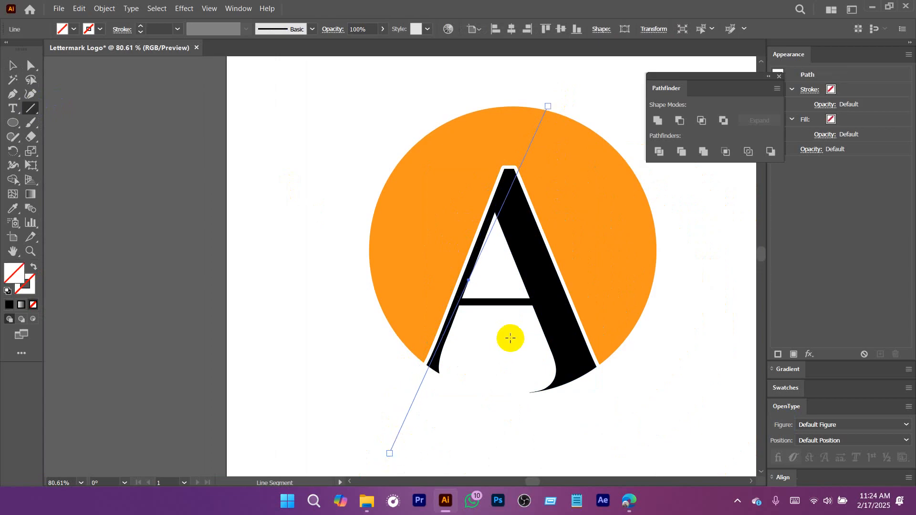
{"action": "key", "text": "ctrl+z"}
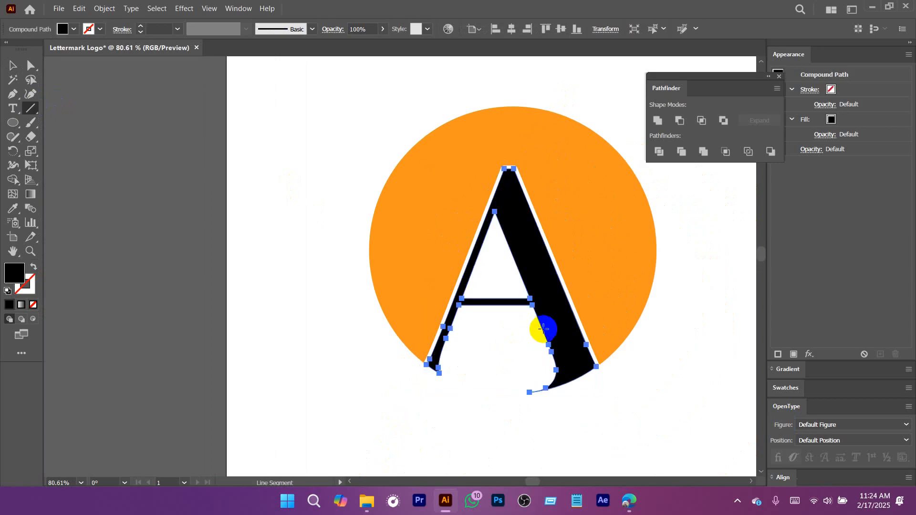
Select the orange circle together with the black A and move the logo off the artboard onto the grey canvas.
{"action": "key", "text": "v"}
{"action": "scroll", "coordinate": [599, 377], "scroll_direction": "down", "scroll_amount": 2}
{"action": "left_click_drag", "start_coordinate": [599, 394], "coordinate": [392, 180]}
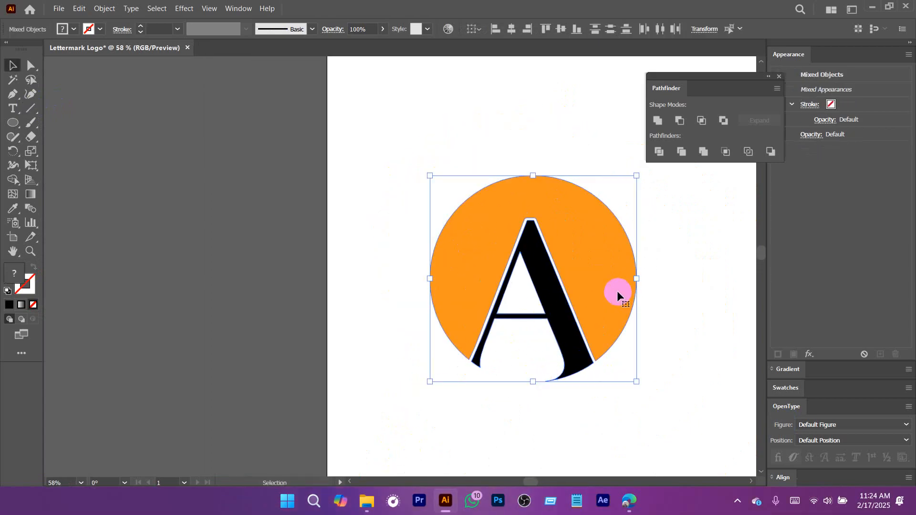
{"action": "left_click_drag", "start_coordinate": [616, 291], "coordinate": [305, 217]}
{"action": "left_click", "coordinate": [549, 459]}
Switch to the browser and open the photo of the green-leaf C COMPANY logo in the Facebook group chat.
{"action": "left_click", "coordinate": [630, 499]}
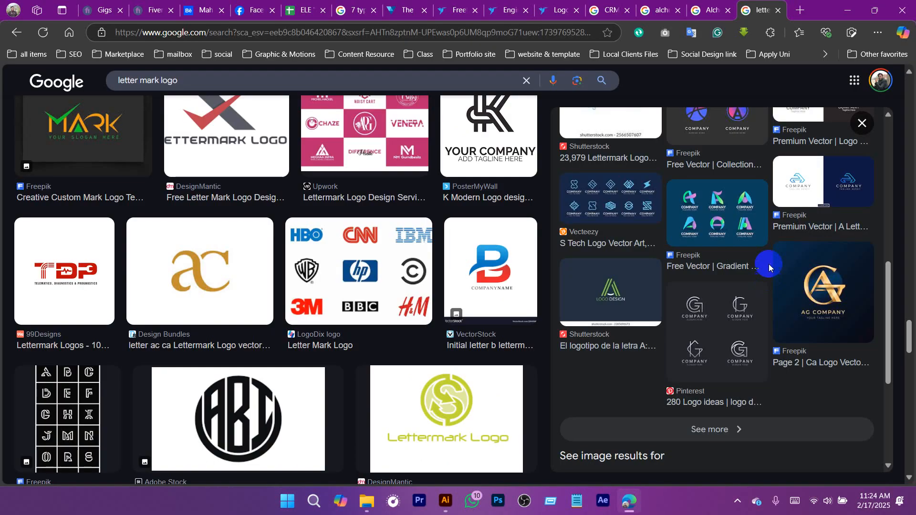
{"action": "left_click", "coordinate": [248, 10]}
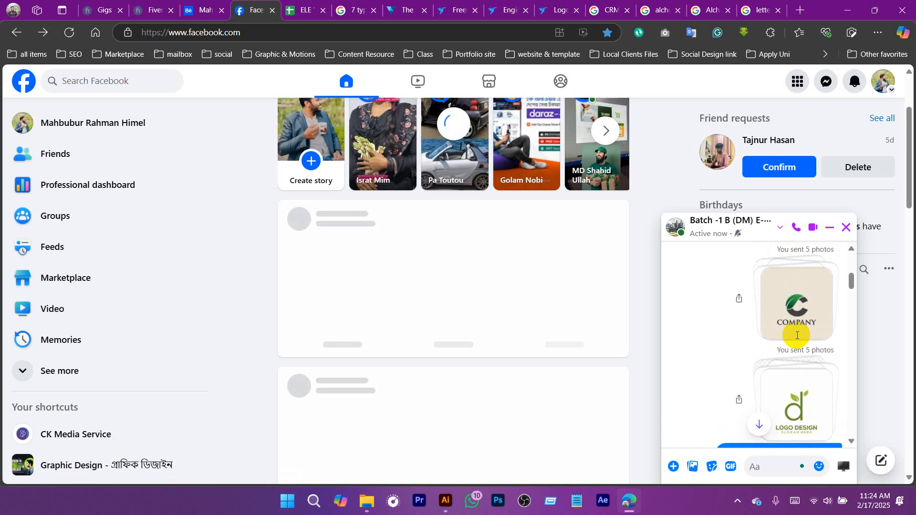
{"action": "scroll", "coordinate": [796, 335], "scroll_direction": "up", "scroll_amount": 2}
{"action": "left_click", "coordinate": [804, 413]}
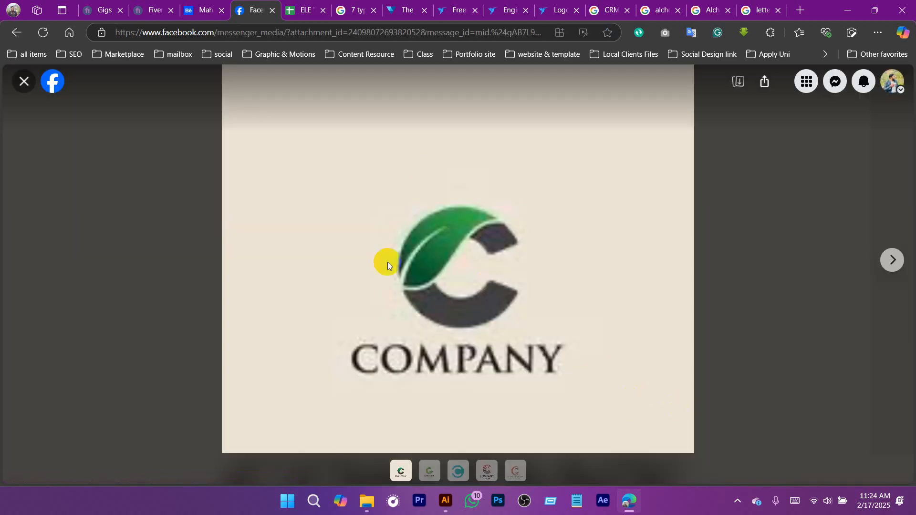
Copy the green-leaf C logo image and switch back to Illustrator.
{"action": "right_click", "coordinate": [420, 233]}
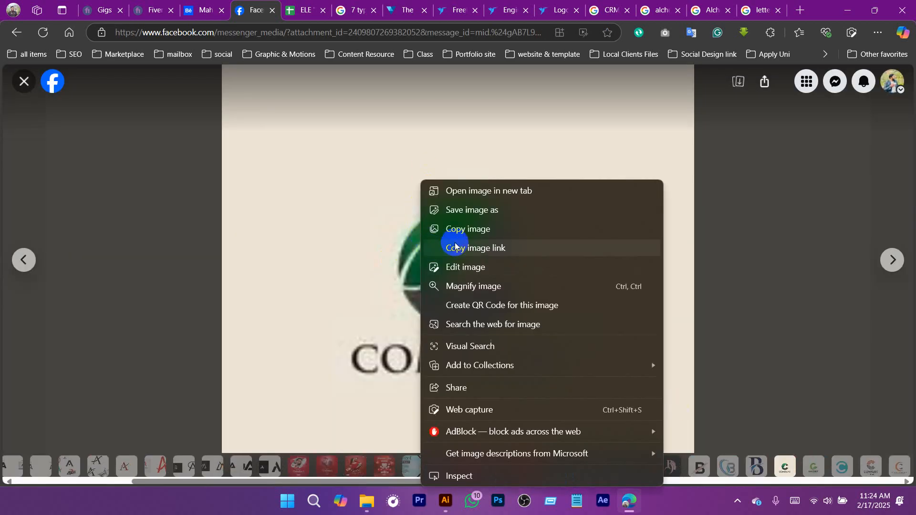
{"action": "left_click", "coordinate": [453, 227]}
{"action": "left_click", "coordinate": [443, 499]}
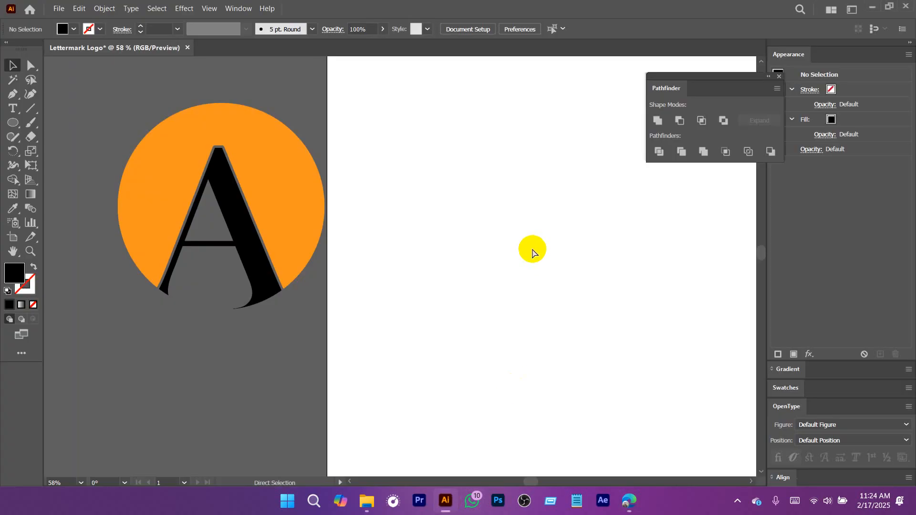
Paste the green-leaf C COMPANY logo image and place it beside the artboard's left edge as a reference.
{"action": "key", "text": "ctrl+v"}
{"action": "left_click", "coordinate": [523, 282], "text": "ctrl+alt"}
{"action": "left_click_drag", "start_coordinate": [523, 282], "coordinate": [630, 330]}
{"action": "left_click_drag", "start_coordinate": [630, 330], "coordinate": [177, 239]}
{"action": "left_click", "coordinate": [286, 284]}
{"action": "left_click", "coordinate": [13, 109]}
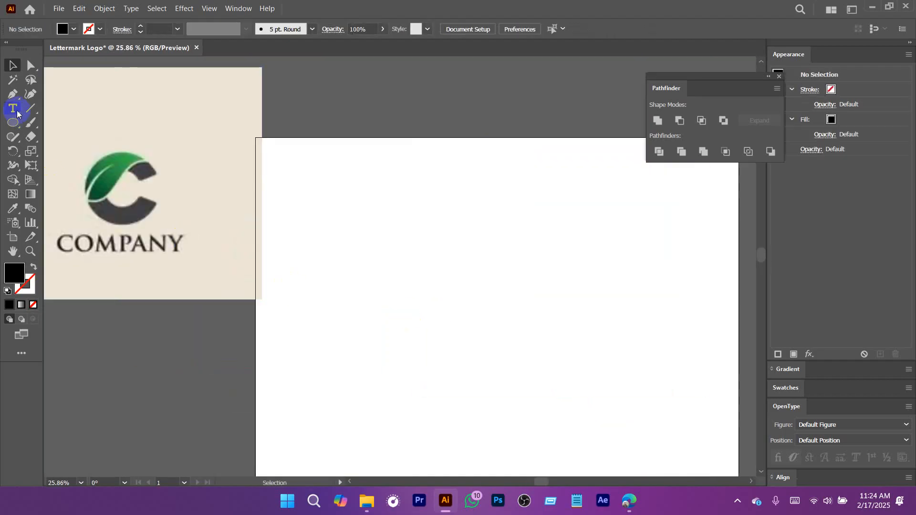
{"action": "left_click", "coordinate": [527, 287]}
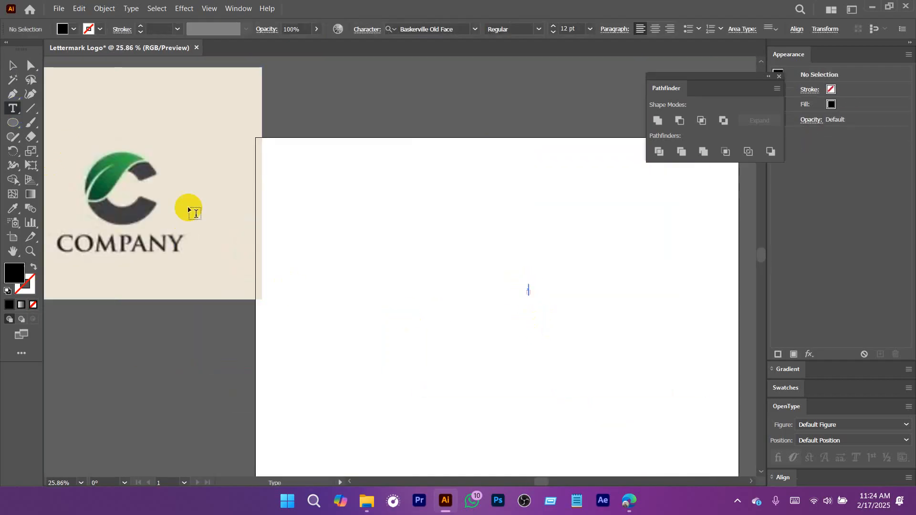
{"action": "left_click", "coordinate": [13, 66]}
{"action": "left_click_drag", "start_coordinate": [529, 296], "coordinate": [634, 462]}
{"action": "key", "text": "Delete"}
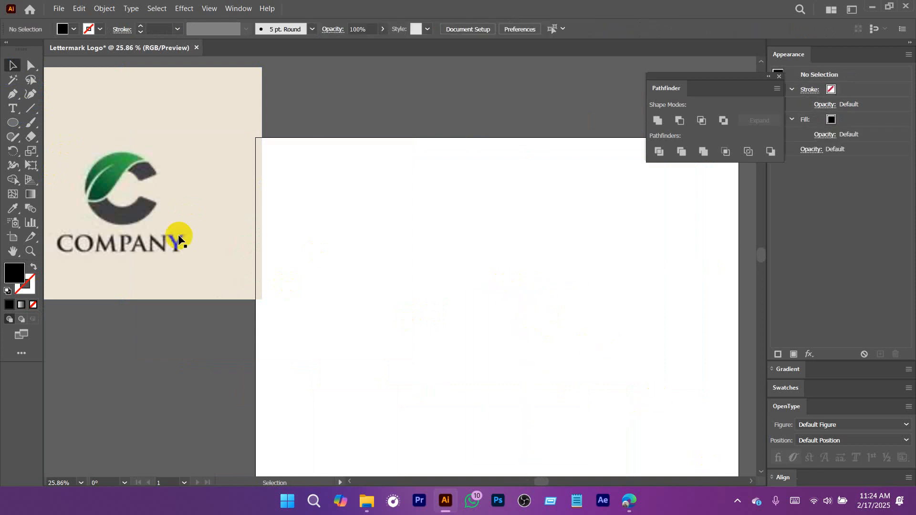
Add the letter c as text, enlarge it to about 630 pt, and position it on the artboard near the reference logo.
{"action": "left_click", "coordinate": [13, 108]}
{"action": "left_click", "coordinate": [472, 245]}
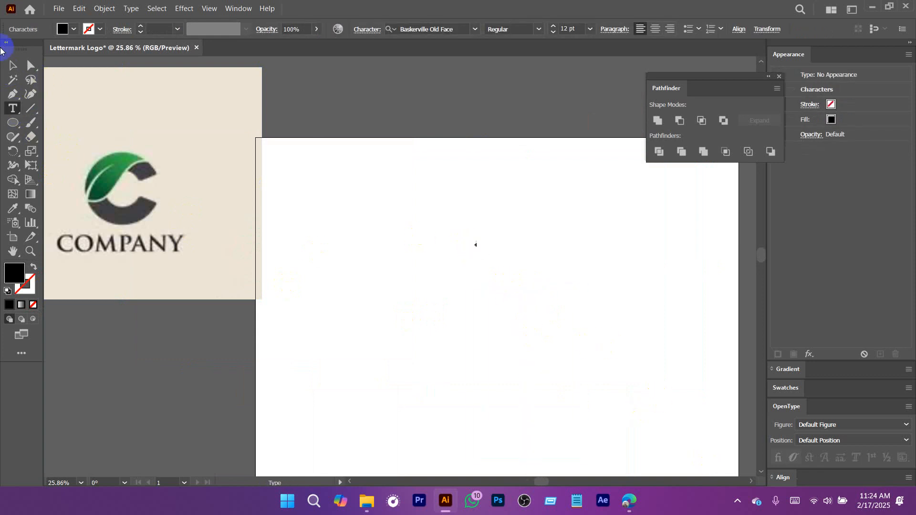
{"action": "left_click", "coordinate": [13, 71]}
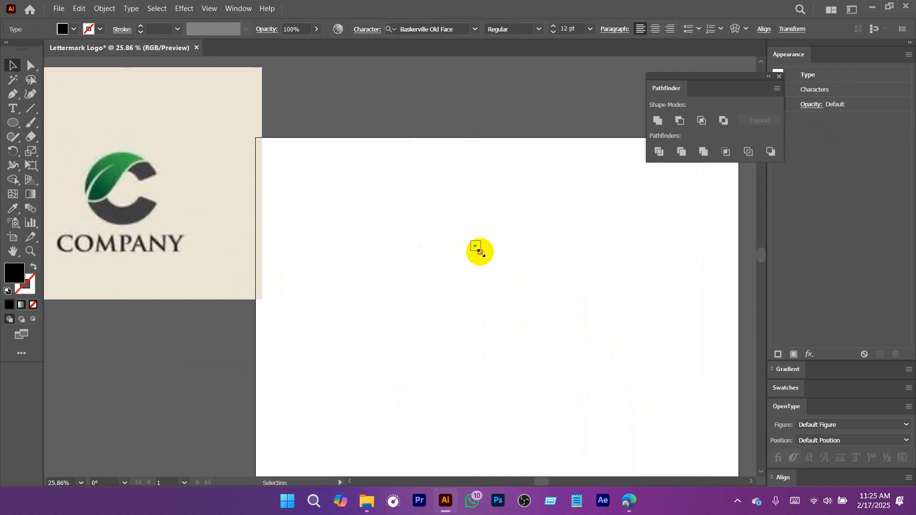
{"action": "left_click_drag", "start_coordinate": [479, 251], "coordinate": [607, 404]}
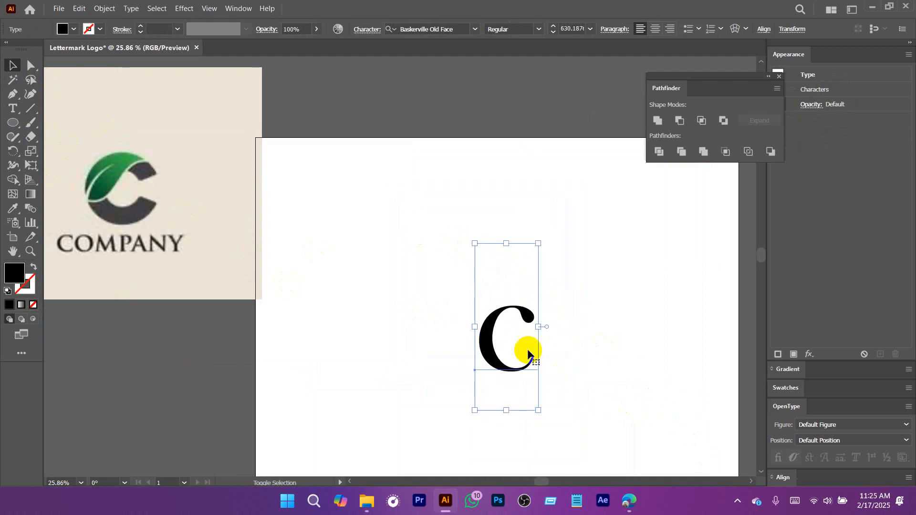
{"action": "left_click_drag", "start_coordinate": [527, 352], "coordinate": [501, 298]}
{"action": "left_click_drag", "start_coordinate": [574, 312], "coordinate": [565, 286]}
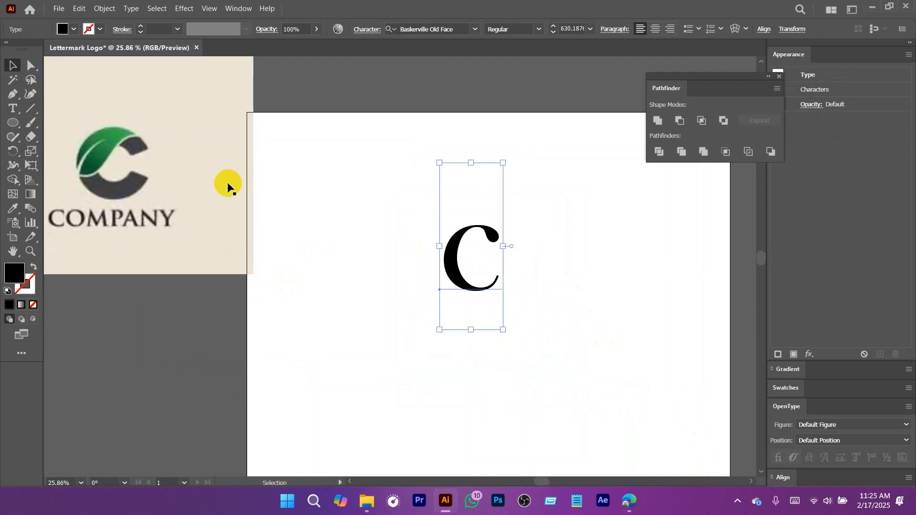
{"action": "left_click_drag", "start_coordinate": [656, 246], "coordinate": [584, 191]}
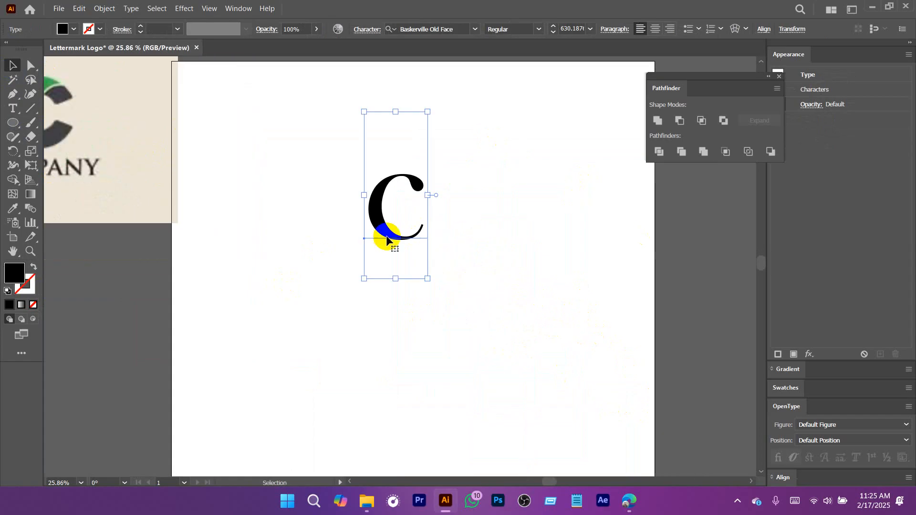
{"action": "left_click_drag", "start_coordinate": [382, 239], "coordinate": [272, 316]}
{"action": "left_click_drag", "start_coordinate": [354, 280], "coordinate": [377, 283]}
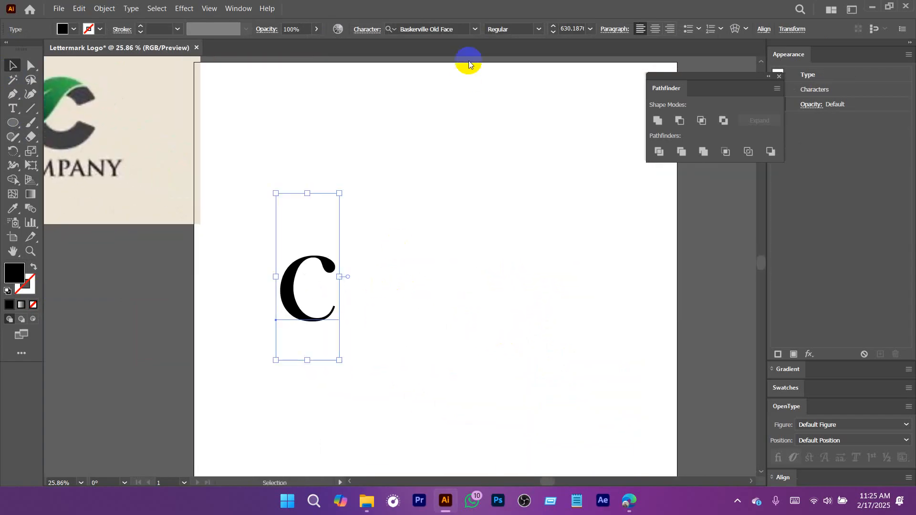
Change the letter c's font to Montserrat Bold.
{"action": "left_click", "coordinate": [475, 29]}
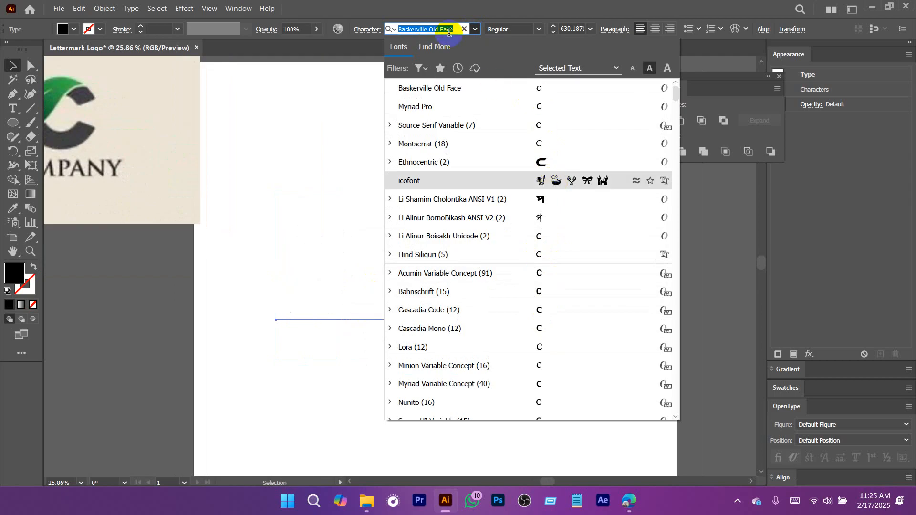
{"action": "type", "text": "mont"}
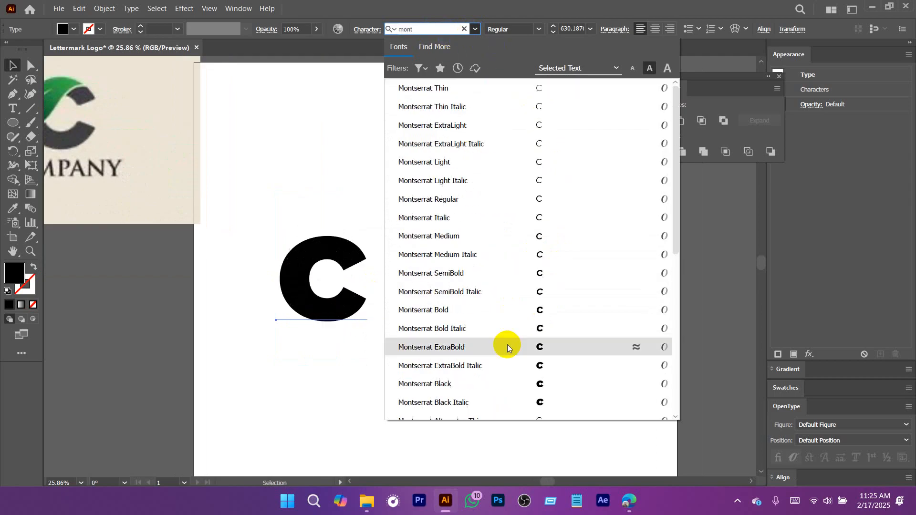
{"action": "left_click", "coordinate": [523, 309]}
{"action": "left_click_drag", "start_coordinate": [409, 300], "coordinate": [447, 282]}
Convert the letter c to outlines and move it up to the artboard's top edge.
{"action": "right_click", "coordinate": [432, 222]}
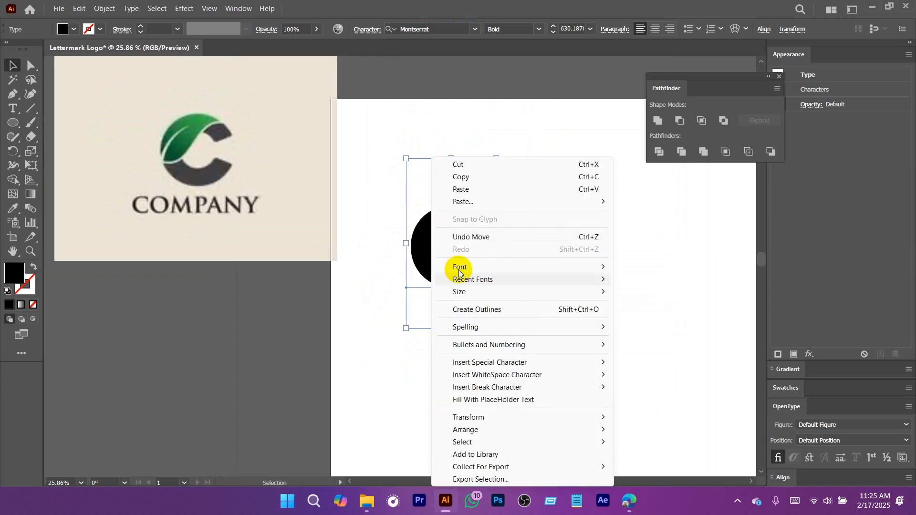
{"action": "left_click", "coordinate": [487, 310]}
{"action": "left_click_drag", "start_coordinate": [475, 266], "coordinate": [552, 147]}
{"action": "left_click", "coordinate": [456, 243]}
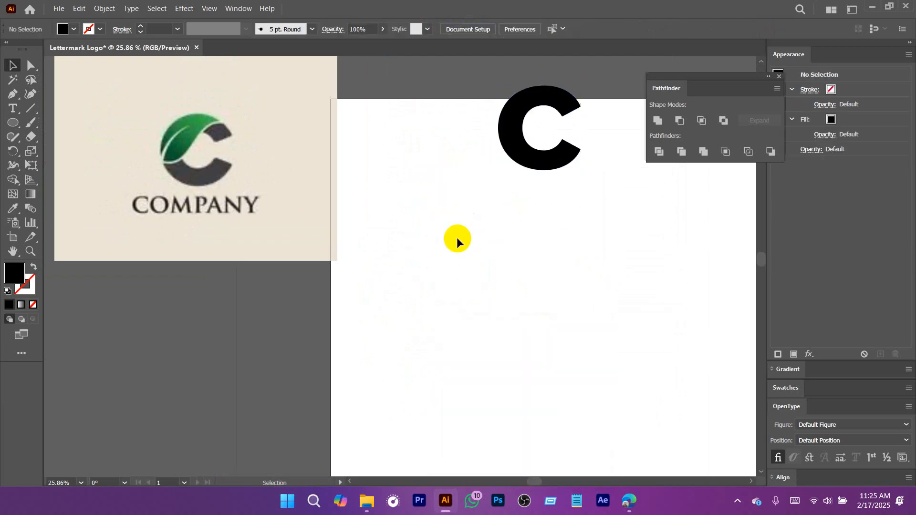
Draw a tall, narrow black ellipse on the artboard below and left of the letter c as the leaf's base shape.
{"action": "left_click_drag", "start_coordinate": [180, 123], "coordinate": [270, 183]}
{"action": "left_click_drag", "start_coordinate": [390, 224], "coordinate": [254, 220]}
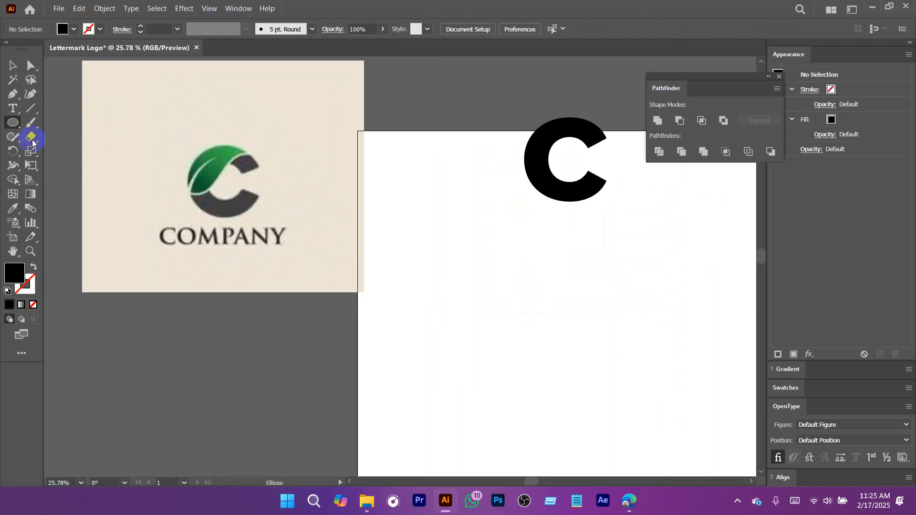
{"action": "left_click_drag", "start_coordinate": [423, 220], "coordinate": [474, 321]}
{"action": "scroll", "coordinate": [477, 324], "scroll_direction": "up", "scroll_amount": 2}
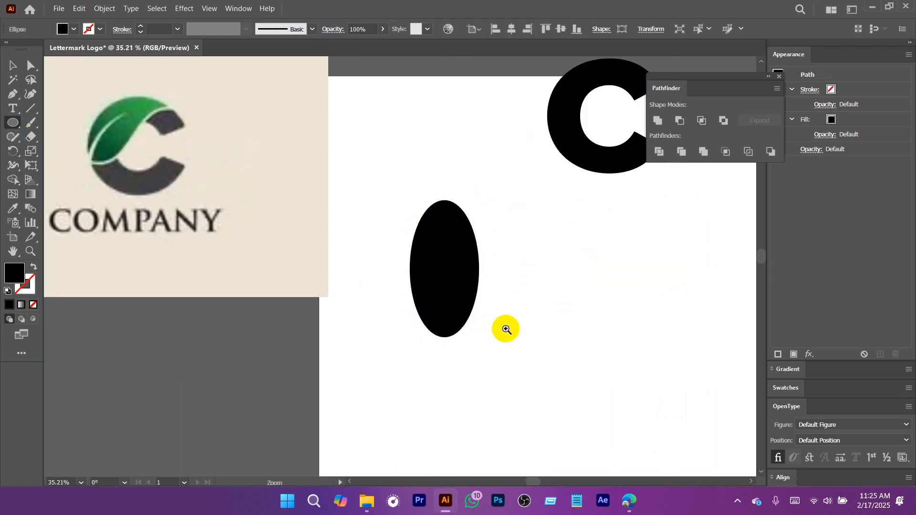
Convert the ellipse's top anchor point to a corner so the leaf has a pointed tip.
{"action": "key", "text": "a"}
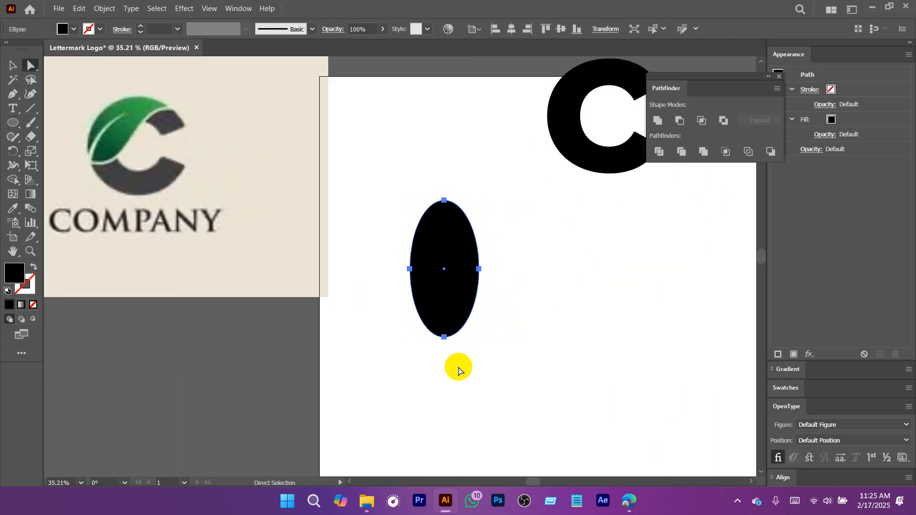
{"action": "left_click_drag", "start_coordinate": [427, 177], "coordinate": [463, 231]}
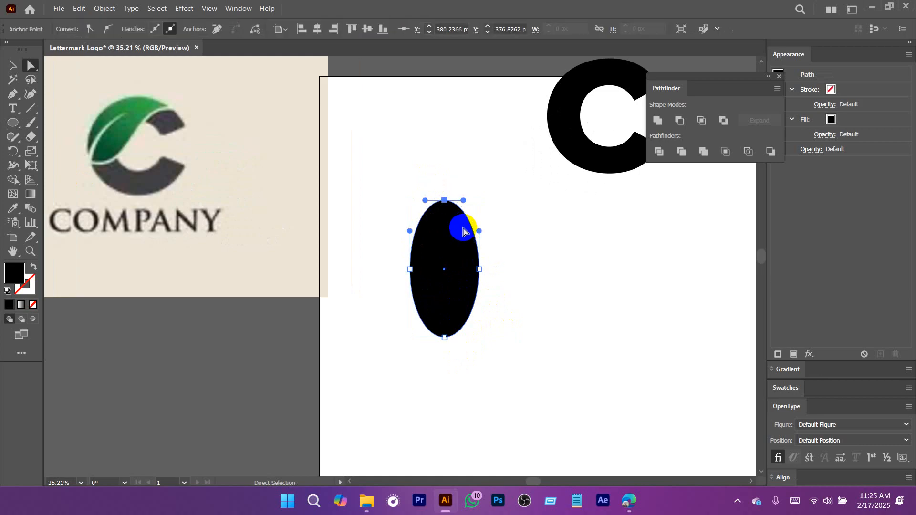
{"action": "left_click_drag", "start_coordinate": [411, 166], "coordinate": [462, 220]}
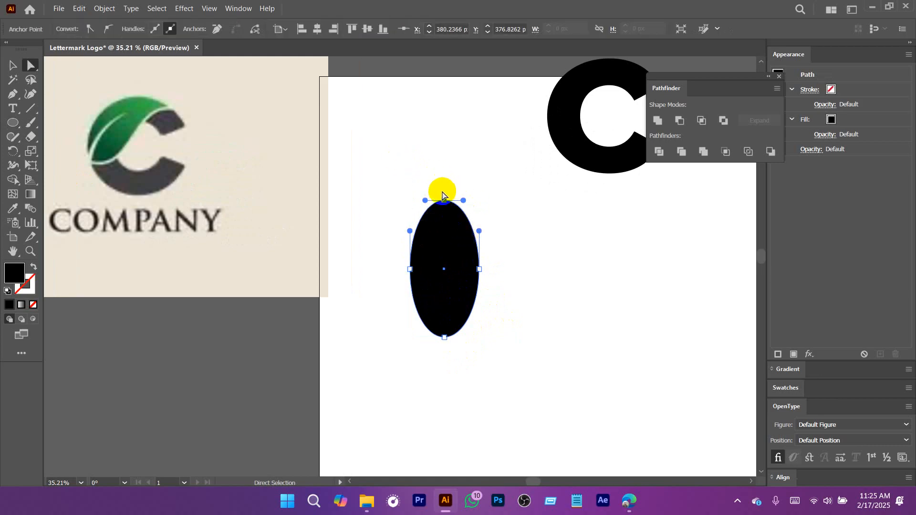
{"action": "left_click", "coordinate": [89, 28]}
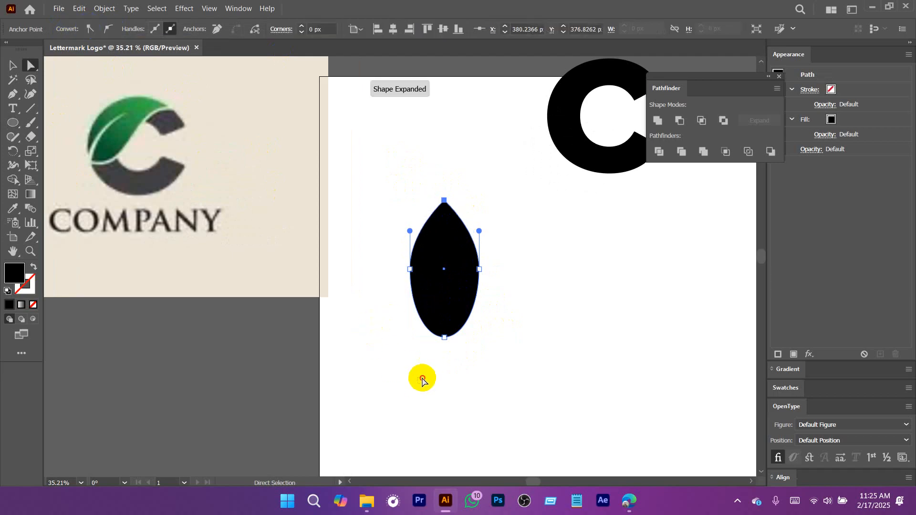
Reshape the leaf by shifting its two side anchors slightly down and placing the bottom anchor at about Y 803 px.
{"action": "left_click", "coordinate": [453, 338]}
{"action": "mouse_move", "coordinate": [445, 337]}
{"action": "left_mouse_down"}
{"action": "mouse_move", "coordinate": [445, 316]}
{"action": "mouse_move", "coordinate": [445, 324]}
{"action": "left_mouse_up"}
{"action": "left_click_drag", "start_coordinate": [387, 256], "coordinate": [487, 285]}
{"action": "left_click_drag", "start_coordinate": [478, 274], "coordinate": [477, 282]}
{"action": "left_click", "coordinate": [444, 326]}
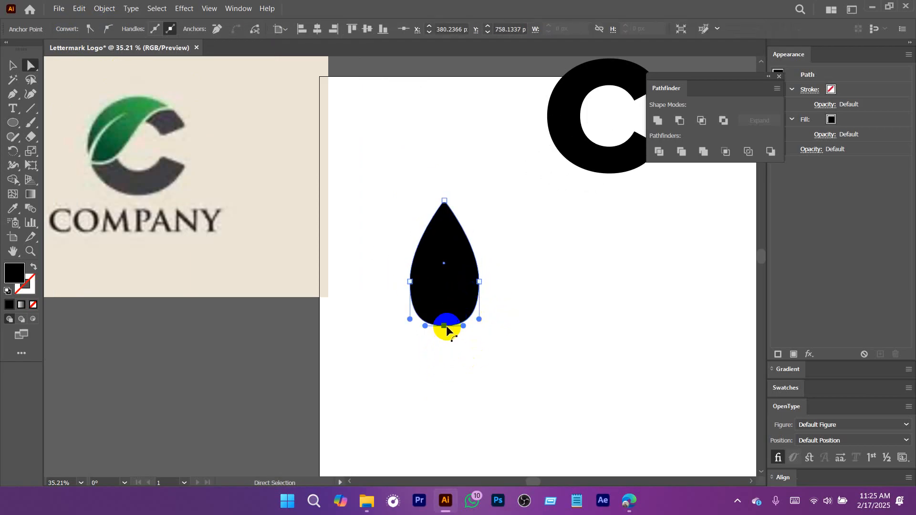
{"action": "left_click_drag", "start_coordinate": [446, 328], "coordinate": [443, 340]}
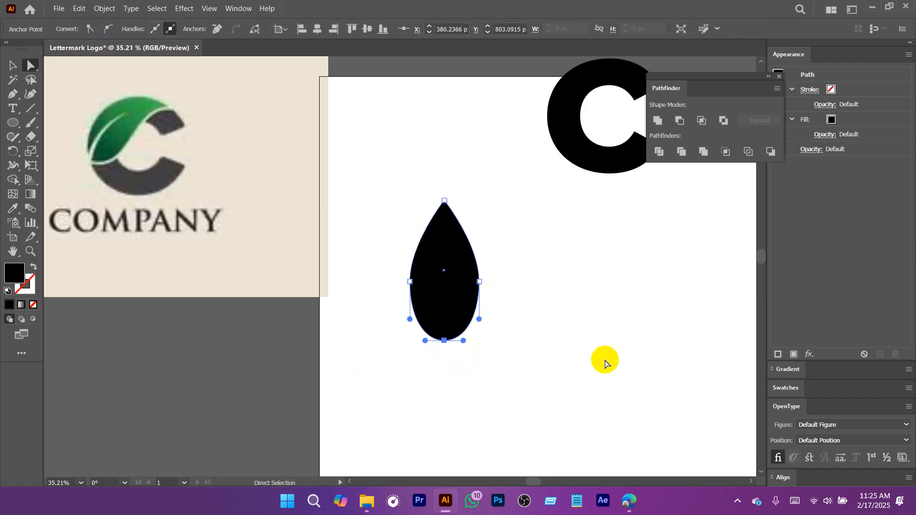
Convert the bottom anchor point of the black teardrop shape to a corner so both ends are pointed.
{"action": "left_click", "coordinate": [469, 356]}
{"action": "left_click", "coordinate": [456, 340]}
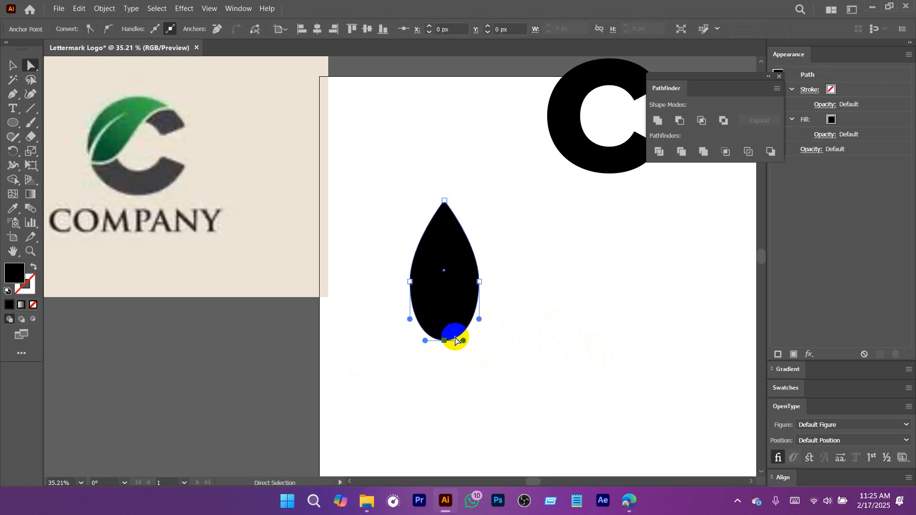
{"action": "left_click", "coordinate": [90, 28]}
{"action": "left_click", "coordinate": [523, 300]}
{"action": "left_click_drag", "start_coordinate": [526, 286], "coordinate": [521, 287]}
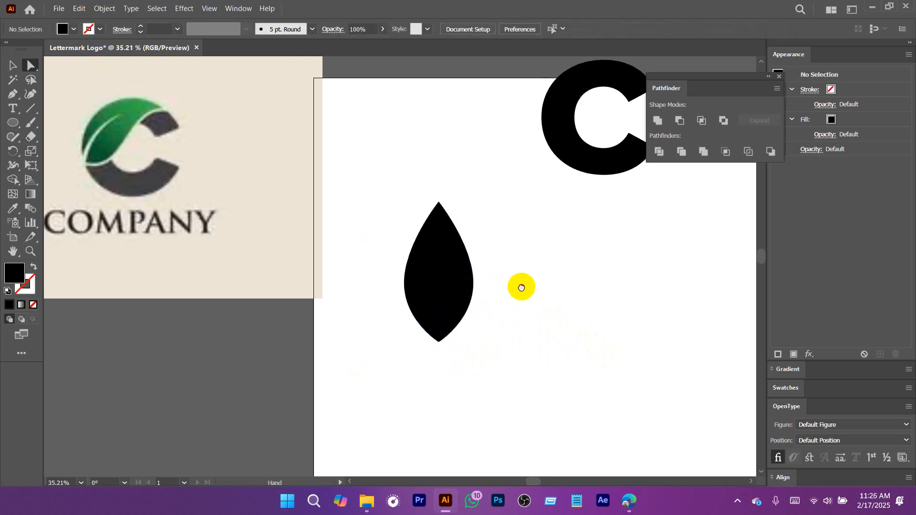
Rotate the leaf shape 90 degrees clockwise so it lies horizontally.
{"action": "key", "text": "v"}
{"action": "left_click", "coordinate": [455, 267]}
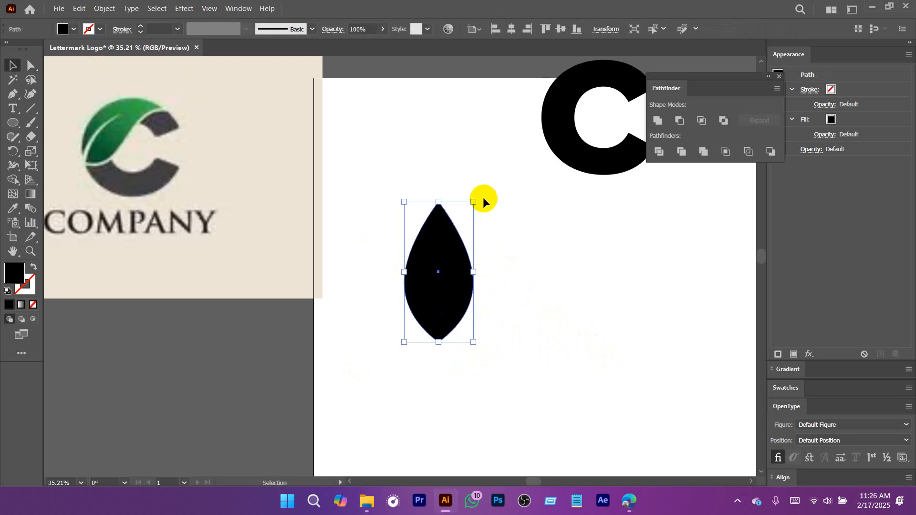
{"action": "left_click_drag", "start_coordinate": [482, 198], "coordinate": [524, 293]}
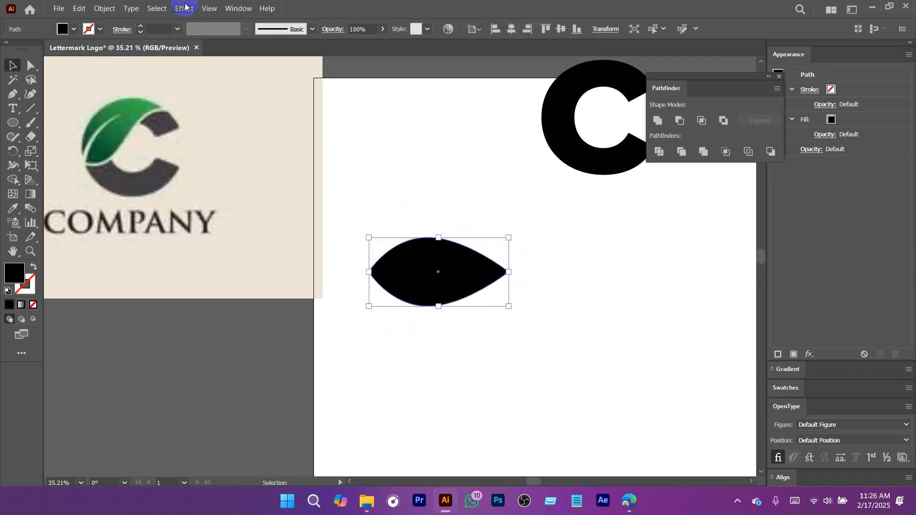
Apply a Flag warp effect to the leaf shape with a 23% horizontal bend.
{"action": "left_click", "coordinate": [185, 6]}
{"action": "mouse_move", "coordinate": [239, 186]}
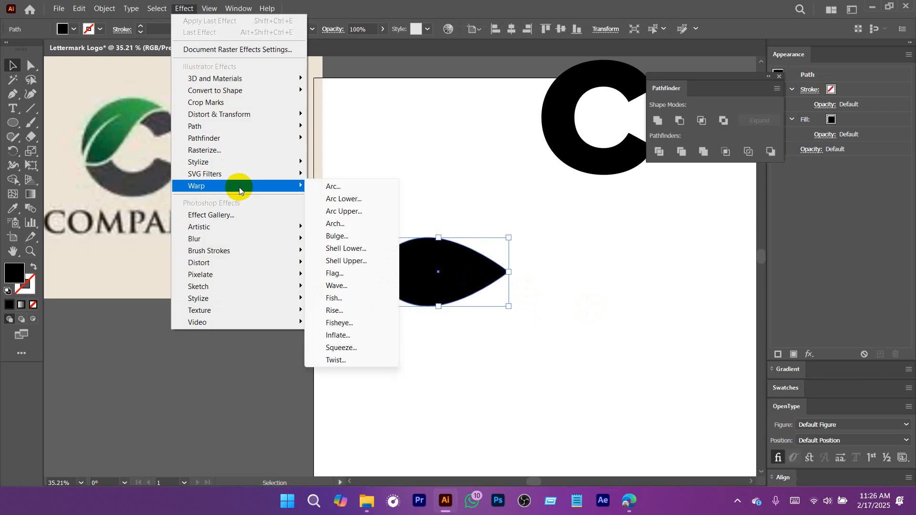
{"action": "left_click", "coordinate": [349, 192]}
{"action": "left_click_drag", "start_coordinate": [675, 114], "coordinate": [745, 72]}
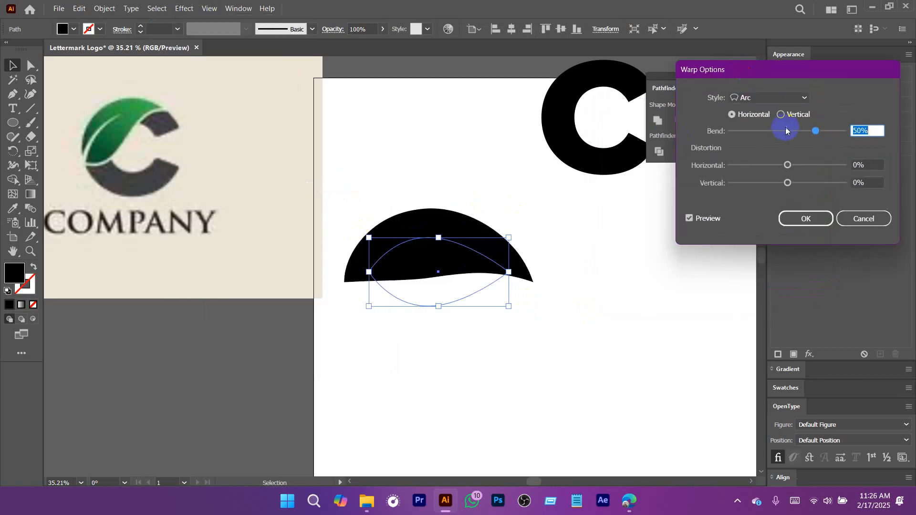
{"action": "left_click", "coordinate": [787, 98]}
{"action": "left_click", "coordinate": [757, 214]}
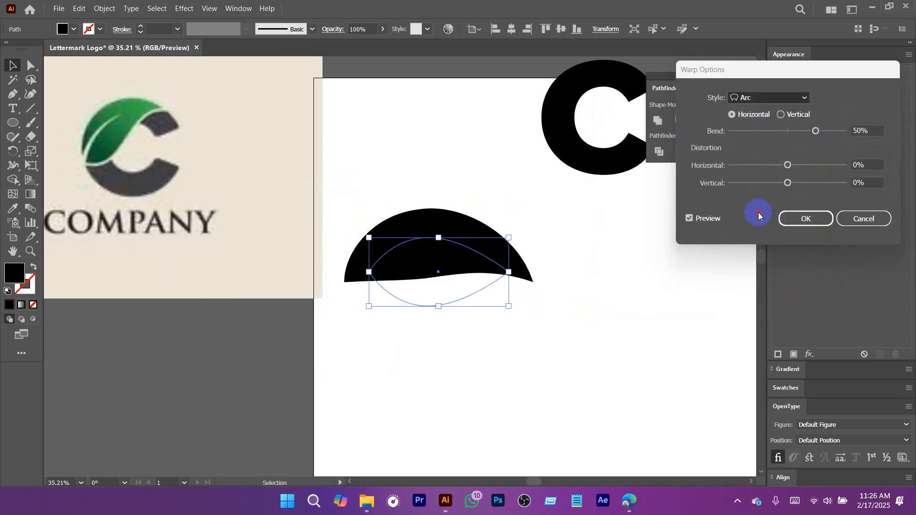
{"action": "left_click_drag", "start_coordinate": [816, 131], "coordinate": [800, 133]}
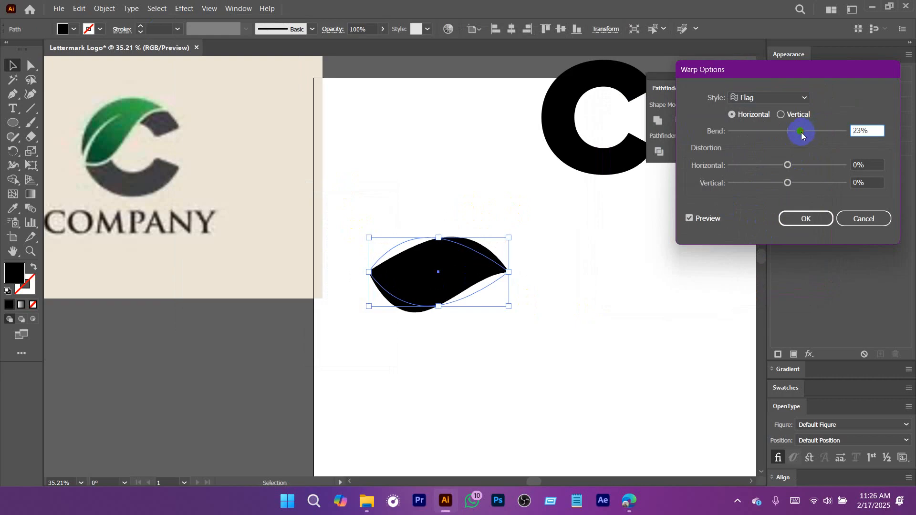
{"action": "left_click", "coordinate": [806, 218]}
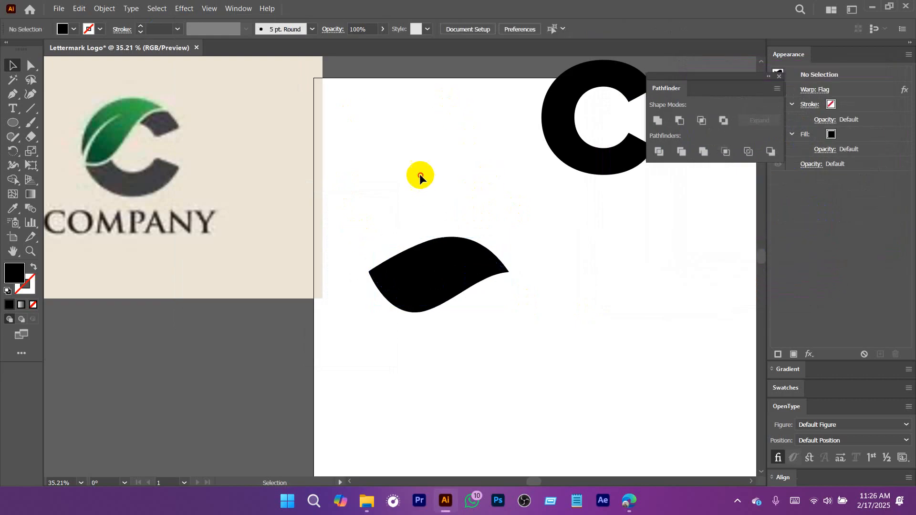
Expand the appearance of the warped leaf into an editable path.
{"action": "left_click", "coordinate": [105, 10]}
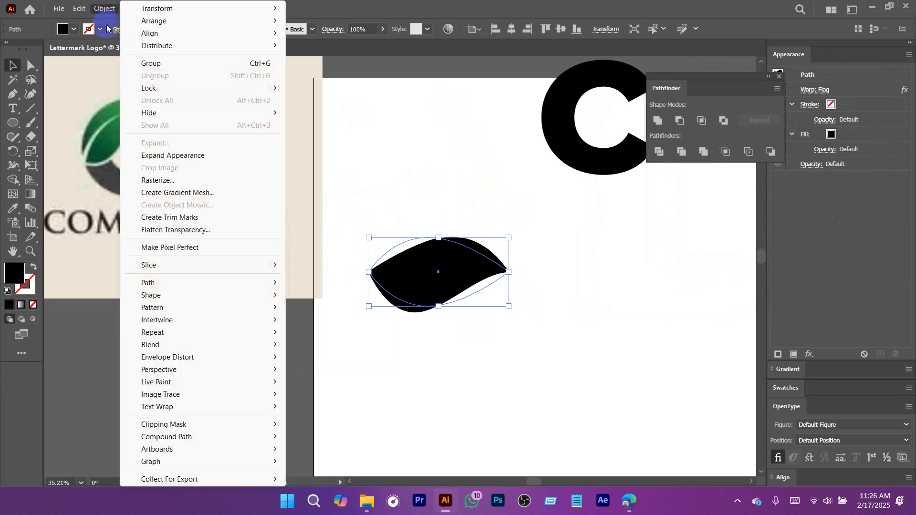
{"action": "left_click", "coordinate": [180, 155]}
{"action": "left_click", "coordinate": [215, 158]}
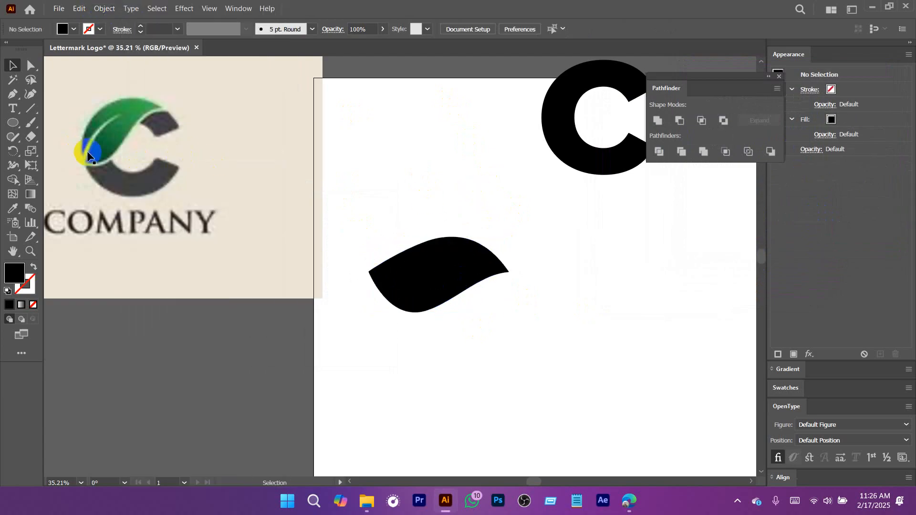
Draw a line segment from the leaf's left tip to past its middle and give it a 2 pt white stroke.
{"action": "left_click_drag", "start_coordinate": [407, 267], "coordinate": [538, 199]}
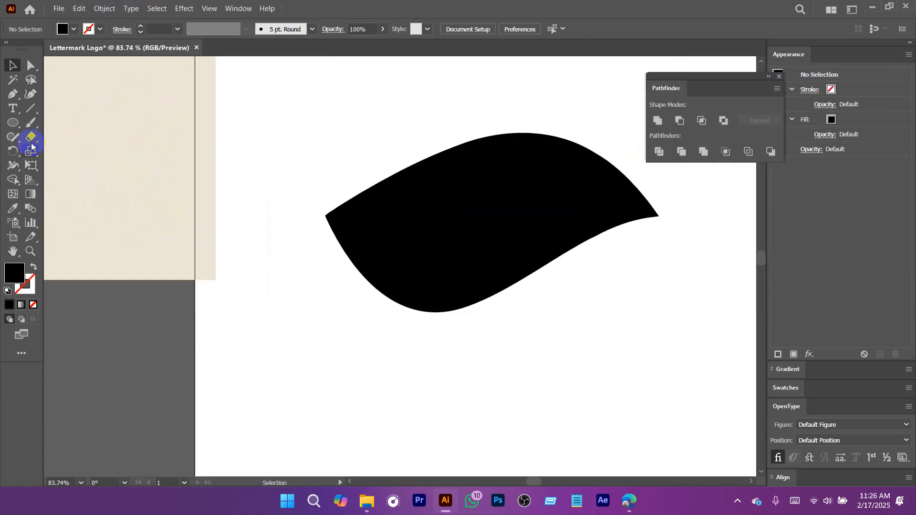
{"action": "left_click", "coordinate": [30, 109]}
{"action": "left_click_drag", "start_coordinate": [317, 215], "coordinate": [506, 210]}
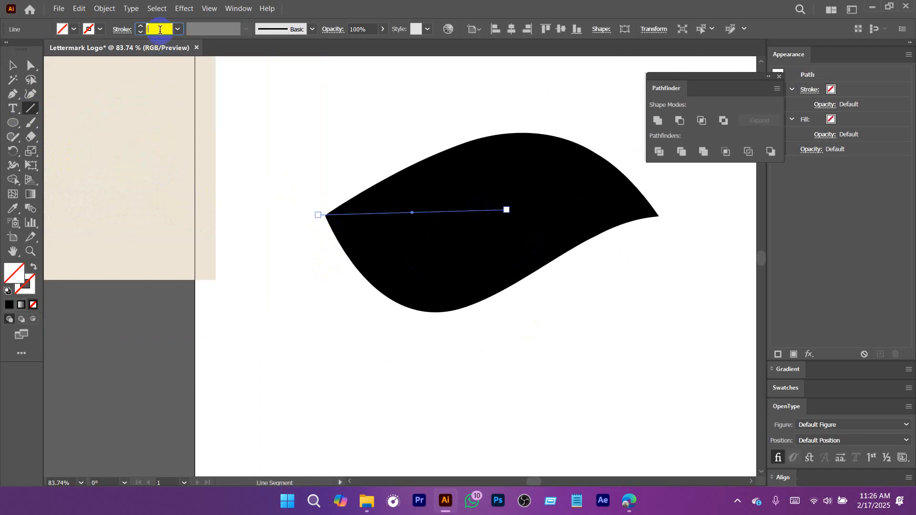
{"action": "left_click", "coordinate": [157, 28]}
{"action": "type", "text": "2"}
{"action": "key", "text": "Return"}
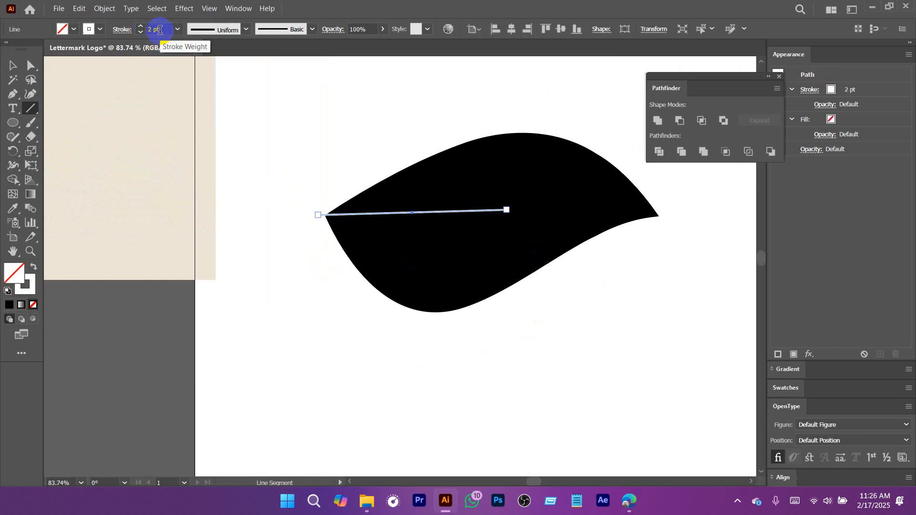
Convert the line's inner endpoint to a smooth point and bend the line into a gentle upward arc.
{"action": "left_click", "coordinate": [29, 67]}
{"action": "scroll", "coordinate": [454, 266], "scroll_direction": "down", "scroll_amount": 3}
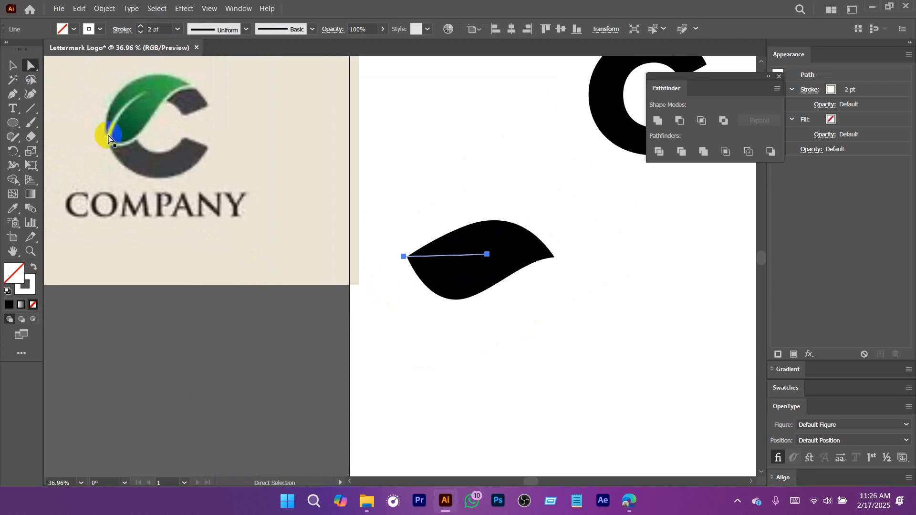
{"action": "scroll", "coordinate": [466, 286], "scroll_direction": "up", "scroll_amount": 4}
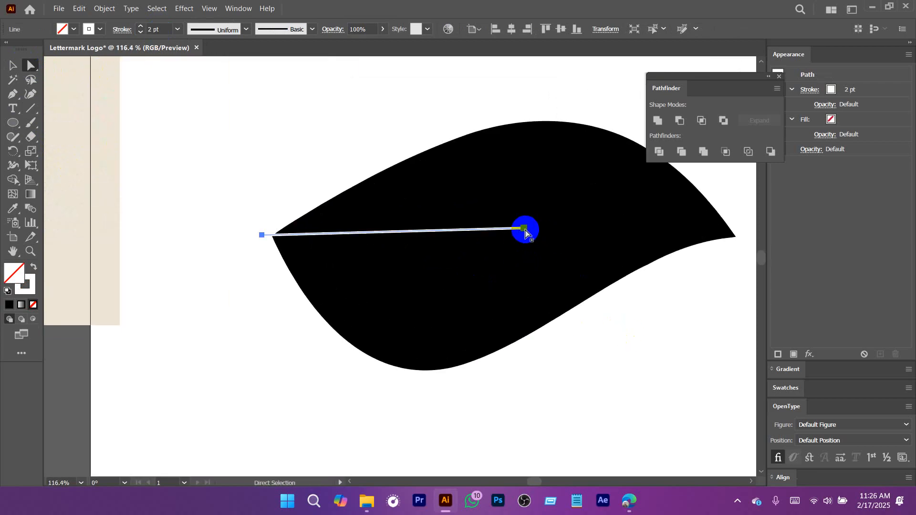
{"action": "left_click", "coordinate": [524, 230]}
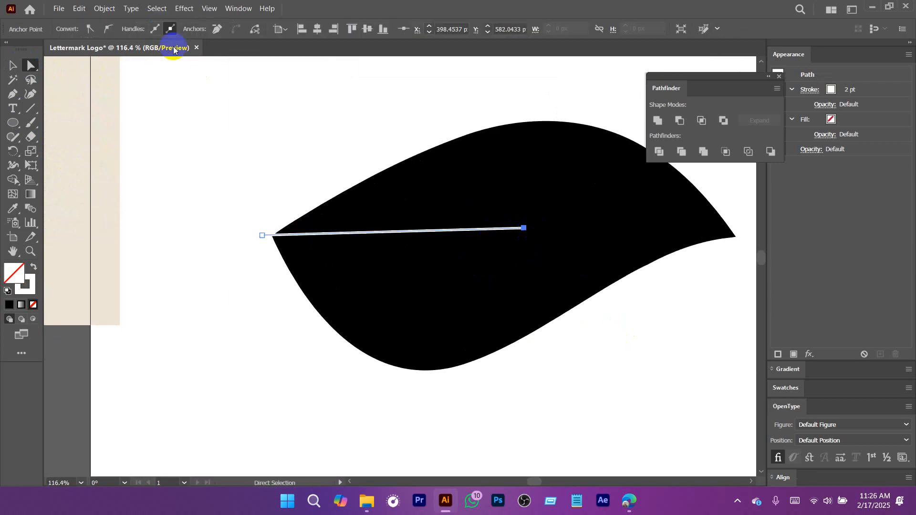
{"action": "left_click", "coordinate": [109, 30]}
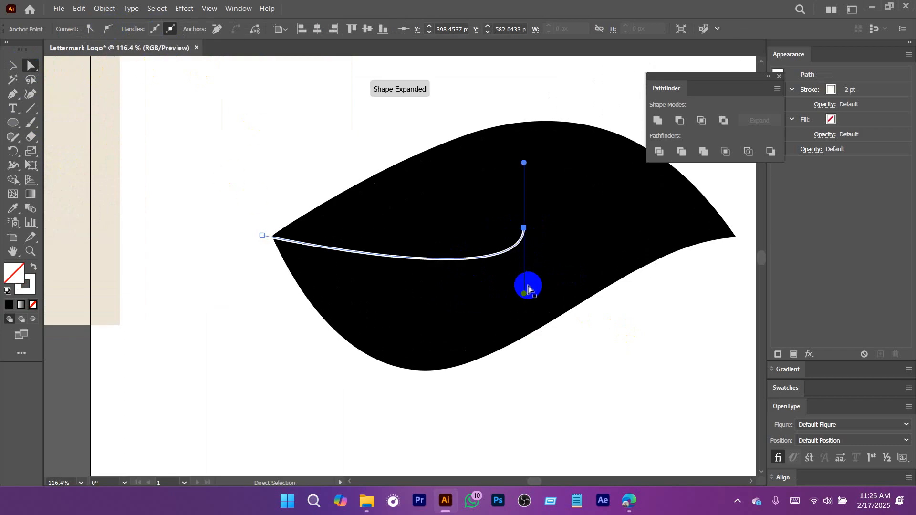
{"action": "left_click_drag", "start_coordinate": [523, 294], "coordinate": [346, 200]}
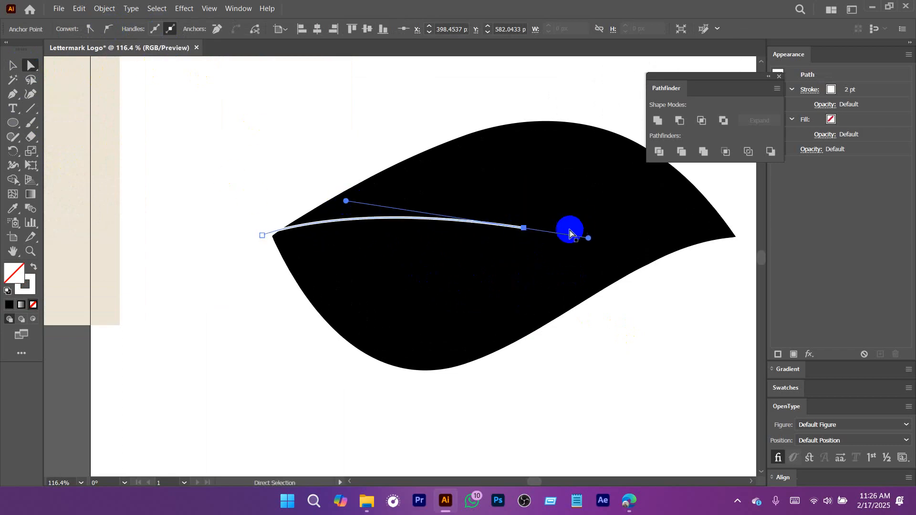
Reposition both endpoints of the vein line, make the outer one smooth, and align it with the leaf's left tip.
{"action": "left_click", "coordinate": [525, 229]}
{"action": "left_click_drag", "start_coordinate": [524, 229], "coordinate": [556, 205]}
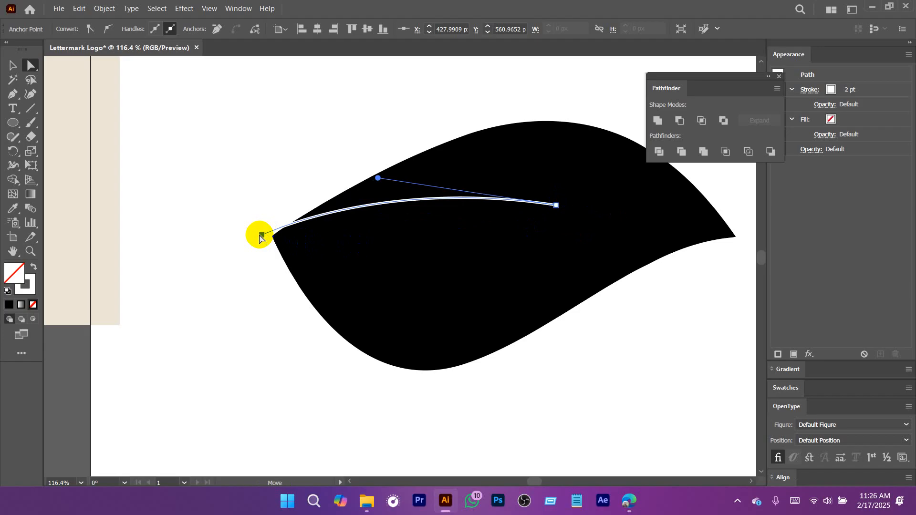
{"action": "left_click_drag", "start_coordinate": [261, 236], "coordinate": [263, 253]}
{"action": "left_click", "coordinate": [108, 30]}
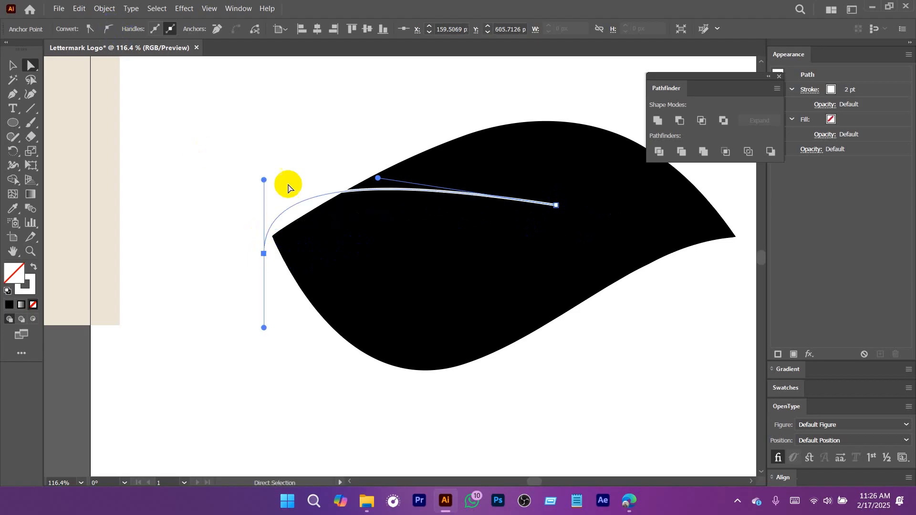
{"action": "left_click_drag", "start_coordinate": [264, 181], "coordinate": [358, 218]}
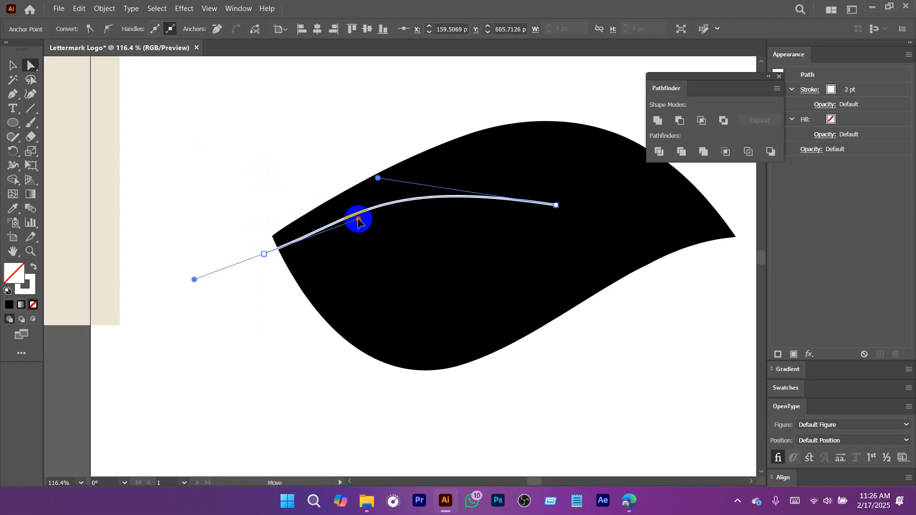
{"action": "scroll", "coordinate": [370, 288], "scroll_direction": "up", "scroll_amount": 3}
{"action": "left_click_drag", "start_coordinate": [251, 281], "coordinate": [260, 251]}
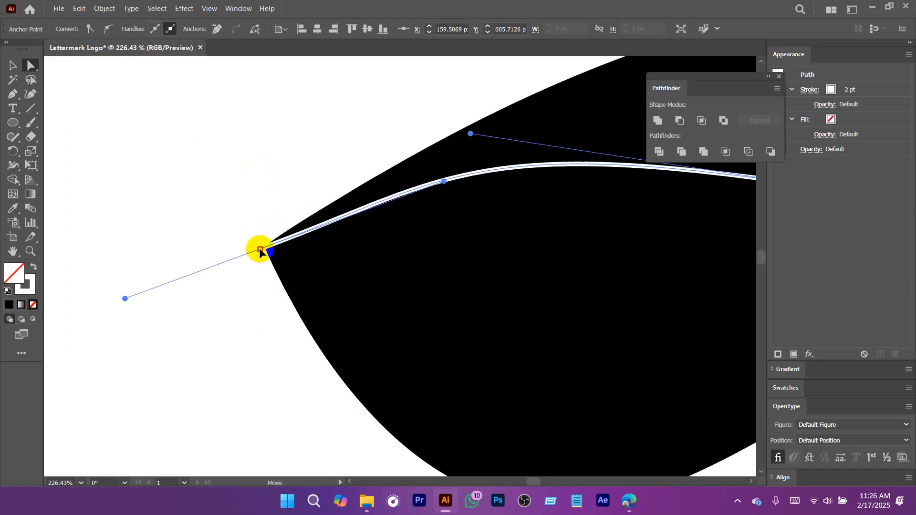
Extend the vein's inner end toward the right and adjust both direction handles to form a flowing S-curve.
{"action": "scroll", "coordinate": [458, 282], "scroll_direction": "down", "scroll_amount": 4}
{"action": "left_click_drag", "start_coordinate": [527, 286], "coordinate": [362, 289]}
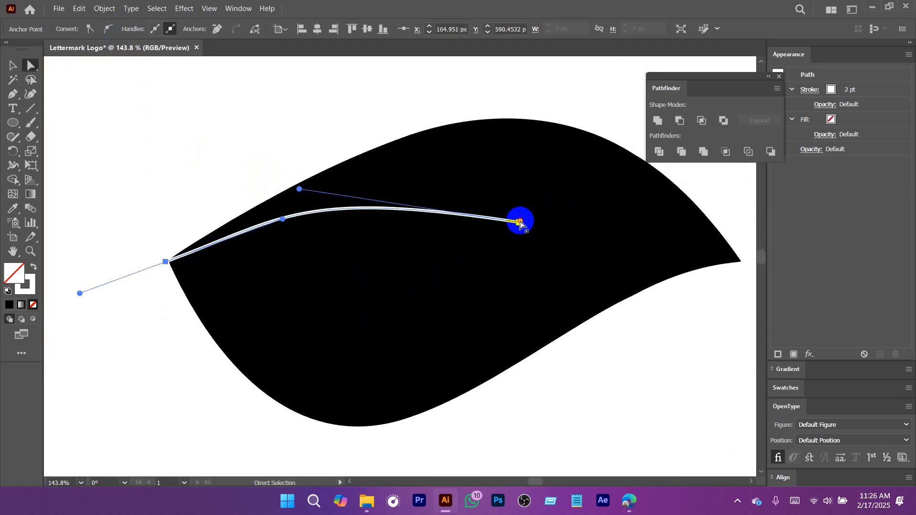
{"action": "left_click_drag", "start_coordinate": [520, 221], "coordinate": [549, 212]}
{"action": "left_click_drag", "start_coordinate": [330, 180], "coordinate": [439, 166]}
{"action": "left_click_drag", "start_coordinate": [277, 218], "coordinate": [377, 280]}
{"action": "left_click_drag", "start_coordinate": [550, 212], "coordinate": [554, 214]}
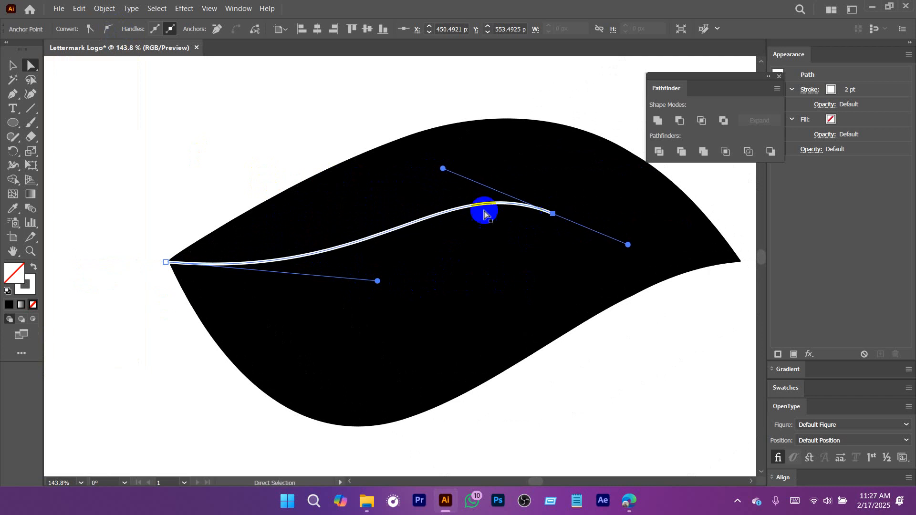
{"action": "left_click_drag", "start_coordinate": [323, 156], "coordinate": [256, 164]}
{"action": "left_click", "coordinate": [275, 156]}
Apply the triangular variable width profile to the vein line so it tapers toward its inner end.
{"action": "left_click_drag", "start_coordinate": [421, 255], "coordinate": [308, 277]}
{"action": "left_click_drag", "start_coordinate": [307, 277], "coordinate": [490, 333]}
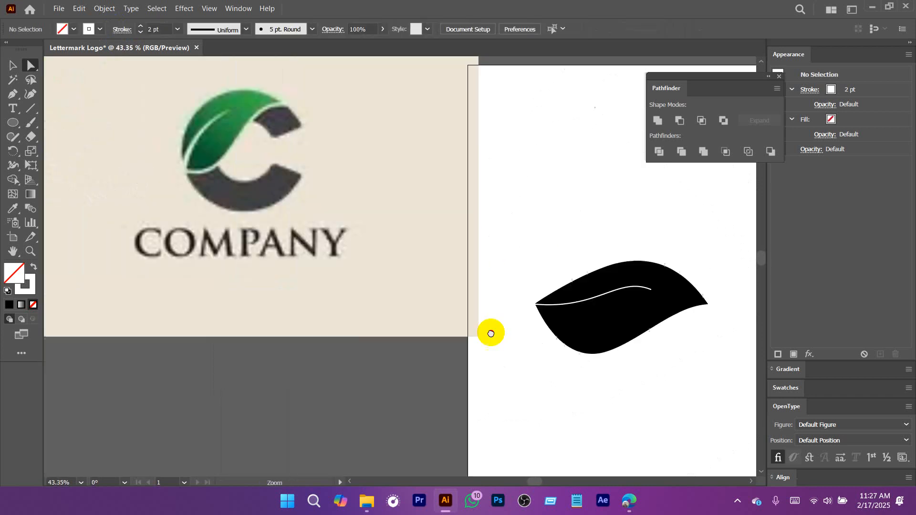
{"action": "left_click_drag", "start_coordinate": [546, 257], "coordinate": [339, 204]}
{"action": "left_click_drag", "start_coordinate": [401, 258], "coordinate": [412, 259]}
{"action": "left_click", "coordinate": [380, 243]}
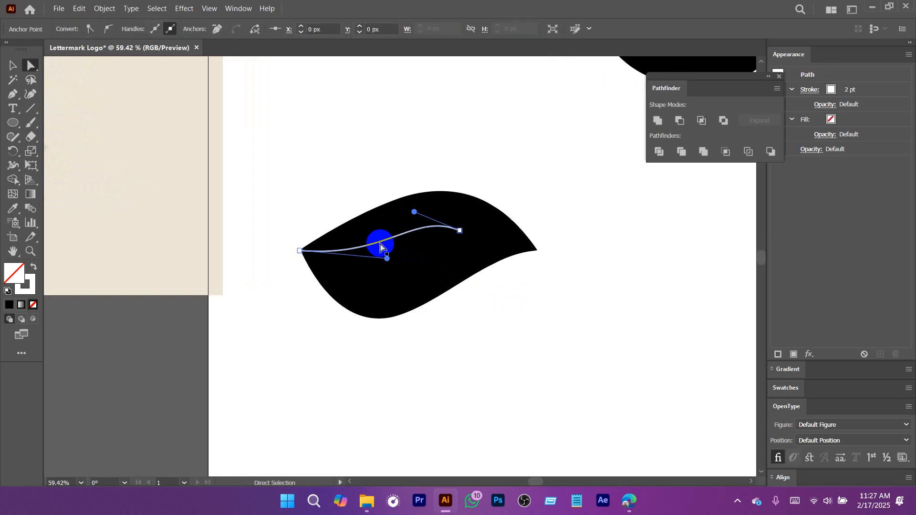
{"action": "key", "text": "v"}
{"action": "left_click", "coordinate": [374, 239]}
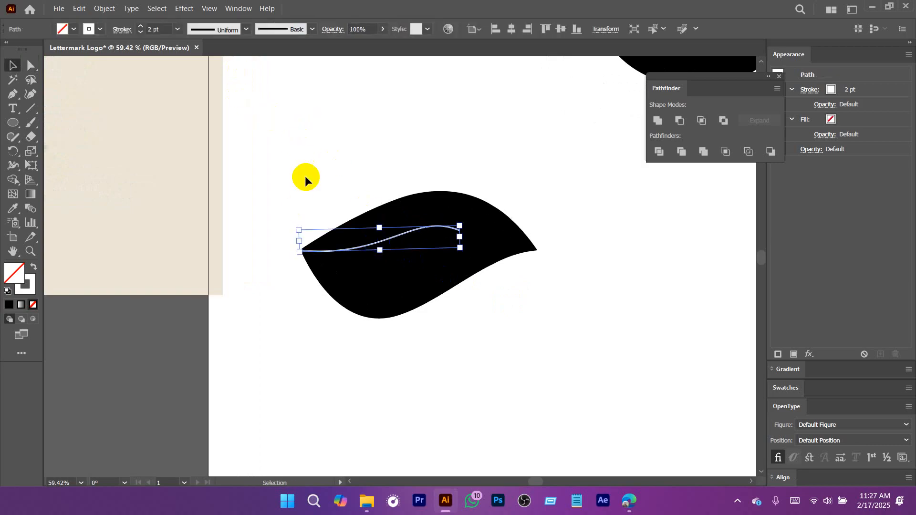
{"action": "left_click", "coordinate": [230, 32]}
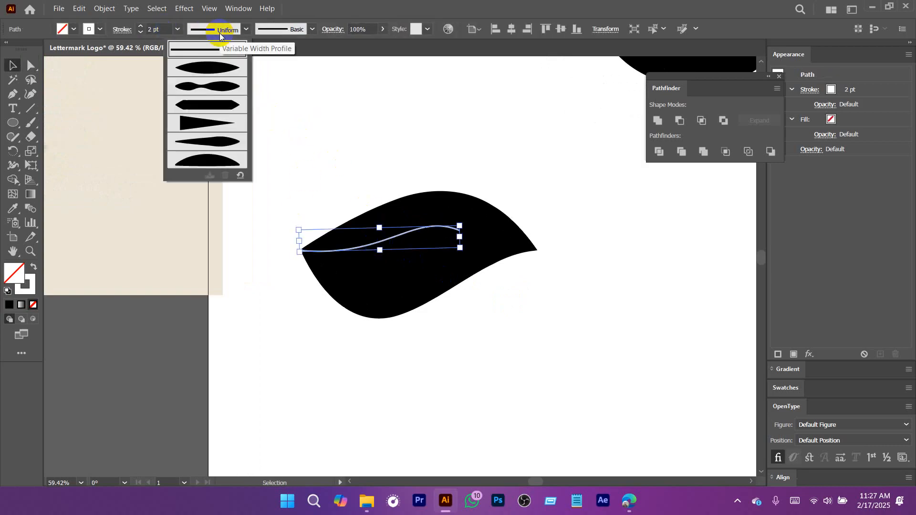
{"action": "left_click", "coordinate": [206, 122]}
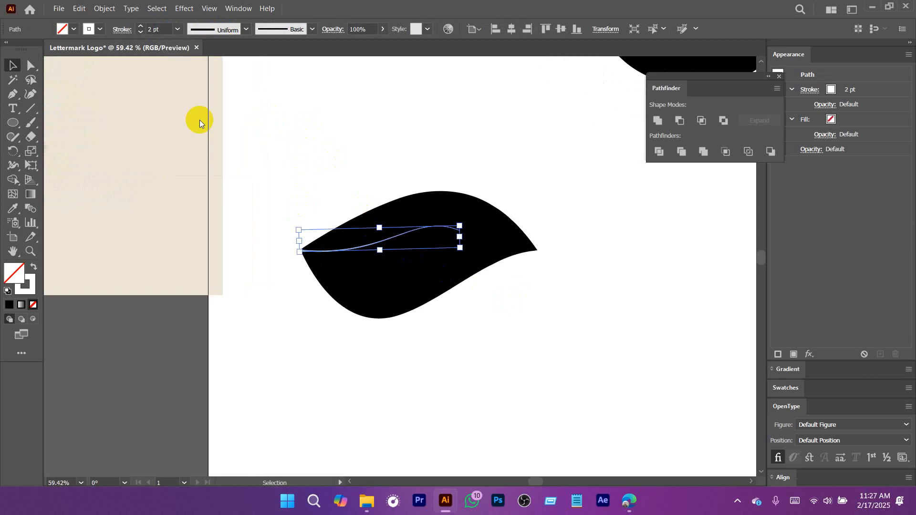
Increase the stroke weight of the tapered vein line to 14 pt.
{"action": "left_click", "coordinate": [140, 26]}
{"action": "left_click", "coordinate": [140, 26]}
{"action": "left_click", "coordinate": [140, 26]}
{"action": "left_click", "coordinate": [366, 137]}
Examine the tapered vein and the leaf body up close, selecting each in turn as a separate object.
{"action": "mouse_move", "coordinate": [539, 234]}
{"action": "left_mouse_down"}
{"action": "mouse_move", "coordinate": [431, 249]}
{"action": "mouse_move", "coordinate": [479, 259]}
{"action": "mouse_move", "coordinate": [517, 249]}
{"action": "mouse_move", "coordinate": [640, 353]}
{"action": "mouse_move", "coordinate": [541, 323]}
{"action": "left_mouse_up"}
{"action": "key", "text": "z"}
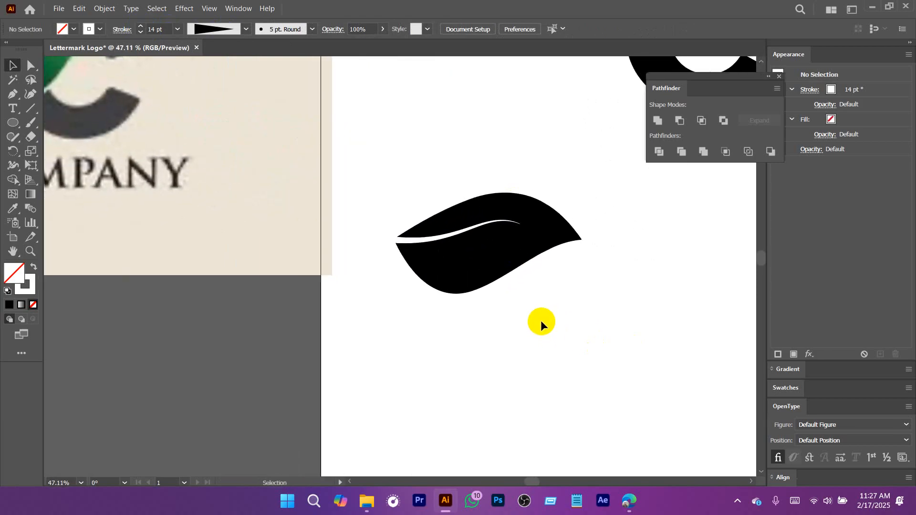
{"action": "left_click_drag", "start_coordinate": [458, 257], "coordinate": [457, 269]}
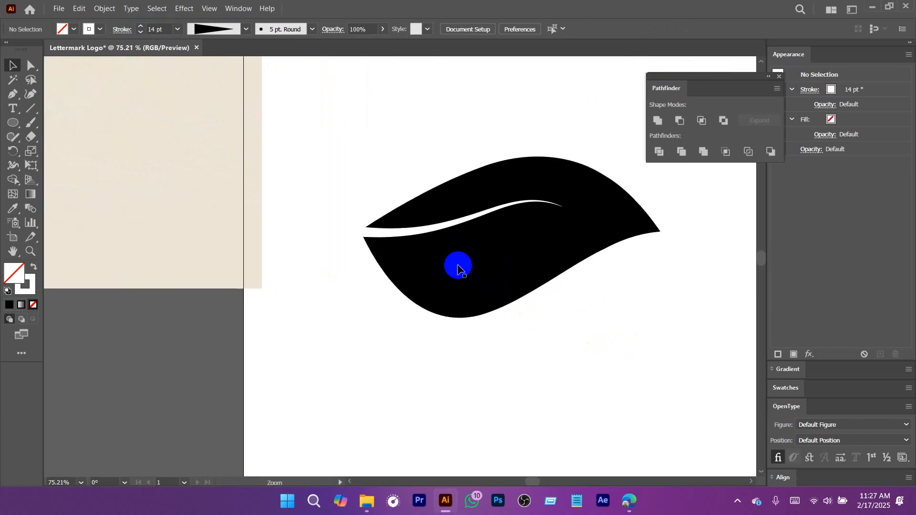
{"action": "left_click", "coordinate": [416, 234]}
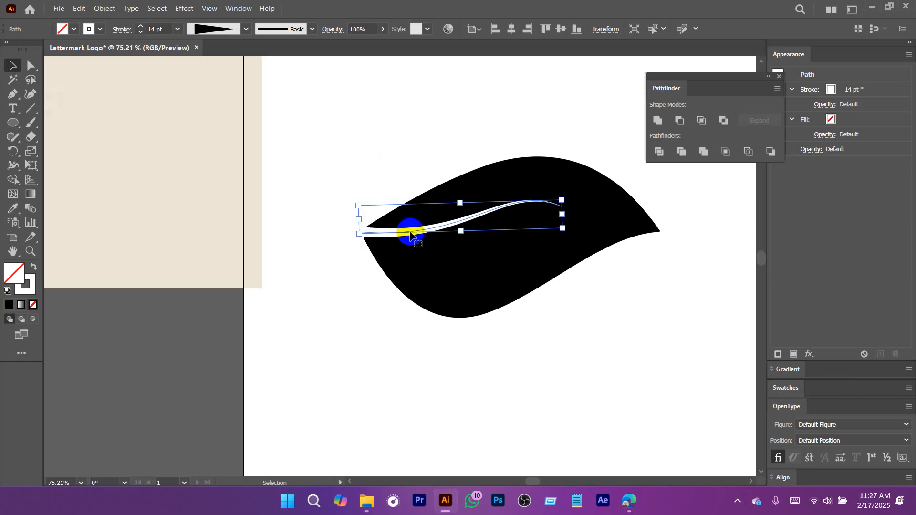
{"action": "left_click", "coordinate": [454, 284]}
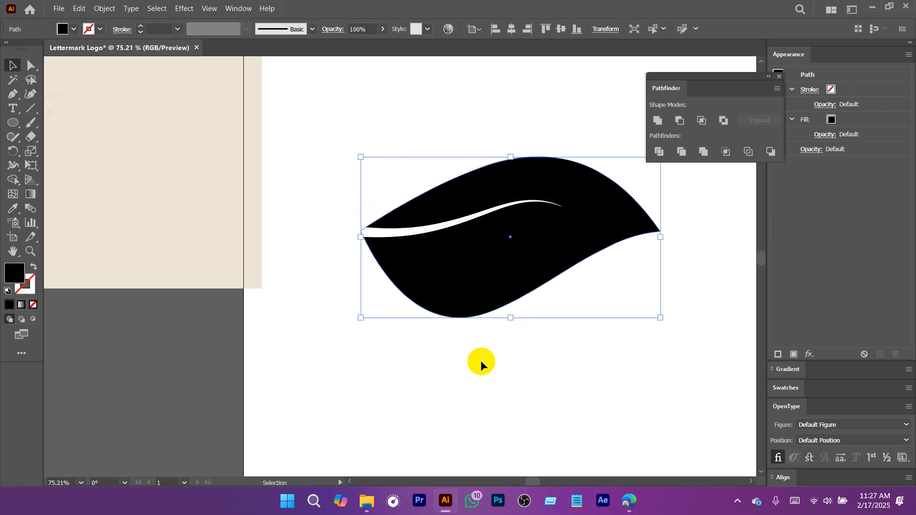
{"action": "left_click", "coordinate": [406, 232]}
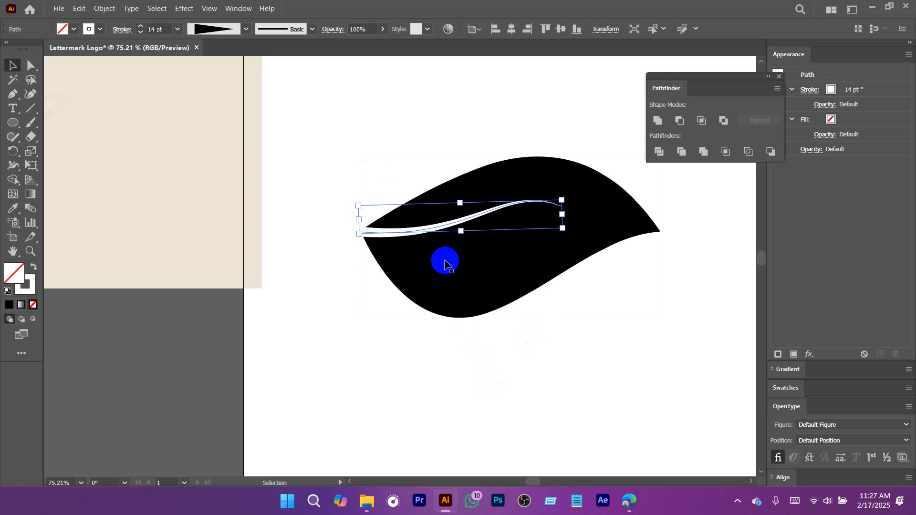
{"action": "left_click", "coordinate": [424, 355]}
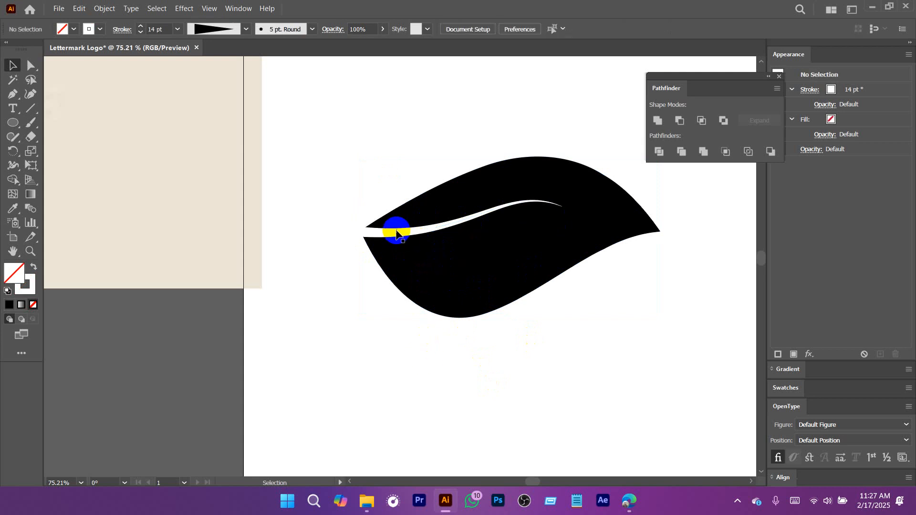
{"action": "left_click", "coordinate": [396, 231]}
{"action": "left_click", "coordinate": [477, 298]}
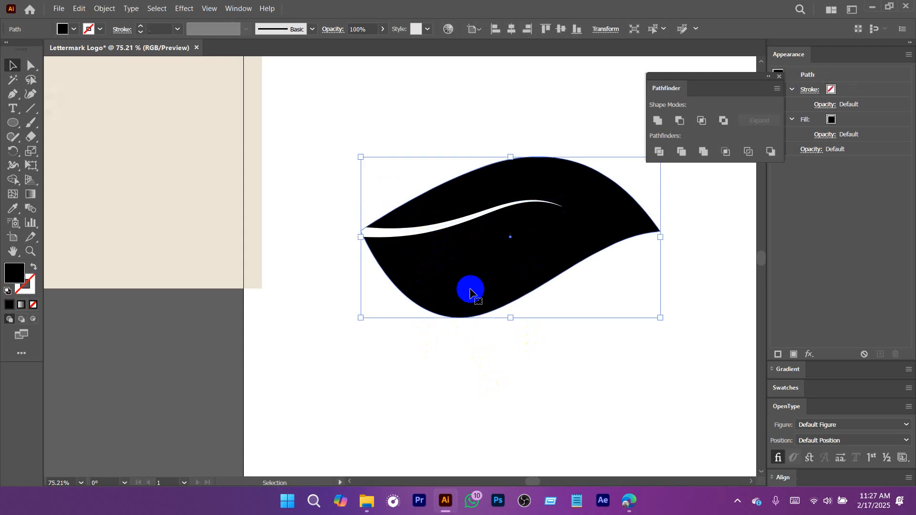
{"action": "left_click", "coordinate": [399, 382]}
Set the tapered vein line's stroke weight to 20 pt.
{"action": "left_click", "coordinate": [394, 234]}
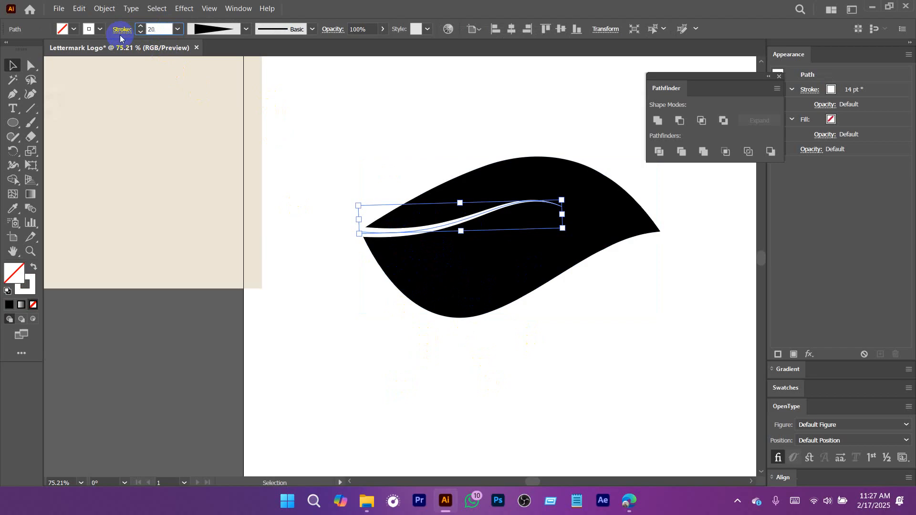
{"action": "key", "text": "Return"}
{"action": "left_click", "coordinate": [249, 104]}
Examine the fill and stroke color settings of the leaf shape and of the vein line.
{"action": "scroll", "coordinate": [431, 273], "scroll_direction": "up", "scroll_amount": 2}
{"action": "left_click", "coordinate": [444, 229]}
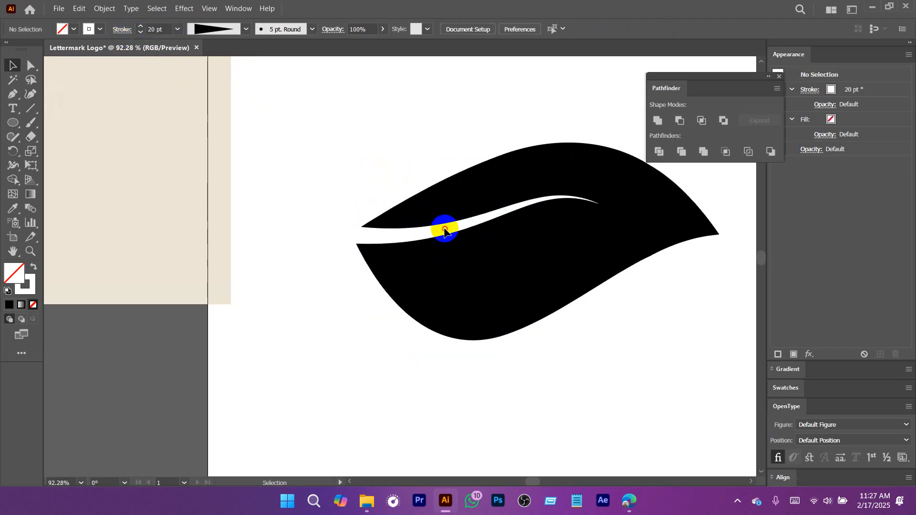
{"action": "left_click", "coordinate": [474, 310]}
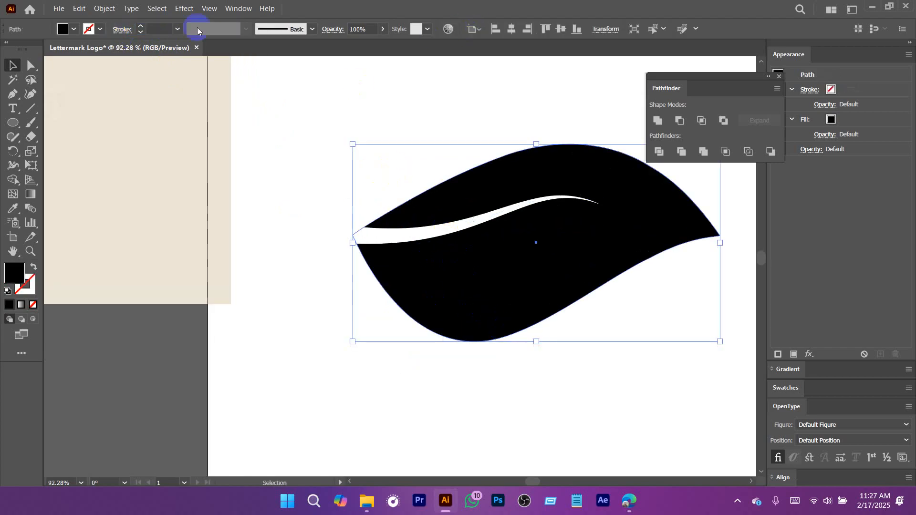
{"action": "left_click", "coordinate": [75, 30]}
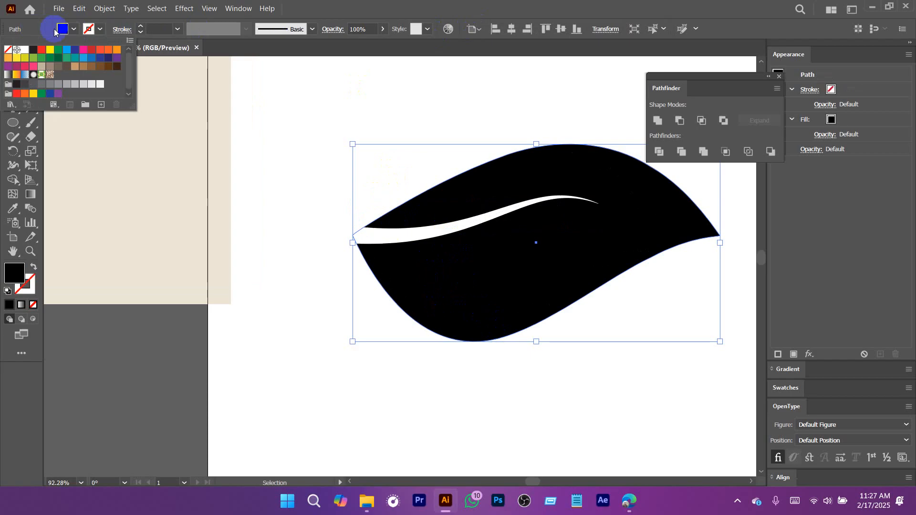
{"action": "left_click", "coordinate": [102, 32]}
{"action": "left_click", "coordinate": [89, 30]}
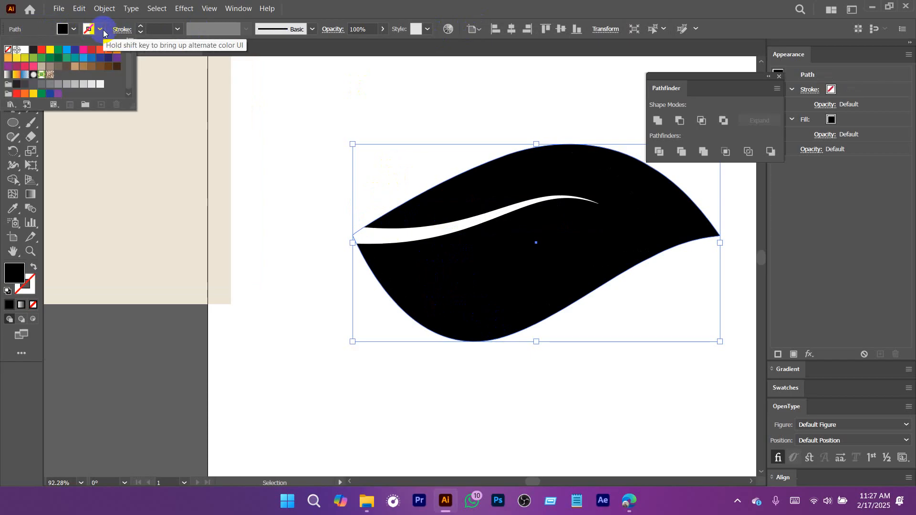
{"action": "left_click", "coordinate": [104, 31]}
{"action": "left_click", "coordinate": [409, 235]}
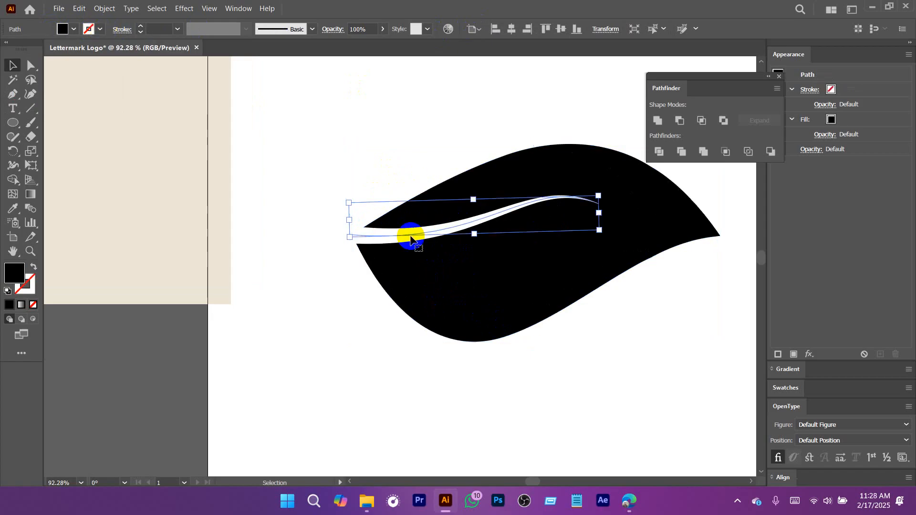
{"action": "left_click", "coordinate": [72, 31]}
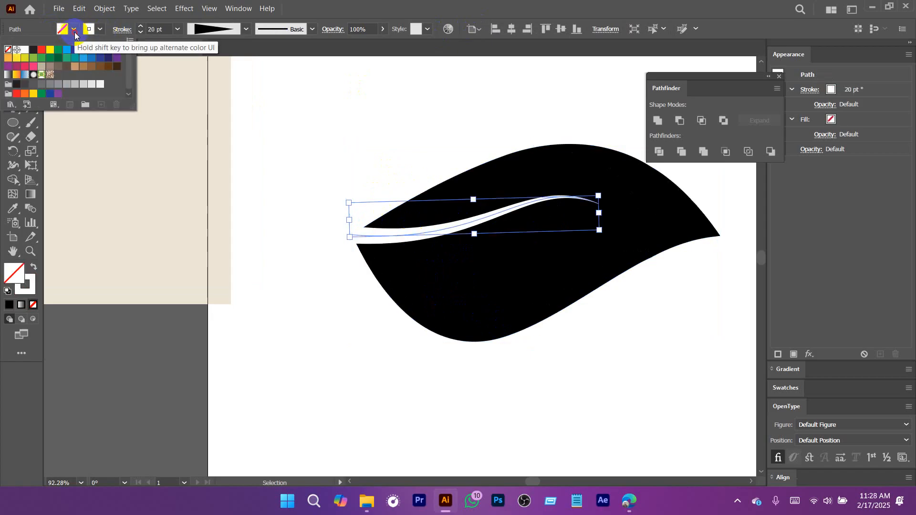
{"action": "left_click", "coordinate": [74, 30]}
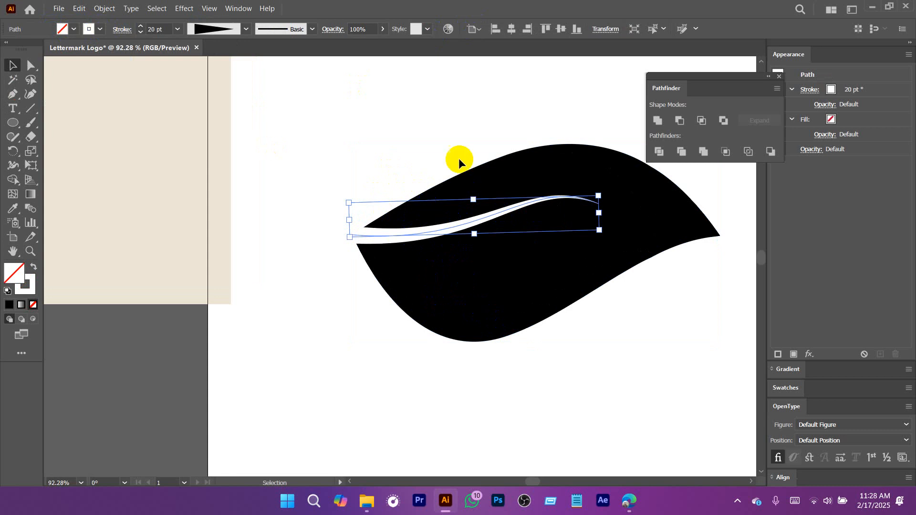
Convert the vein's tapered stroke into a filled outline shape with Expand Appearance.
{"action": "left_click", "coordinate": [431, 253]}
{"action": "left_click", "coordinate": [420, 236]}
{"action": "left_click", "coordinate": [111, 10]}
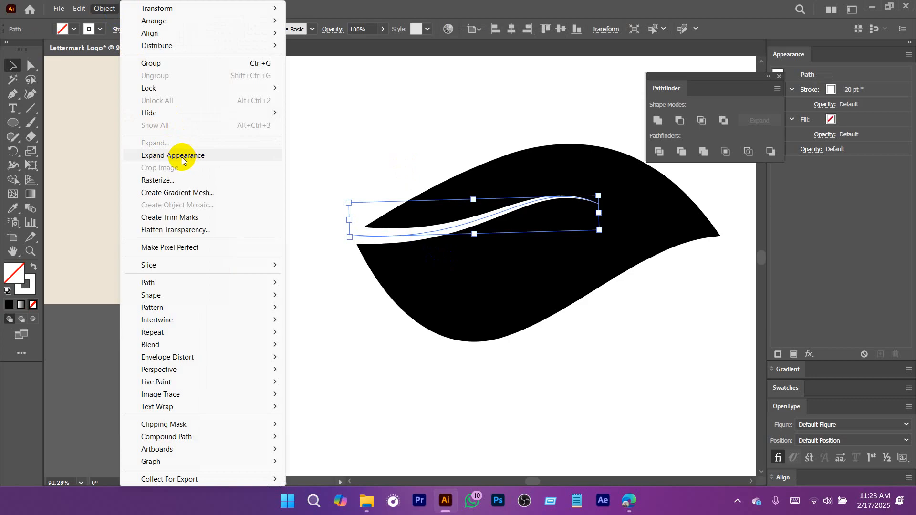
{"action": "left_click", "coordinate": [150, 155]}
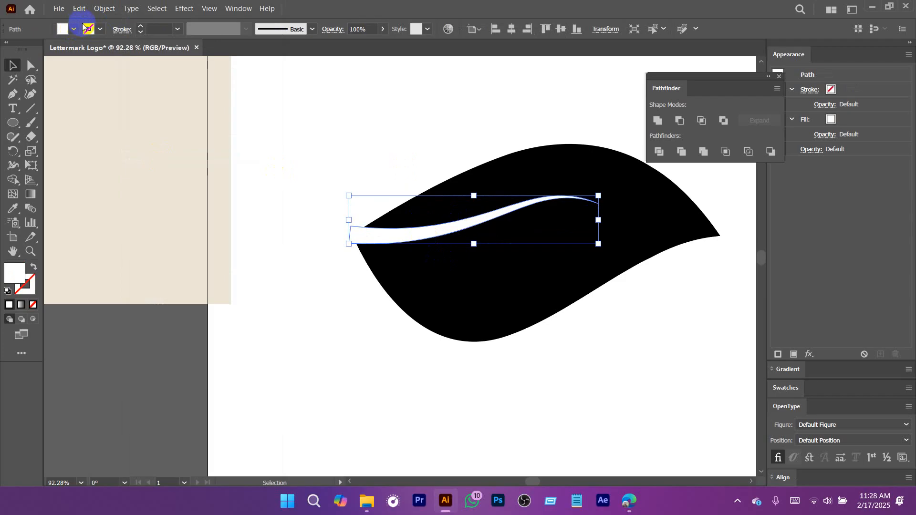
{"action": "left_click", "coordinate": [521, 215]}
Try cutting the vein out of the leaf with Minus Front, undo it, and remove the vein pieces with Shape Builder instead.
{"action": "left_click", "coordinate": [451, 236]}
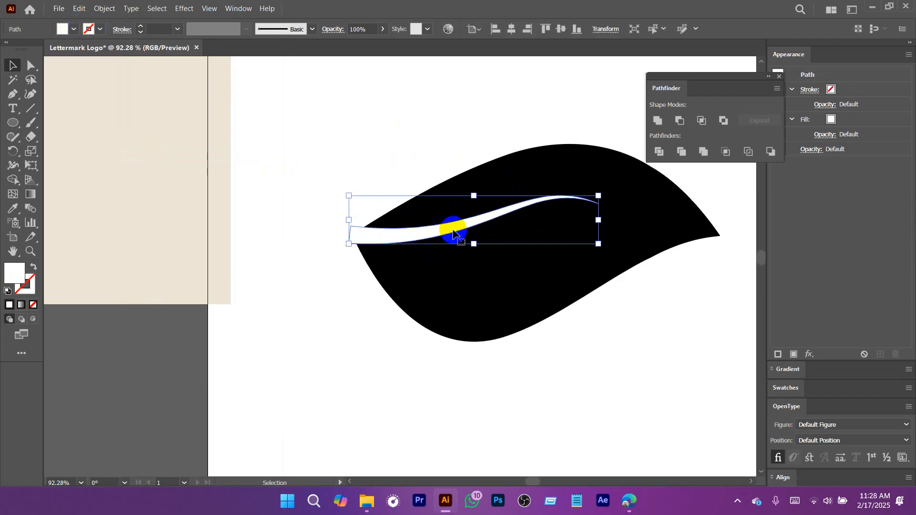
{"action": "left_click", "coordinate": [491, 333], "text": "shift"}
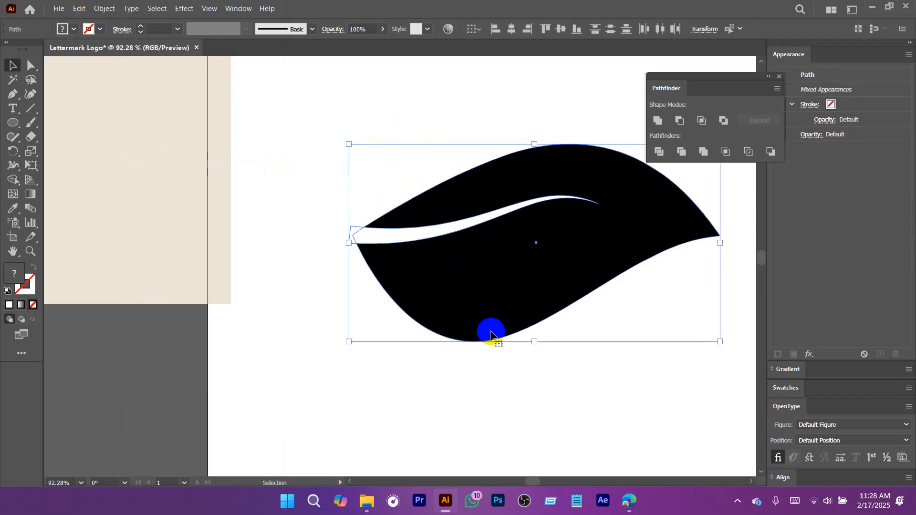
{"action": "left_click", "coordinate": [679, 120]}
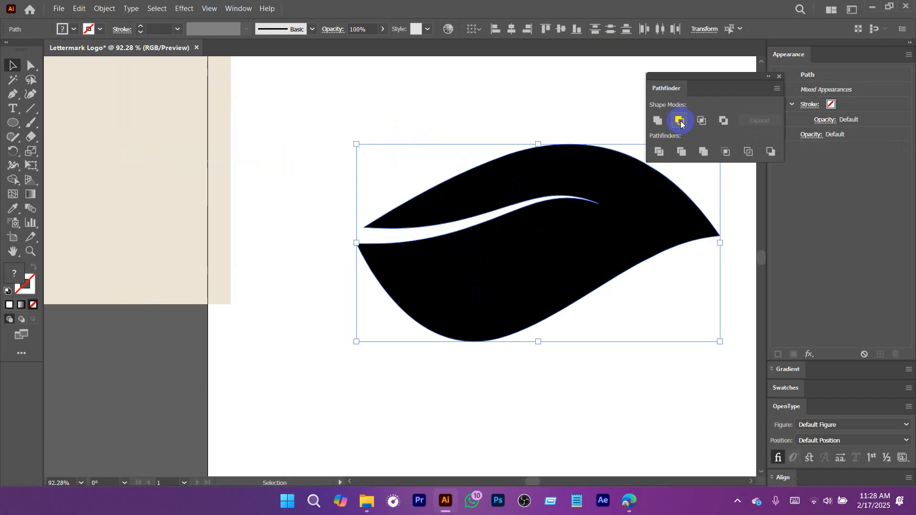
{"action": "key", "text": "ctrl+z"}
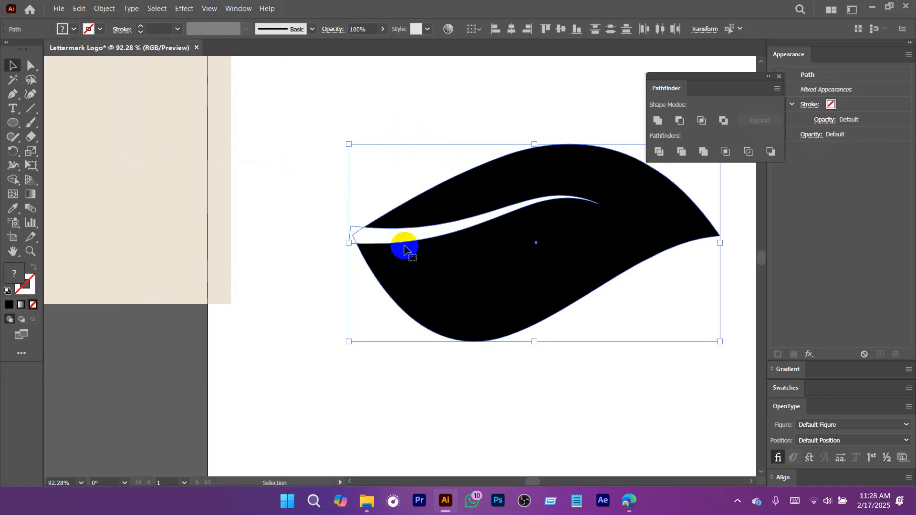
{"action": "left_click", "coordinate": [13, 180]}
{"action": "left_click", "coordinate": [350, 233]}
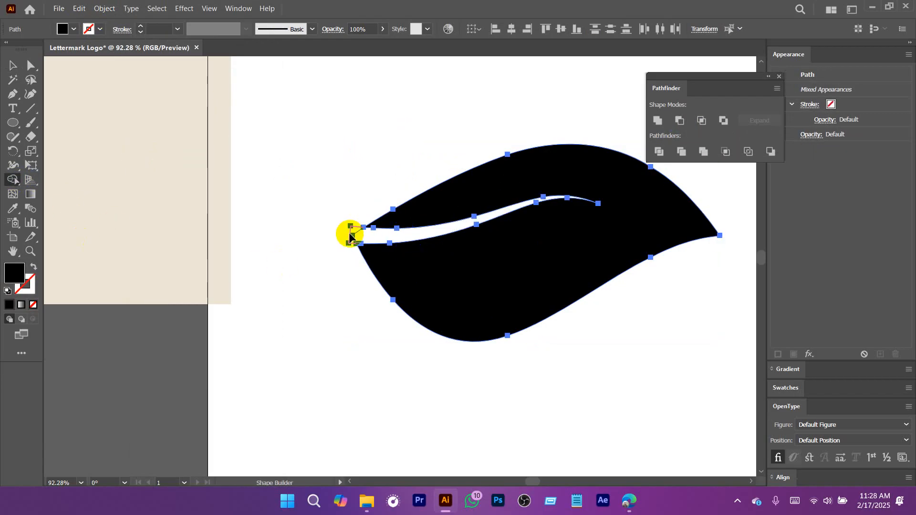
{"action": "left_click_drag", "start_coordinate": [350, 241], "coordinate": [348, 247]}
{"action": "key", "text": "v"}
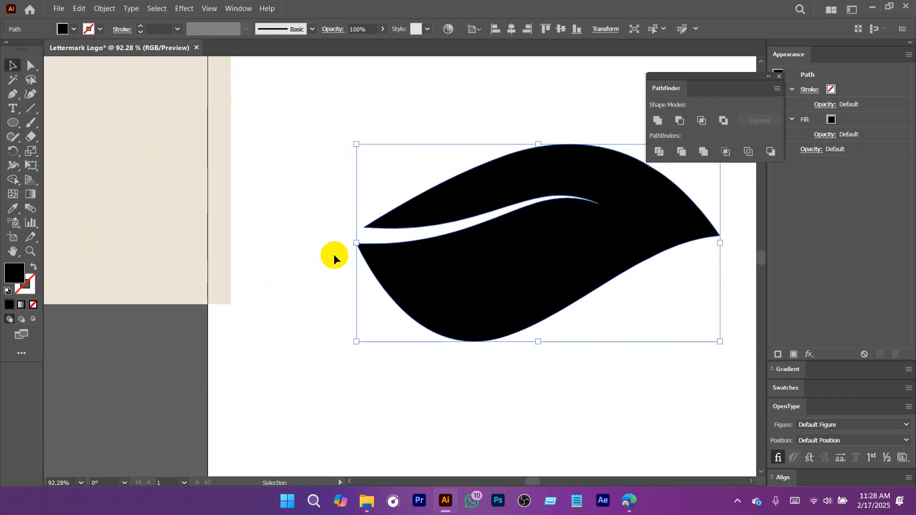
Fill the cut leaf with the green sampled from the leaf in the reference logo.
{"action": "left_click", "coordinate": [333, 255]}
{"action": "left_click_drag", "start_coordinate": [538, 294], "coordinate": [315, 319]}
{"action": "left_click_drag", "start_coordinate": [563, 329], "coordinate": [471, 329]}
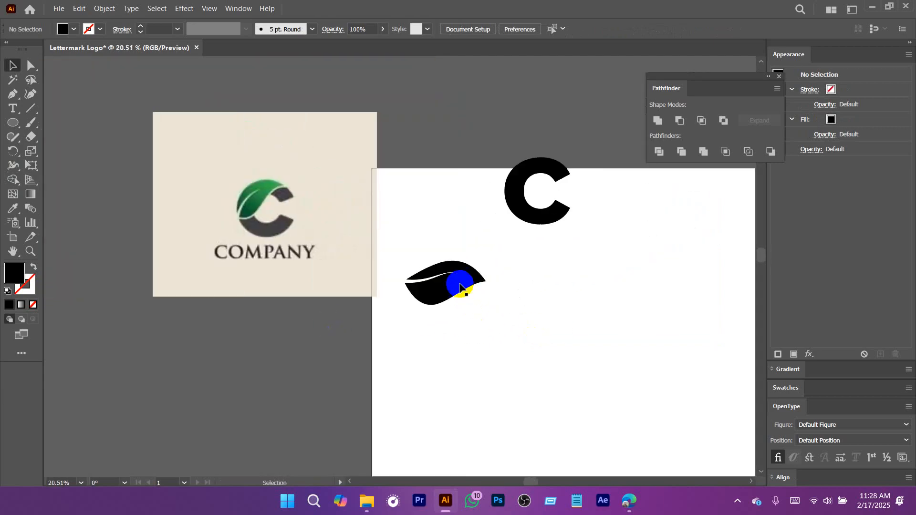
{"action": "left_click", "coordinate": [465, 291]}
{"action": "key", "text": "i"}
{"action": "left_click", "coordinate": [279, 192]}
{"action": "key", "text": "v"}
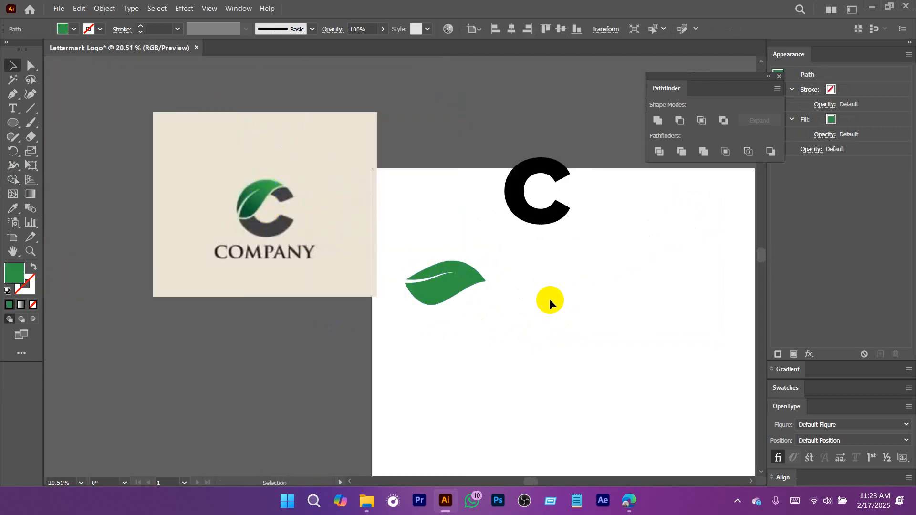
Move the letter C below the leaf, then scale the leaf down and place it over the C's upper-left arc.
{"action": "left_click_drag", "start_coordinate": [537, 222], "coordinate": [509, 368]}
{"action": "left_click", "coordinate": [465, 288]}
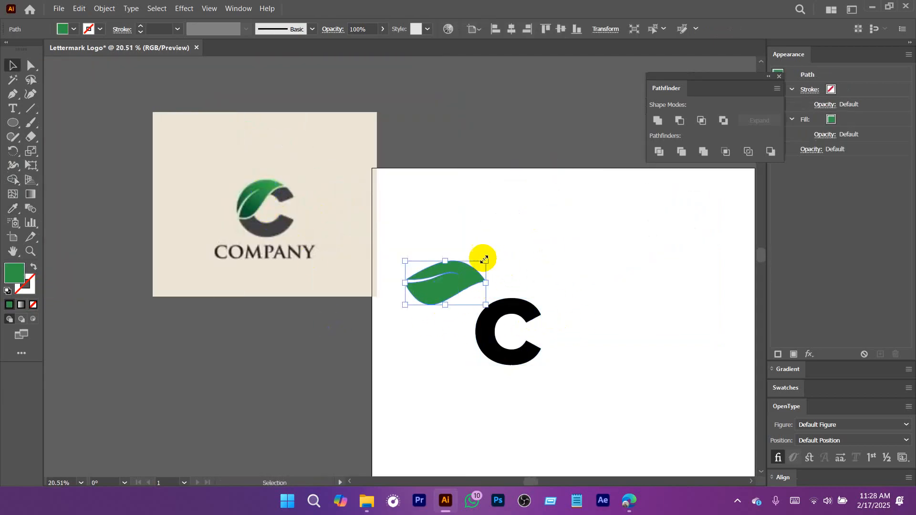
{"action": "left_click", "coordinate": [487, 261]}
{"action": "left_click_drag", "start_coordinate": [485, 261], "coordinate": [528, 309]}
{"action": "scroll", "coordinate": [528, 312], "scroll_direction": "up", "scroll_amount": 5}
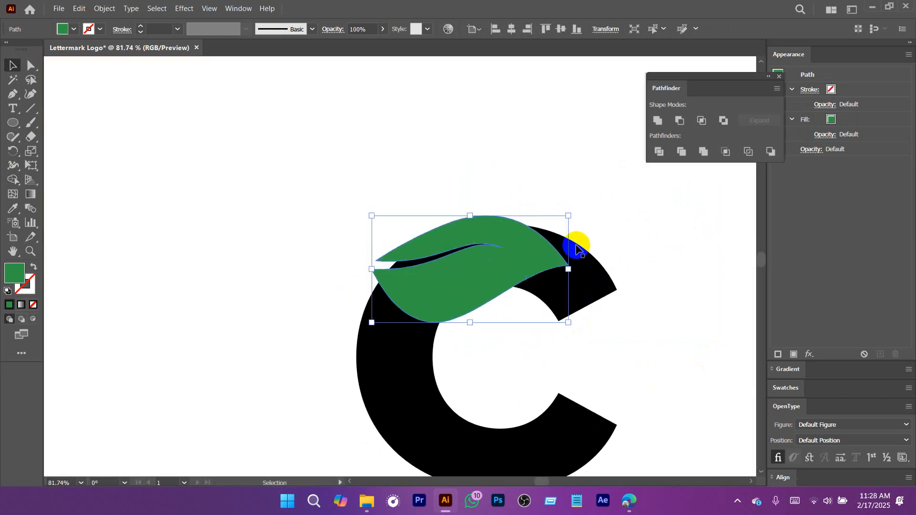
Rotate the leaf counter-clockwise, shrink it slightly, and position it along the C's upper-left curve.
{"action": "left_click_drag", "start_coordinate": [574, 210], "coordinate": [548, 168]}
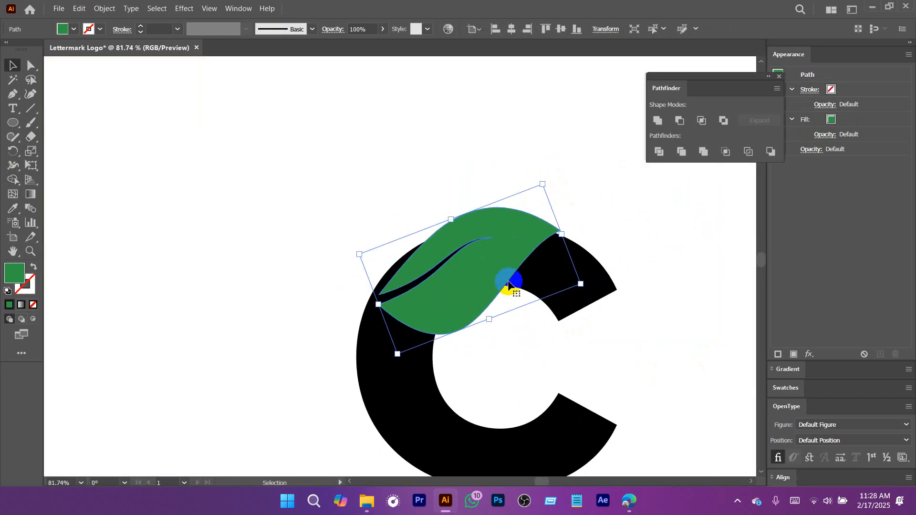
{"action": "left_click_drag", "start_coordinate": [511, 282], "coordinate": [480, 294]}
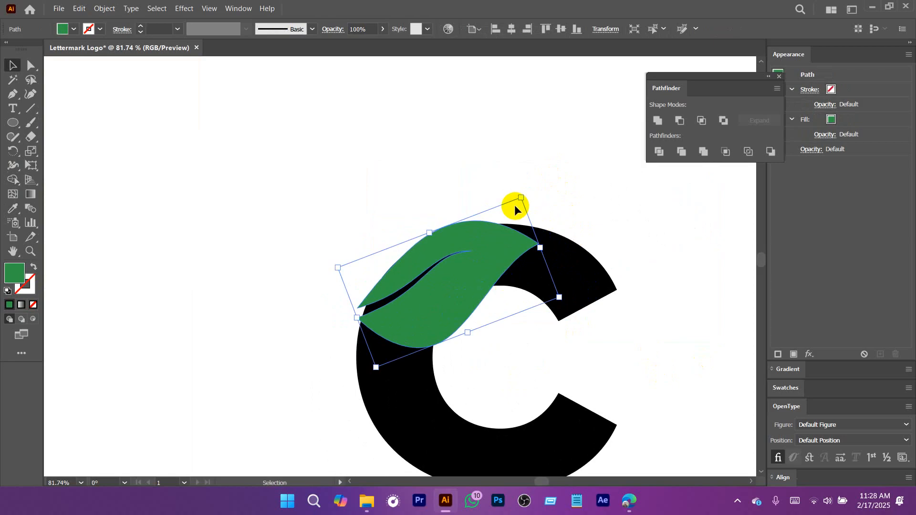
{"action": "left_click_drag", "start_coordinate": [522, 199], "coordinate": [513, 227]}
{"action": "left_click_drag", "start_coordinate": [455, 285], "coordinate": [458, 265]}
{"action": "left_click_drag", "start_coordinate": [516, 183], "coordinate": [567, 151]}
{"action": "left_click_drag", "start_coordinate": [461, 285], "coordinate": [451, 278]}
Enlarge the leaf so its tip extends farther along the C's top arc, and nudge it into place.
{"action": "left_click_drag", "start_coordinate": [503, 295], "coordinate": [433, 347]}
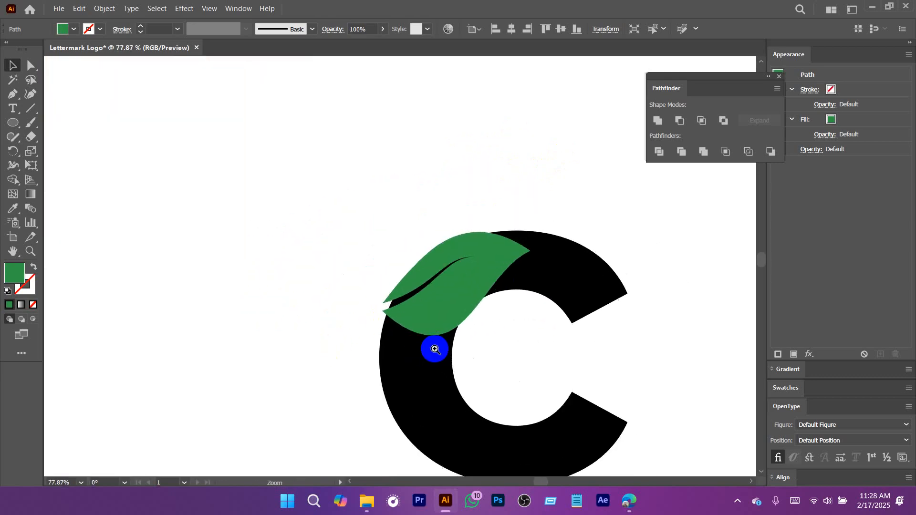
{"action": "left_click_drag", "start_coordinate": [534, 256], "coordinate": [562, 246]}
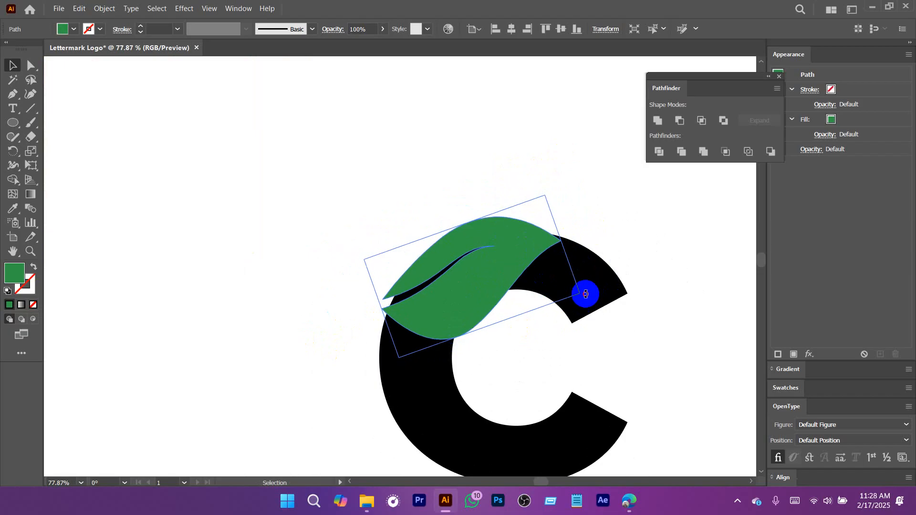
{"action": "mouse_move", "coordinate": [513, 272]}
{"action": "left_mouse_down"}
{"action": "mouse_move", "coordinate": [493, 268]}
{"action": "mouse_move", "coordinate": [514, 268]}
{"action": "left_mouse_up"}
Examine how a gap separates the leaf from the letter C in the reference logo, and return to the new artwork.
{"action": "left_click_drag", "start_coordinate": [586, 329], "coordinate": [457, 337]}
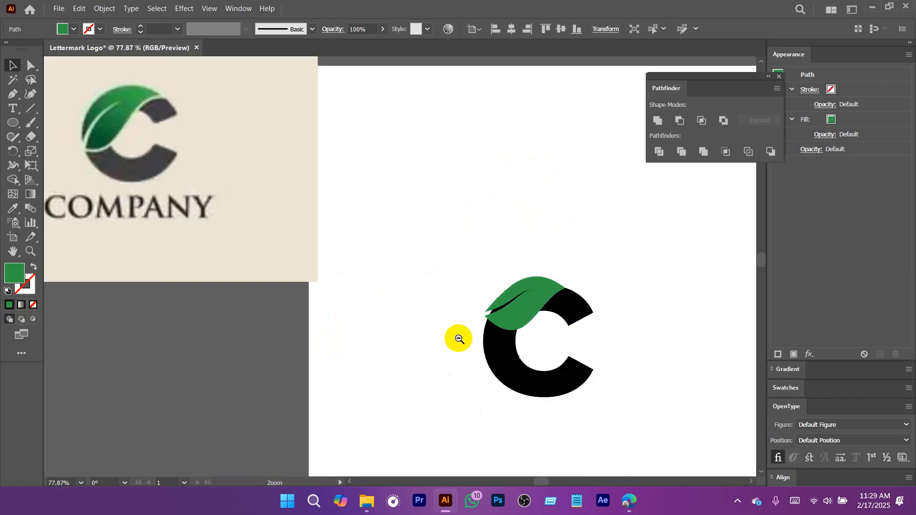
{"action": "left_click_drag", "start_coordinate": [175, 203], "coordinate": [390, 298]}
{"action": "left_click_drag", "start_coordinate": [263, 180], "coordinate": [520, 336]}
{"action": "left_click_drag", "start_coordinate": [584, 375], "coordinate": [246, 99]}
{"action": "left_click_drag", "start_coordinate": [197, 346], "coordinate": [119, 225]}
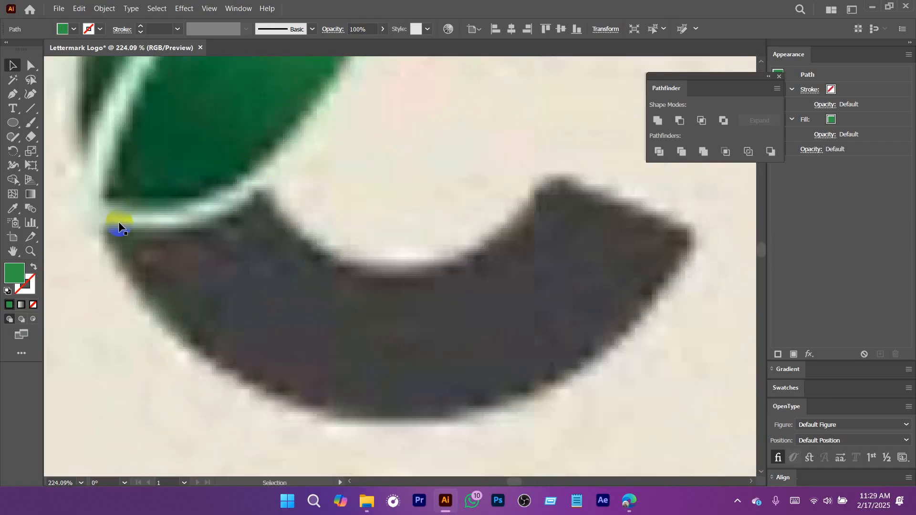
{"action": "left_click_drag", "start_coordinate": [397, 233], "coordinate": [263, 228]}
{"action": "left_click_drag", "start_coordinate": [415, 210], "coordinate": [371, 265]}
{"action": "left_click_drag", "start_coordinate": [552, 263], "coordinate": [442, 281]}
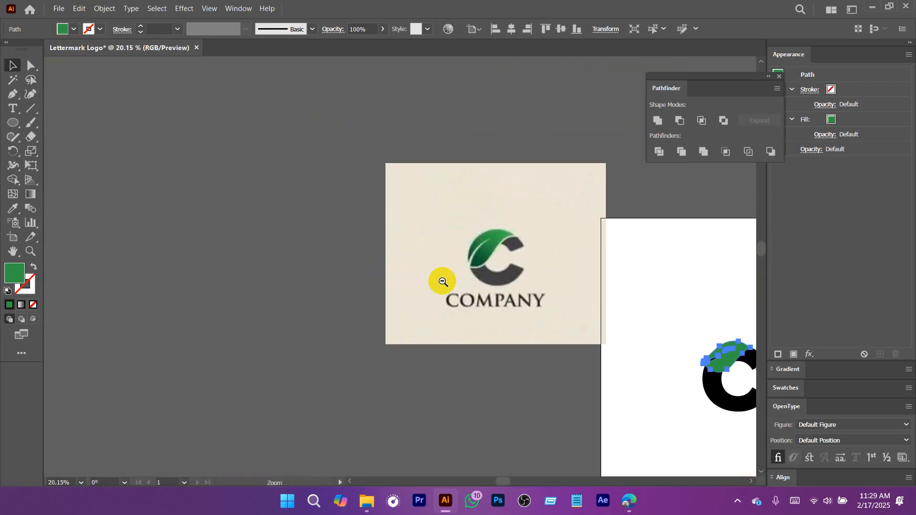
{"action": "left_click_drag", "start_coordinate": [755, 331], "coordinate": [433, 219]}
{"action": "left_click_drag", "start_coordinate": [399, 227], "coordinate": [477, 284]}
{"action": "left_click_drag", "start_coordinate": [549, 280], "coordinate": [554, 261]}
{"action": "left_click", "coordinate": [553, 280]}
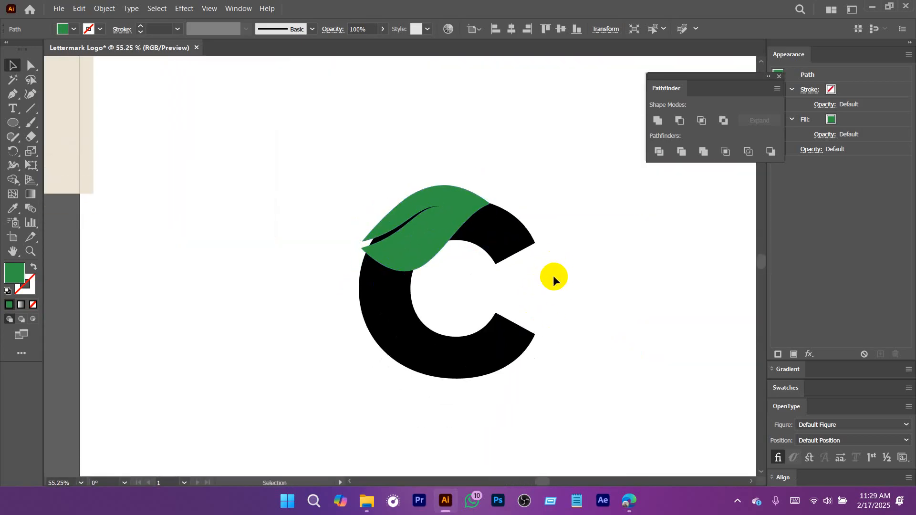
Inspect how the leaf overlaps the upper-left arc of the letter C, checking each of the two shapes.
{"action": "left_click_drag", "start_coordinate": [448, 278], "coordinate": [475, 306]}
{"action": "left_click_drag", "start_coordinate": [466, 247], "coordinate": [580, 377]}
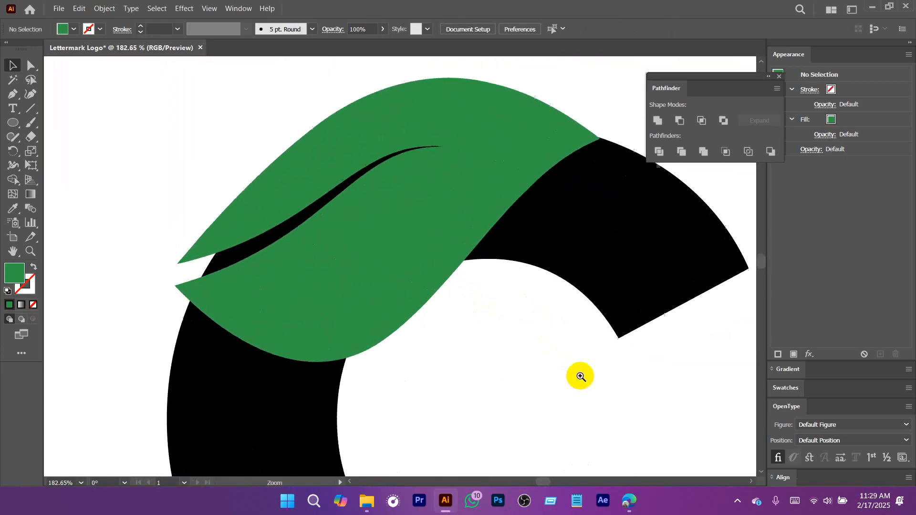
{"action": "left_click_drag", "start_coordinate": [533, 164], "coordinate": [618, 190]}
{"action": "left_click_drag", "start_coordinate": [583, 229], "coordinate": [441, 323]}
{"action": "left_click_drag", "start_coordinate": [432, 220], "coordinate": [434, 216]}
{"action": "left_click_drag", "start_coordinate": [565, 264], "coordinate": [317, 266]}
{"action": "left_click_drag", "start_coordinate": [482, 297], "coordinate": [446, 281]}
{"action": "left_click", "coordinate": [465, 313]}
{"action": "left_click", "coordinate": [428, 223]}
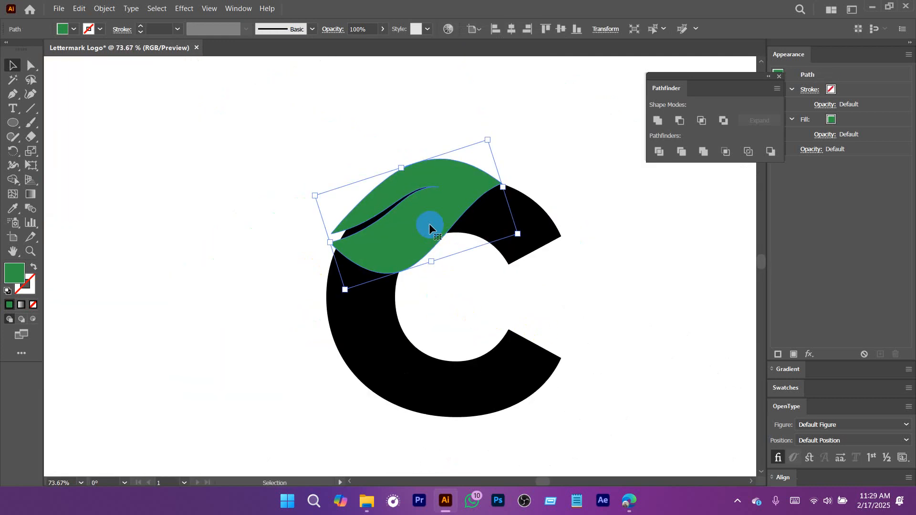
{"action": "left_click", "coordinate": [542, 231], "text": "shift"}
{"action": "key", "text": "ctrl+g"}
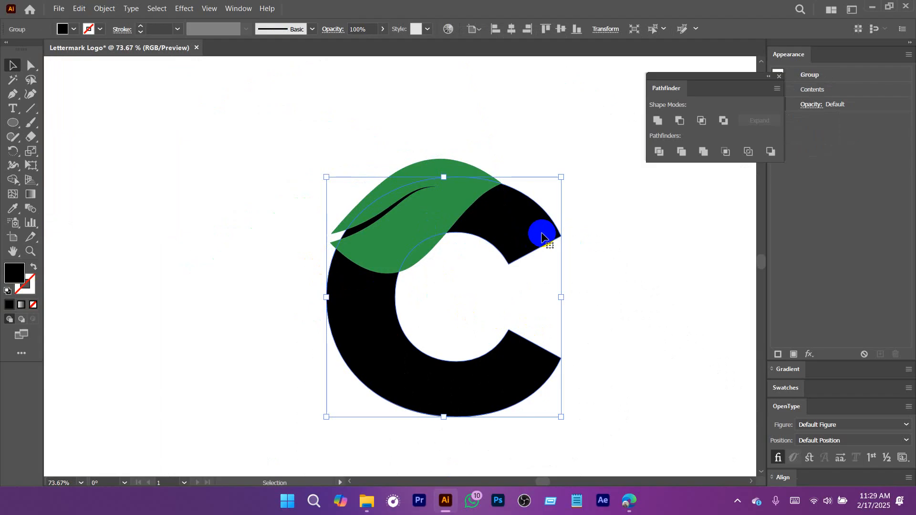
{"action": "left_click", "coordinate": [435, 231]}
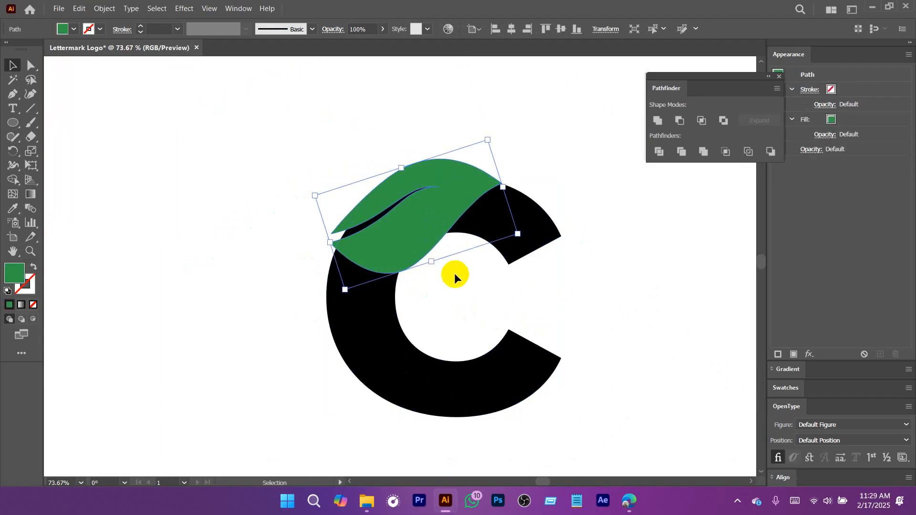
{"action": "left_click", "coordinate": [473, 301]}
{"action": "left_click", "coordinate": [433, 241]}
Create an enlarged copy of the leaf with Offset Path, using a 5 px offset and round joins.
{"action": "left_click_drag", "start_coordinate": [423, 221], "coordinate": [499, 295]}
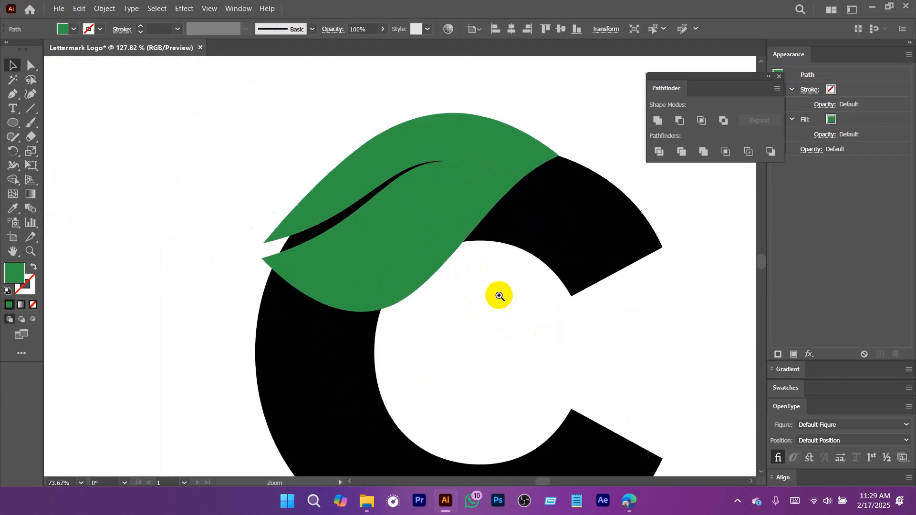
{"action": "left_click", "coordinate": [431, 333]}
{"action": "left_click", "coordinate": [408, 214]}
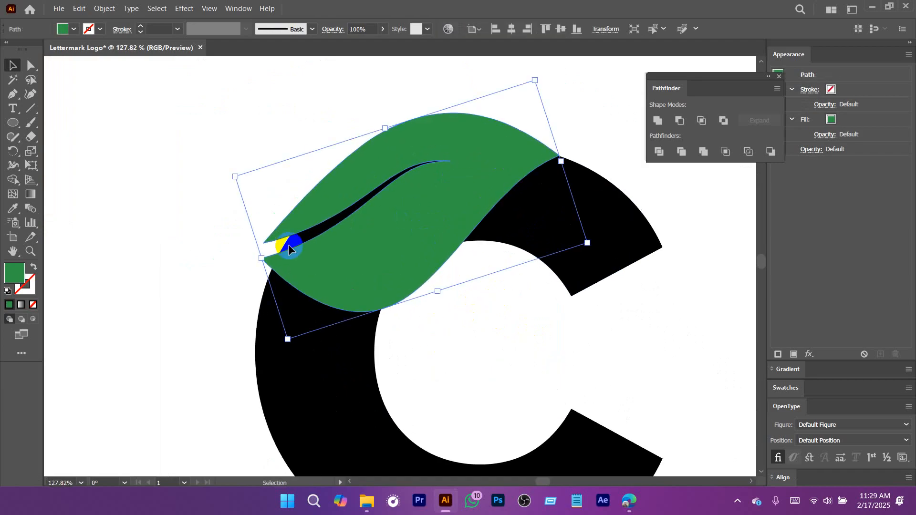
{"action": "left_click", "coordinate": [103, 10]}
{"action": "mouse_move", "coordinate": [174, 283]}
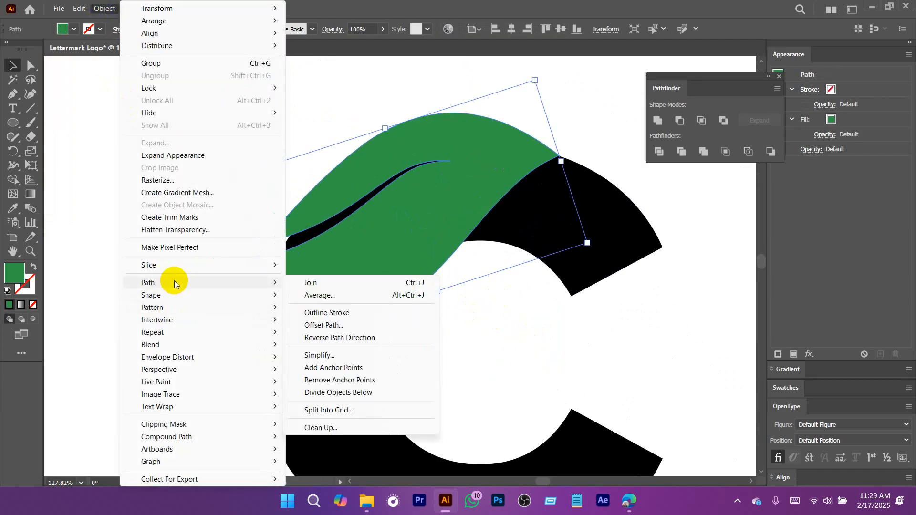
{"action": "left_click", "coordinate": [340, 327]}
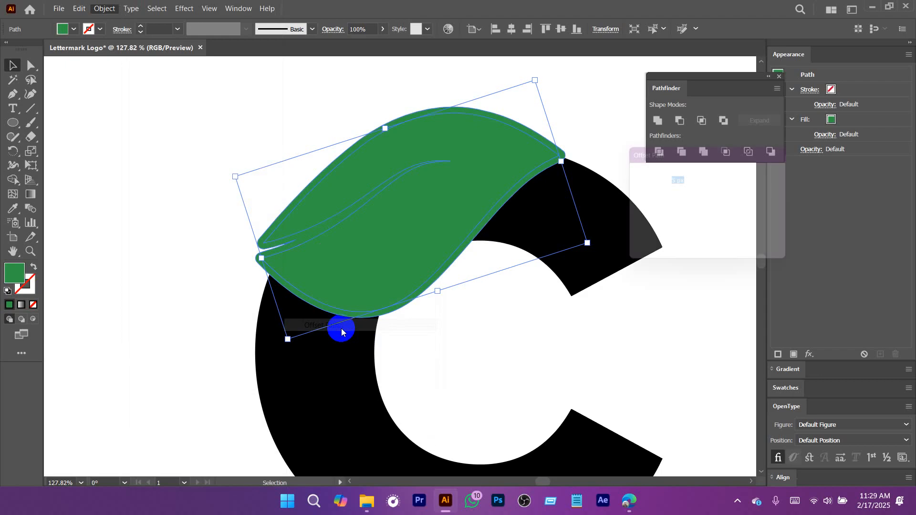
{"action": "left_click_drag", "start_coordinate": [701, 159], "coordinate": [761, 153]}
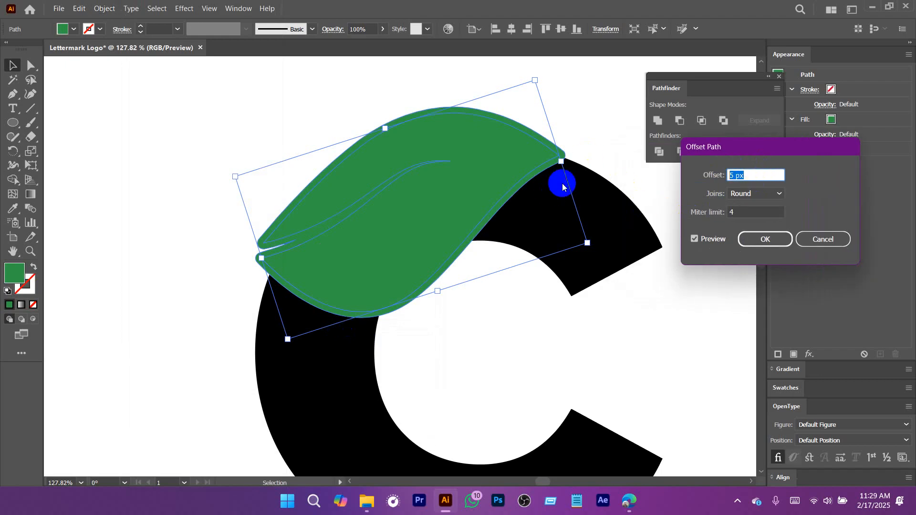
{"action": "left_click", "coordinate": [761, 238]}
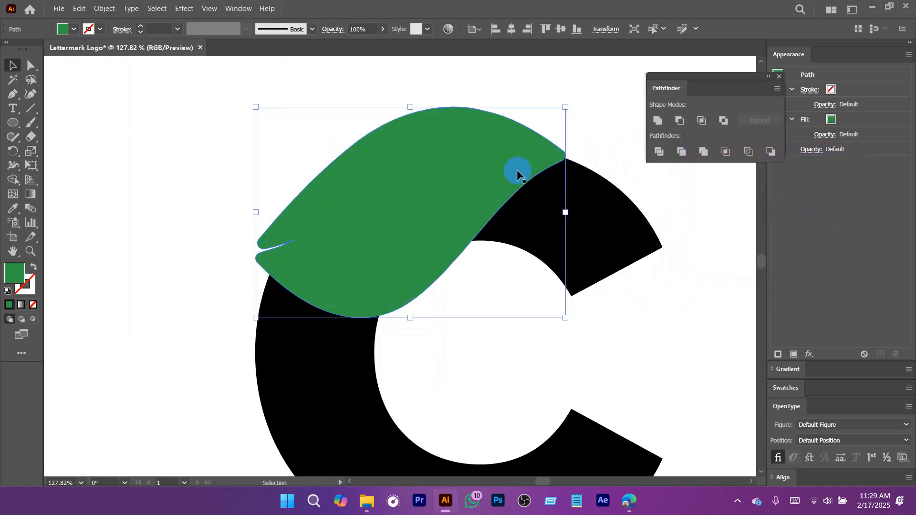
{"action": "left_click_drag", "start_coordinate": [517, 173], "coordinate": [302, 198]}
{"action": "left_click_drag", "start_coordinate": [531, 154], "coordinate": [596, 110]}
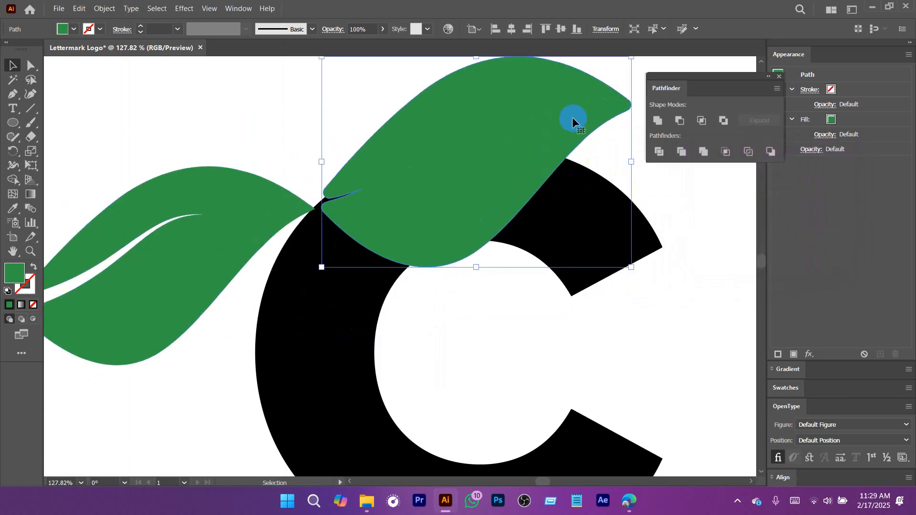
{"action": "key", "text": "ctrl+z"}
{"action": "key", "text": "ctrl+z"}
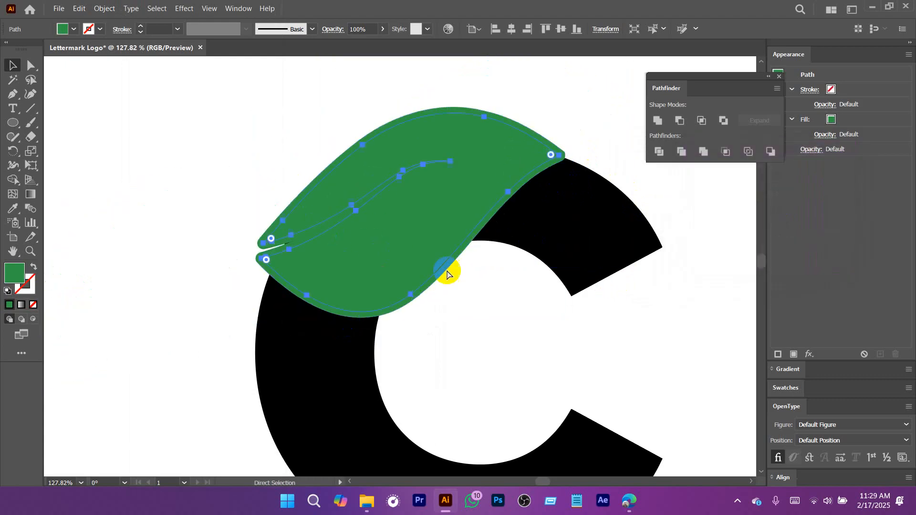
Subtract the enlarged offset leaf from the letter C with Minus Front, cutting a gap around the green leaf.
{"action": "left_click", "coordinate": [503, 346]}
{"action": "scroll", "coordinate": [507, 205], "scroll_direction": "up", "scroll_amount": 5}
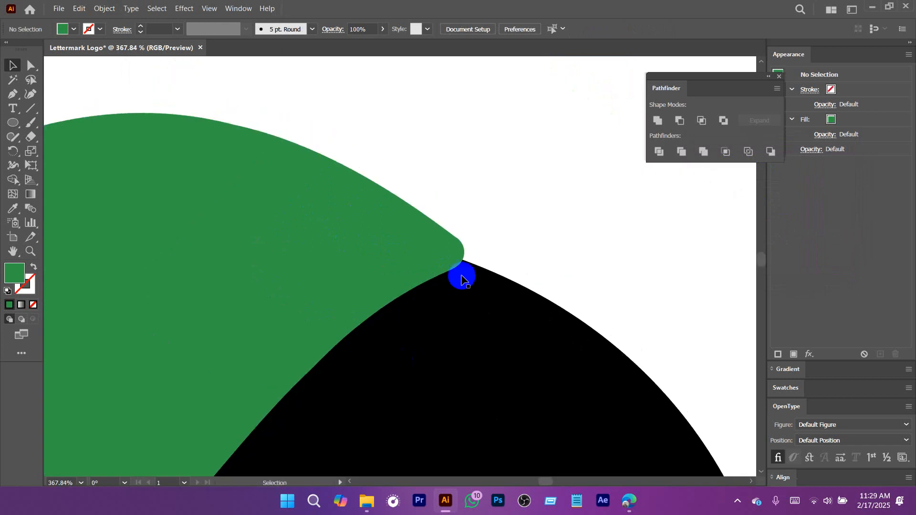
{"action": "left_click_drag", "start_coordinate": [461, 247], "coordinate": [725, 363]}
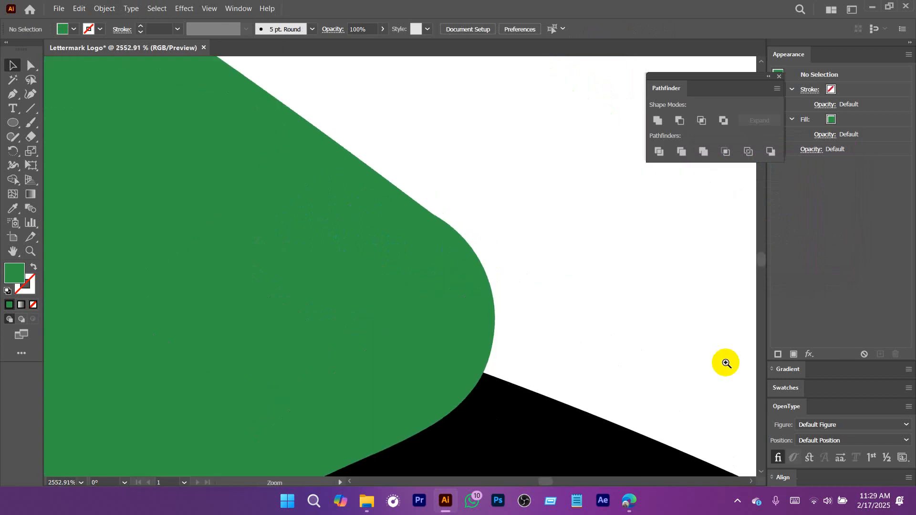
{"action": "left_click", "coordinate": [472, 256]}
{"action": "left_click_drag", "start_coordinate": [690, 337], "coordinate": [241, 409]}
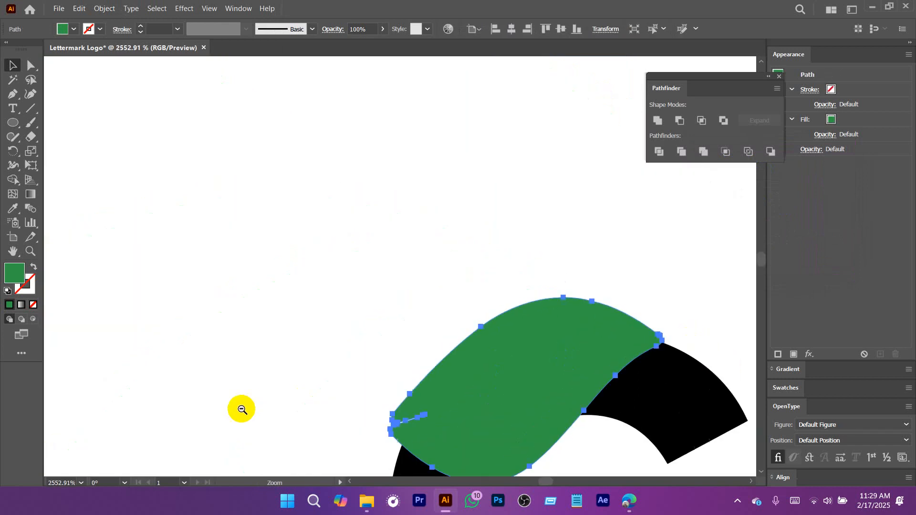
{"action": "left_click_drag", "start_coordinate": [647, 400], "coordinate": [479, 255]}
{"action": "left_click", "coordinate": [511, 279], "text": "shift"}
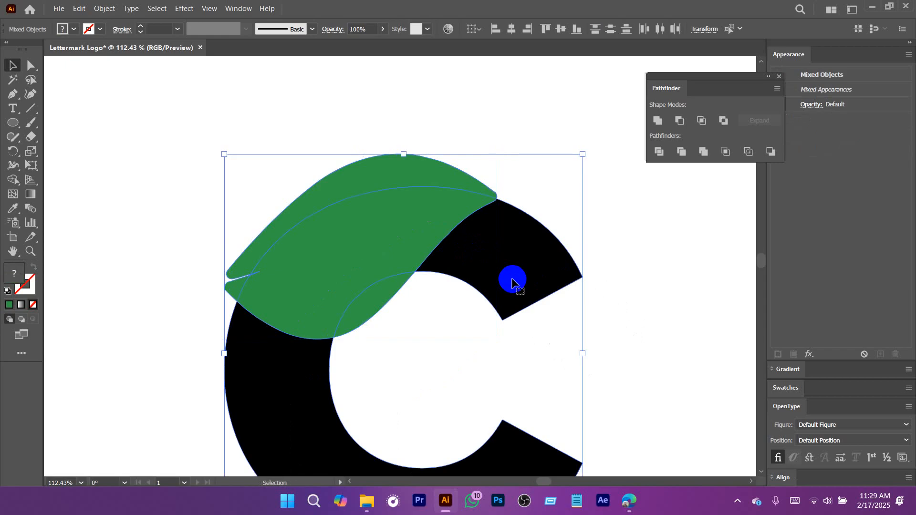
{"action": "left_click", "coordinate": [681, 121]}
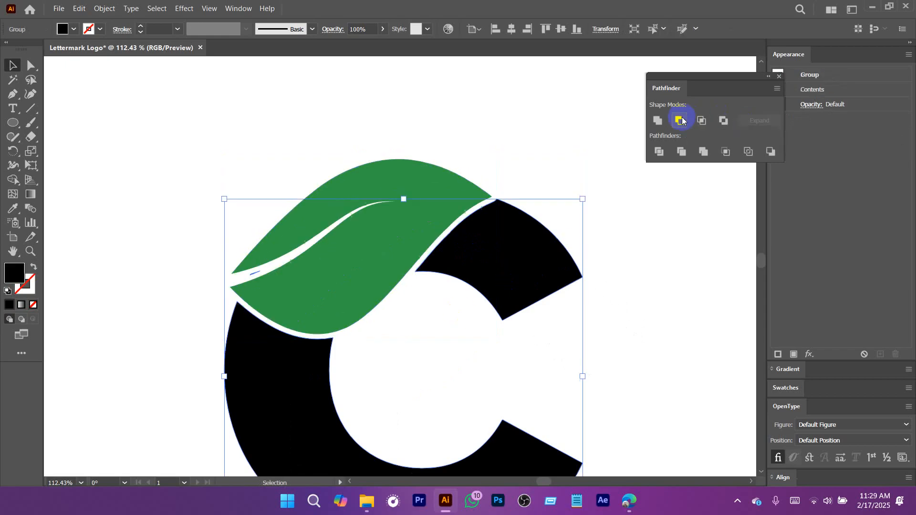
{"action": "left_click", "coordinate": [515, 123]}
Delete the leftover black sliver inside the opening of the leaf's vein.
{"action": "left_click_drag", "start_coordinate": [547, 217], "coordinate": [502, 223]}
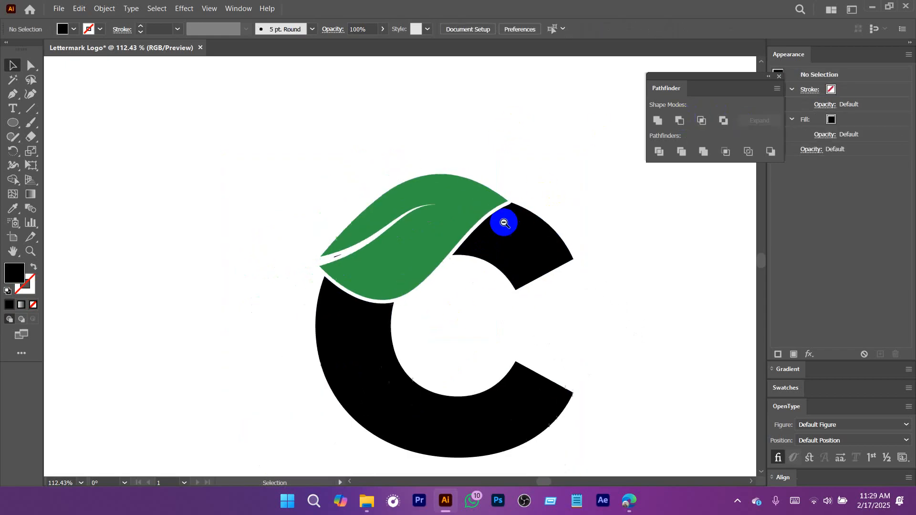
{"action": "left_click_drag", "start_coordinate": [309, 250], "coordinate": [533, 237]}
{"action": "left_click", "coordinate": [467, 225]}
{"action": "left_click", "coordinate": [445, 224]}
{"action": "key", "text": "a"}
{"action": "left_click_drag", "start_coordinate": [561, 189], "coordinate": [485, 243]}
{"action": "left_click", "coordinate": [446, 213]}
{"action": "key", "text": "Delete"}
{"action": "left_click_drag", "start_coordinate": [562, 183], "coordinate": [504, 205]}
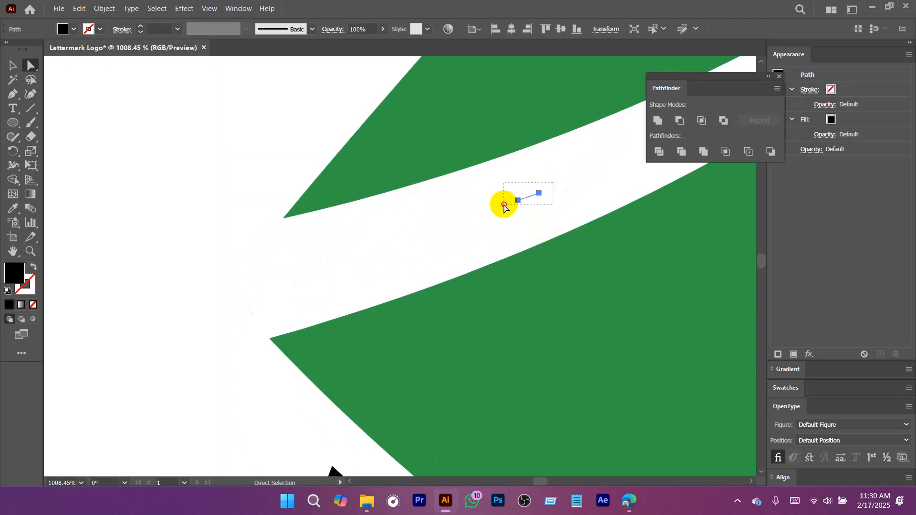
{"action": "key", "text": "Delete"}
{"action": "left_click_drag", "start_coordinate": [584, 266], "coordinate": [454, 288]}
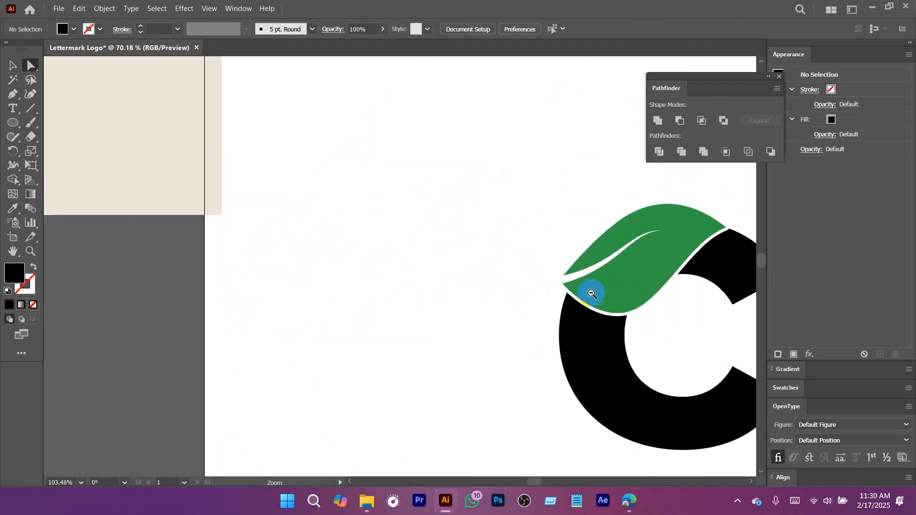
{"action": "left_click_drag", "start_coordinate": [591, 292], "coordinate": [550, 296]}
{"action": "left_click_drag", "start_coordinate": [624, 320], "coordinate": [541, 305]}
{"action": "key", "text": "b"}
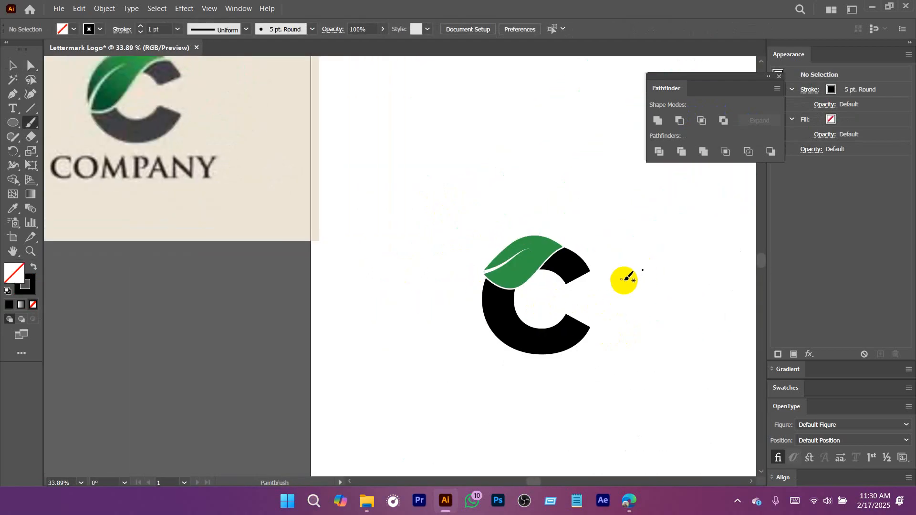
{"action": "left_click", "coordinate": [642, 270]}
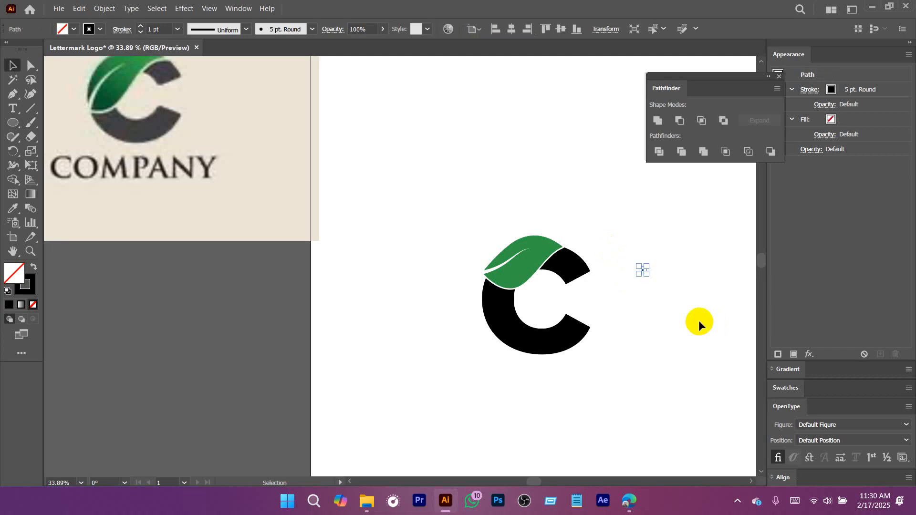
{"action": "key", "text": "Delete"}
Examine the green gradient on the reference logo's leaf, and return to the new artwork.
{"action": "left_click_drag", "start_coordinate": [617, 339], "coordinate": [572, 300]}
{"action": "left_click", "coordinate": [524, 252]}
{"action": "mouse_move", "coordinate": [540, 253]}
{"action": "left_mouse_down"}
{"action": "mouse_move", "coordinate": [568, 271]}
{"action": "mouse_move", "coordinate": [536, 244]}
{"action": "left_mouse_up"}
{"action": "left_click_drag", "start_coordinate": [363, 225], "coordinate": [401, 290]}
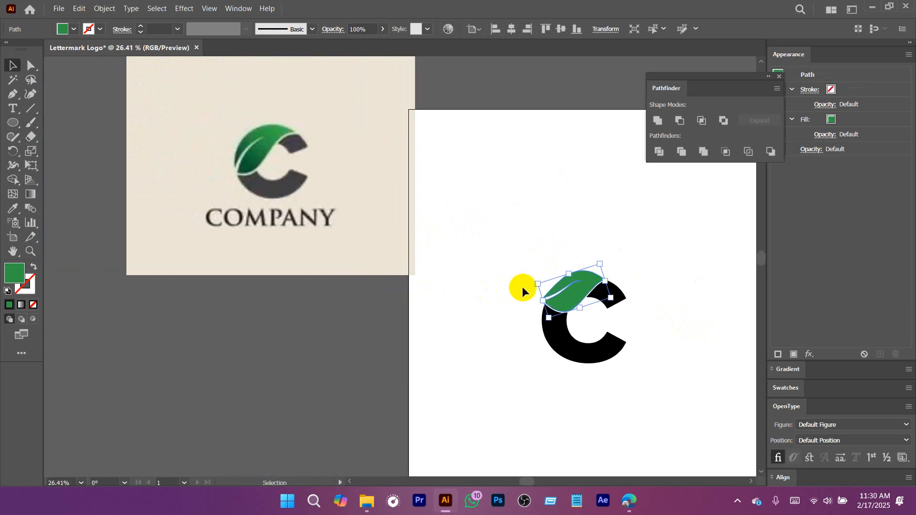
{"action": "left_click_drag", "start_coordinate": [235, 155], "coordinate": [321, 212]}
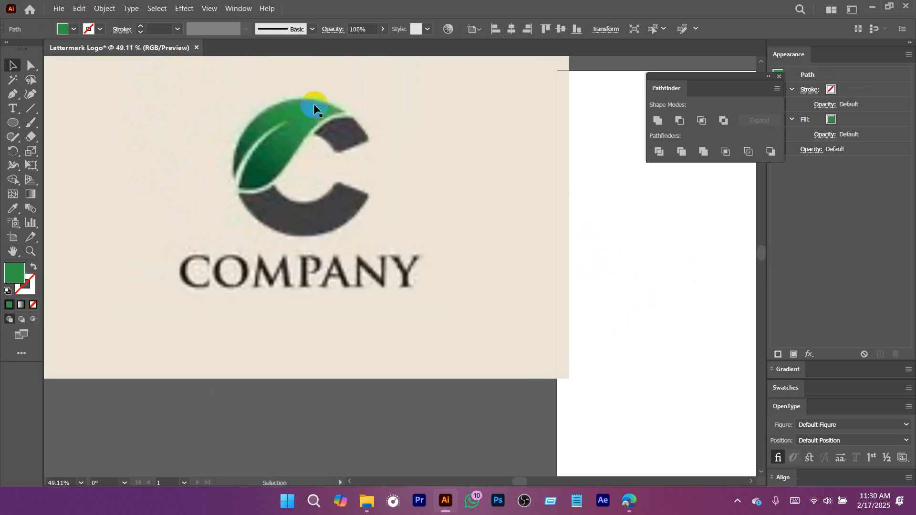
{"action": "mouse_move", "coordinate": [538, 266]}
{"action": "left_mouse_down"}
{"action": "mouse_move", "coordinate": [419, 292]}
{"action": "mouse_move", "coordinate": [429, 267]}
{"action": "mouse_move", "coordinate": [521, 304]}
{"action": "mouse_move", "coordinate": [517, 313]}
{"action": "left_mouse_up"}
{"action": "left_click", "coordinate": [616, 277]}
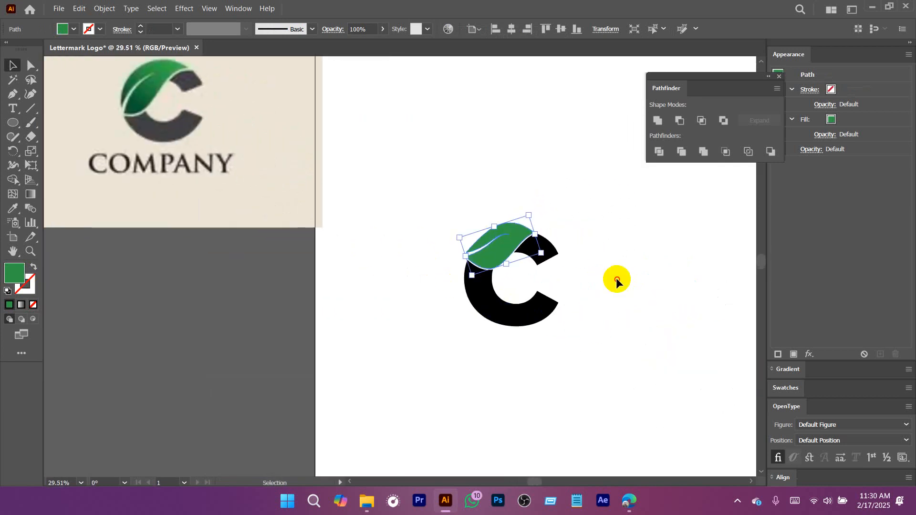
{"action": "left_click", "coordinate": [511, 235]}
{"action": "left_click", "coordinate": [26, 201]}
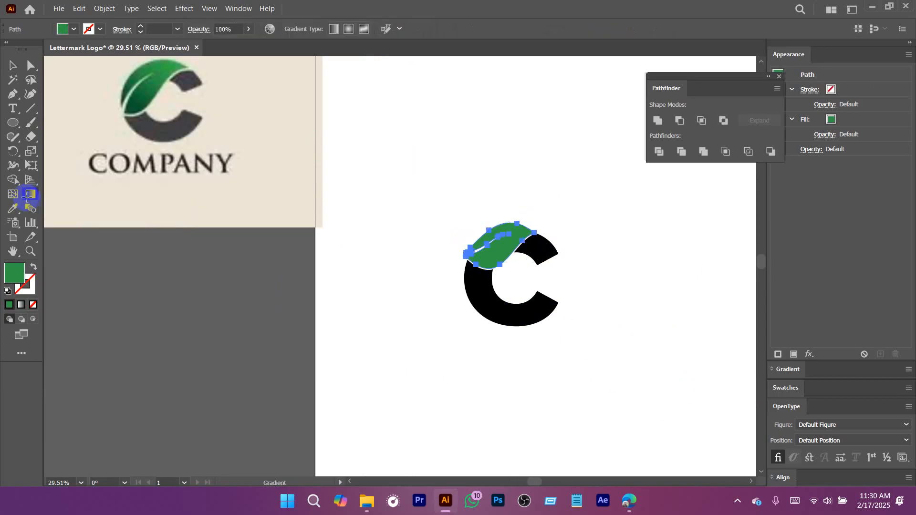
{"action": "scroll", "coordinate": [580, 227], "scroll_direction": "up", "scroll_amount": 2}
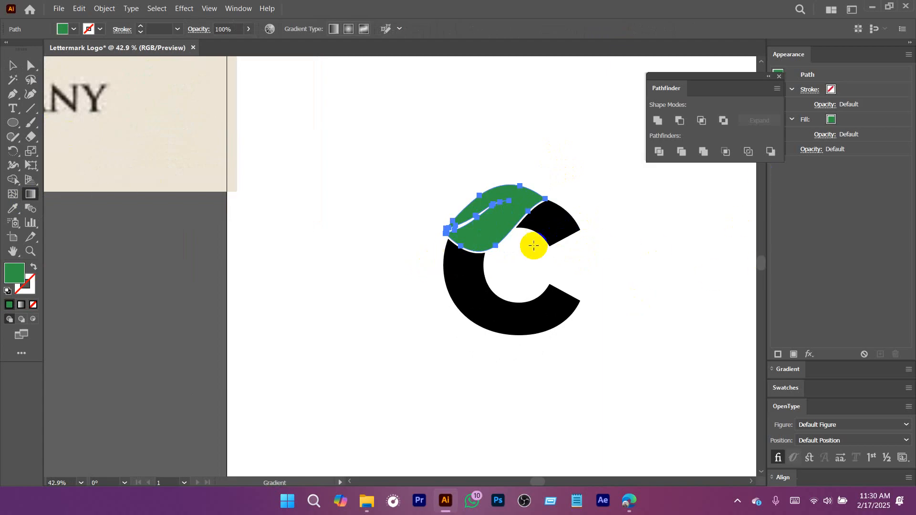
{"action": "key", "text": "v"}
{"action": "left_click", "coordinate": [535, 153]}
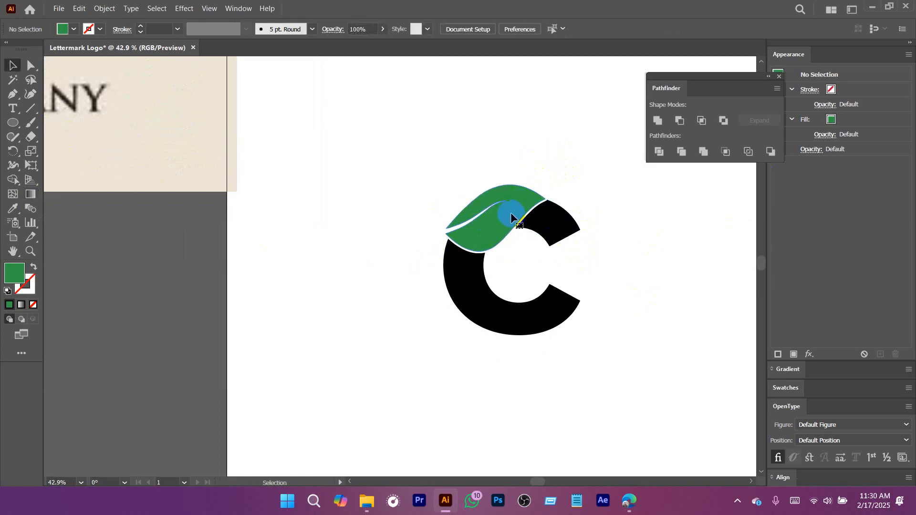
Fill the leaf with a linear white-to-black gradient.
{"action": "left_click", "coordinate": [510, 212]}
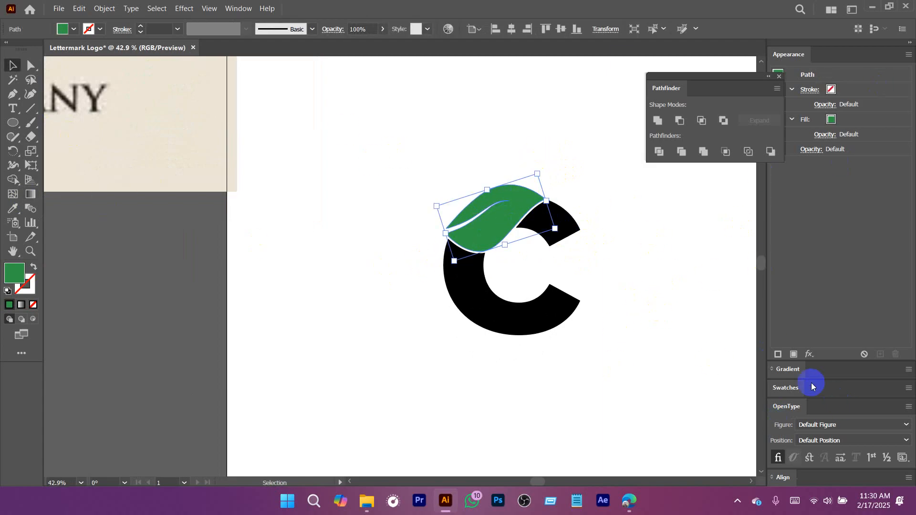
{"action": "left_click", "coordinate": [779, 370]}
{"action": "left_click_drag", "start_coordinate": [792, 242], "coordinate": [660, 160]}
{"action": "left_click", "coordinate": [237, 8]}
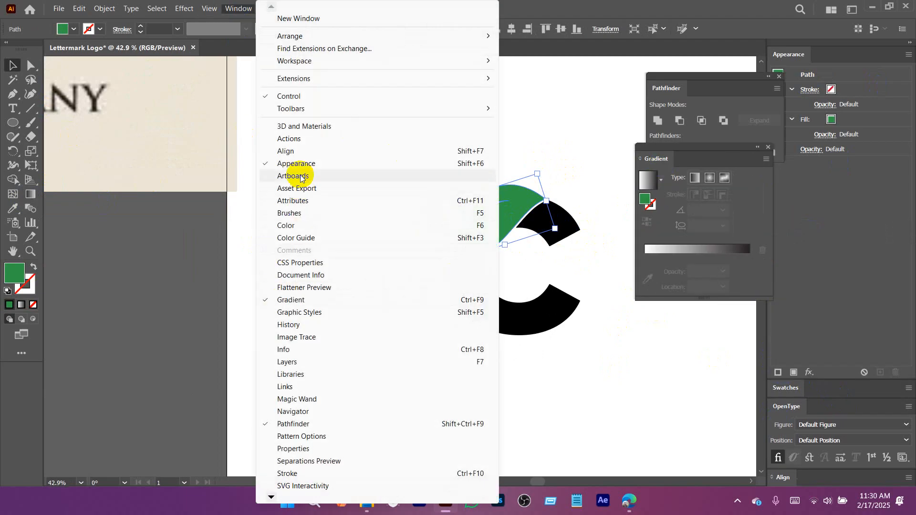
{"action": "left_click", "coordinate": [596, 124]}
{"action": "left_click", "coordinate": [703, 250]}
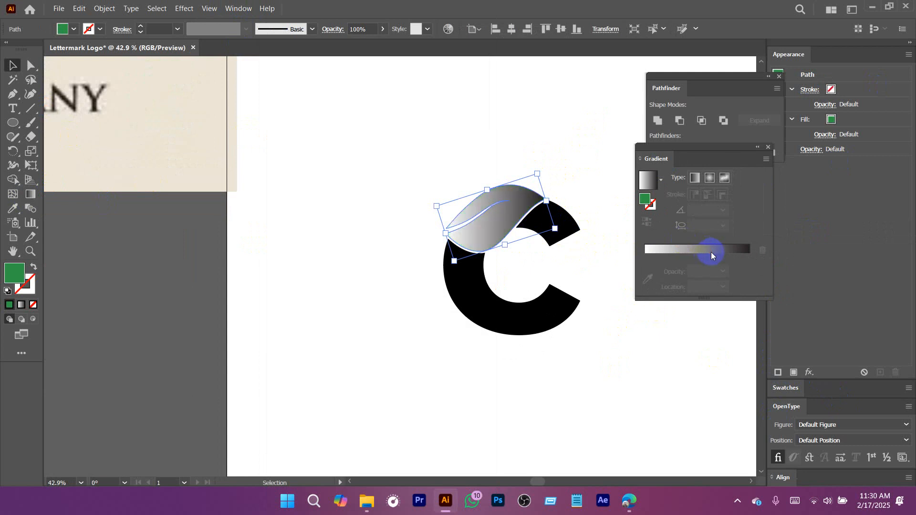
{"action": "left_click", "coordinate": [748, 270]}
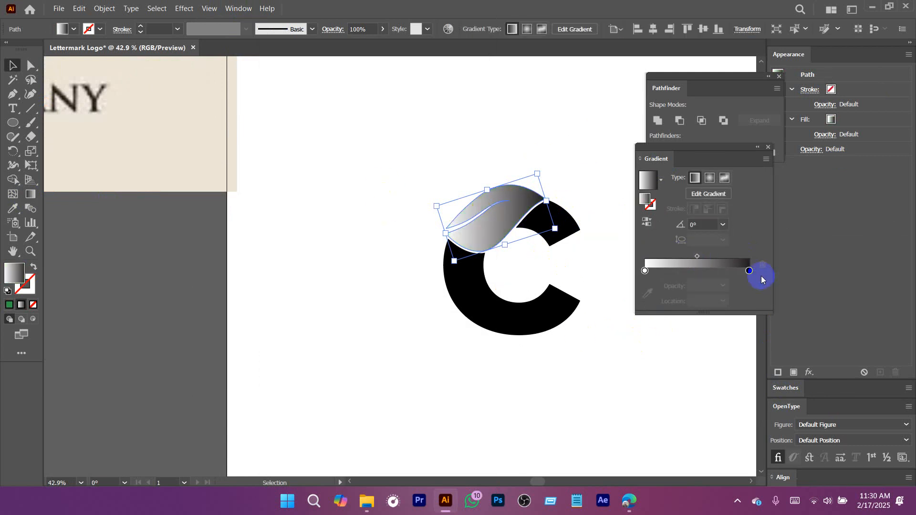
Redirect the leaf's gradient diagonally from its upper-right tip toward its lower-left end, at about -150°.
{"action": "left_click_drag", "start_coordinate": [488, 229], "coordinate": [515, 229]}
{"action": "left_click_drag", "start_coordinate": [447, 252], "coordinate": [415, 244]}
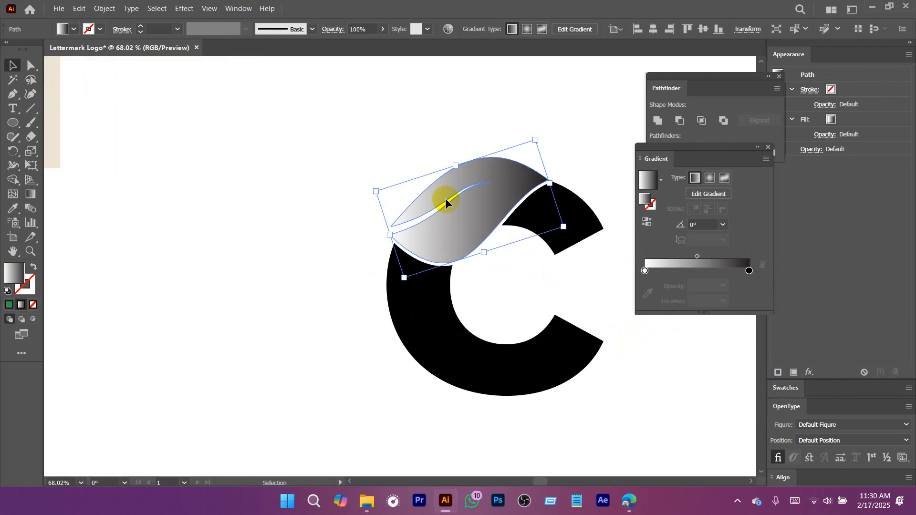
{"action": "left_click", "coordinate": [32, 197]}
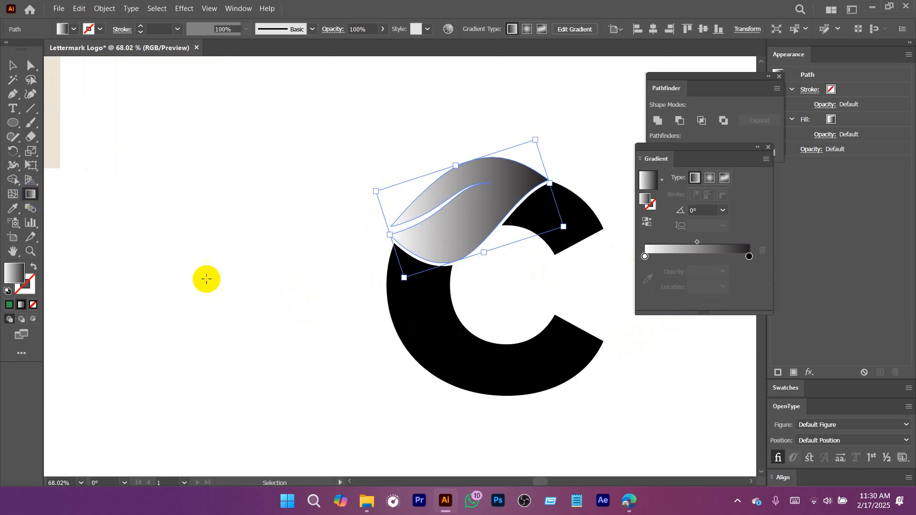
{"action": "left_click_drag", "start_coordinate": [532, 170], "coordinate": [303, 275]}
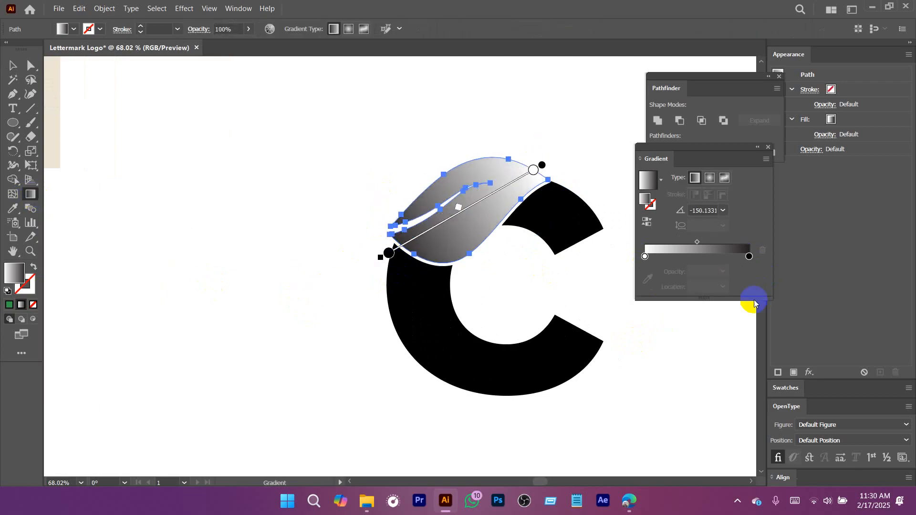
Recolour the leaf's gradient, making its black stop dark green and its white stop a brighter green from the swatches.
{"action": "double_click", "coordinate": [749, 256]}
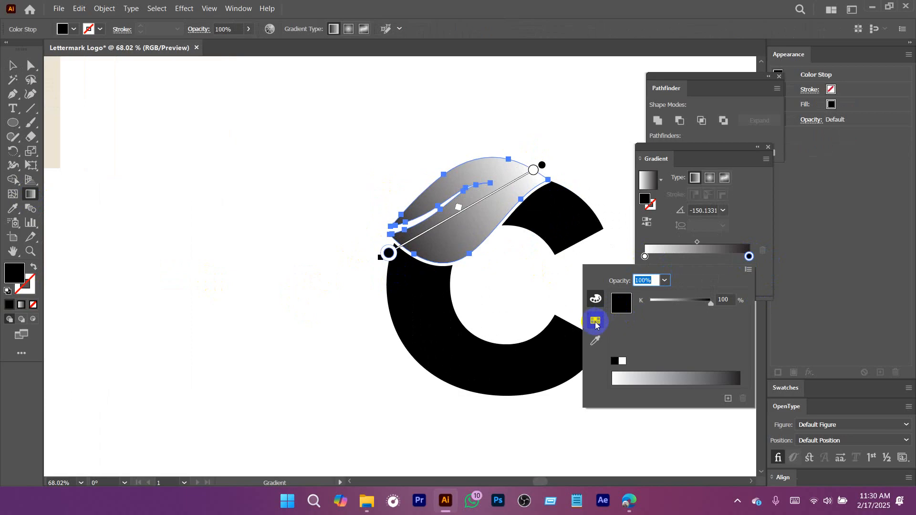
{"action": "left_click", "coordinate": [595, 322]}
{"action": "left_click", "coordinate": [628, 304]}
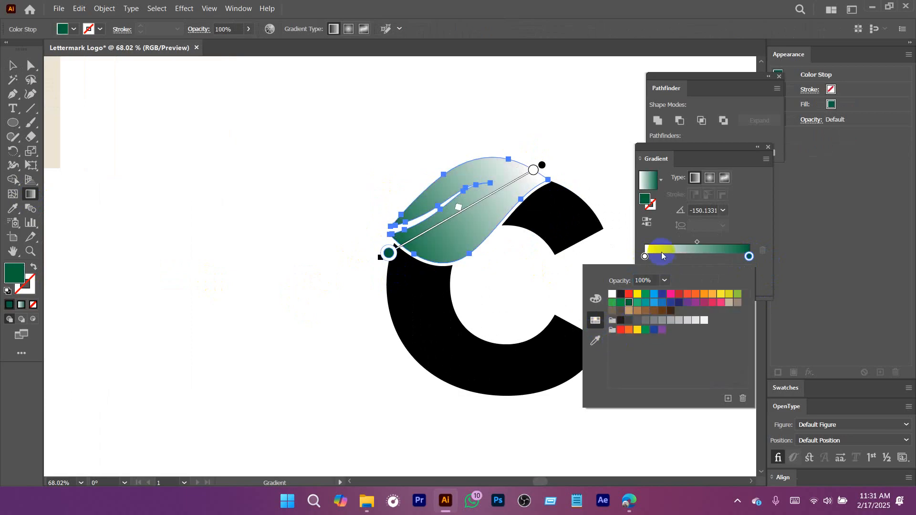
{"action": "double_click", "coordinate": [645, 257]}
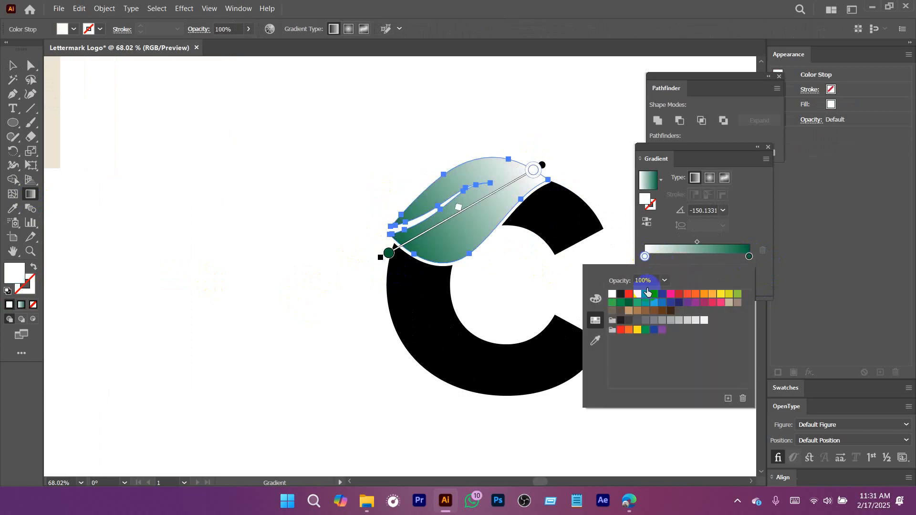
{"action": "left_click", "coordinate": [613, 303]}
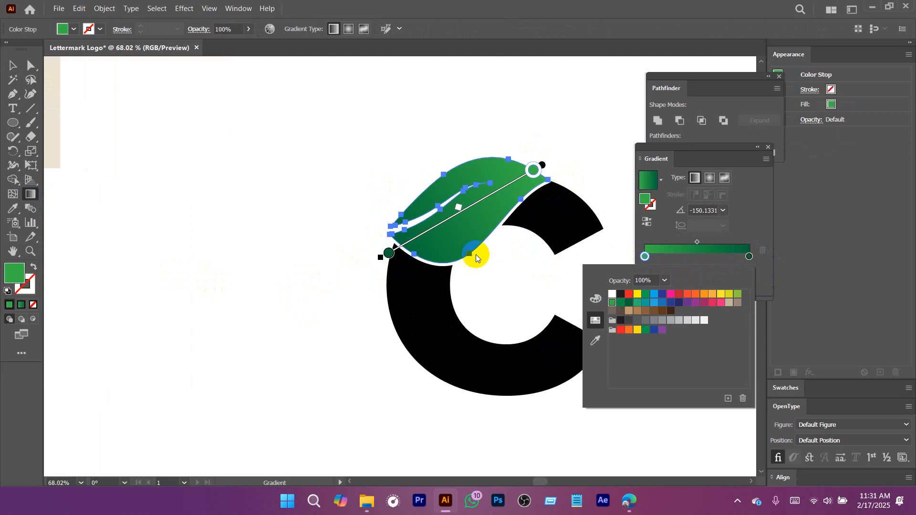
{"action": "left_click", "coordinate": [390, 255]}
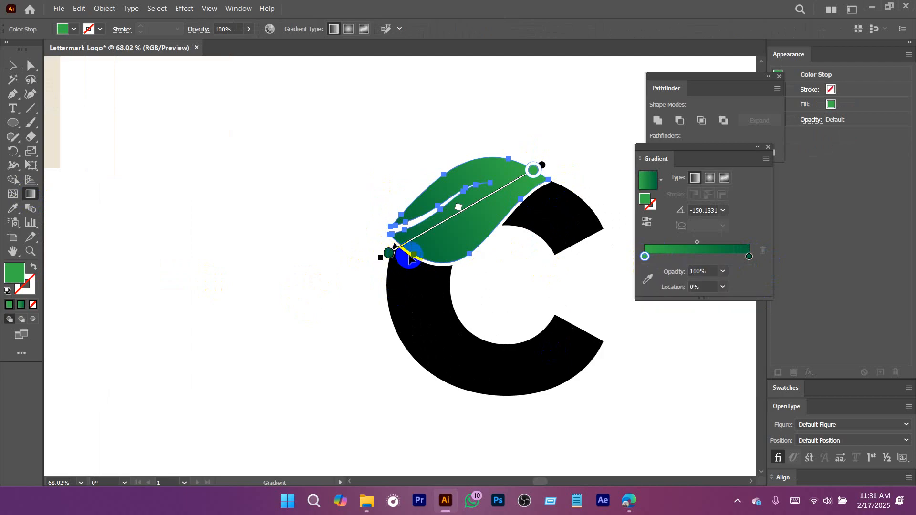
Darken the leaf gradient's dark green stop by lowering its G value to about 52, and deselect the leaf.
{"action": "double_click", "coordinate": [749, 258]}
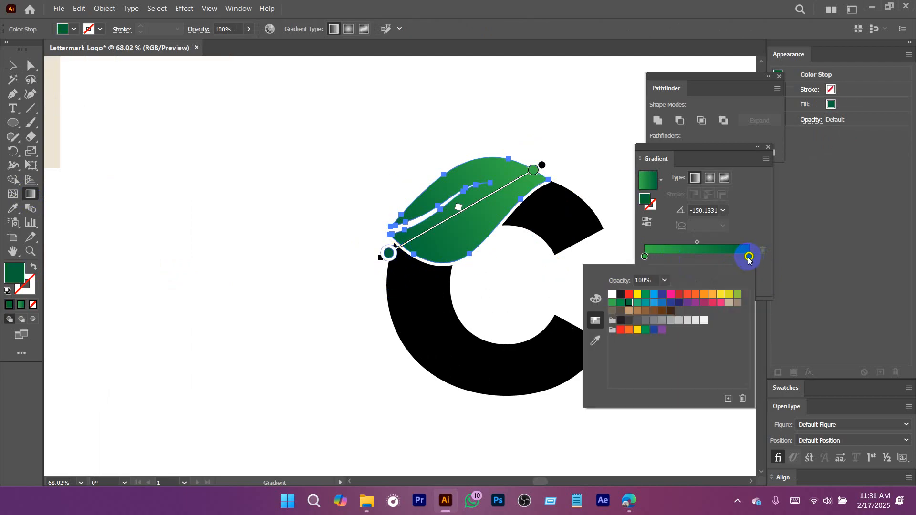
{"action": "left_click", "coordinate": [594, 300]}
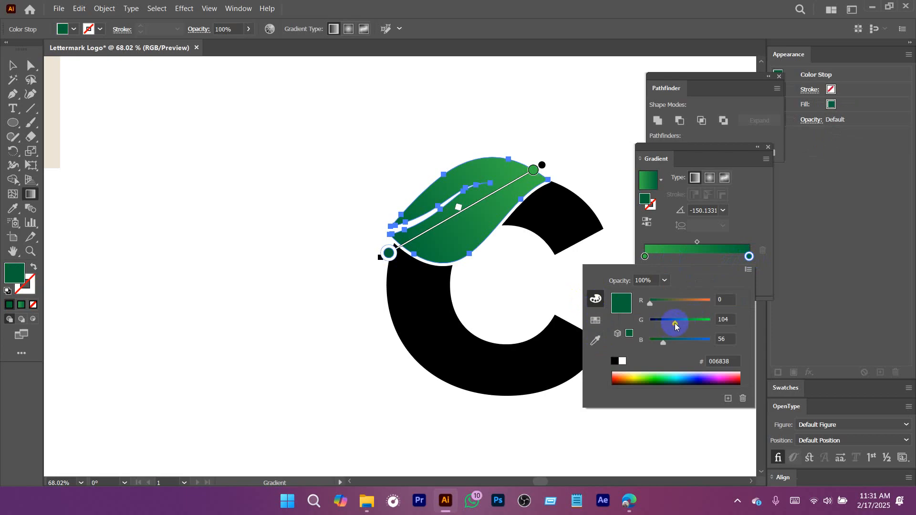
{"action": "left_click_drag", "start_coordinate": [675, 325], "coordinate": [667, 328]}
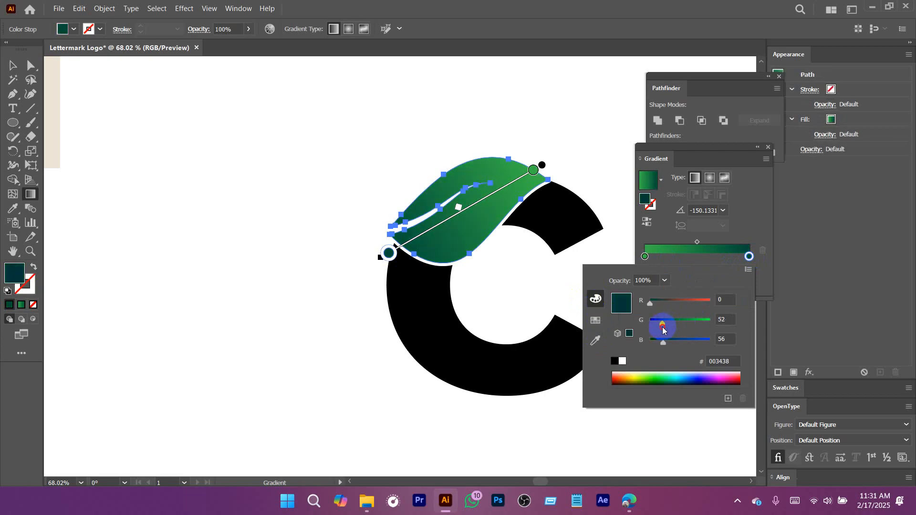
{"action": "double_click", "coordinate": [12, 67]}
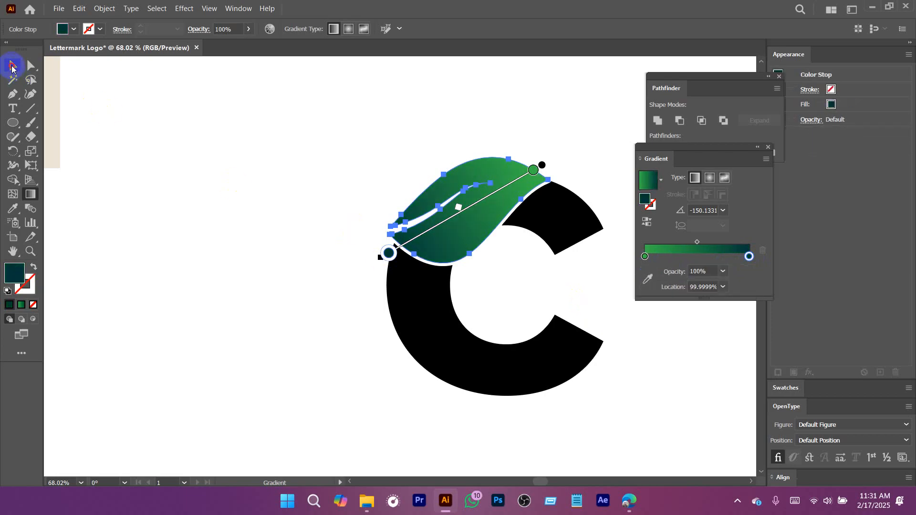
{"action": "left_click", "coordinate": [504, 340]}
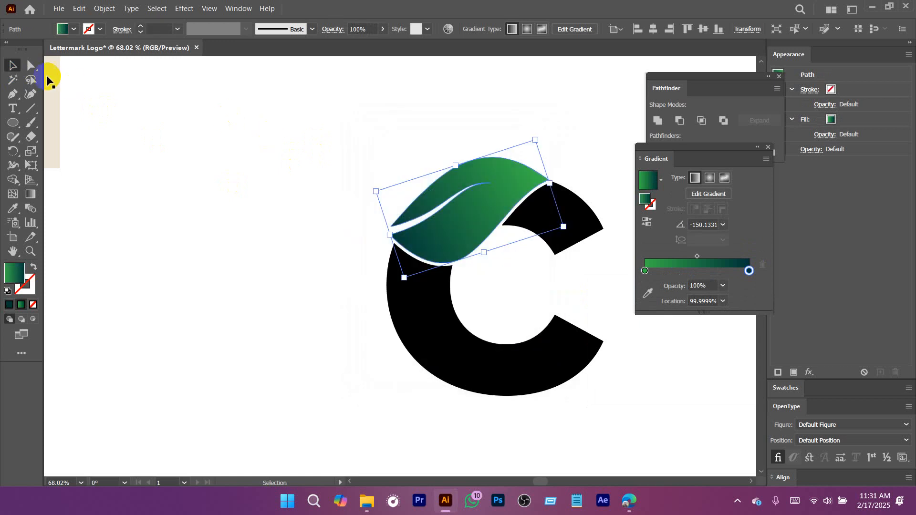
{"action": "left_click", "coordinate": [327, 150]}
Group the leaf with the letter C, enlarge the group and place it at the centre of the artboard.
{"action": "left_click_drag", "start_coordinate": [508, 209], "coordinate": [305, 224]}
{"action": "left_click_drag", "start_coordinate": [540, 302], "coordinate": [498, 292]}
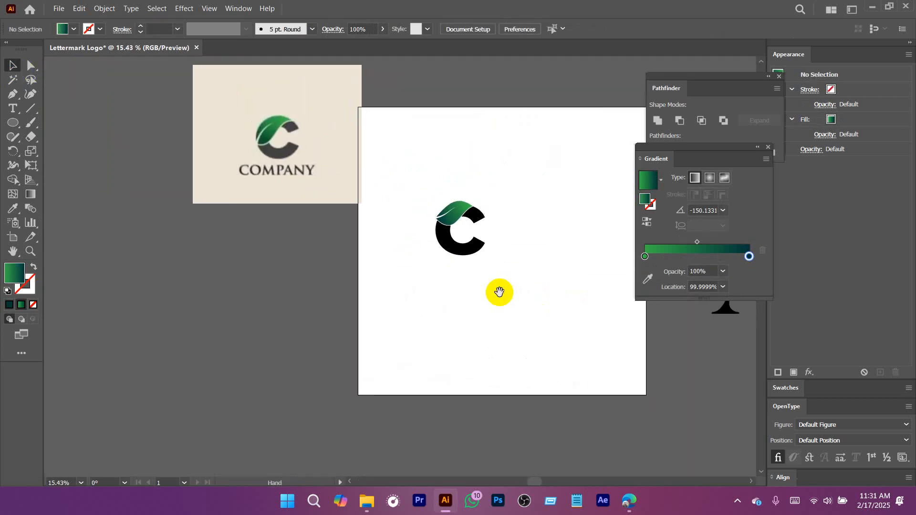
{"action": "left_click_drag", "start_coordinate": [422, 195], "coordinate": [491, 283]}
{"action": "left_click", "coordinate": [509, 42]}
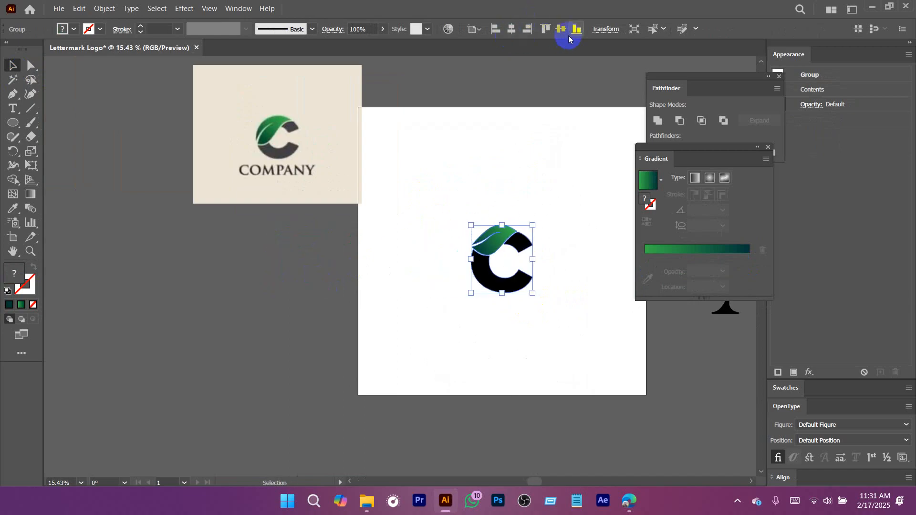
{"action": "left_click", "coordinate": [562, 170]}
Group all parts of the orange-circle A logo and move it onto the artboard above the C logo.
{"action": "left_click_drag", "start_coordinate": [578, 286], "coordinate": [302, 229]}
{"action": "left_click", "coordinate": [402, 249]}
{"action": "left_click_drag", "start_coordinate": [412, 251], "coordinate": [480, 262]}
{"action": "key", "text": "ctrl+z"}
{"action": "left_click_drag", "start_coordinate": [392, 231], "coordinate": [457, 292]}
{"action": "key", "text": "ctrl+g"}
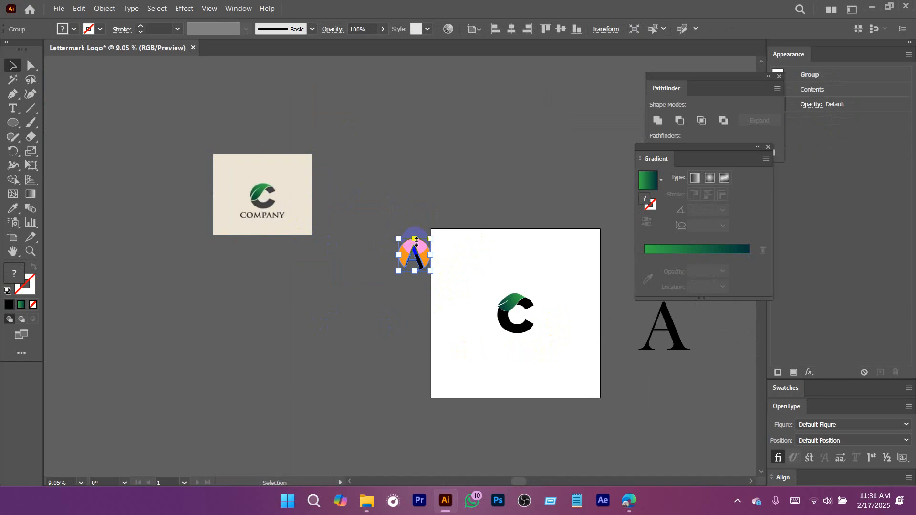
{"action": "left_click_drag", "start_coordinate": [417, 251], "coordinate": [495, 250]}
Move the C logo and the A logo off the artboard into the empty area beside it.
{"action": "scroll", "coordinate": [530, 313], "scroll_direction": "up", "scroll_amount": 3}
{"action": "left_click", "coordinate": [506, 333]}
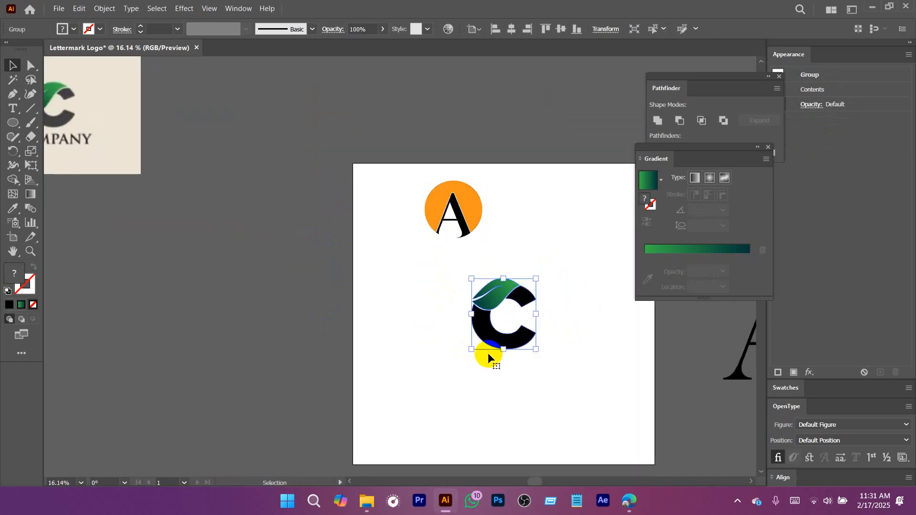
{"action": "left_click_drag", "start_coordinate": [526, 299], "coordinate": [239, 169]}
{"action": "left_click", "coordinate": [482, 227]}
{"action": "left_click_drag", "start_coordinate": [481, 227], "coordinate": [318, 231]}
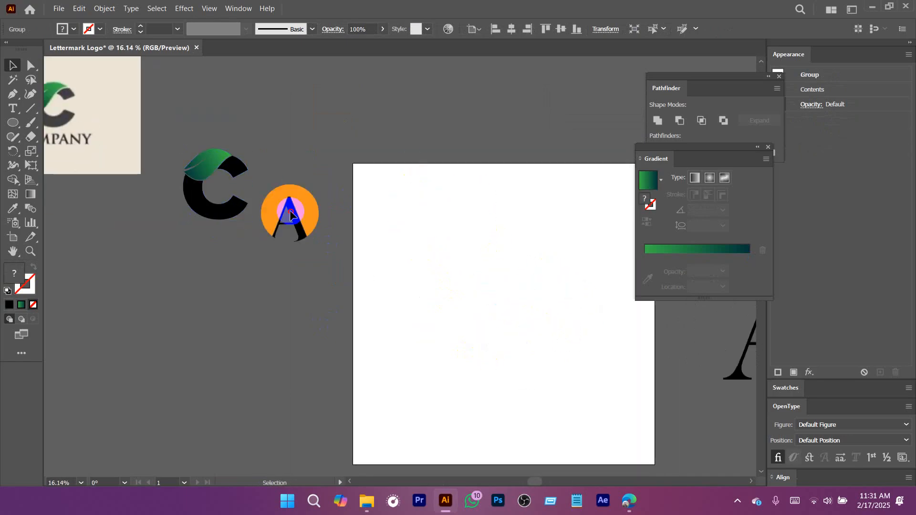
Add the text BCE in Montserrat Bold on the artboard and scale it up to about 143 pt.
{"action": "left_click", "coordinate": [400, 258]}
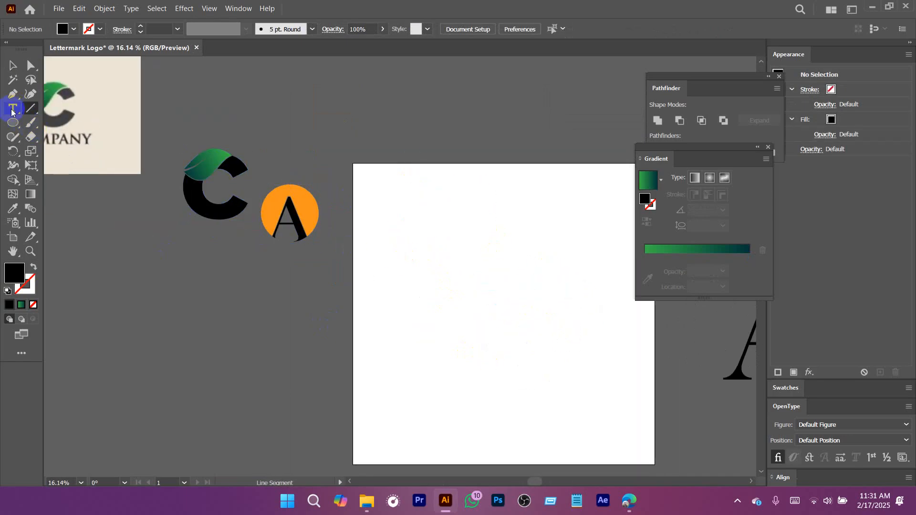
{"action": "left_click", "coordinate": [12, 109]}
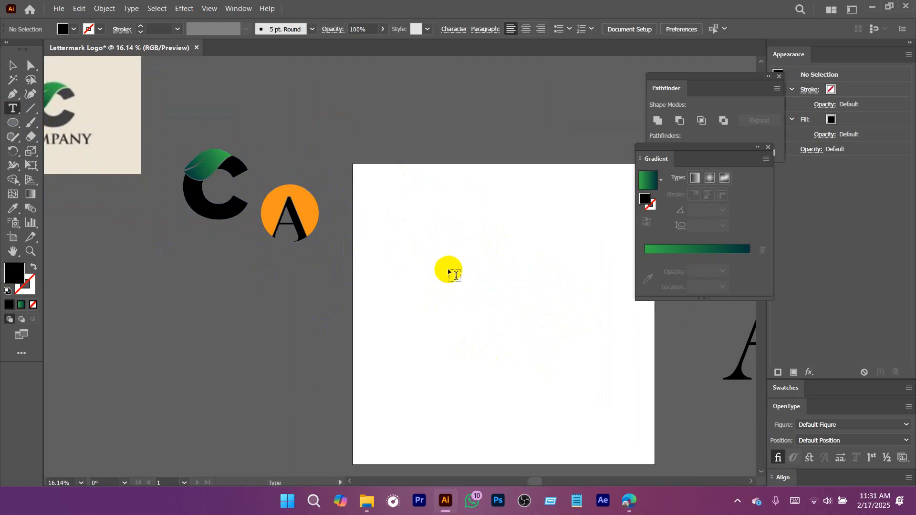
{"action": "left_click", "coordinate": [448, 271]}
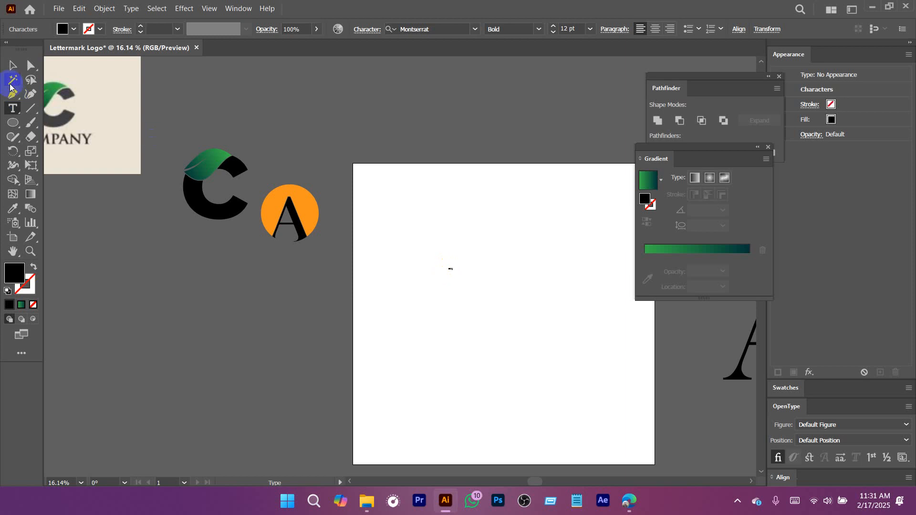
{"action": "key", "text": "Escape"}
{"action": "left_click_drag", "start_coordinate": [454, 272], "coordinate": [474, 291]}
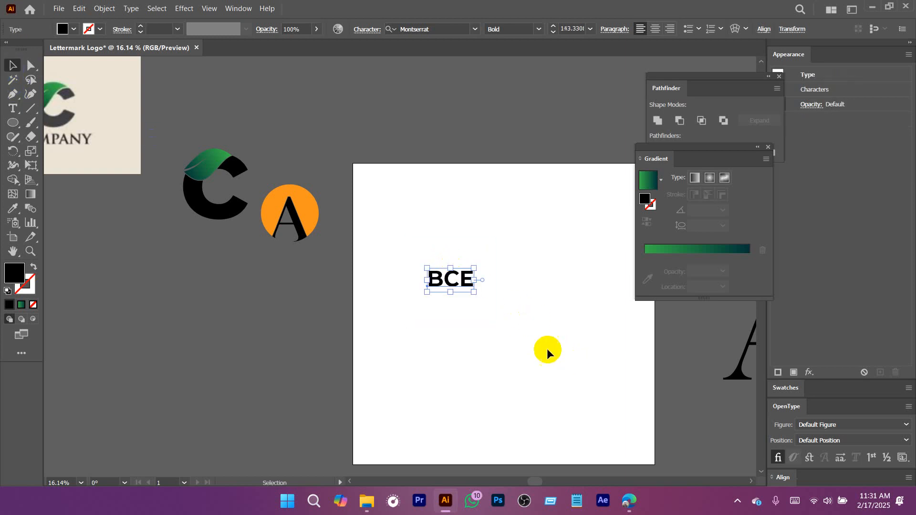
Switch to the browser, copy "CRM product" from the Freelancer logo contest description, and return to Illustrator.
{"action": "left_click", "coordinate": [629, 457]}
{"action": "left_click", "coordinate": [628, 501]}
{"action": "left_click", "coordinate": [506, 10]}
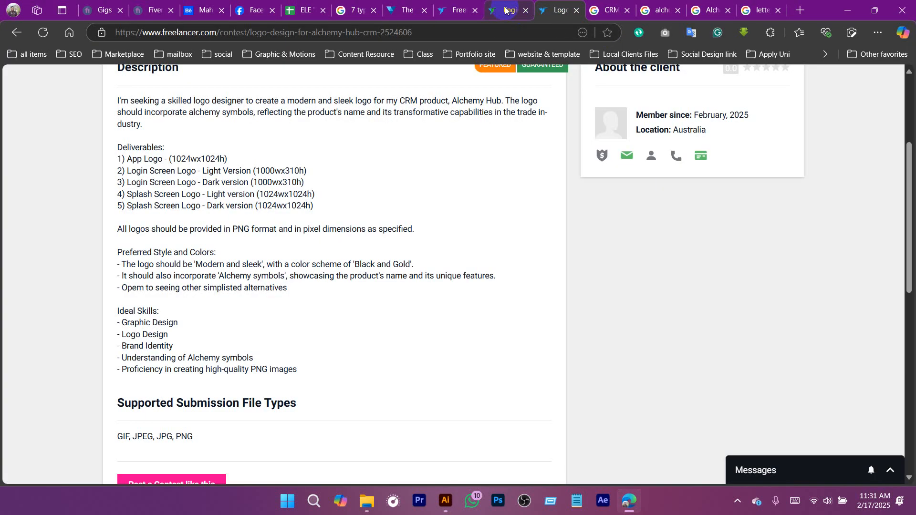
{"action": "scroll", "coordinate": [503, 152], "scroll_direction": "up", "scroll_amount": 1}
{"action": "left_click_drag", "start_coordinate": [401, 161], "coordinate": [442, 162]}
{"action": "left_click", "coordinate": [848, 9]}
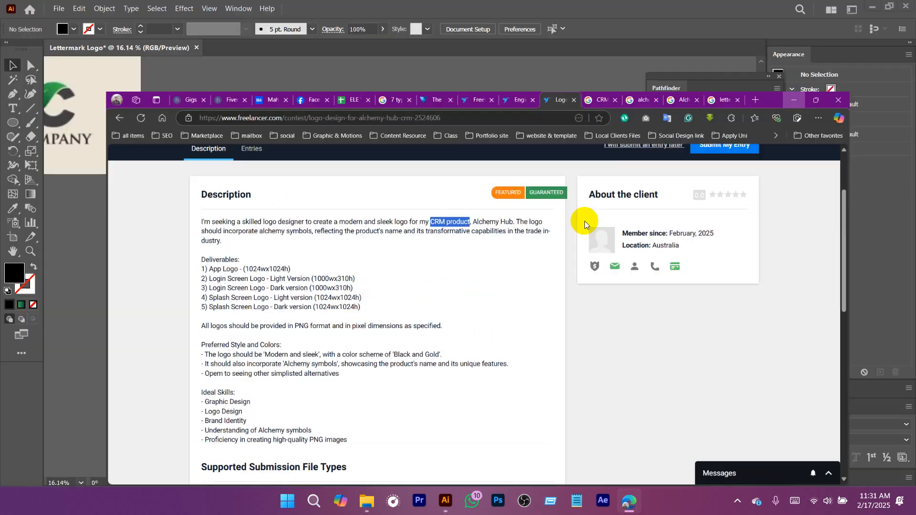
Replace the BCE text with "CRM product" and place a copy of it above the artboard.
{"action": "double_click", "coordinate": [457, 274]}
{"action": "type", "text": "CRM product"}
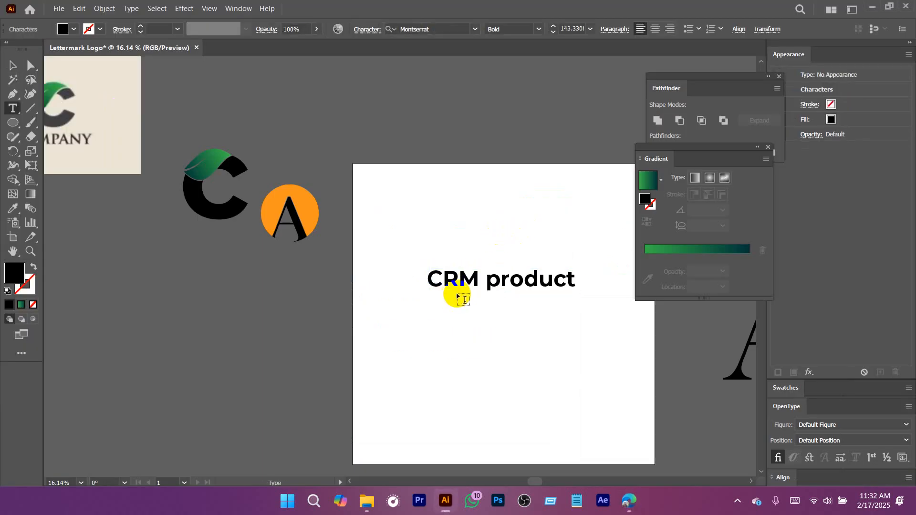
{"action": "left_click", "coordinate": [13, 65]}
{"action": "left_click_drag", "start_coordinate": [448, 274], "coordinate": [423, 119], "text": "alt"}
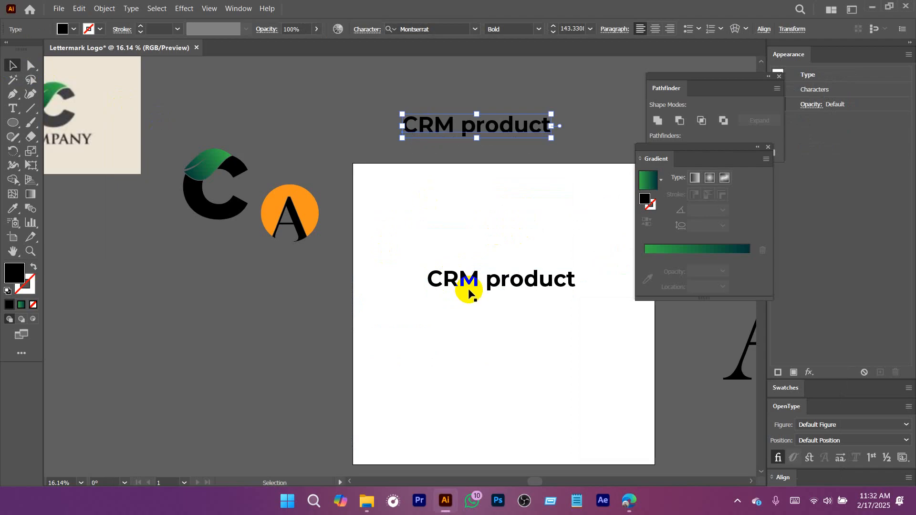
Shorten the text on the artboard to CRM by deleting the word "product".
{"action": "double_click", "coordinate": [494, 288]}
{"action": "left_click_drag", "start_coordinate": [477, 274], "coordinate": [609, 298]}
{"action": "key", "text": "BackSpace"}
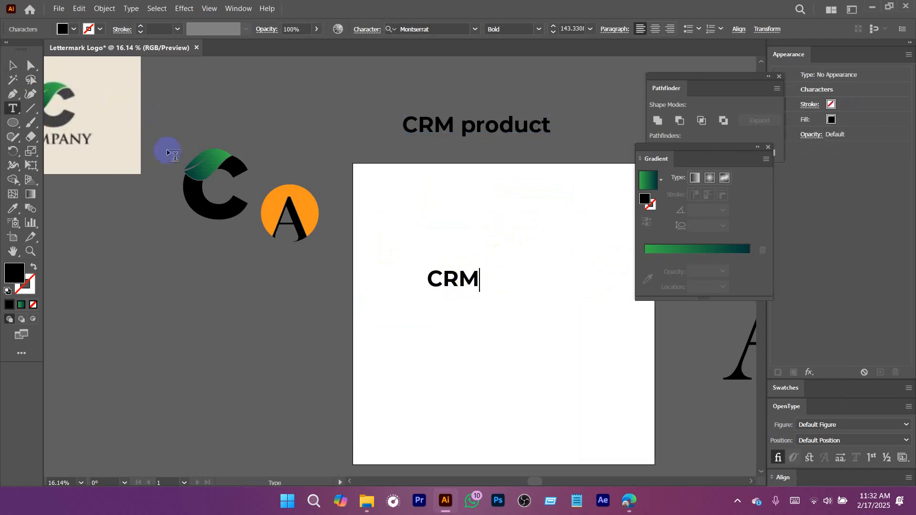
{"action": "left_click", "coordinate": [15, 66]}
Change the font of the CRM text to Ethnocentric Regular.
{"action": "left_click_drag", "start_coordinate": [453, 279], "coordinate": [423, 240], "text": "ctrl"}
{"action": "left_click_drag", "start_coordinate": [345, 223], "coordinate": [382, 224], "text": "ctrl"}
{"action": "left_click_drag", "start_coordinate": [316, 186], "coordinate": [376, 200]}
{"action": "left_click", "coordinate": [443, 305]}
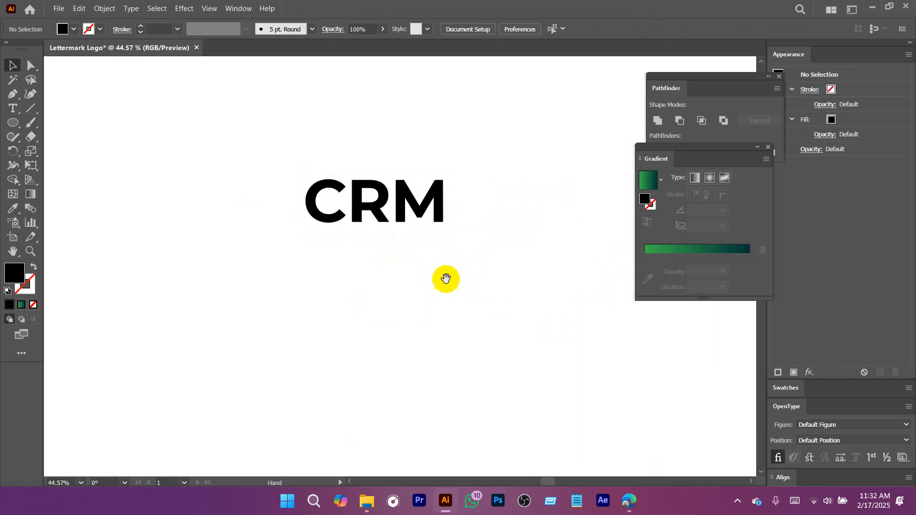
{"action": "left_click_drag", "start_coordinate": [446, 279], "coordinate": [470, 298]}
{"action": "left_click", "coordinate": [417, 203]}
{"action": "left_click", "coordinate": [506, 258], "text": "ctrl"}
{"action": "left_click_drag", "start_coordinate": [506, 258], "coordinate": [411, 281]}
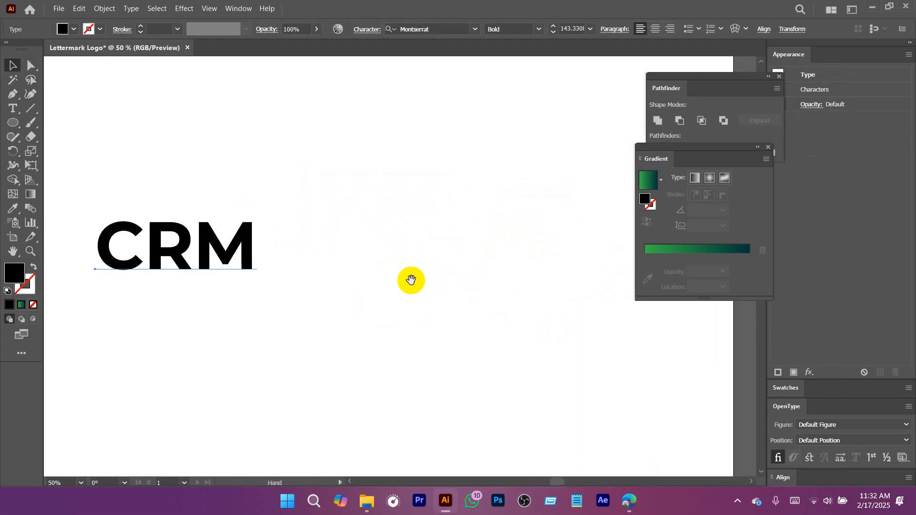
{"action": "left_click_drag", "start_coordinate": [454, 260], "coordinate": [485, 237], "text": "ctrl"}
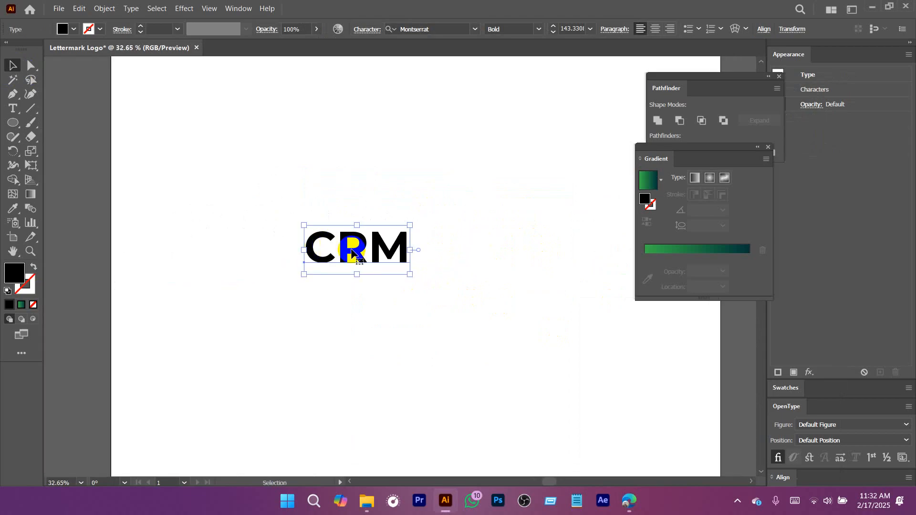
{"action": "left_click_drag", "start_coordinate": [464, 180], "coordinate": [430, 231]}
{"action": "left_click", "coordinate": [441, 32]}
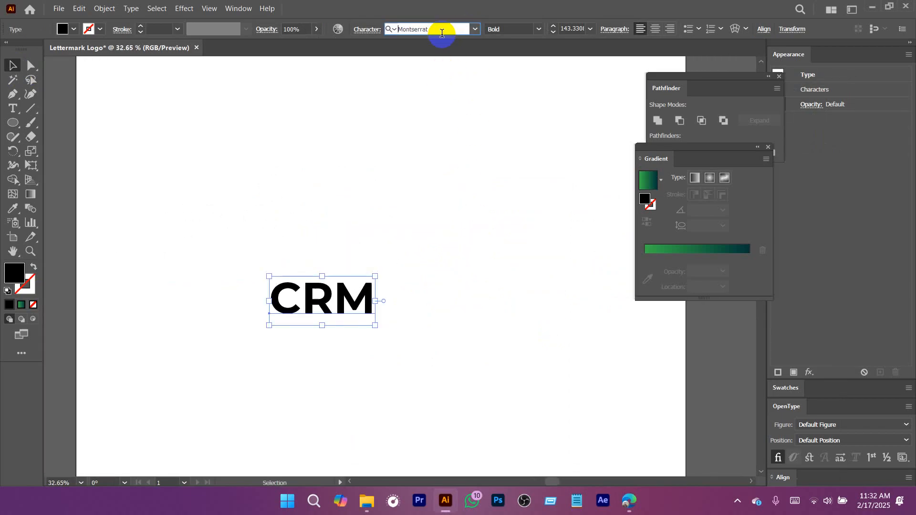
{"action": "type", "text": "eth"}
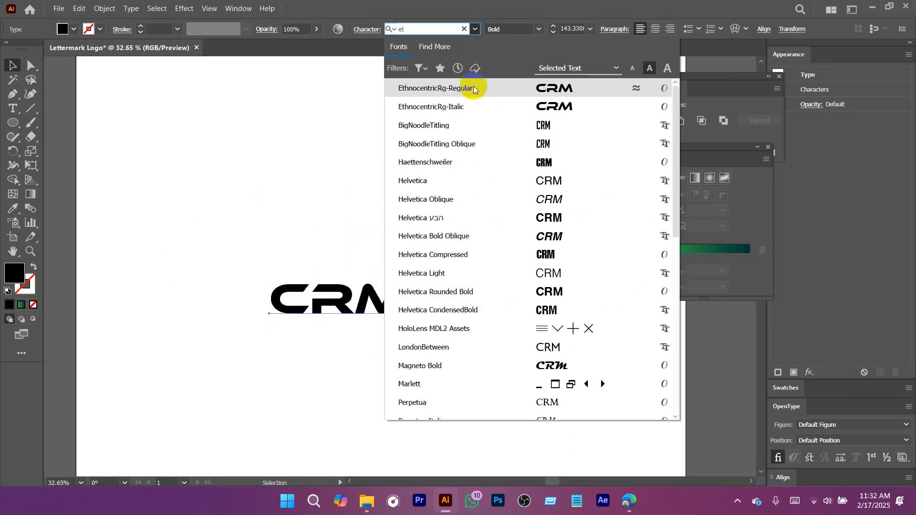
{"action": "left_click", "coordinate": [475, 86]}
Convert the CRM text to outlines and ungroup it into separate letters.
{"action": "left_click_drag", "start_coordinate": [344, 309], "coordinate": [444, 236]}
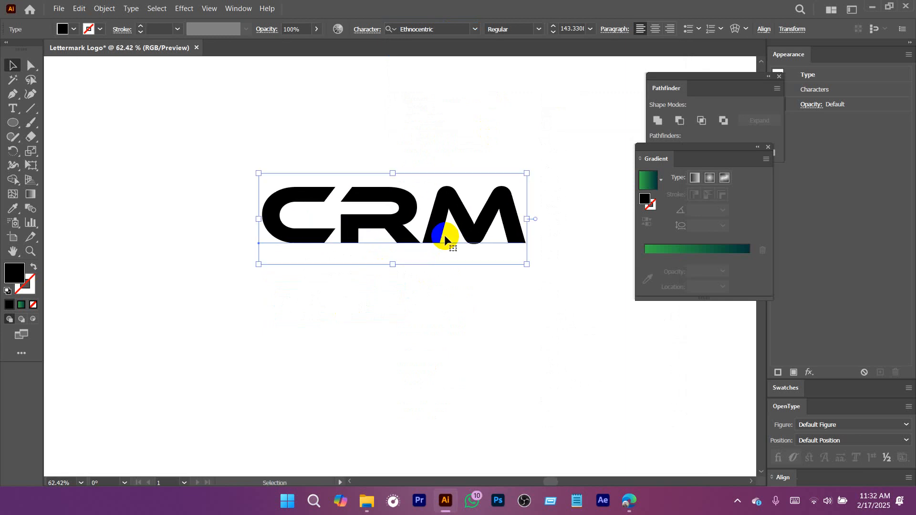
{"action": "right_click", "coordinate": [384, 224]}
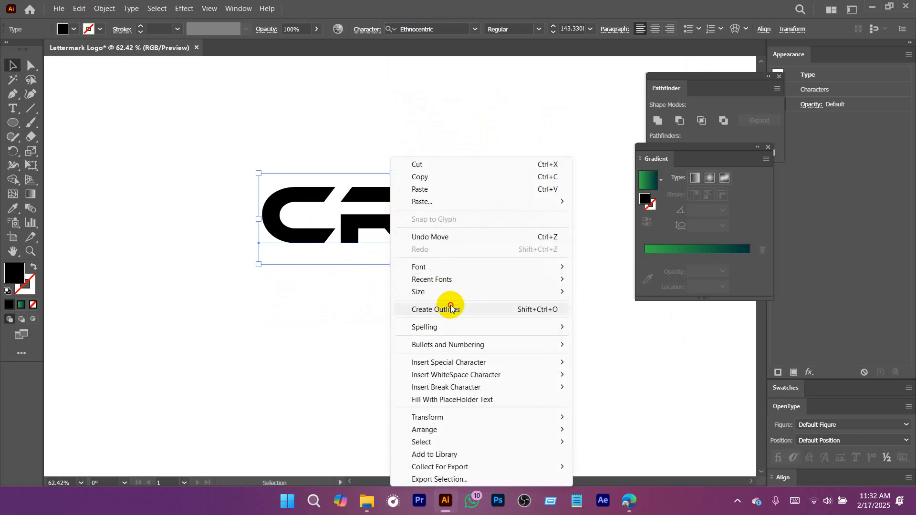
{"action": "left_click", "coordinate": [382, 283]}
{"action": "left_click_drag", "start_coordinate": [333, 199], "coordinate": [433, 271], "text": "ctrl"}
{"action": "left_click", "coordinate": [246, 181]}
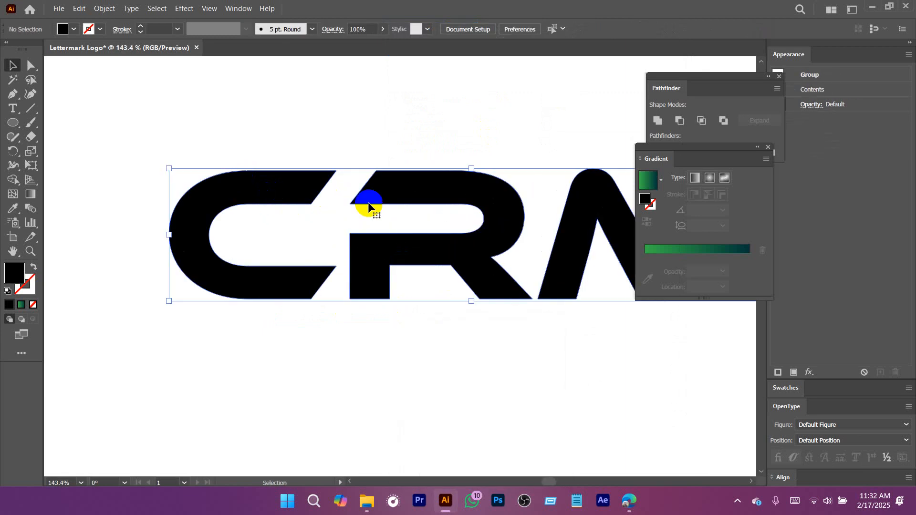
{"action": "right_click", "coordinate": [437, 232]}
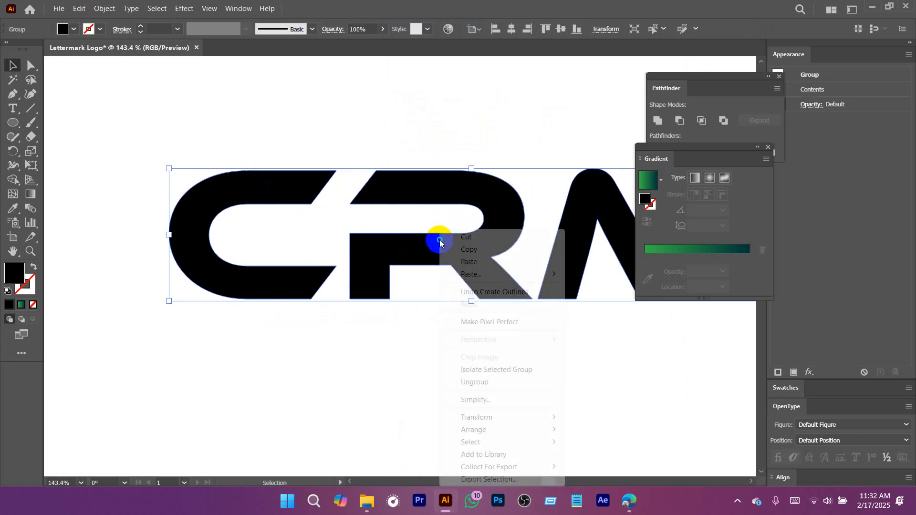
{"action": "left_click", "coordinate": [475, 381]}
{"action": "left_click", "coordinate": [333, 244]}
Shorten the R's top bar by moving the anchor points of its slanted upper-left end horizontally to the right.
{"action": "left_click", "coordinate": [414, 255]}
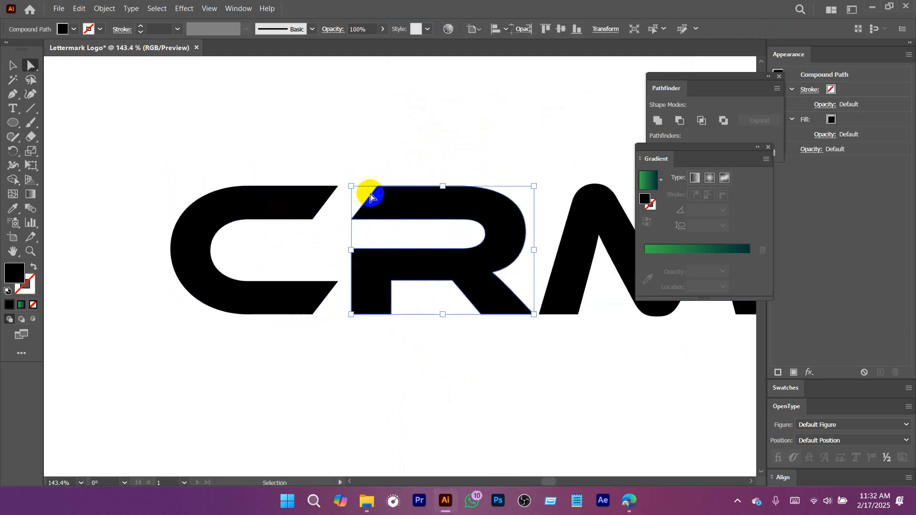
{"action": "key", "text": "a"}
{"action": "key", "text": "ctrl+space"}
{"action": "left_click_drag", "start_coordinate": [343, 172], "coordinate": [441, 261]}
{"action": "left_click_drag", "start_coordinate": [351, 125], "coordinate": [461, 297]}
{"action": "left_click_drag", "start_coordinate": [416, 186], "coordinate": [546, 193]}
Extend the C's upper arm to the right until its slanted end nearly meets the R's top bar.
{"action": "key", "text": "space"}
{"action": "left_click_drag", "start_coordinate": [384, 259], "coordinate": [433, 249]}
{"action": "left_click_drag", "start_coordinate": [427, 157], "coordinate": [503, 251]}
{"action": "left_click", "coordinate": [425, 278]}
{"action": "key", "text": "space"}
{"action": "left_click_drag", "start_coordinate": [403, 275], "coordinate": [330, 127]}
{"action": "left_click_drag", "start_coordinate": [345, 163], "coordinate": [290, 214]}
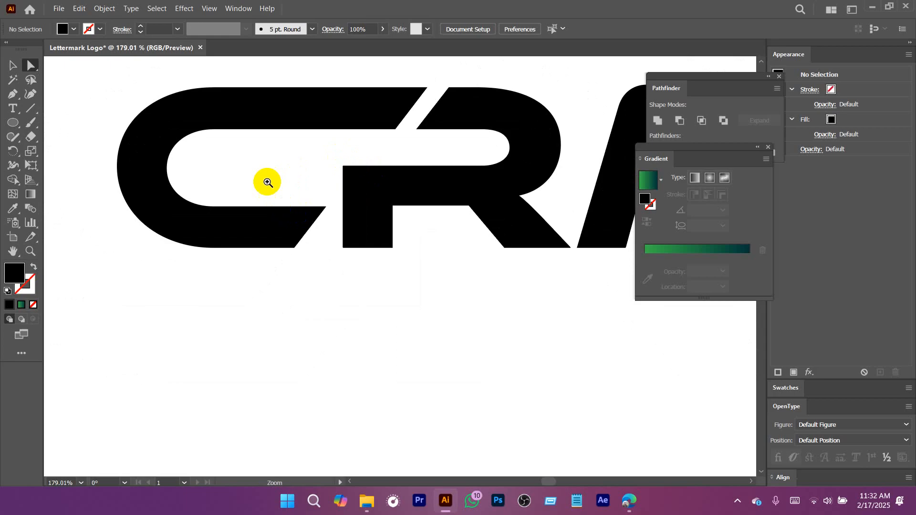
Shorten the C's upper arm, keeping its slanted end, and shift the whole C right to narrow its diagonal gap to the R.
{"action": "left_click_drag", "start_coordinate": [267, 182], "coordinate": [279, 270]}
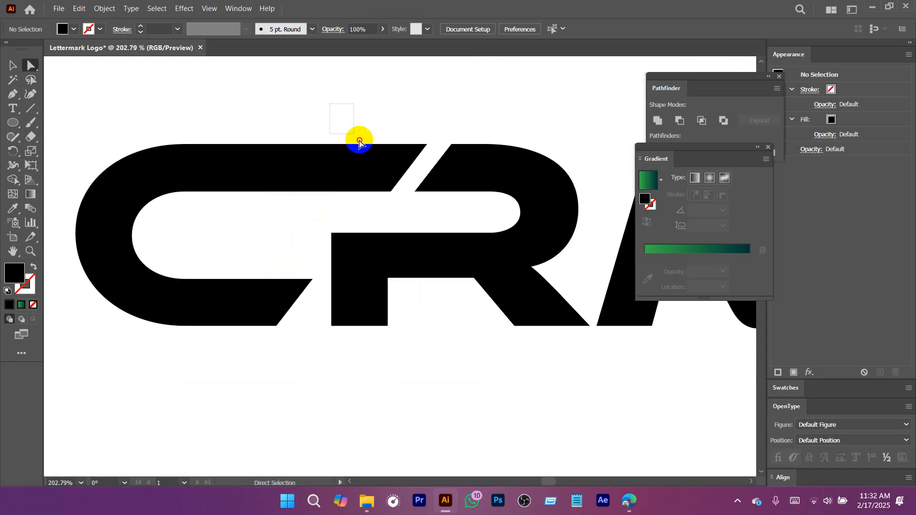
{"action": "left_click_drag", "start_coordinate": [359, 141], "coordinate": [411, 212]}
{"action": "left_click", "coordinate": [427, 144], "text": "shift"}
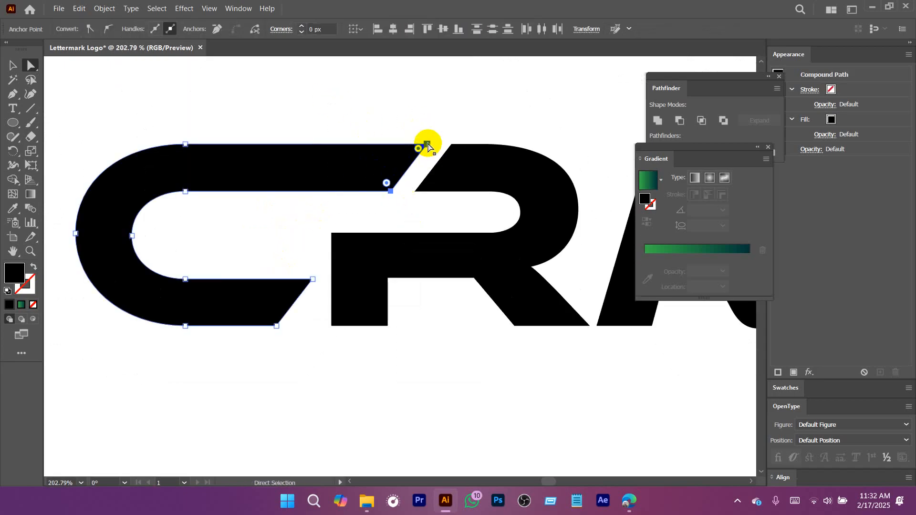
{"action": "left_click_drag", "start_coordinate": [427, 143], "coordinate": [374, 145]}
{"action": "left_click_drag", "start_coordinate": [276, 165], "coordinate": [341, 167]}
{"action": "left_click_drag", "start_coordinate": [350, 271], "coordinate": [409, 208]}
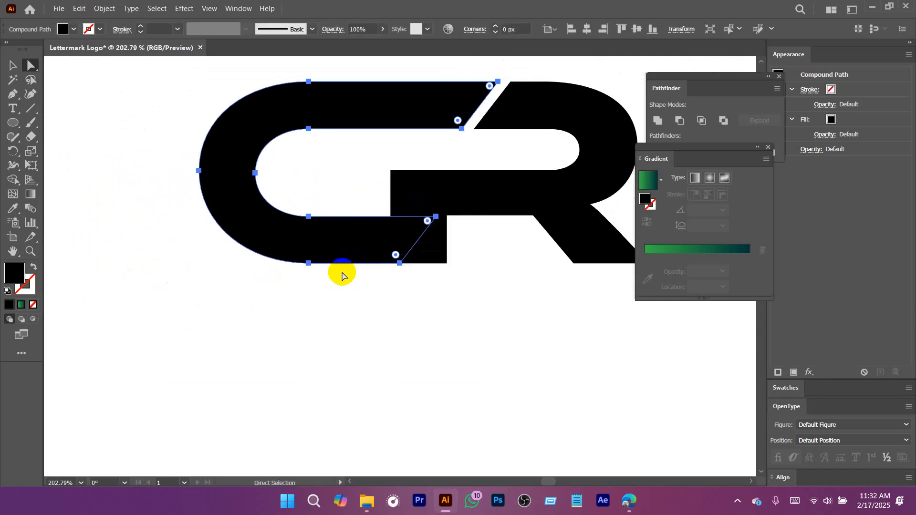
Trim the C's lower arm along a vertical cutting line just before the R's stem with Shape Builder, and delete the leftover line.
{"action": "left_click", "coordinate": [33, 110]}
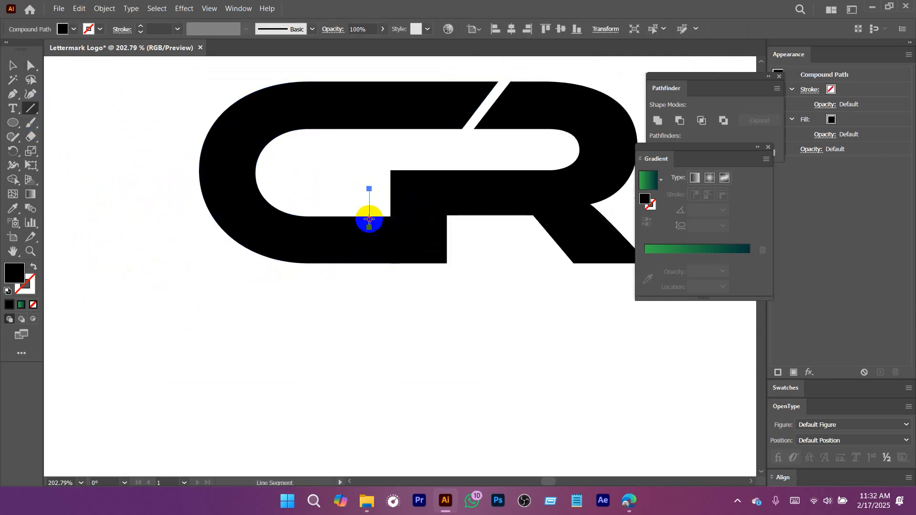
{"action": "left_click_drag", "start_coordinate": [369, 189], "coordinate": [369, 329]}
{"action": "key", "text": "v"}
{"action": "scroll", "coordinate": [388, 234], "scroll_direction": "up", "scroll_amount": 3}
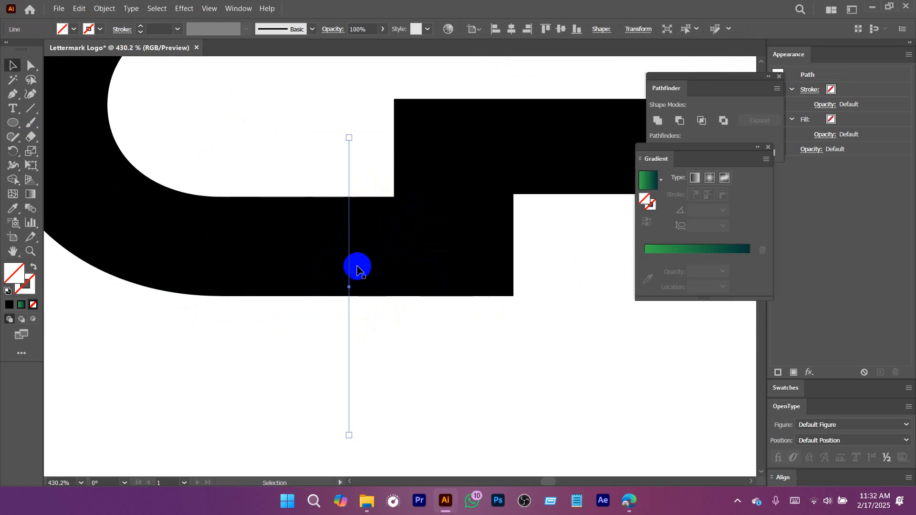
{"action": "left_click_drag", "start_coordinate": [348, 288], "coordinate": [365, 288]}
{"action": "left_click", "coordinate": [328, 265], "text": "shift"}
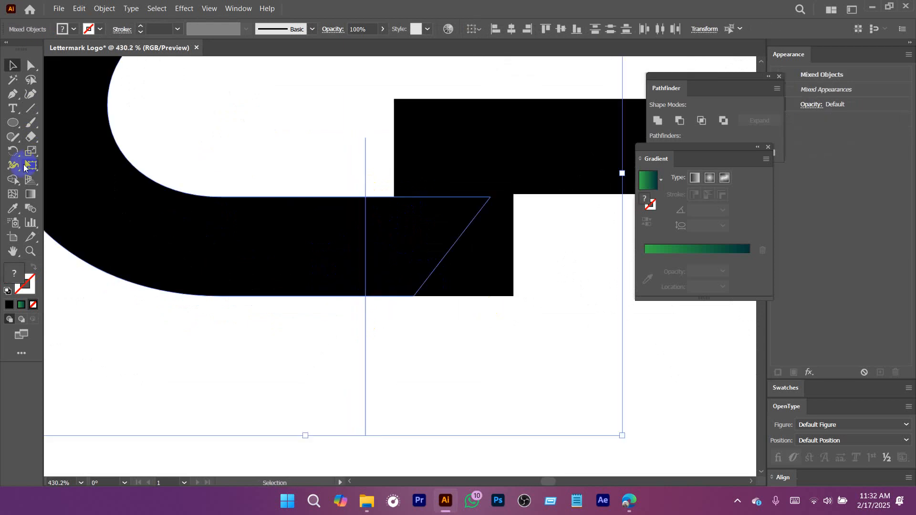
{"action": "left_click", "coordinate": [10, 180]}
{"action": "left_click", "coordinate": [492, 257], "text": "alt"}
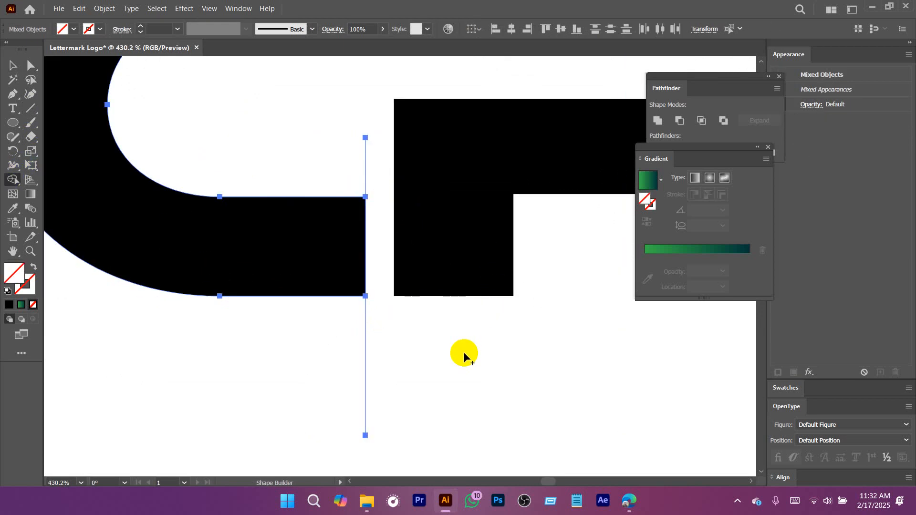
{"action": "key", "text": "v"}
{"action": "left_click_drag", "start_coordinate": [424, 374], "coordinate": [308, 405]}
{"action": "key", "text": "Delete"}
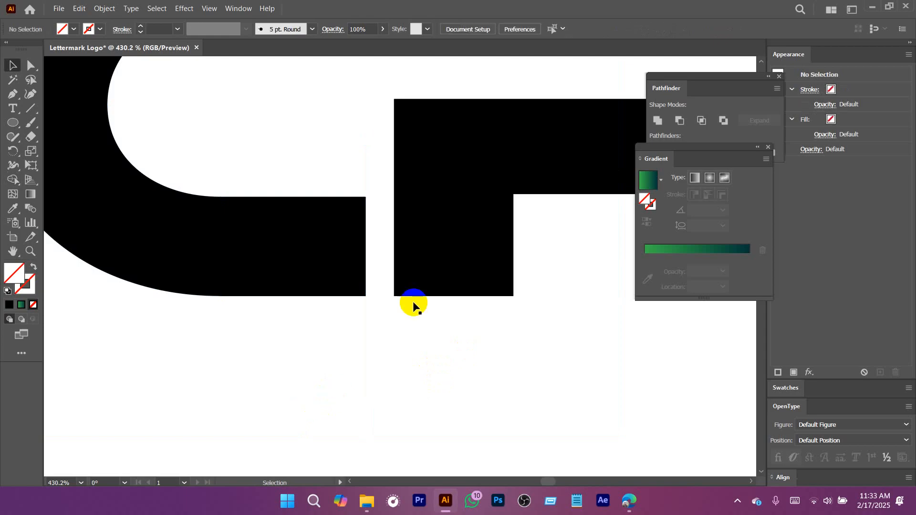
Round the outer upper corner of the R's stem to a radius of about 25 px.
{"action": "left_click_drag", "start_coordinate": [436, 227], "coordinate": [379, 246]}
{"action": "left_click_drag", "start_coordinate": [466, 227], "coordinate": [309, 302]}
{"action": "key", "text": "a"}
{"action": "left_click_drag", "start_coordinate": [232, 196], "coordinate": [283, 230]}
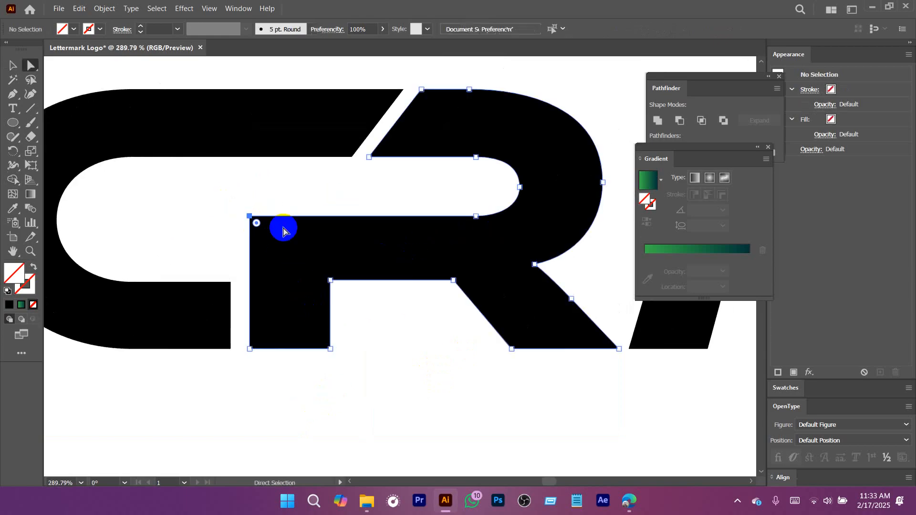
{"action": "left_click_drag", "start_coordinate": [205, 196], "coordinate": [351, 239]}
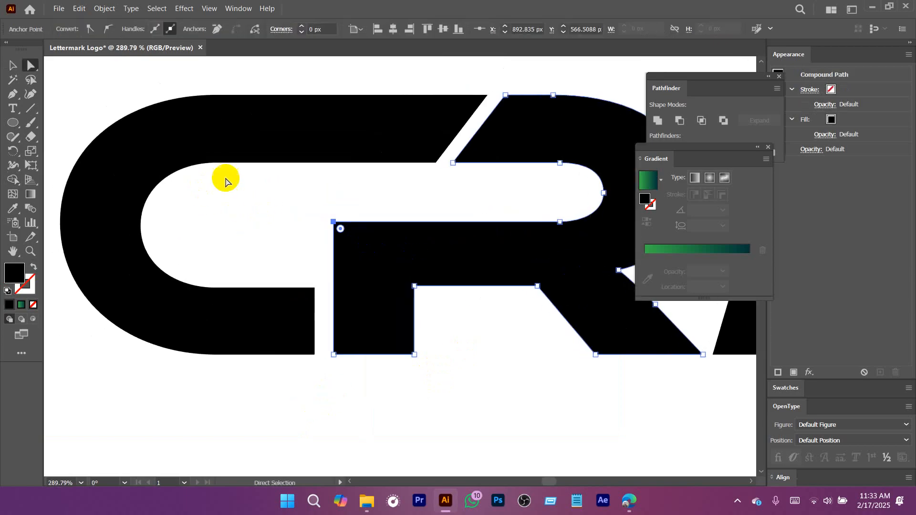
{"action": "scroll", "coordinate": [334, 229], "scroll_direction": "up", "scroll_amount": 3}
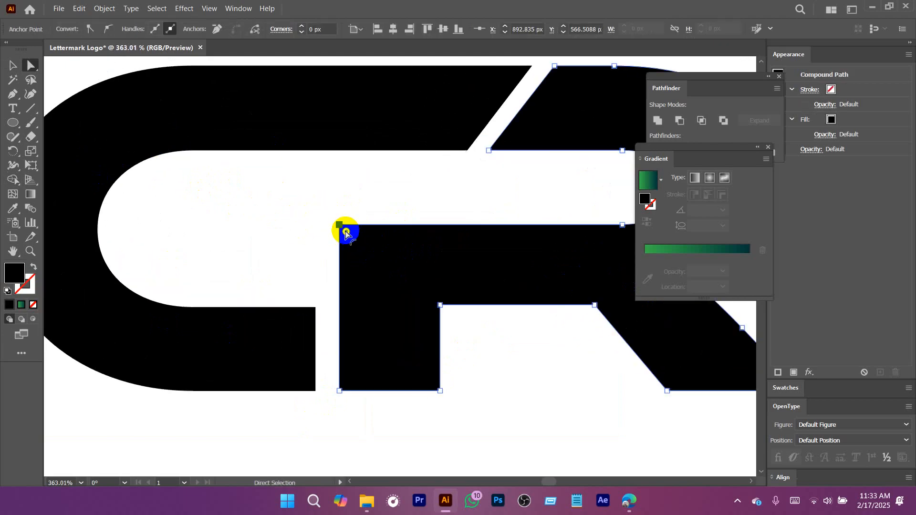
{"action": "left_click_drag", "start_coordinate": [366, 255], "coordinate": [422, 314]}
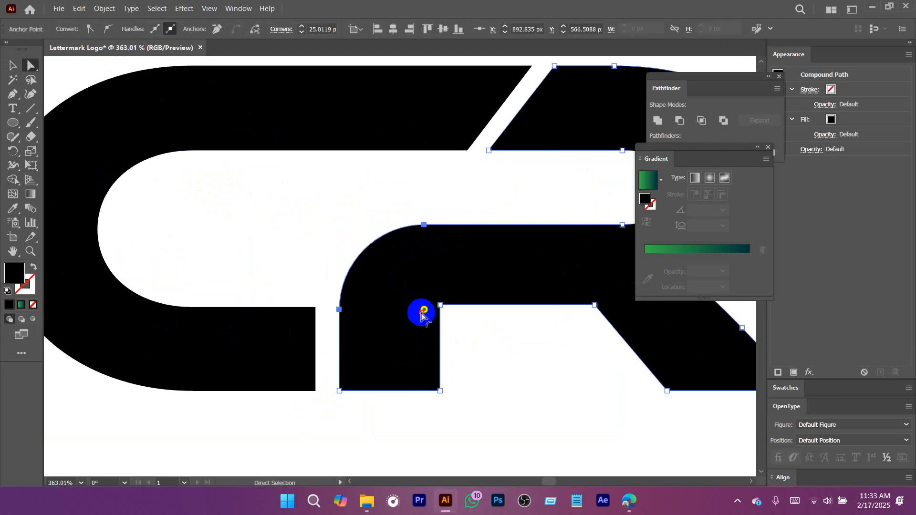
{"action": "left_click", "coordinate": [299, 209]}
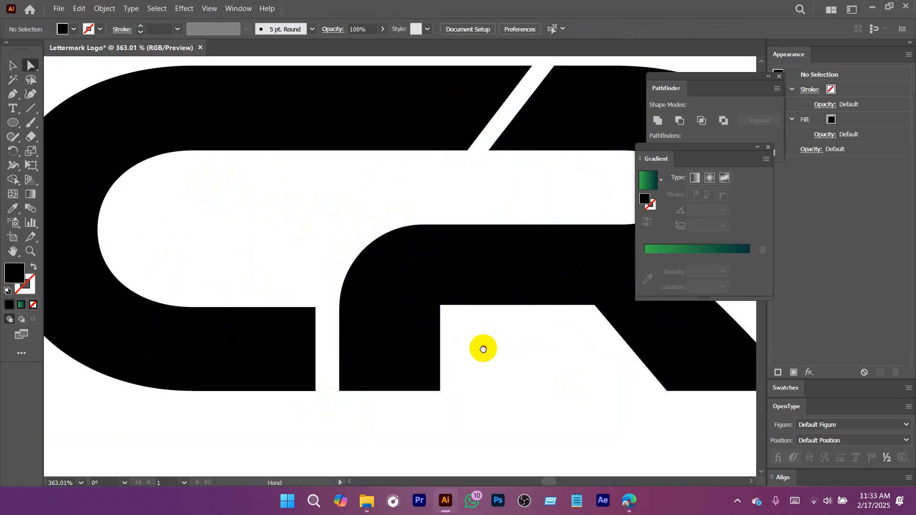
Move the M left until its left leg overlaps the bowl and leg of the R.
{"action": "scroll", "coordinate": [482, 350], "scroll_direction": "down", "scroll_amount": 6}
{"action": "left_click_drag", "start_coordinate": [477, 367], "coordinate": [327, 316]}
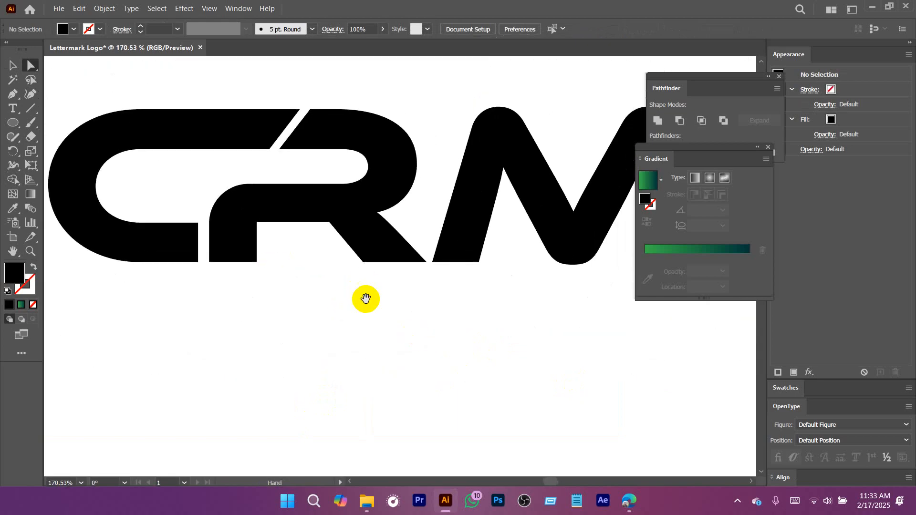
{"action": "left_click_drag", "start_coordinate": [494, 328], "coordinate": [500, 364]}
{"action": "left_click_drag", "start_coordinate": [515, 262], "coordinate": [310, 247]}
{"action": "left_click", "coordinate": [377, 299]}
{"action": "left_click_drag", "start_coordinate": [333, 299], "coordinate": [384, 334]}
{"action": "left_click_drag", "start_coordinate": [268, 143], "coordinate": [297, 142]}
{"action": "left_click", "coordinate": [491, 323]}
{"action": "left_click_drag", "start_coordinate": [482, 302], "coordinate": [359, 303]}
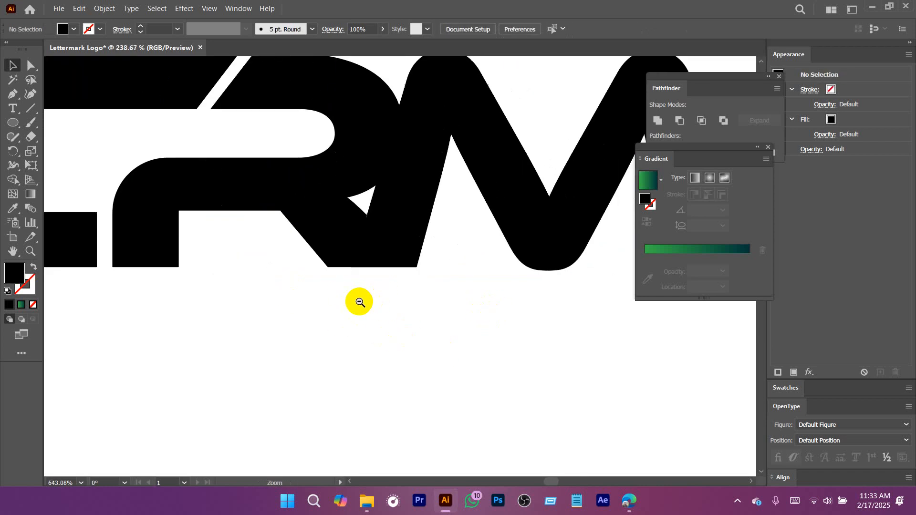
{"action": "scroll", "coordinate": [465, 317], "scroll_direction": "up", "scroll_amount": 1}
Create an offset path around the R with a 5 px offset, Round joins and a miter limit of 4.
{"action": "left_click", "coordinate": [376, 145]}
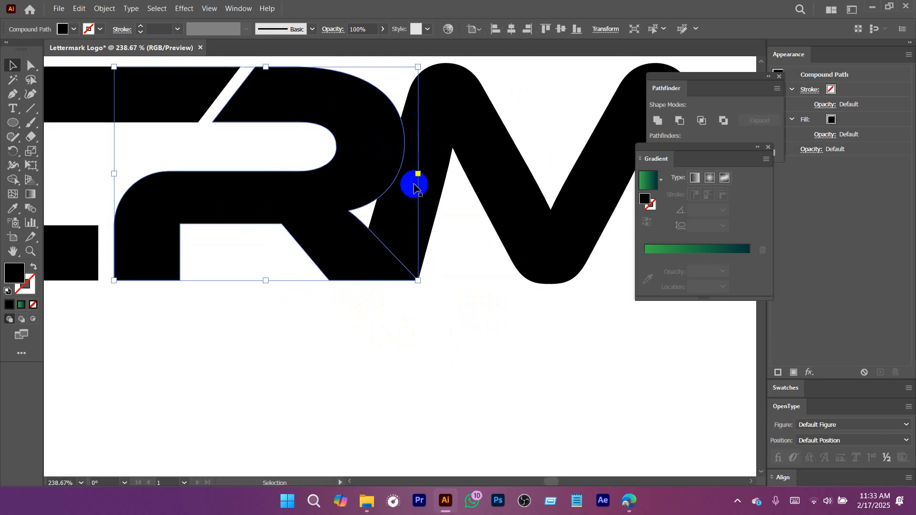
{"action": "left_click_drag", "start_coordinate": [472, 347], "coordinate": [497, 369]}
{"action": "left_click", "coordinate": [465, 375]}
{"action": "left_click", "coordinate": [396, 152]}
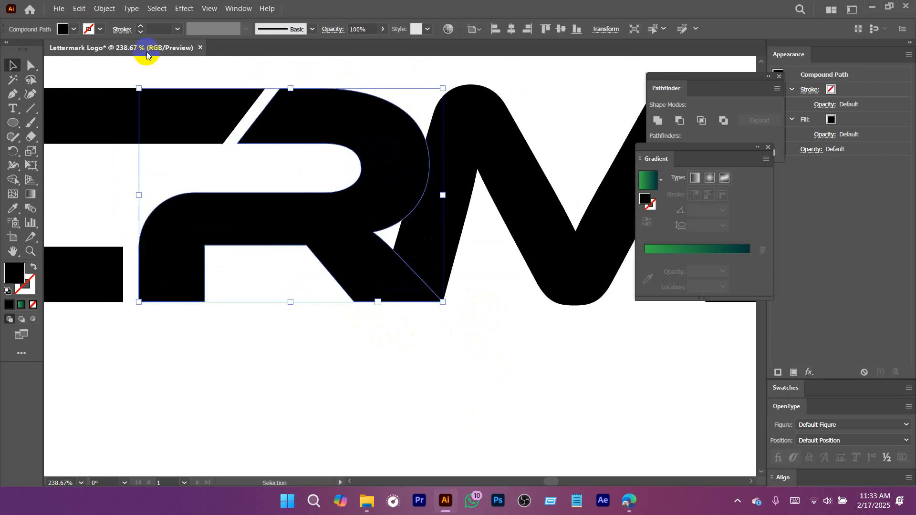
{"action": "left_click", "coordinate": [105, 9]}
{"action": "mouse_move", "coordinate": [276, 284]}
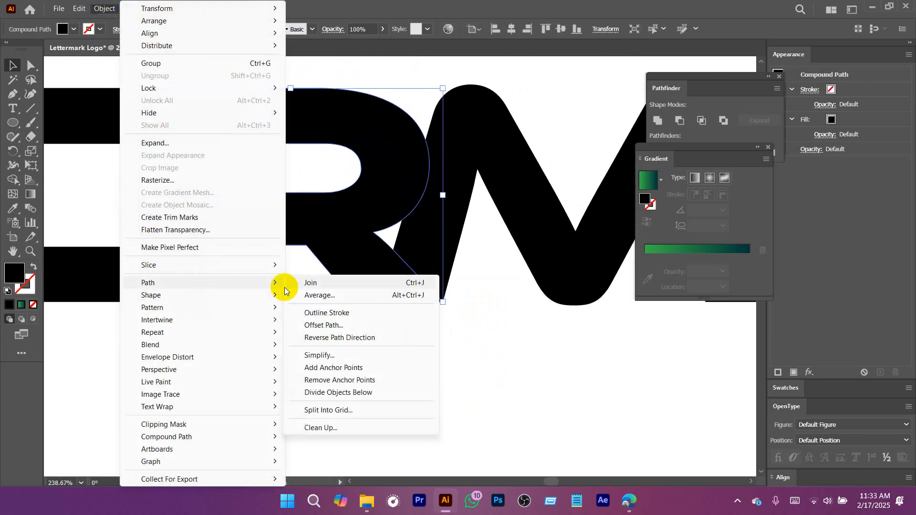
{"action": "left_click", "coordinate": [321, 329]}
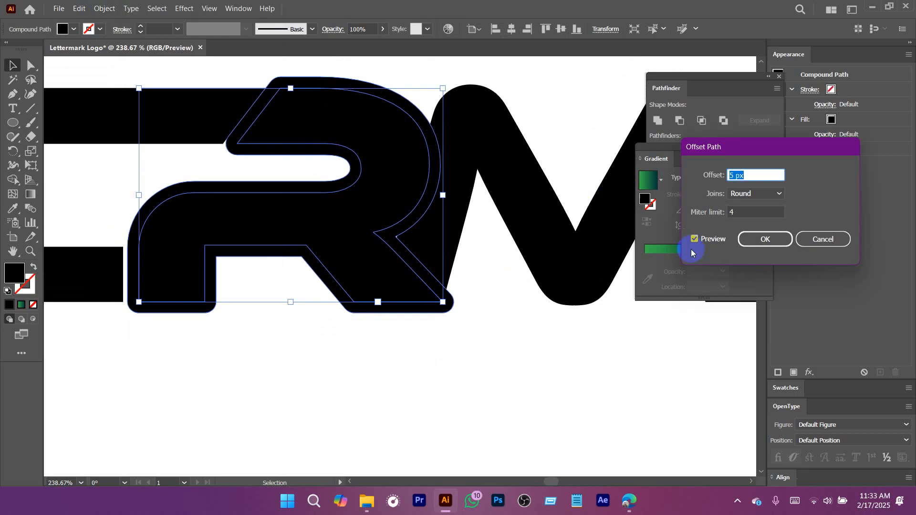
{"action": "left_click", "coordinate": [761, 241]}
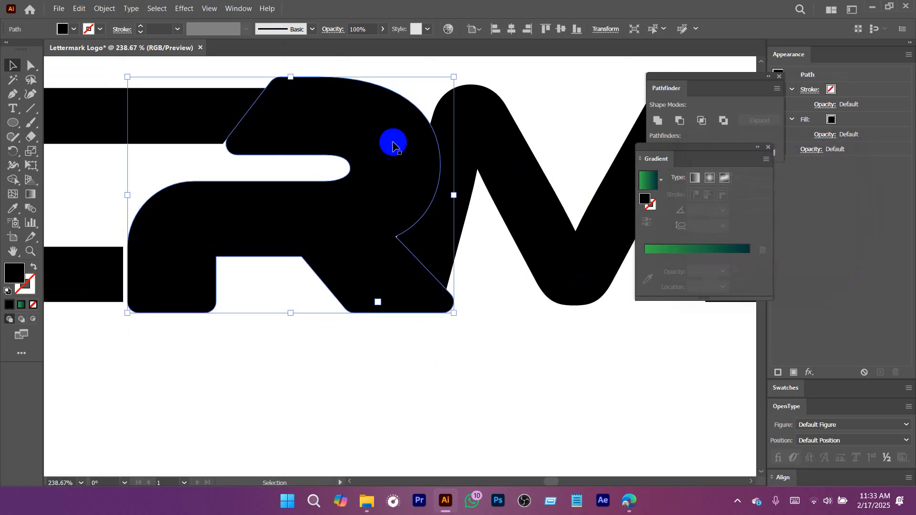
Use Shape Builder on the offset R and the M to remove the offset areas and cut a gap between both letters.
{"action": "left_click", "coordinate": [560, 256], "text": "shift"}
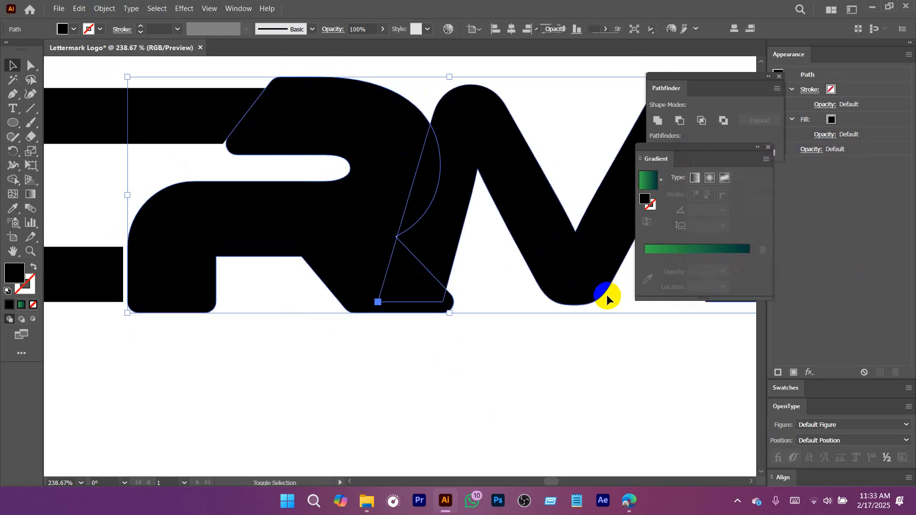
{"action": "left_click", "coordinate": [12, 180]}
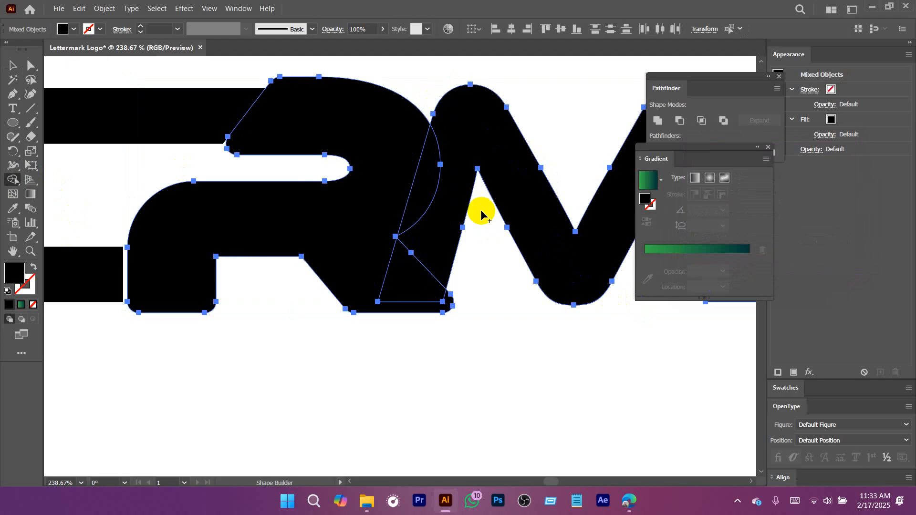
{"action": "left_click", "coordinate": [431, 186], "text": "alt"}
{"action": "left_click", "coordinate": [402, 135], "text": "alt"}
{"action": "left_click", "coordinate": [416, 285], "text": "alt"}
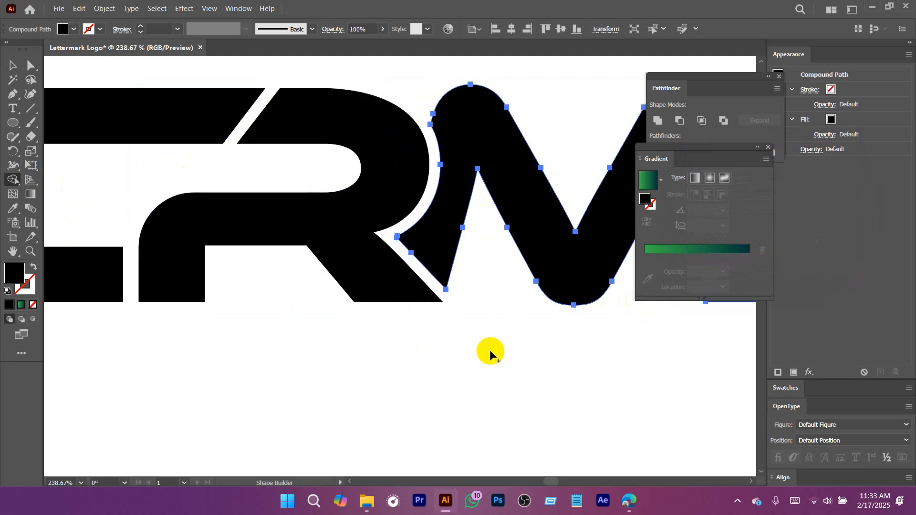
{"action": "key", "text": "v"}
{"action": "left_click", "coordinate": [490, 350]}
Round the outer bottom corner of the M's right leg.
{"action": "left_click_drag", "start_coordinate": [560, 353], "coordinate": [348, 281]}
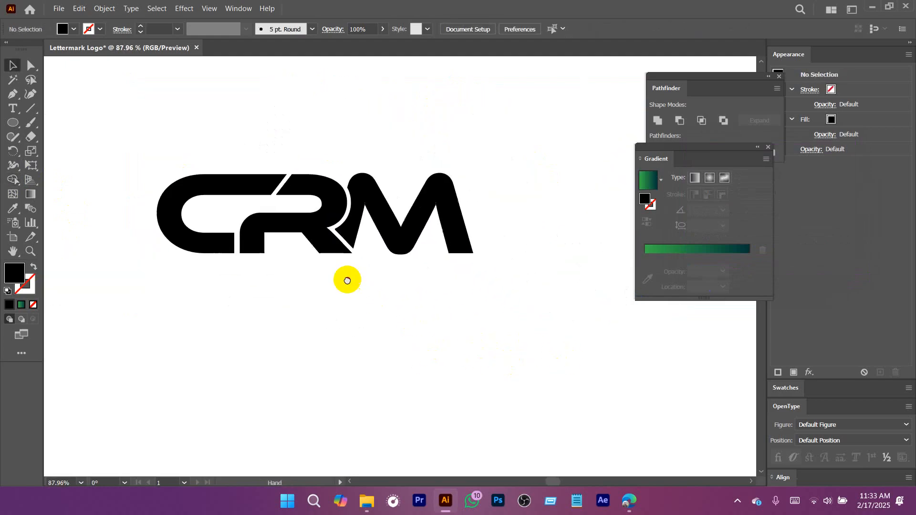
{"action": "left_click_drag", "start_coordinate": [376, 226], "coordinate": [393, 256]}
{"action": "key", "text": "a"}
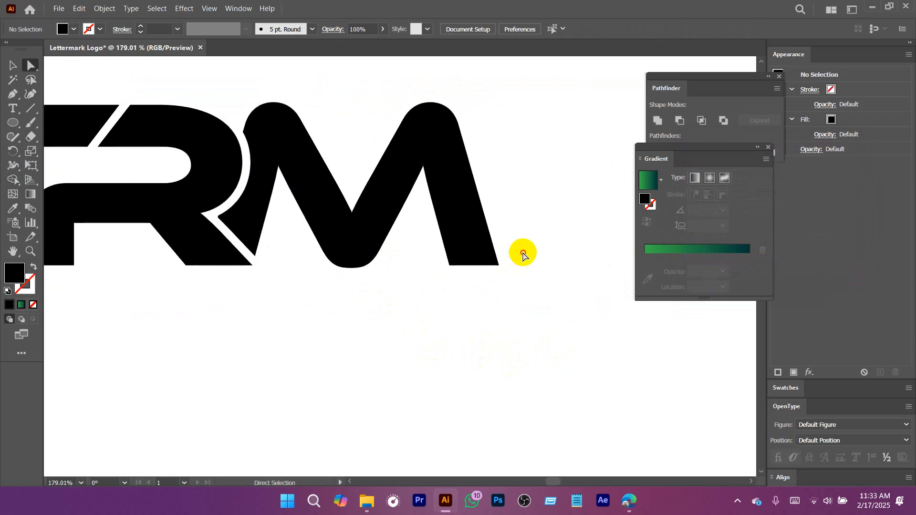
{"action": "left_click", "coordinate": [494, 263]}
{"action": "left_click_drag", "start_coordinate": [491, 259], "coordinate": [201, 127]}
{"action": "left_click", "coordinate": [501, 314]}
Group the C, R and M shapes into one lettermark.
{"action": "left_click_drag", "start_coordinate": [501, 315], "coordinate": [404, 347]}
{"action": "left_click_drag", "start_coordinate": [135, 160], "coordinate": [482, 331]}
{"action": "key", "text": "ctrl+g"}
{"action": "left_click_drag", "start_coordinate": [481, 331], "coordinate": [431, 317]}
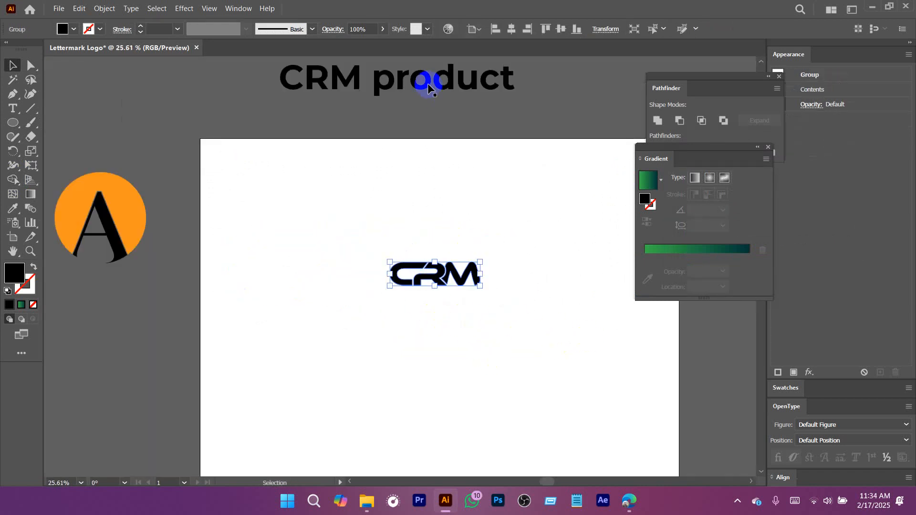
Cut the word "product" from the "CRM product" text and place it as separate text below the CRM lettermark.
{"action": "left_click", "coordinate": [395, 78]}
{"action": "double_click", "coordinate": [380, 76]}
{"action": "left_click_drag", "start_coordinate": [377, 76], "coordinate": [552, 80]}
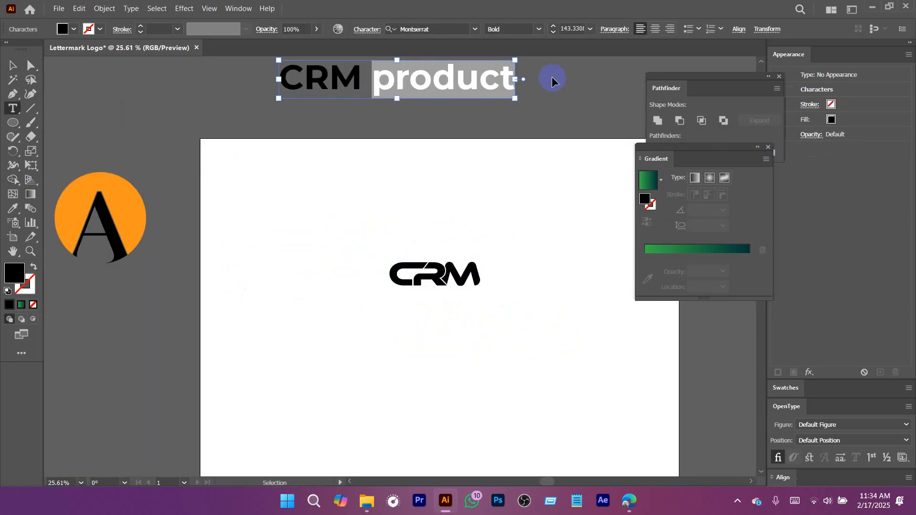
{"action": "left_click", "coordinate": [24, 70]}
{"action": "left_click", "coordinate": [423, 322]}
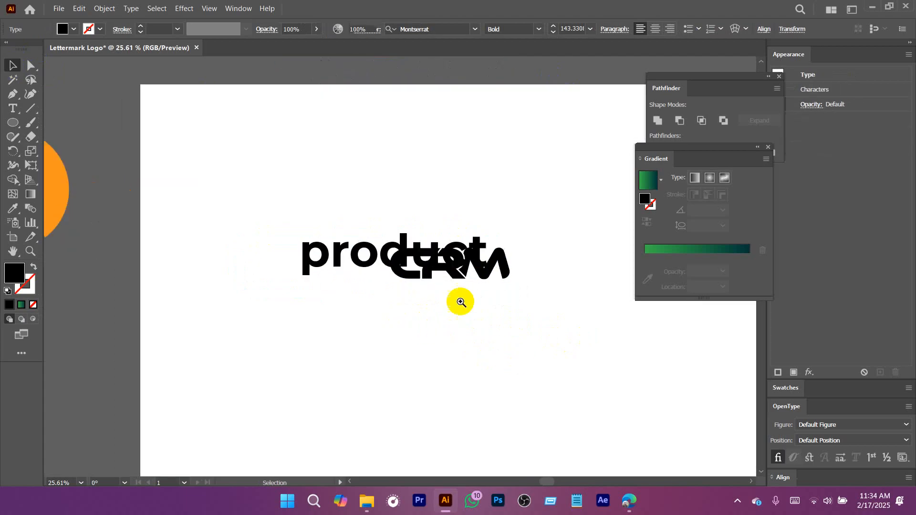
{"action": "left_click", "coordinate": [361, 251]}
{"action": "left_click_drag", "start_coordinate": [361, 252], "coordinate": [422, 295]}
Scale the "product" text down to a font size of about 81 and position it beneath the CRM lettermark.
{"action": "scroll", "coordinate": [422, 295], "scroll_direction": "up", "scroll_amount": 3}
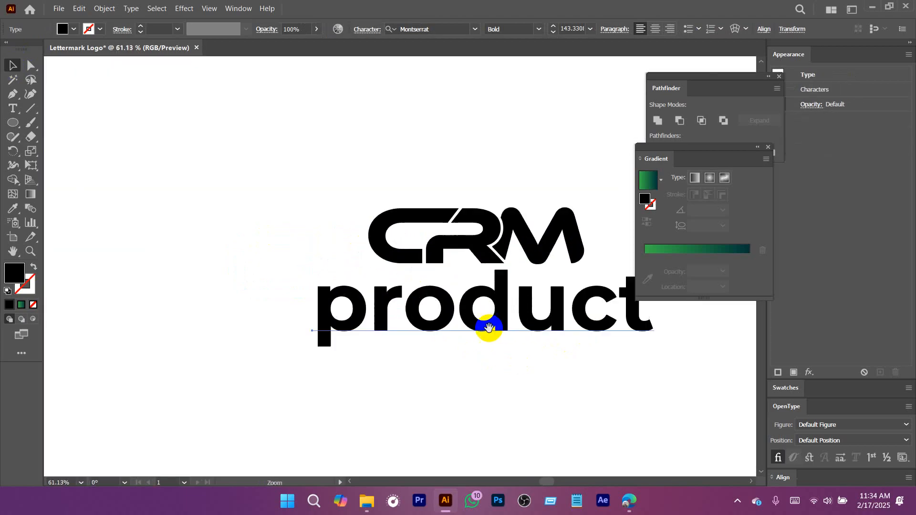
{"action": "left_click_drag", "start_coordinate": [581, 297], "coordinate": [502, 296]}
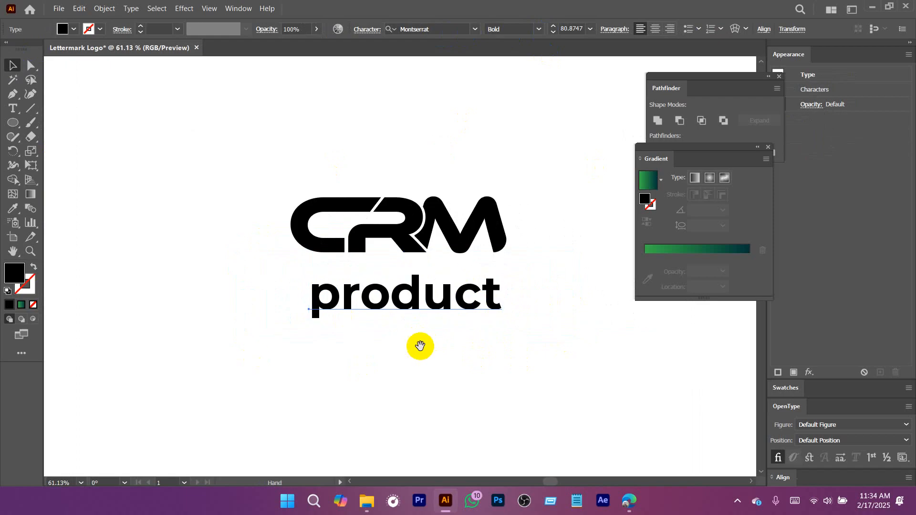
{"action": "left_click_drag", "start_coordinate": [419, 345], "coordinate": [402, 289]}
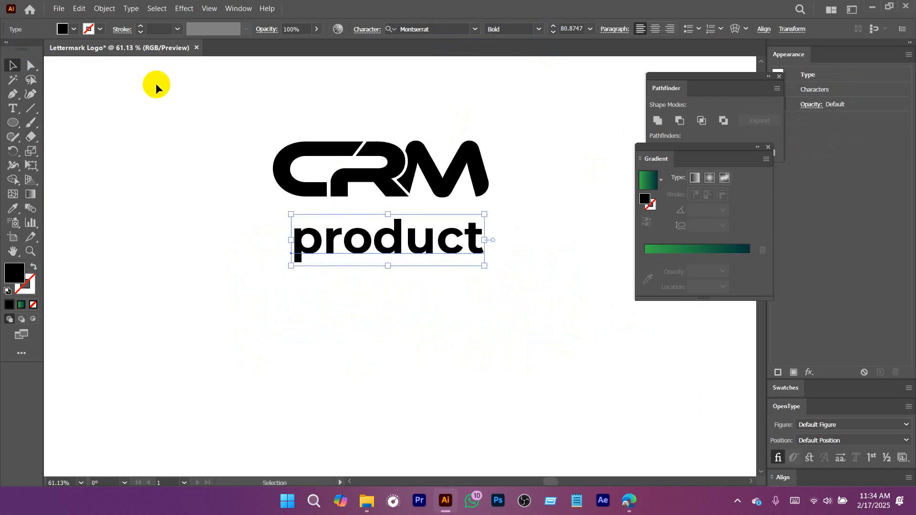
Change the case of the "product" text to UPPERCASE.
{"action": "left_click", "coordinate": [131, 14]}
{"action": "mouse_move", "coordinate": [194, 186]}
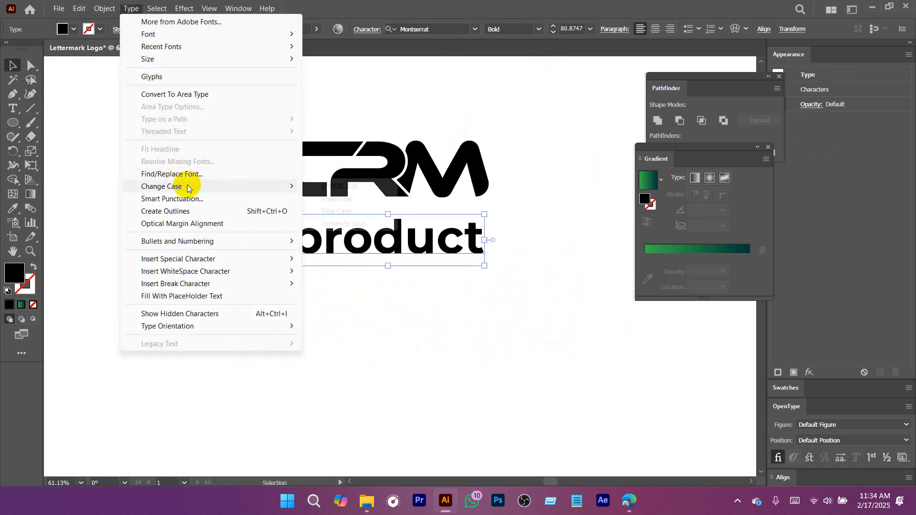
{"action": "left_click", "coordinate": [336, 187]}
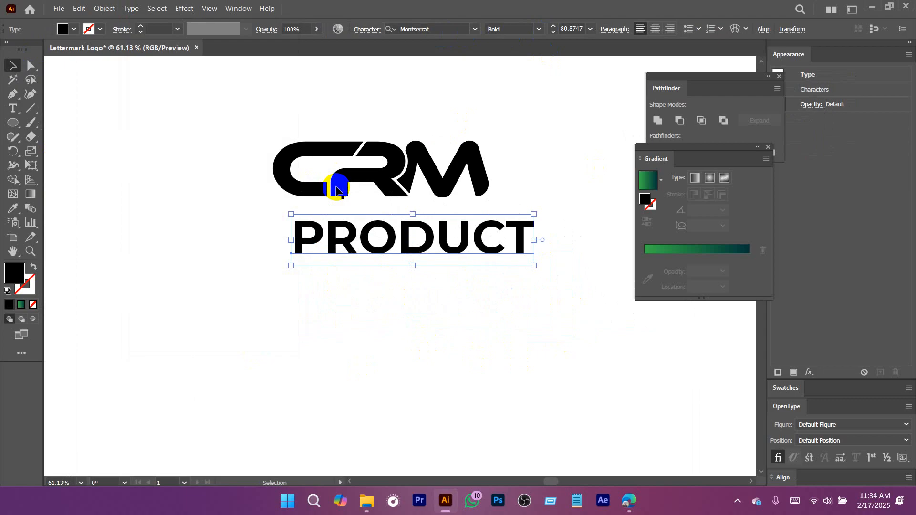
Change the text below the lettermark to Title Case and shift it slightly left under CRM.
{"action": "left_click", "coordinate": [132, 12]}
{"action": "mouse_move", "coordinate": [218, 186]}
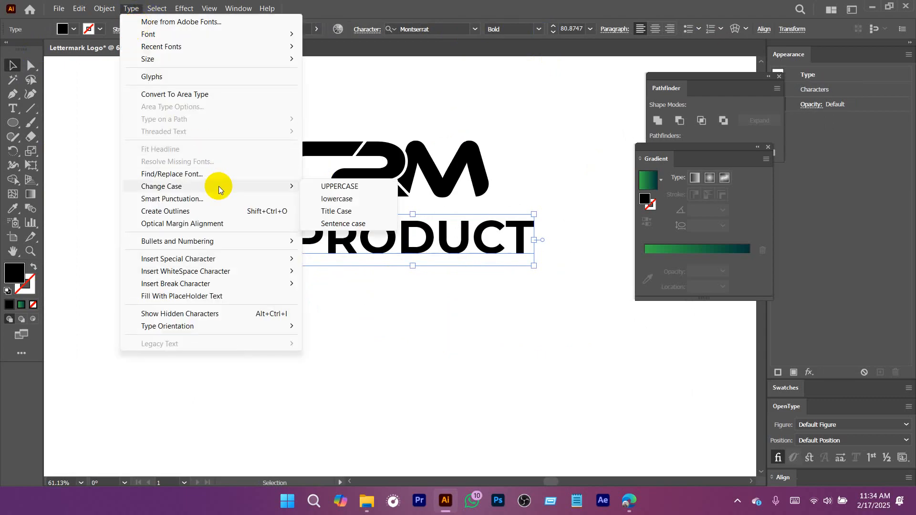
{"action": "left_click", "coordinate": [342, 214]}
{"action": "left_click_drag", "start_coordinate": [366, 238], "coordinate": [348, 241]}
Try Sentence case on the "Product" text beneath the CRM lettermark.
{"action": "left_click", "coordinate": [131, 9]}
{"action": "mouse_move", "coordinate": [296, 189]}
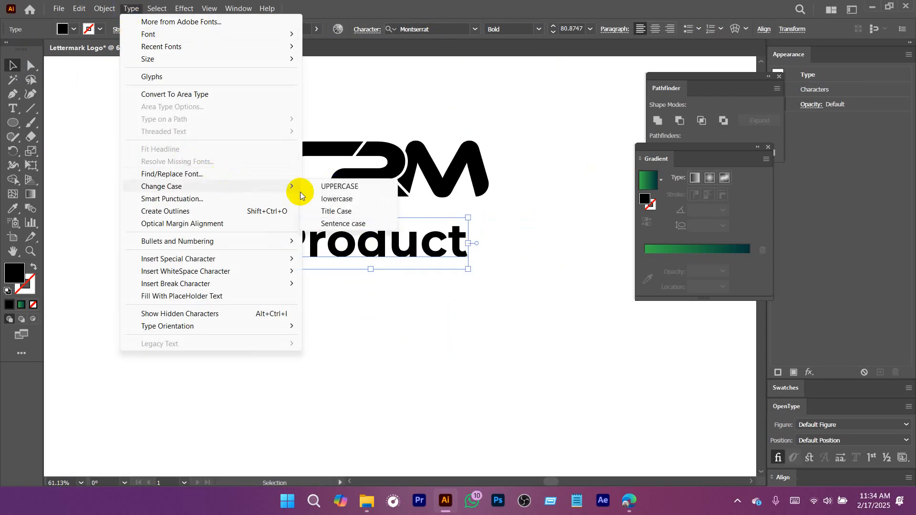
{"action": "left_click", "coordinate": [349, 225]}
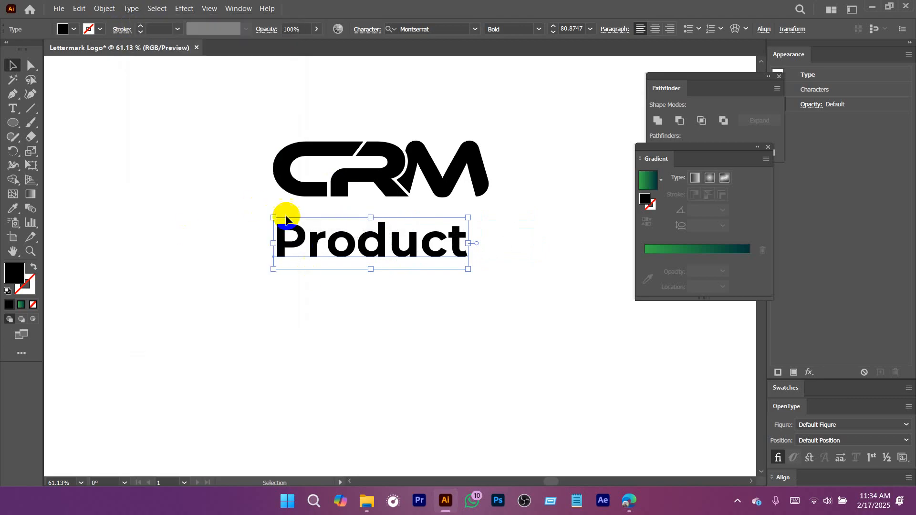
Change the "Product" text to UPPERCASE and set its Montserrat font style to Light.
{"action": "left_click", "coordinate": [131, 9]}
{"action": "mouse_move", "coordinate": [223, 190]}
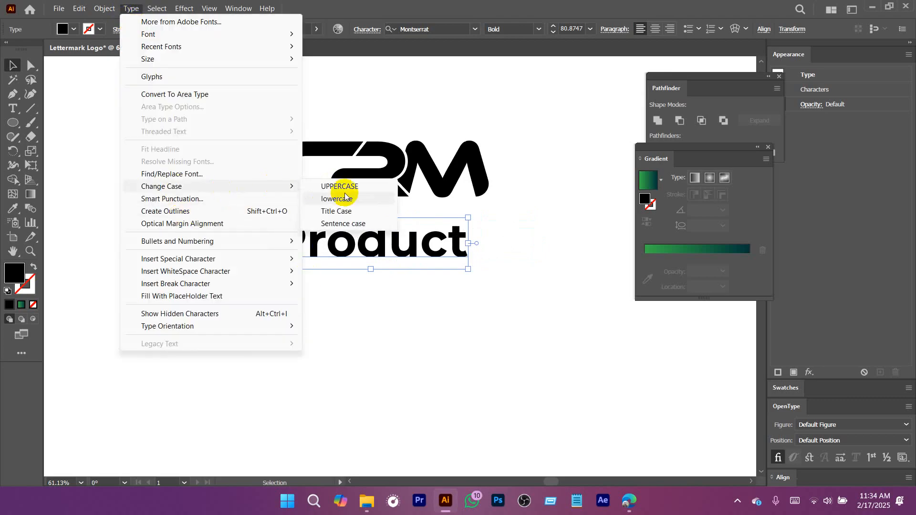
{"action": "left_click", "coordinate": [338, 188]}
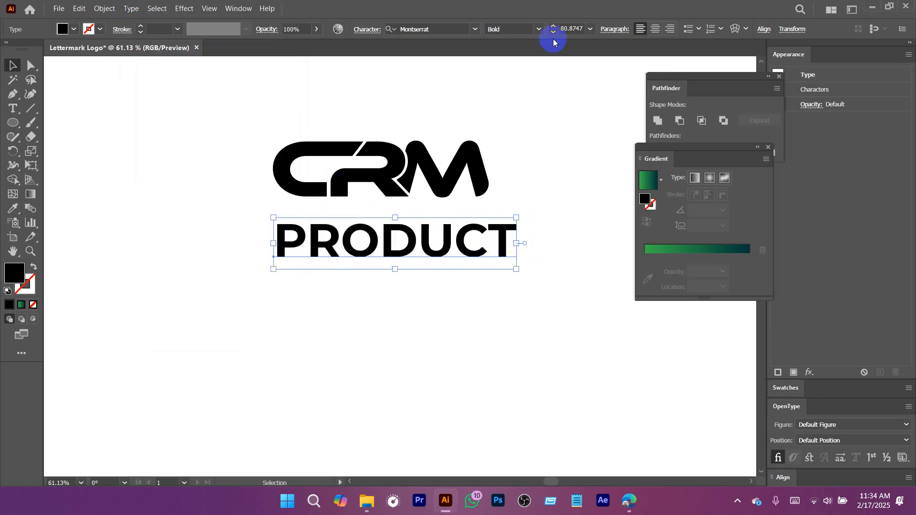
{"action": "left_click", "coordinate": [536, 29]}
{"action": "left_click", "coordinate": [514, 94]}
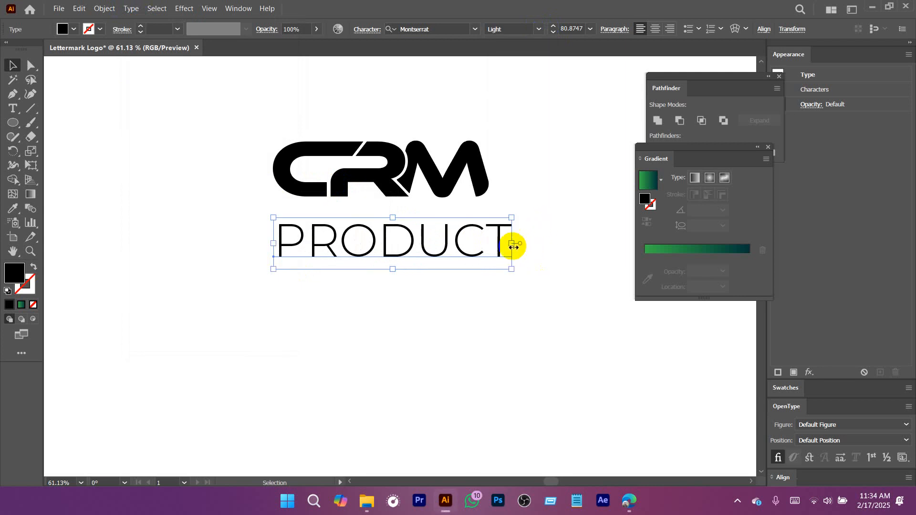
Scale the PRODUCT text down to a font size of about 44 and place it closer beneath the CRM lettermark.
{"action": "left_click_drag", "start_coordinate": [444, 251], "coordinate": [403, 248]}
{"action": "left_click", "coordinate": [359, 234]}
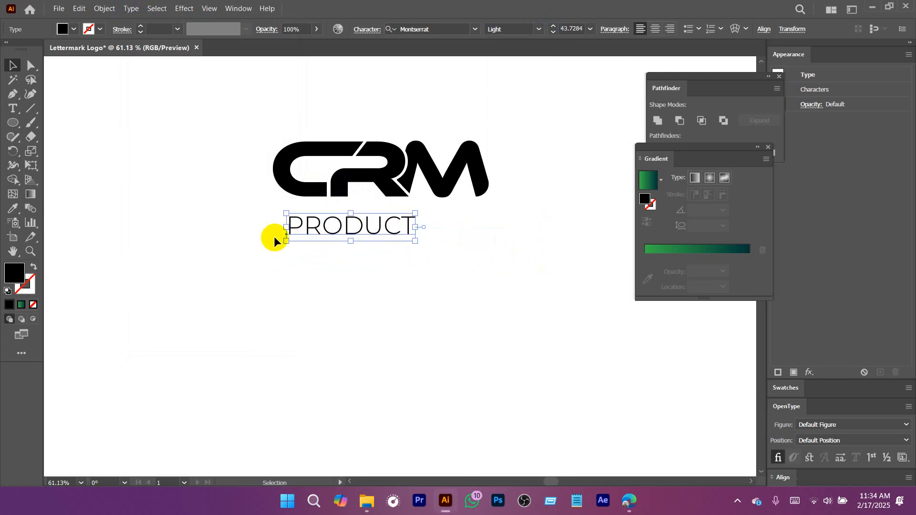
{"action": "left_click_drag", "start_coordinate": [512, 288], "coordinate": [451, 269]}
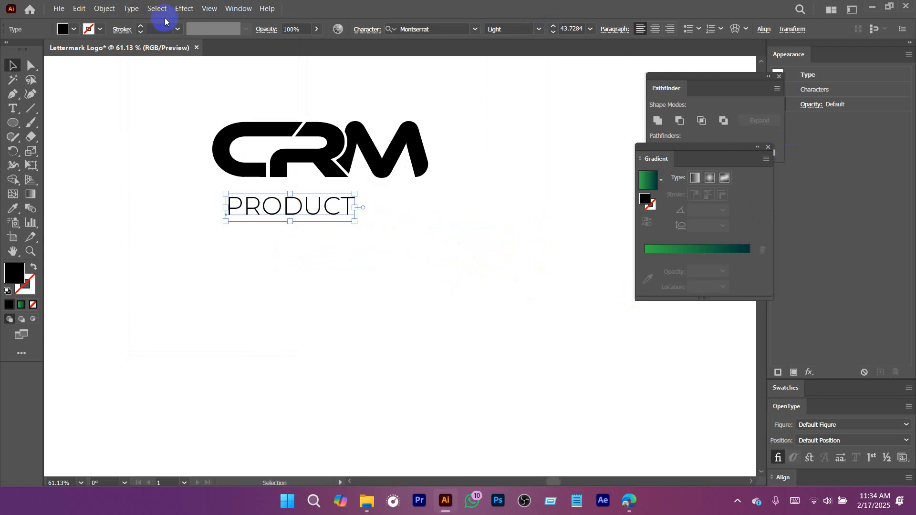
Open the Character settings and widen the PRODUCT text's tracking to 250, finishing at 300.
{"action": "left_click", "coordinate": [236, 10]}
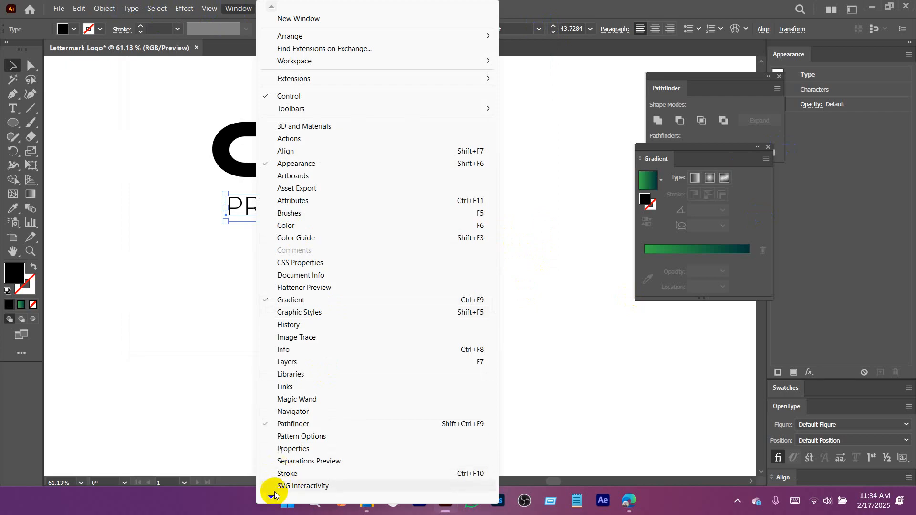
{"action": "mouse_move", "coordinate": [274, 493]}
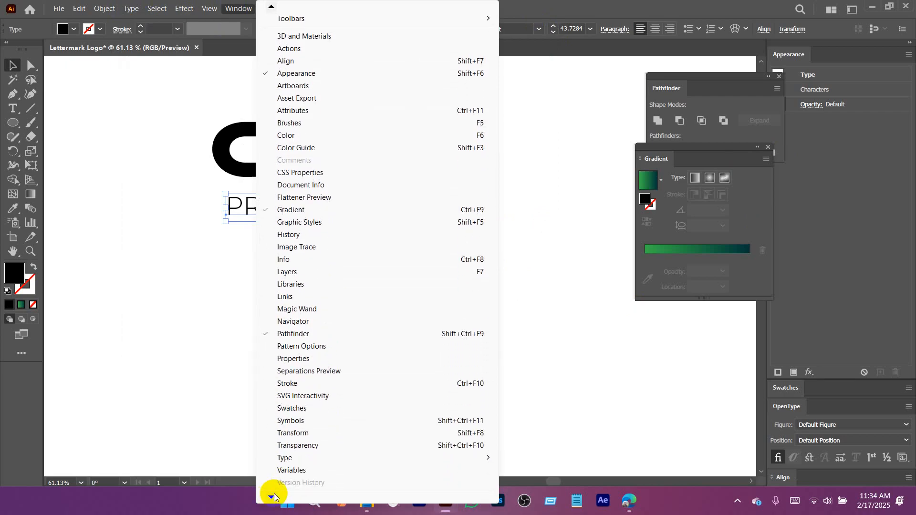
{"action": "mouse_move", "coordinate": [358, 458]}
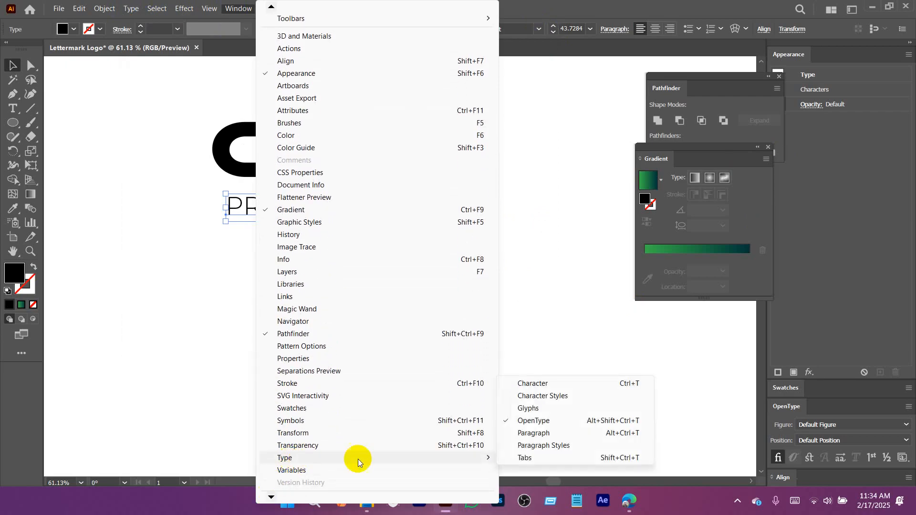
{"action": "left_click", "coordinate": [534, 386]}
{"action": "left_click_drag", "start_coordinate": [507, 87], "coordinate": [549, 88]}
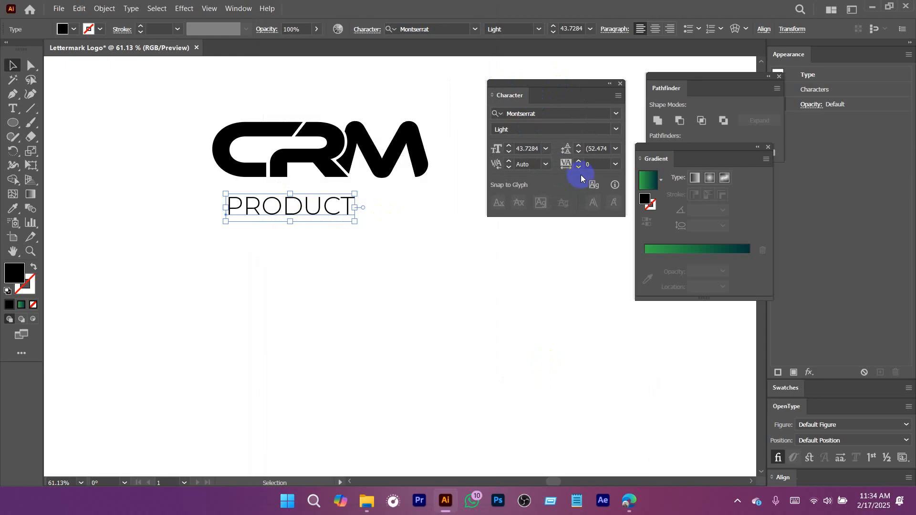
{"action": "type", "text": "50"}
{"action": "key", "text": "Return"}
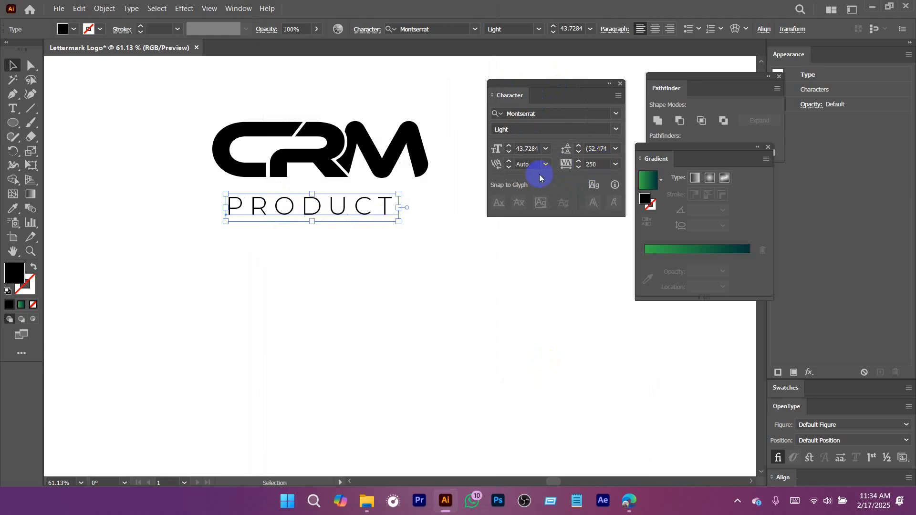
{"action": "type", "text": "30"}
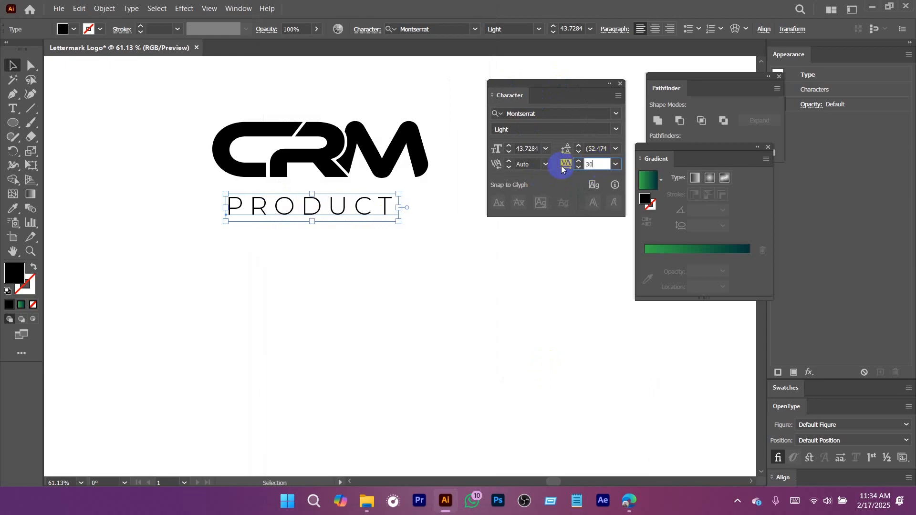
{"action": "type", "text": "0"}
{"action": "key", "text": "Return"}
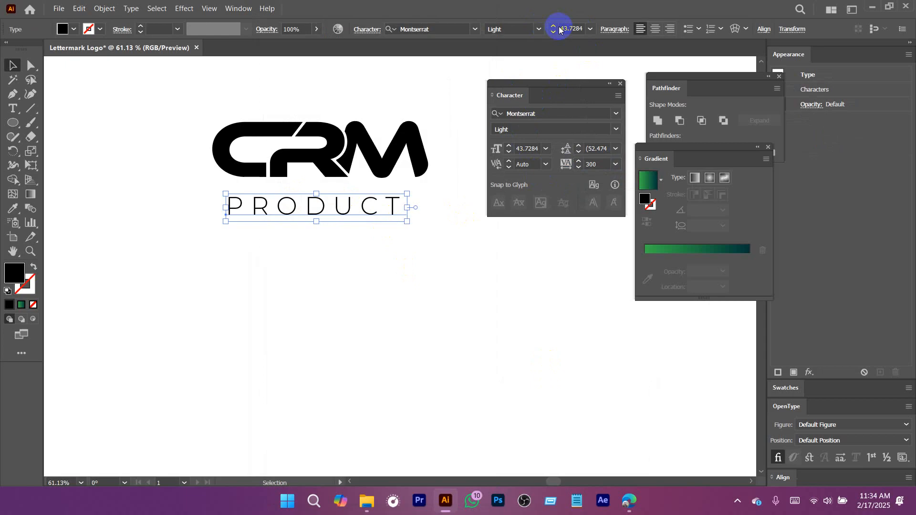
Set the PRODUCT text's font style to Regular and move it slightly up and right, closer under CRM.
{"action": "left_click", "coordinate": [592, 127]}
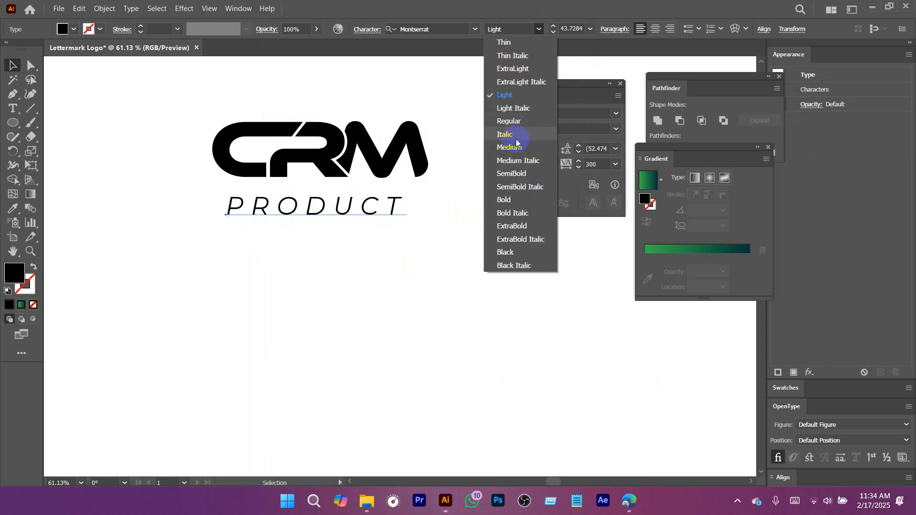
{"action": "left_click", "coordinate": [506, 121]}
{"action": "left_click_drag", "start_coordinate": [349, 210], "coordinate": [357, 204]}
Set the PRODUCT text's tracking to 450 and shift it left to sit centrally under the CRM lettermark.
{"action": "left_click", "coordinate": [601, 164]}
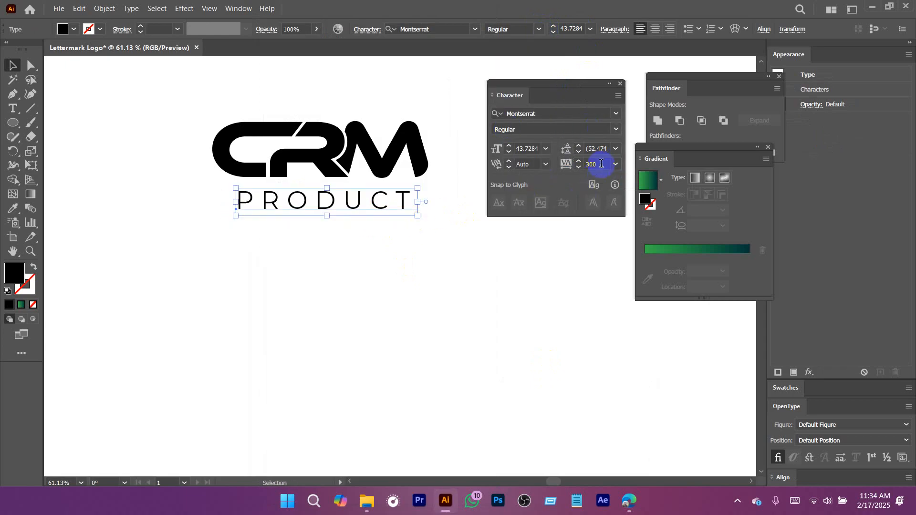
{"action": "type", "text": "450"}
{"action": "key", "text": "Return"}
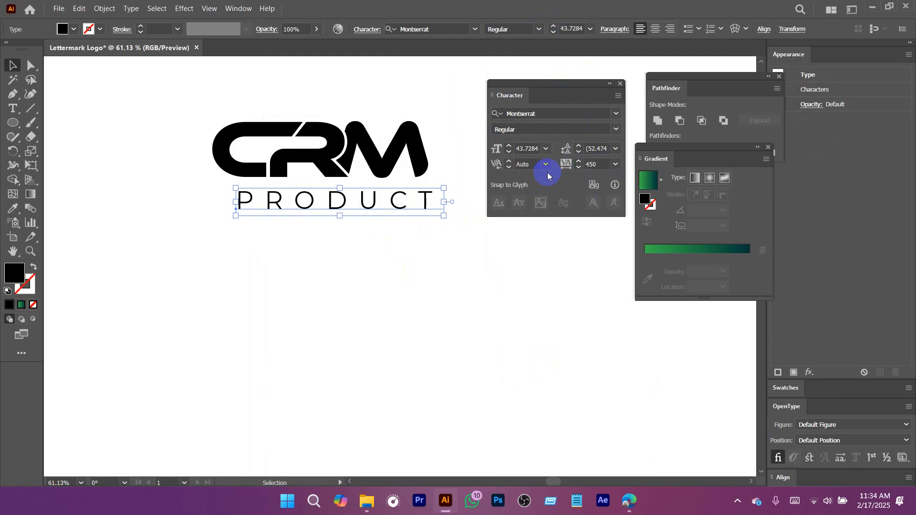
{"action": "left_click_drag", "start_coordinate": [419, 200], "coordinate": [398, 202]}
{"action": "left_click", "coordinate": [427, 251]}
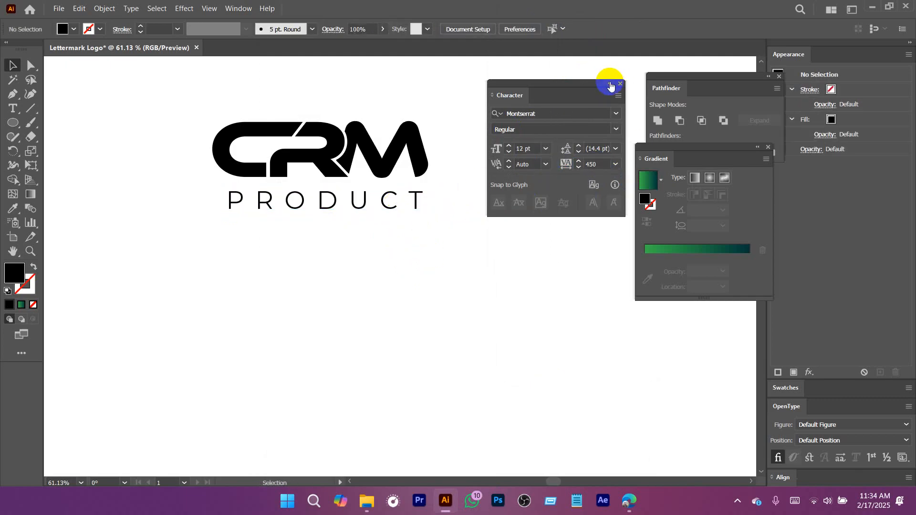
Collapse the Character settings and scale the CRM lettermark down about its center to match the PRODUCT text's width.
{"action": "left_click", "coordinate": [609, 84]}
{"action": "scroll", "coordinate": [511, 215], "scroll_direction": "down", "scroll_amount": 2}
{"action": "left_click", "coordinate": [412, 210]}
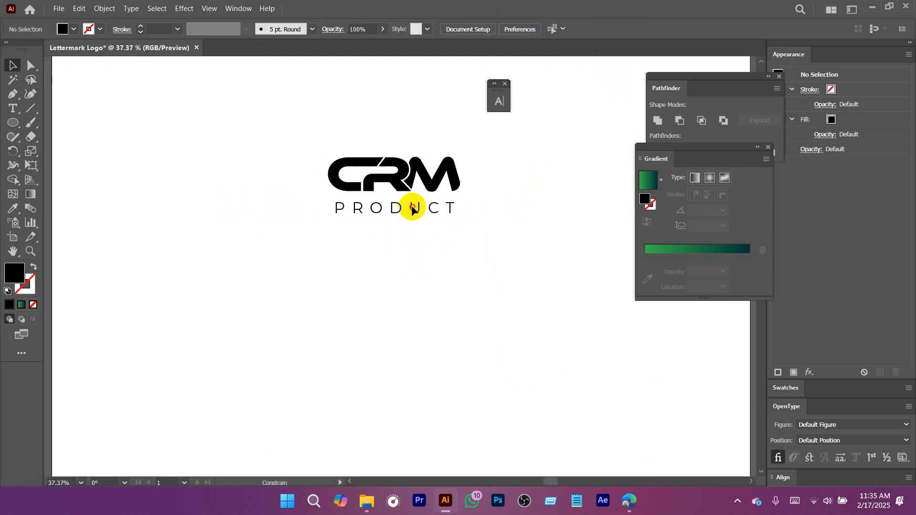
{"action": "left_click", "coordinate": [455, 218], "text": "ctrl"}
{"action": "left_click", "coordinate": [440, 207]}
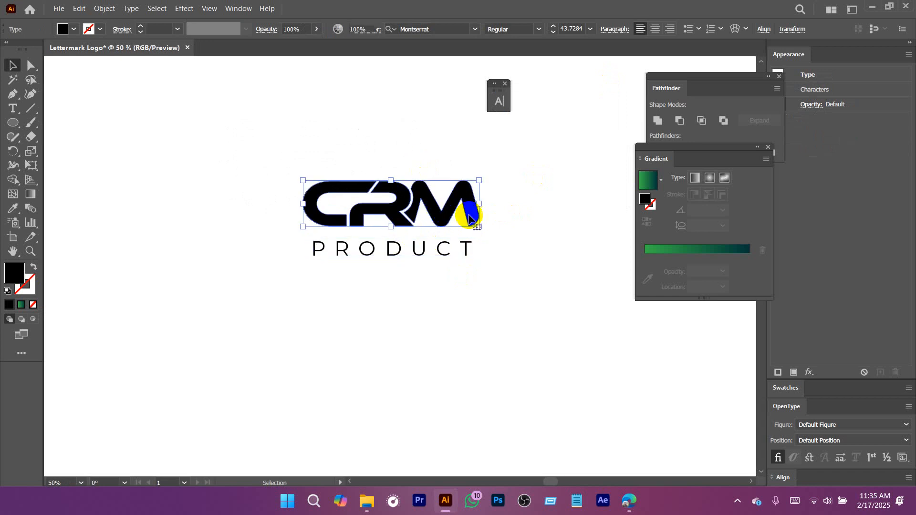
{"action": "left_click_drag", "start_coordinate": [480, 205], "coordinate": [473, 208]}
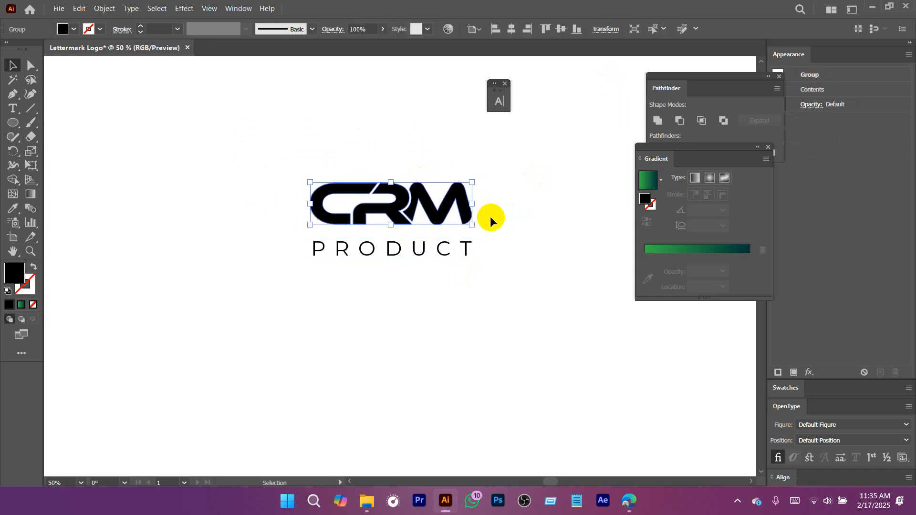
Convert the PRODUCT text to outlines and center it horizontally with the CRM lettermark.
{"action": "left_click", "coordinate": [408, 255]}
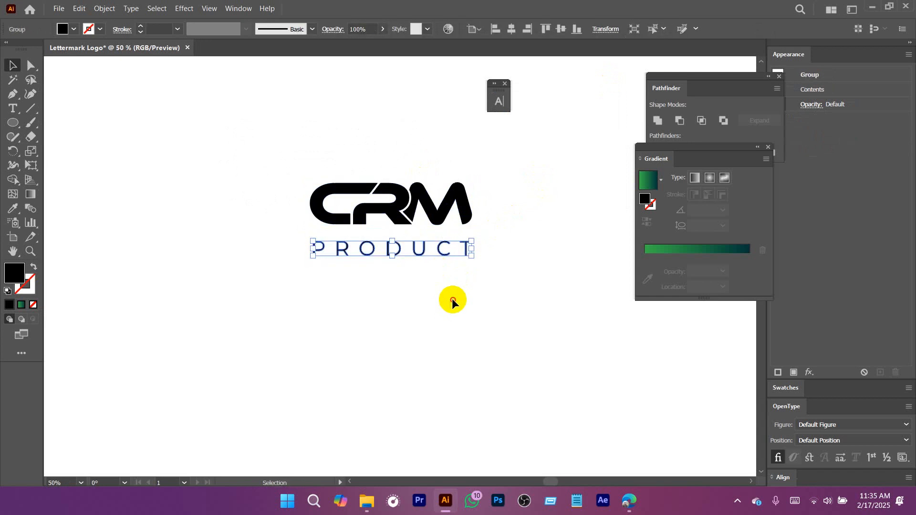
{"action": "left_click", "coordinate": [392, 215], "text": "shift"}
{"action": "left_click_drag", "start_coordinate": [389, 181], "coordinate": [310, 154]}
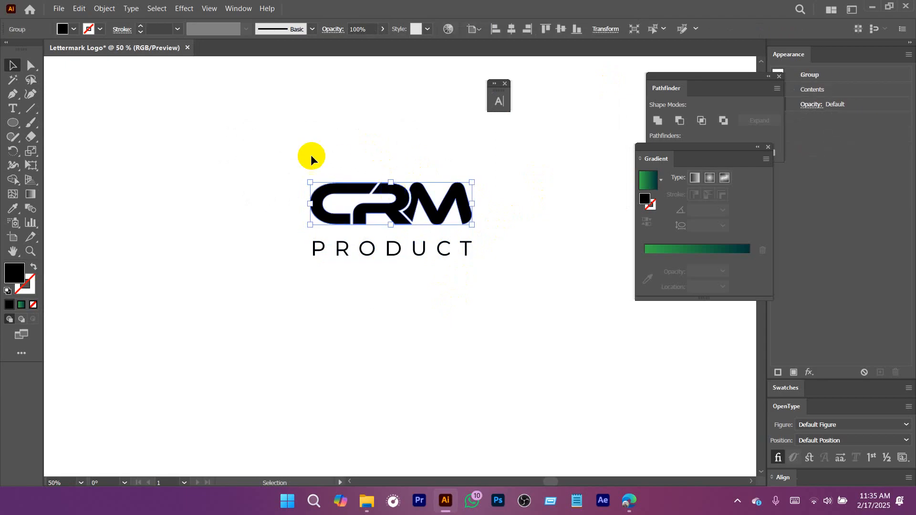
{"action": "left_click_drag", "start_coordinate": [395, 276], "coordinate": [395, 210]}
{"action": "left_click", "coordinate": [518, 255]}
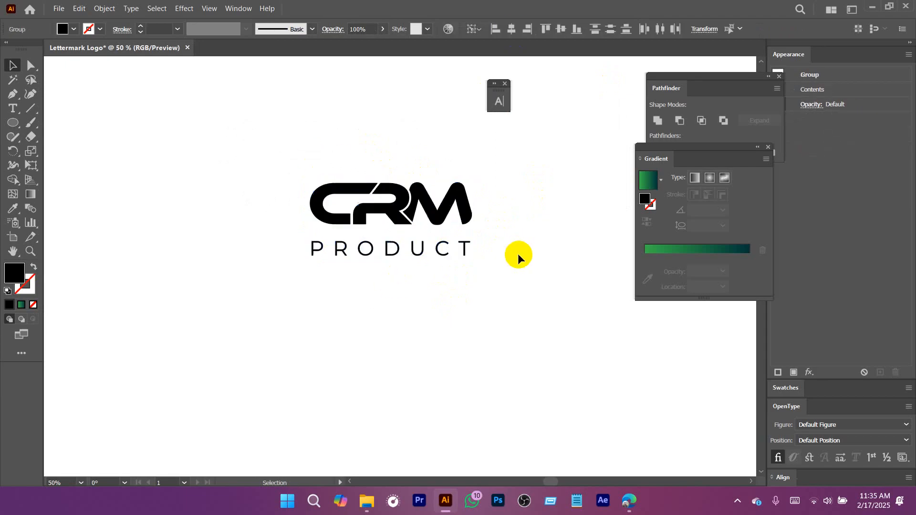
{"action": "left_click_drag", "start_coordinate": [498, 274], "coordinate": [394, 280]}
{"action": "left_click_drag", "start_coordinate": [465, 290], "coordinate": [392, 282]}
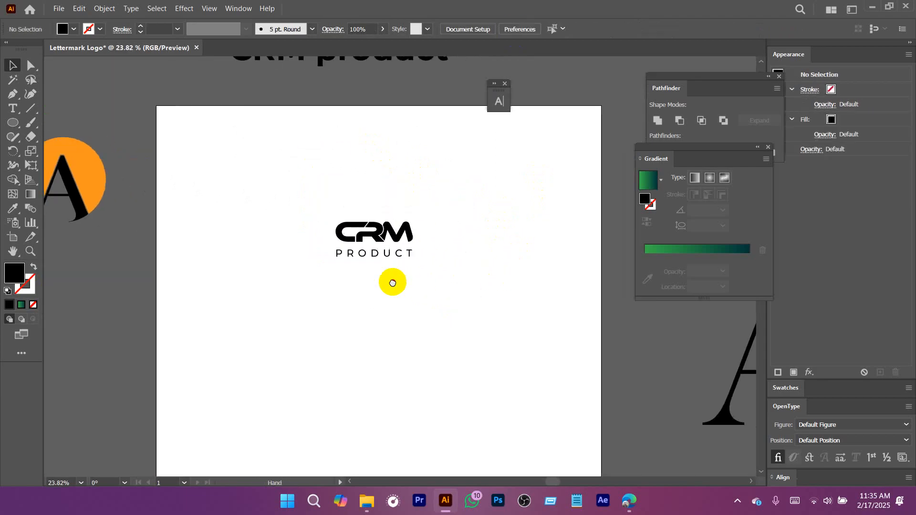
Switch to the browser, copy "Black and Gold" from the contest description, and search the web for it in a new tab.
{"action": "left_click", "coordinate": [635, 512]}
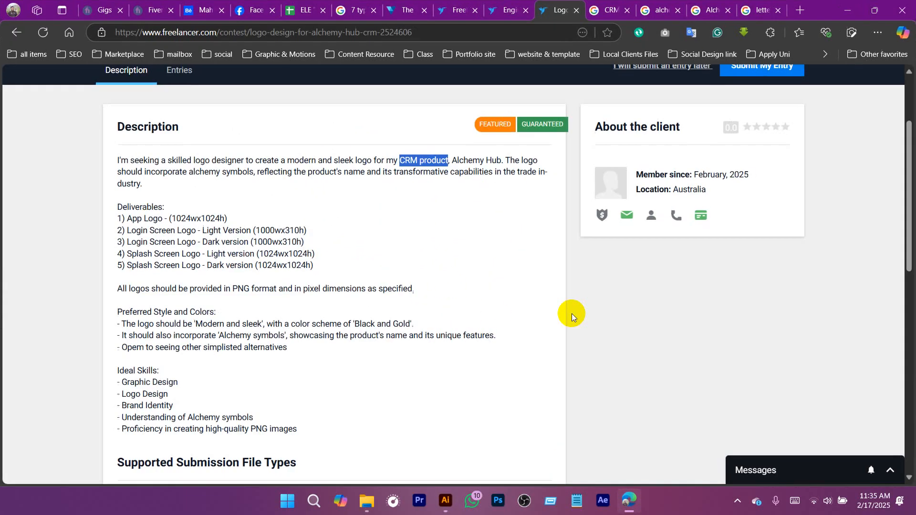
{"action": "left_click", "coordinate": [195, 332]}
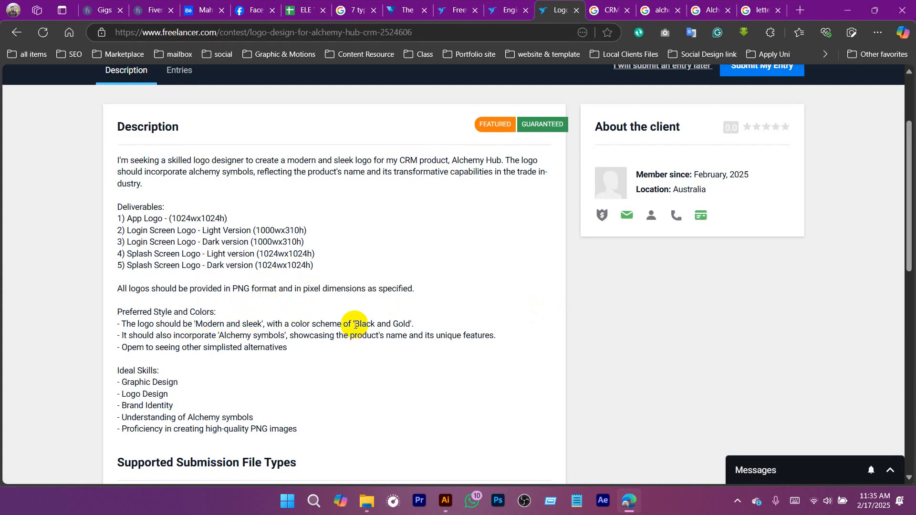
{"action": "right_click", "coordinate": [404, 327]}
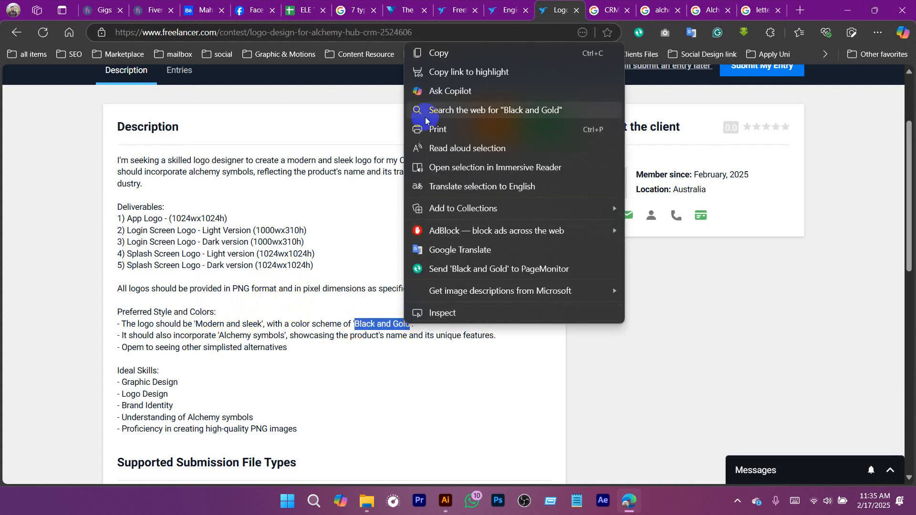
{"action": "left_click", "coordinate": [437, 57]}
{"action": "left_click", "coordinate": [801, 11]}
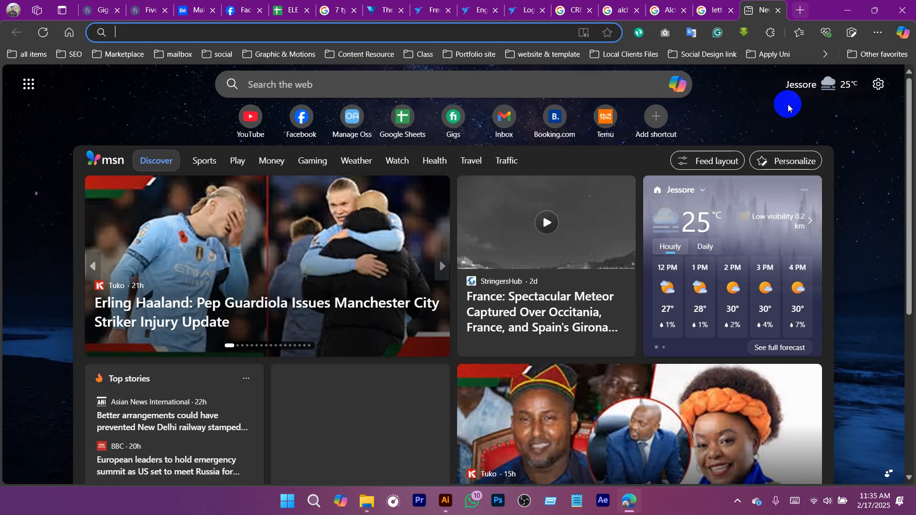
{"action": "key", "text": "ctrl+v"}
{"action": "key", "text": "Return"}
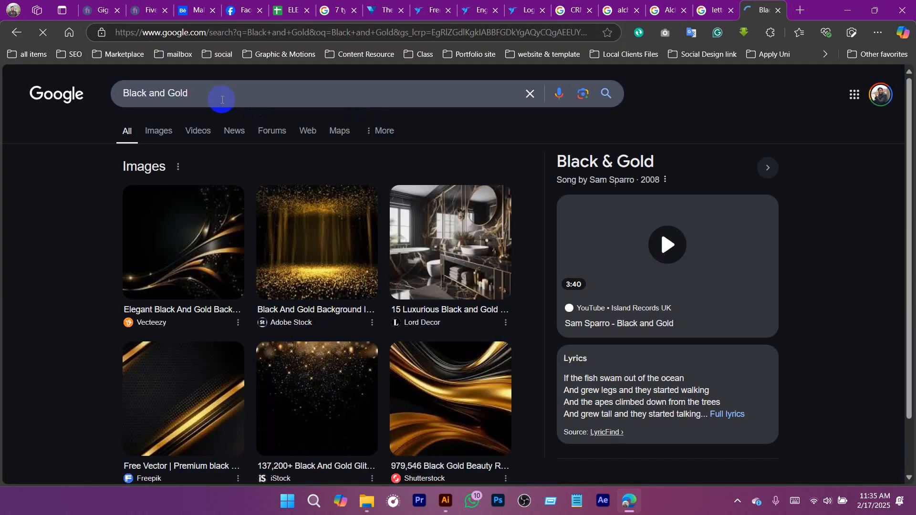
Refine the search to "Black and Gold color pallet" and open Piktochart's Black Gold Color Palette Combinations image from the image results.
{"action": "left_click", "coordinate": [221, 97]}
{"action": "type", "text": "co"}
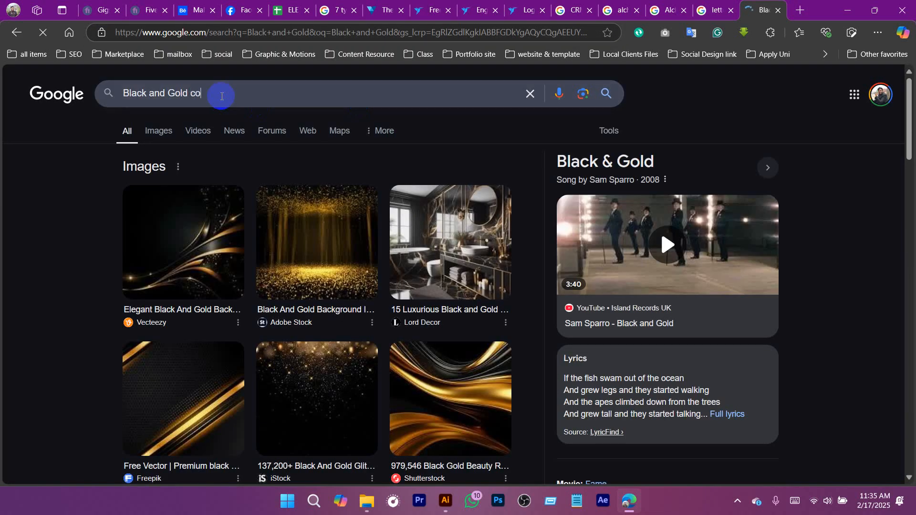
{"action": "type", "text": "lor pallet"}
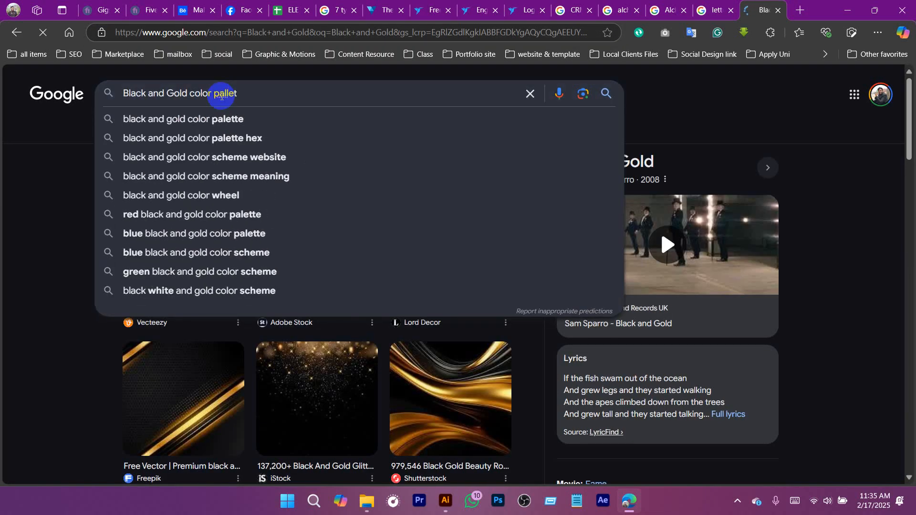
{"action": "key", "text": "Return"}
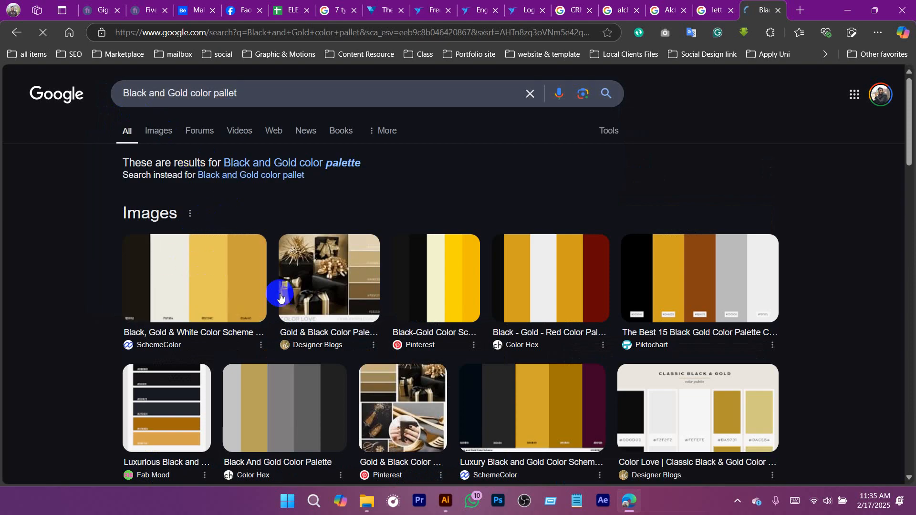
{"action": "left_click", "coordinate": [158, 133]}
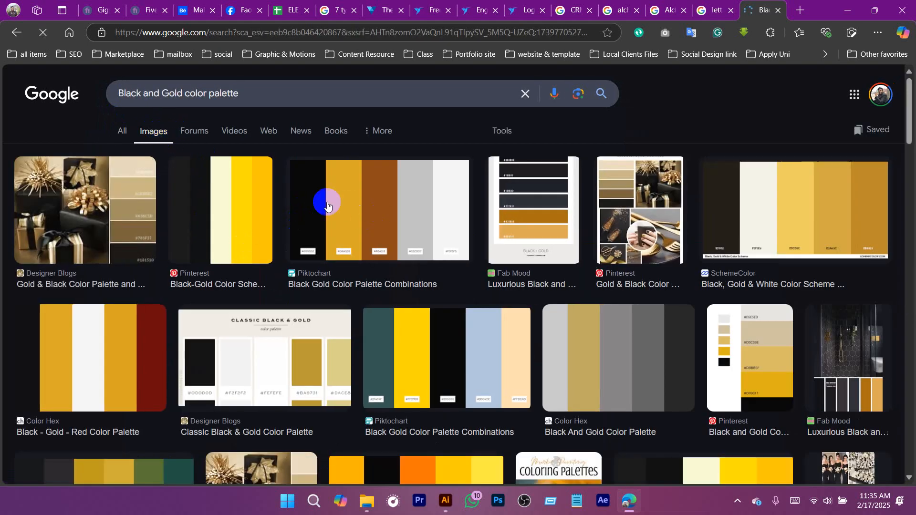
{"action": "left_click", "coordinate": [482, 262]}
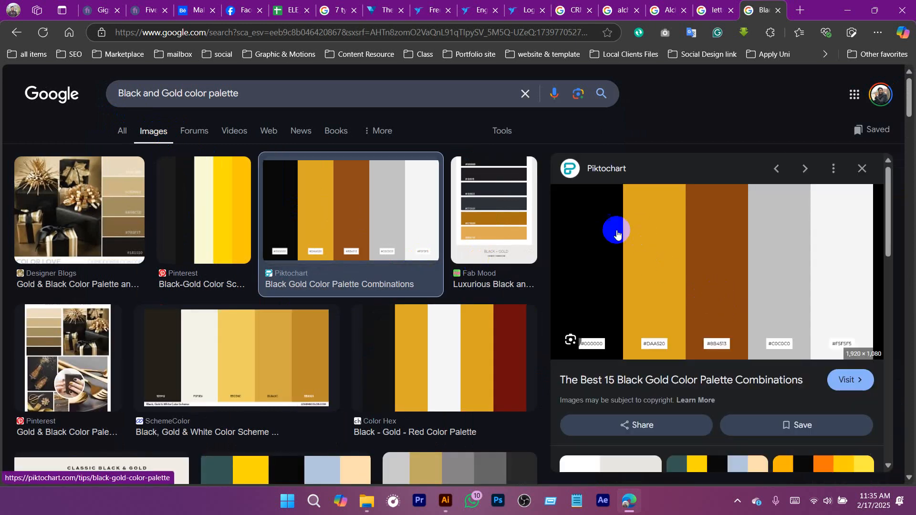
Copy the Piktochart black-and-gold palette image from the search results and paste it into the Illustrator logo document.
{"action": "right_click", "coordinate": [653, 235]}
{"action": "left_click", "coordinate": [702, 267]}
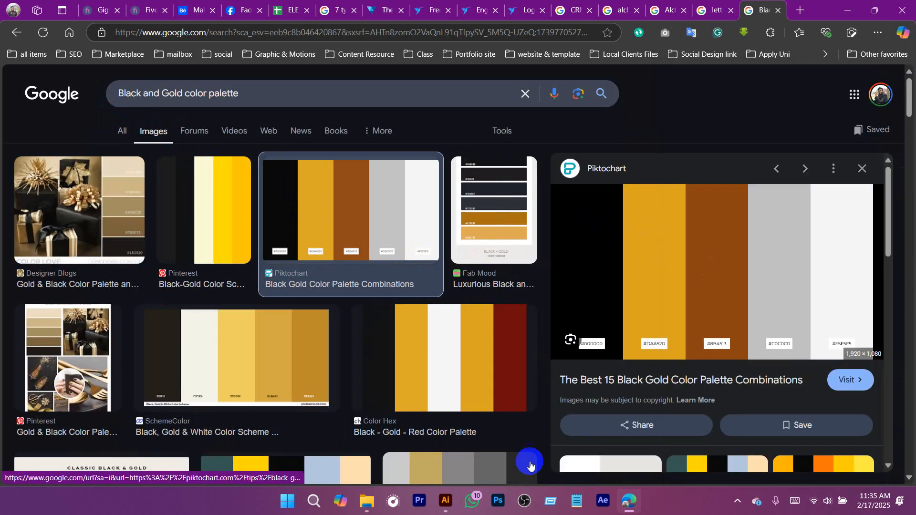
{"action": "left_click", "coordinate": [442, 500]}
{"action": "key", "text": "ctrl+v"}
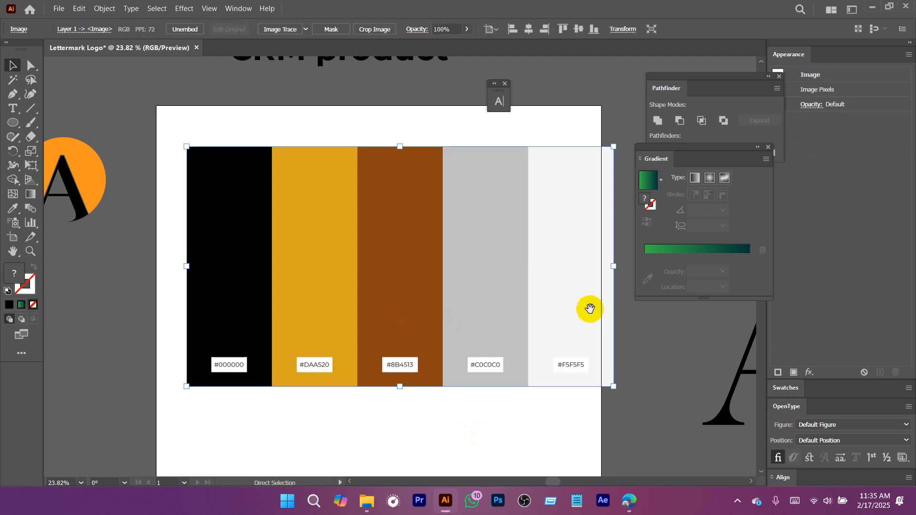
Move the palette image off the artboard's left side and scale it down proportionally.
{"action": "scroll", "coordinate": [524, 320], "scroll_direction": "down", "scroll_amount": 2}
{"action": "left_click_drag", "start_coordinate": [471, 328], "coordinate": [319, 341]}
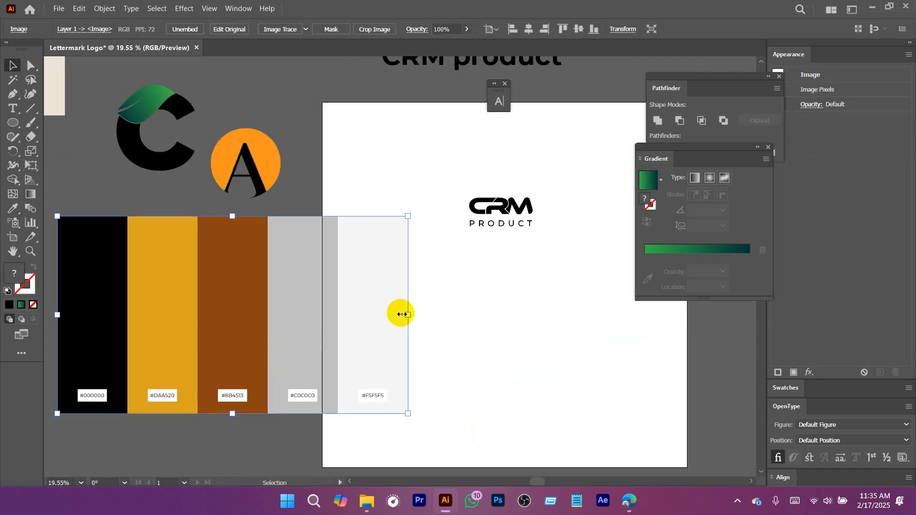
{"action": "left_click_drag", "start_coordinate": [407, 315], "coordinate": [252, 314]}
{"action": "left_click", "coordinate": [413, 327]}
{"action": "left_click_drag", "start_coordinate": [455, 303], "coordinate": [463, 277]}
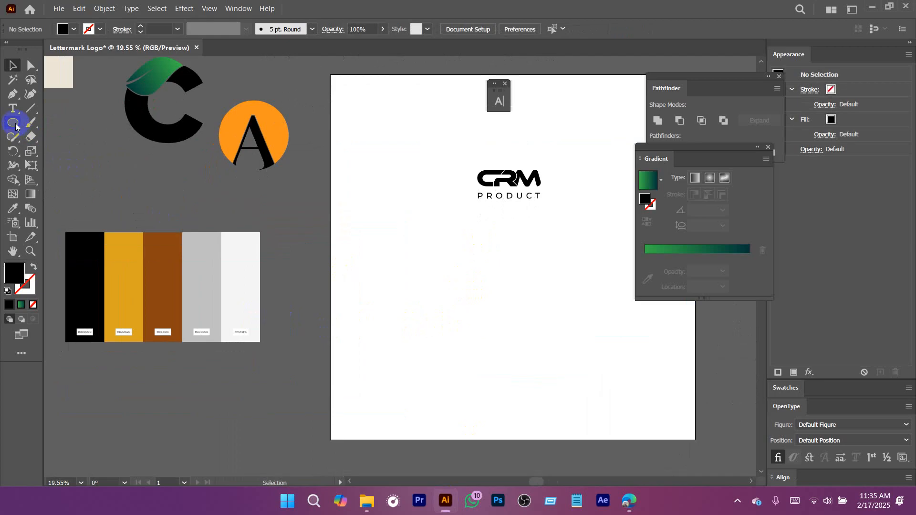
Draw a black square beneath the logo and duplicate it to the right.
{"action": "left_click_drag", "start_coordinate": [15, 126], "coordinate": [57, 119]}
{"action": "mouse_move", "coordinate": [429, 276]}
{"action": "left_mouse_down"}
{"action": "mouse_move", "coordinate": [469, 316]}
{"action": "mouse_move", "coordinate": [538, 300]}
{"action": "left_mouse_up"}
{"action": "key", "text": "v"}
{"action": "left_click", "coordinate": [527, 368]}
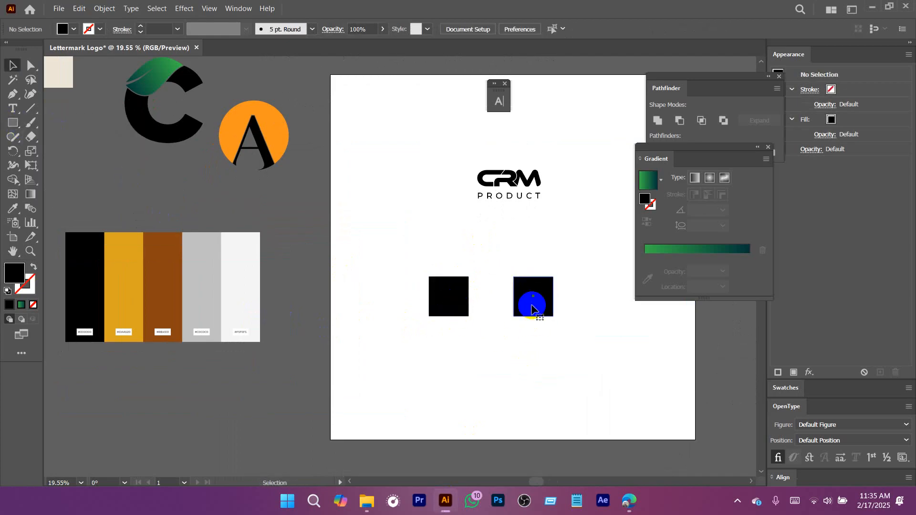
Recolor the right square with the gold (#DAA520) sampled from the palette image.
{"action": "left_click", "coordinate": [532, 306]}
{"action": "key", "text": "i"}
{"action": "left_click", "coordinate": [116, 273]}
{"action": "key", "text": "v"}
{"action": "left_click", "coordinate": [508, 342]}
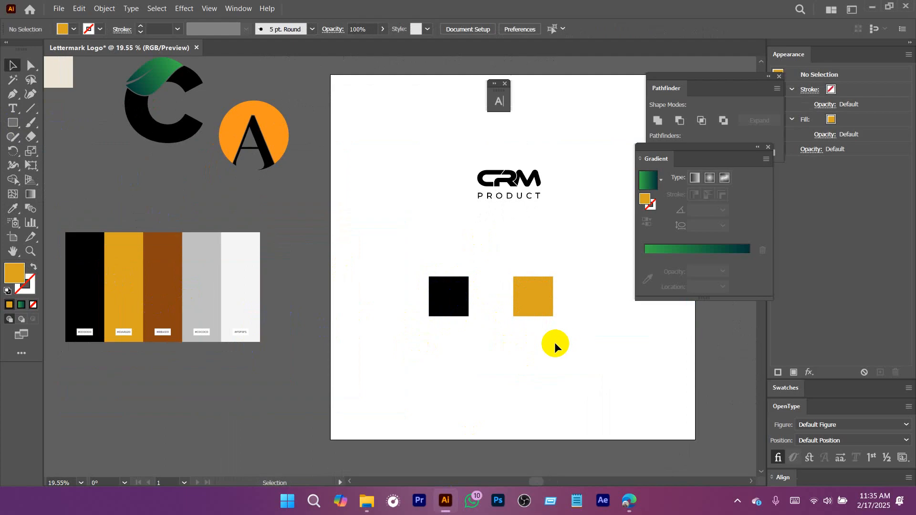
Fill the CRM lettermark with the existing linear gradient.
{"action": "left_click_drag", "start_coordinate": [487, 305], "coordinate": [448, 381]}
{"action": "left_click_drag", "start_coordinate": [490, 347], "coordinate": [443, 320]}
{"action": "left_click", "coordinate": [399, 170]}
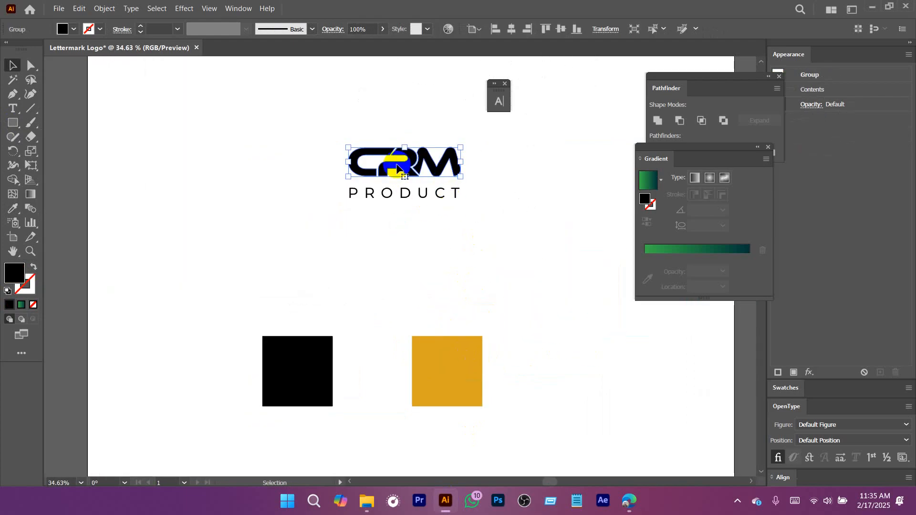
{"action": "left_click_drag", "start_coordinate": [718, 153], "coordinate": [692, 156]}
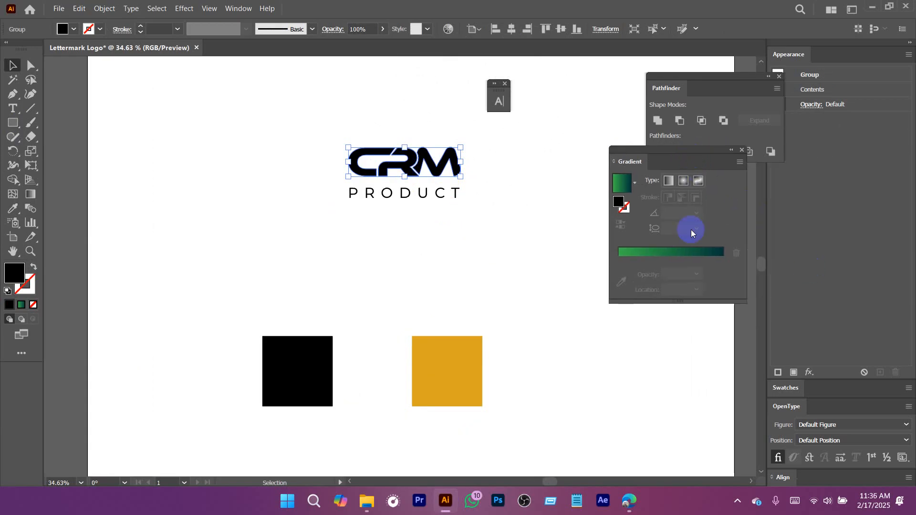
{"action": "left_click", "coordinate": [672, 252]}
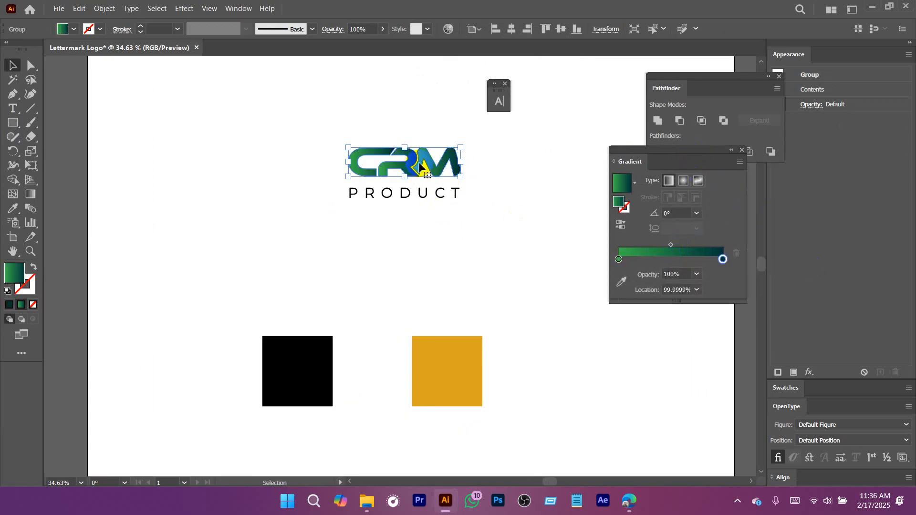
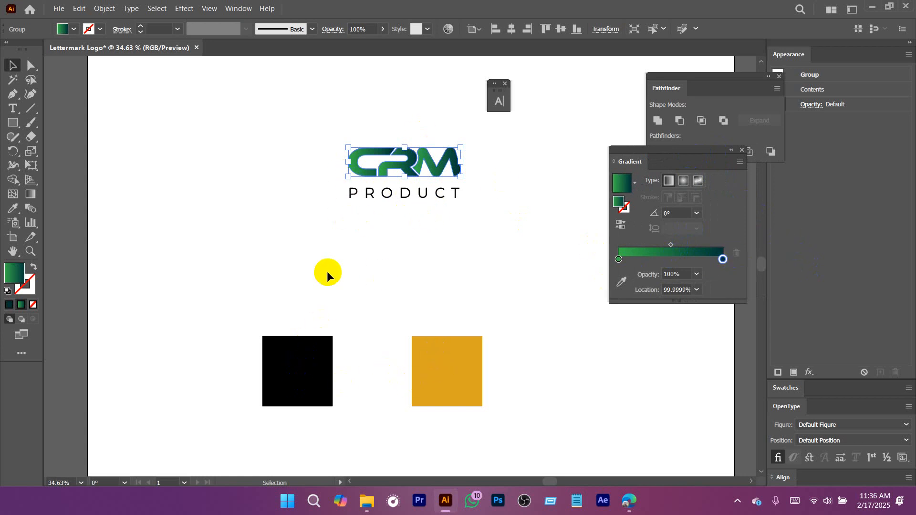
Recolor the lettermark's gradient by sampling the black square for the end stop and the gold square for the start stop.
{"action": "double_click", "coordinate": [722, 260]}
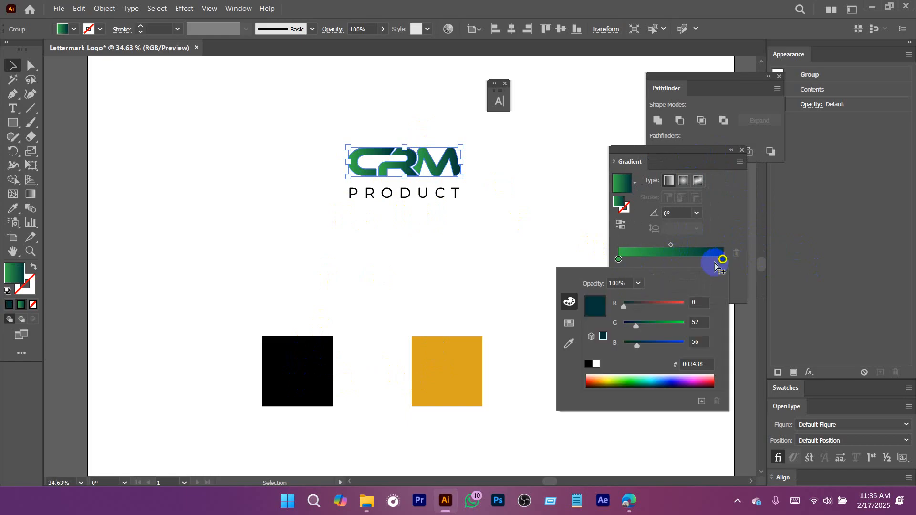
{"action": "left_click", "coordinate": [569, 346]}
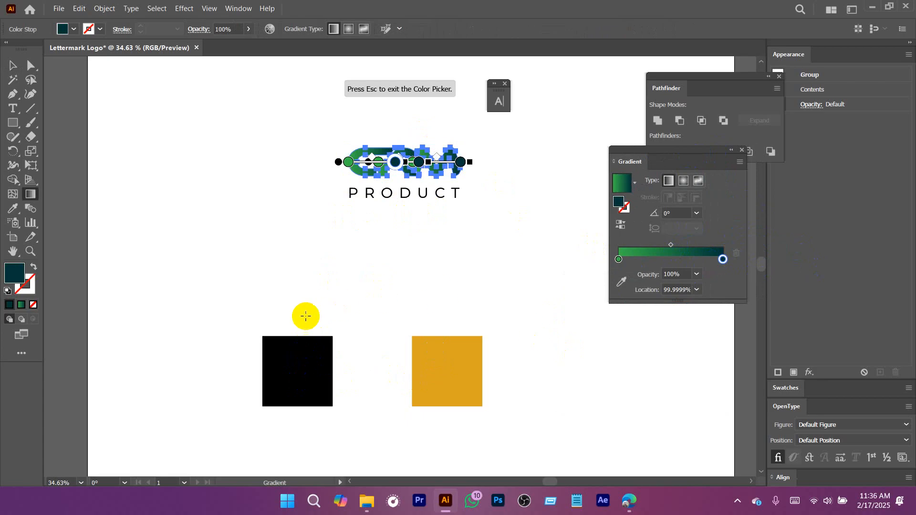
{"action": "left_click", "coordinate": [288, 364]}
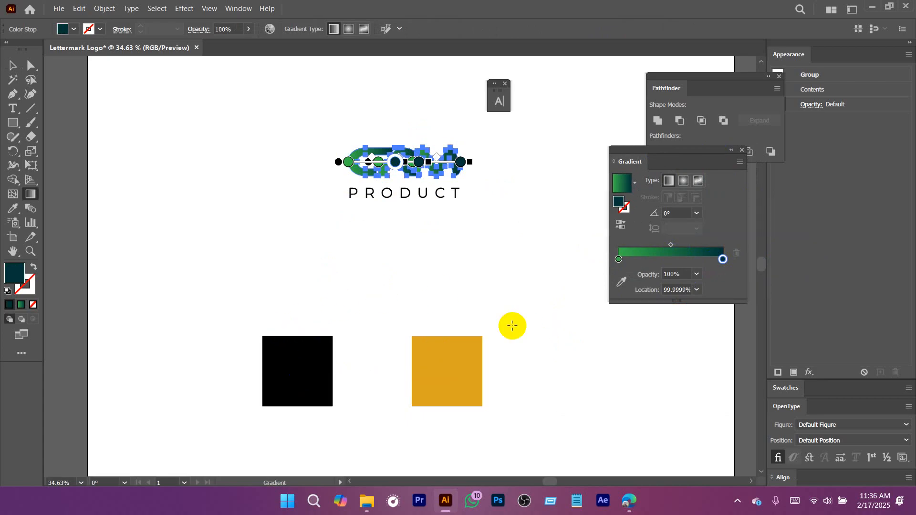
{"action": "left_click", "coordinate": [621, 282]}
{"action": "left_click", "coordinate": [298, 365]}
{"action": "left_click", "coordinate": [620, 259]}
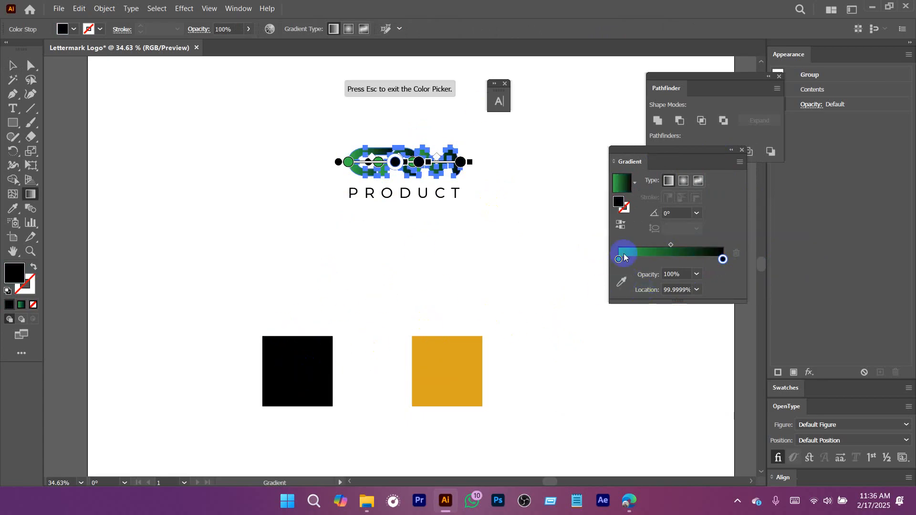
{"action": "left_click", "coordinate": [621, 283]}
{"action": "left_click", "coordinate": [443, 373]}
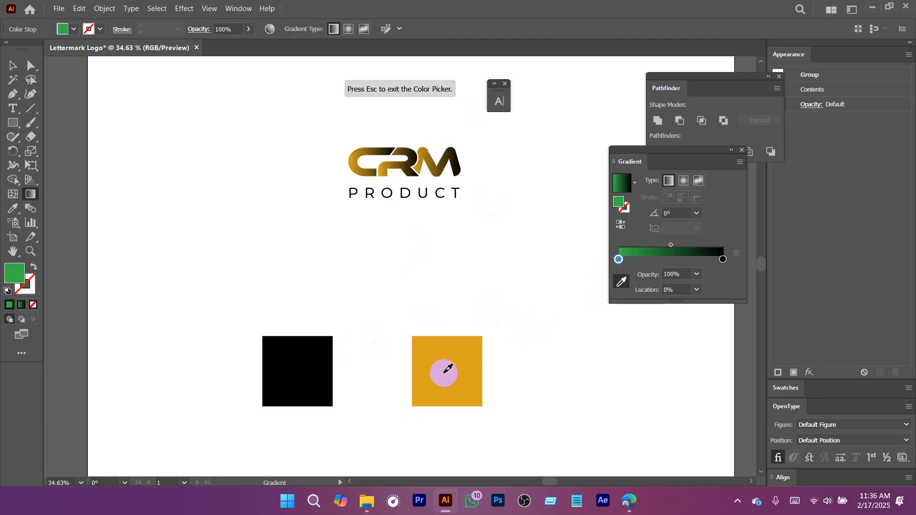
{"action": "left_click", "coordinate": [13, 66]}
{"action": "left_click", "coordinate": [482, 231]}
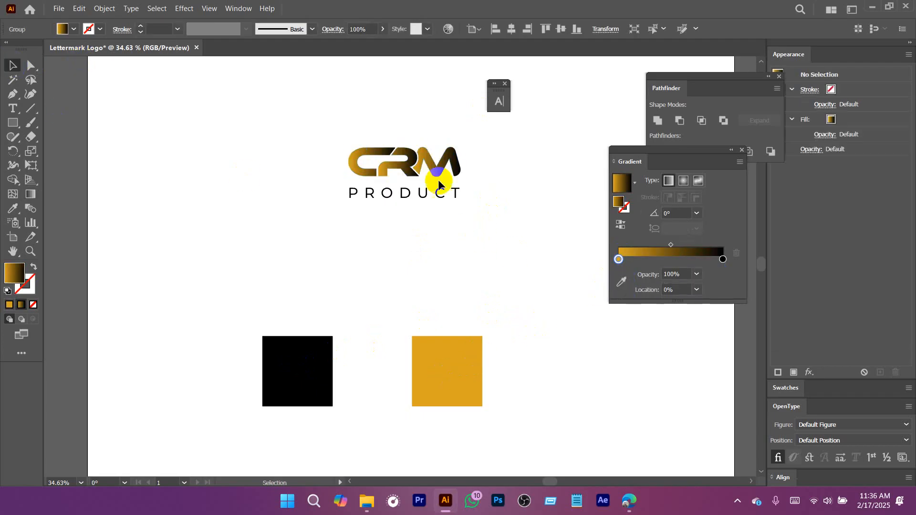
Place a duplicate of the gradient CRM lettermark above the original logo.
{"action": "left_click_drag", "start_coordinate": [406, 146], "coordinate": [490, 214]}
{"action": "left_click_drag", "start_coordinate": [441, 160], "coordinate": [405, 159]}
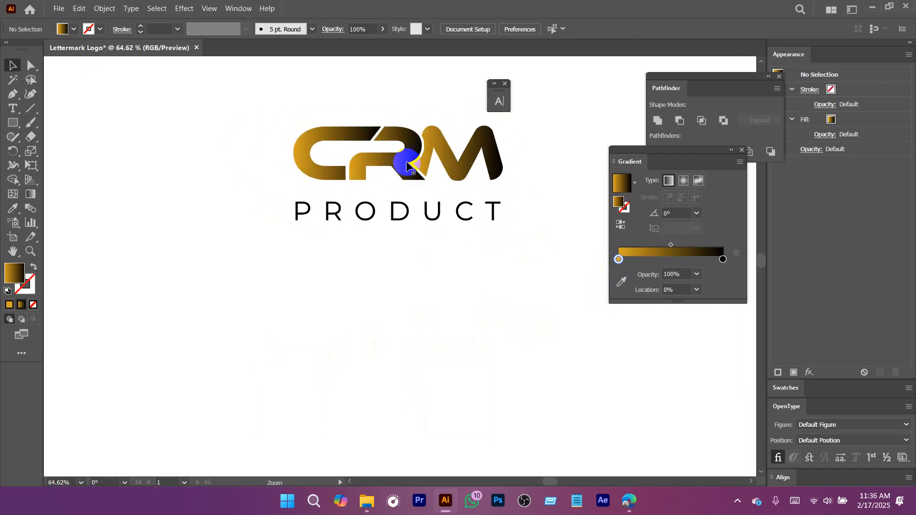
{"action": "left_click", "coordinate": [405, 160]}
{"action": "left_click_drag", "start_coordinate": [431, 206], "coordinate": [327, 263]}
{"action": "left_click_drag", "start_coordinate": [330, 217], "coordinate": [364, 107]}
{"action": "left_click_drag", "start_coordinate": [429, 172], "coordinate": [445, 260]}
{"action": "left_click_drag", "start_coordinate": [383, 204], "coordinate": [377, 162]}
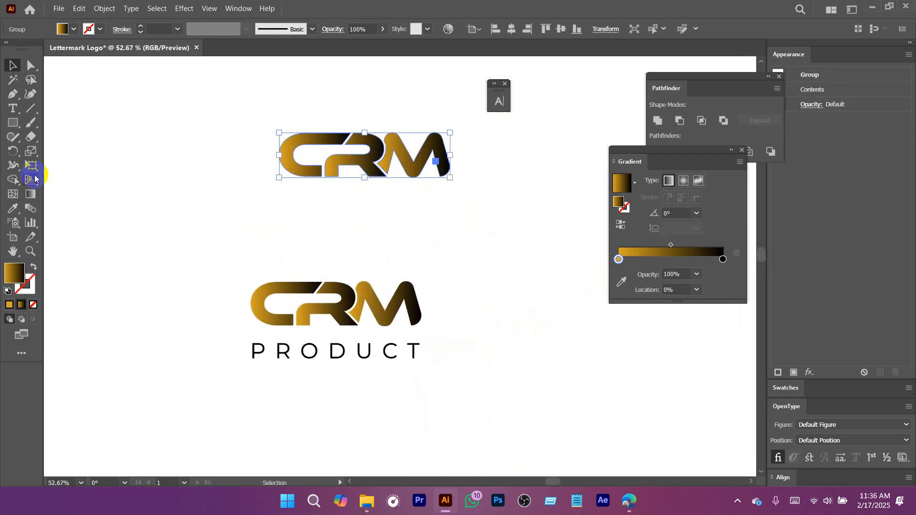
Redraw the upper lettermark's gradient as one continuous horizontal gold-to-black blend across all three letters.
{"action": "left_click", "coordinate": [30, 194]}
{"action": "left_click_drag", "start_coordinate": [347, 116], "coordinate": [337, 178]}
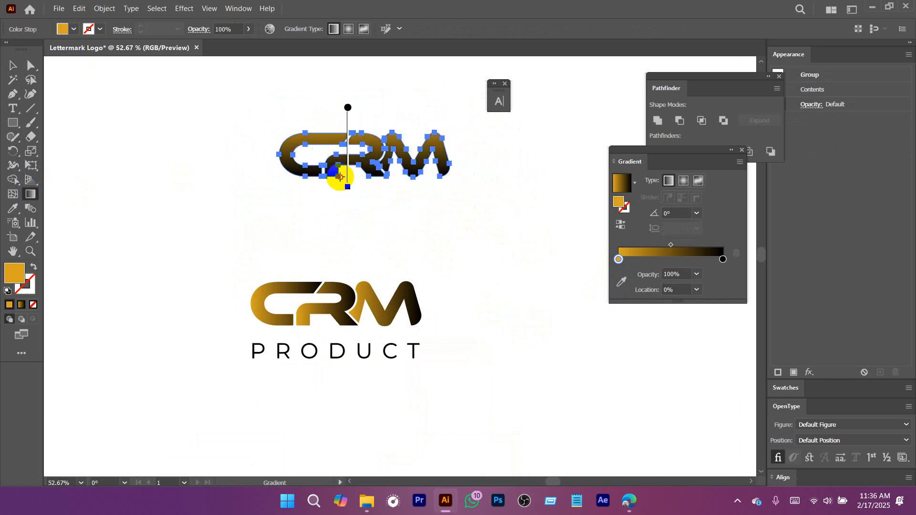
{"action": "left_click_drag", "start_coordinate": [263, 150], "coordinate": [447, 152]}
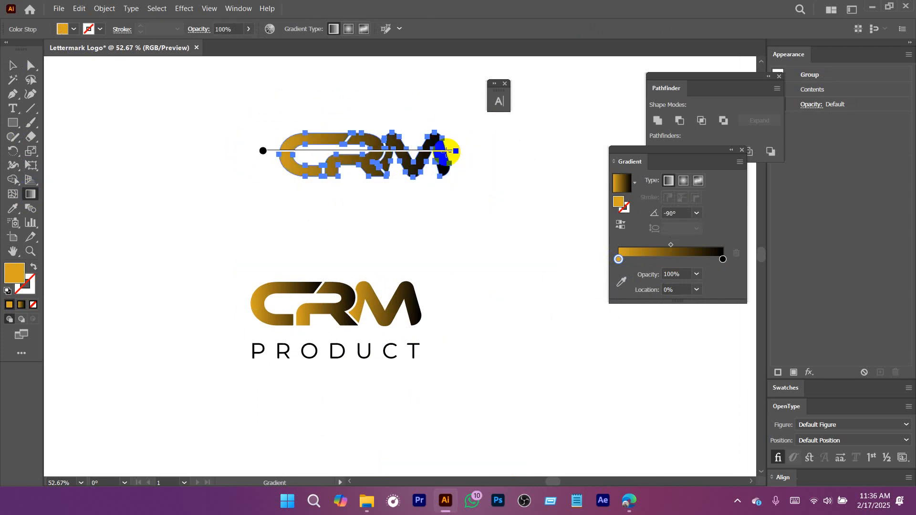
{"action": "key", "text": "v"}
{"action": "left_click", "coordinate": [506, 229]}
Duplicate the PRODUCT text beneath the upper CRM lettermark and center the two horizontally.
{"action": "left_click_drag", "start_coordinate": [502, 238], "coordinate": [414, 173]}
{"action": "left_click_drag", "start_coordinate": [389, 98], "coordinate": [379, 114]}
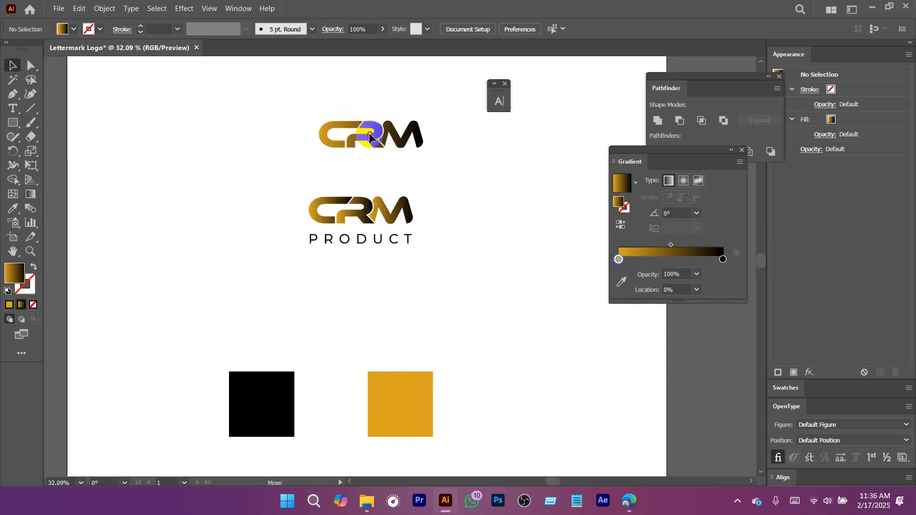
{"action": "left_click", "coordinate": [380, 243]}
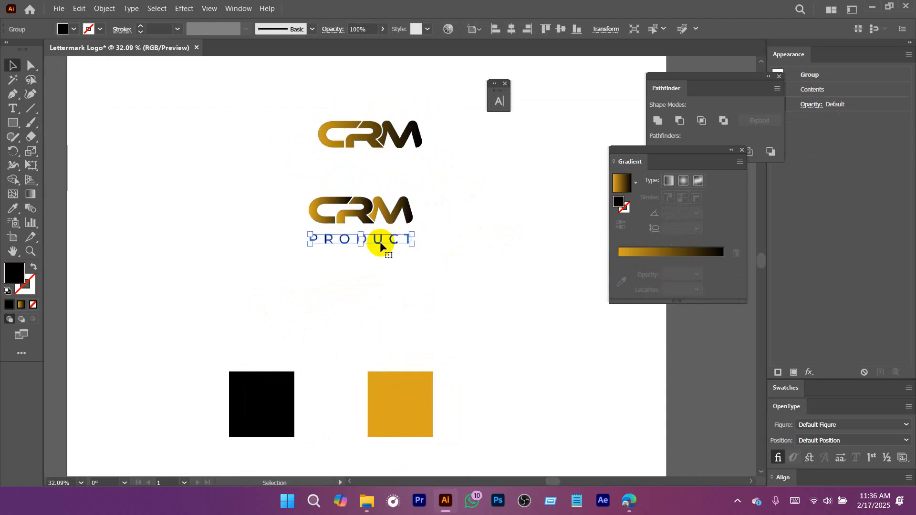
{"action": "left_click_drag", "start_coordinate": [380, 243], "coordinate": [389, 160]}
{"action": "left_click", "coordinate": [384, 125], "text": "shift"}
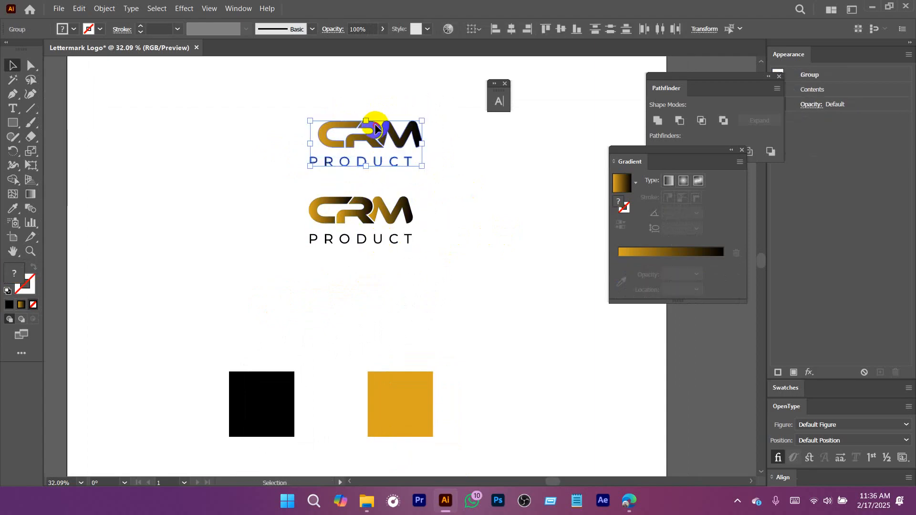
{"action": "left_click", "coordinate": [511, 29]}
{"action": "left_click", "coordinate": [490, 186]}
Move the black and gold squares and the upper logo variation off the artboard.
{"action": "left_click_drag", "start_coordinate": [491, 217], "coordinate": [420, 174]}
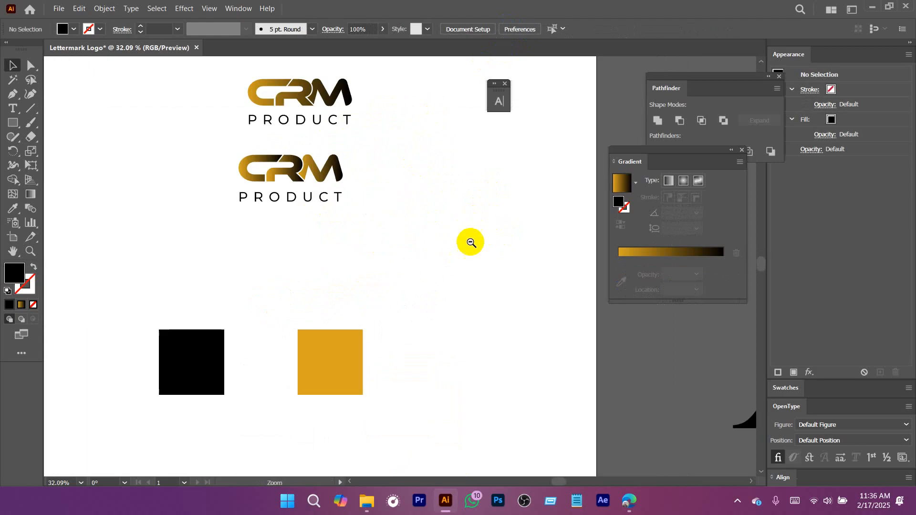
{"action": "left_click_drag", "start_coordinate": [467, 244], "coordinate": [412, 281]}
{"action": "left_click_drag", "start_coordinate": [412, 283], "coordinate": [439, 253]}
{"action": "left_click_drag", "start_coordinate": [515, 235], "coordinate": [338, 301]}
{"action": "left_click_drag", "start_coordinate": [359, 268], "coordinate": [148, 383]}
{"action": "left_click_drag", "start_coordinate": [387, 177], "coordinate": [388, 178]}
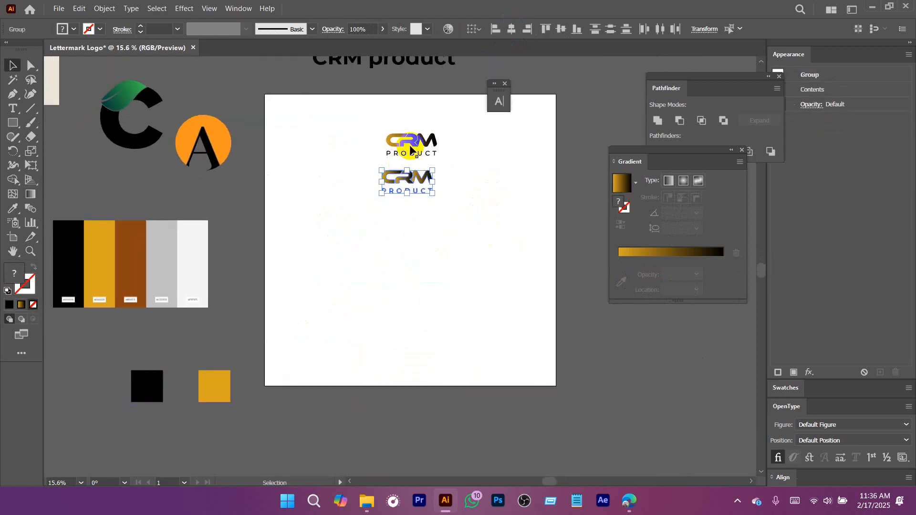
{"action": "left_click_drag", "start_coordinate": [415, 145], "coordinate": [241, 69]}
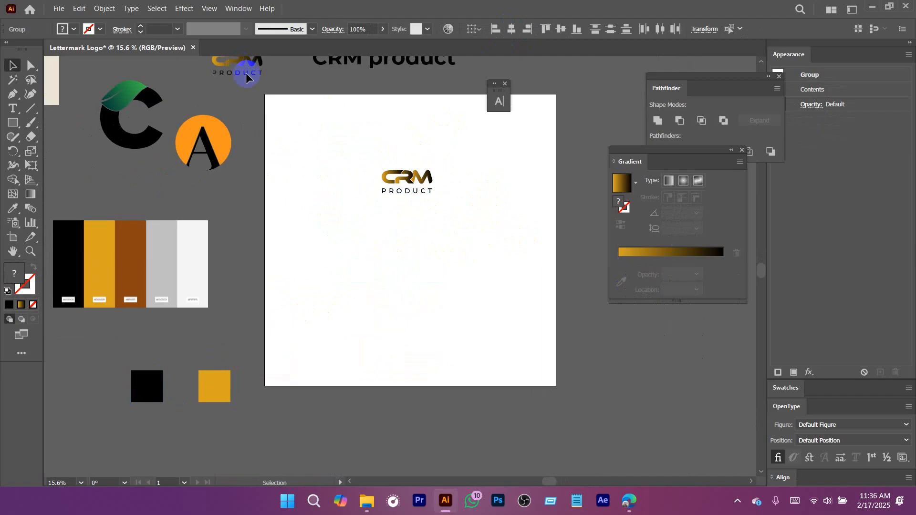
Group the remaining CRM PRODUCT logo, enlarge it and position it in the middle of the artboard.
{"action": "left_click_drag", "start_coordinate": [362, 150], "coordinate": [494, 231]}
{"action": "left_click_drag", "start_coordinate": [442, 190], "coordinate": [412, 227]}
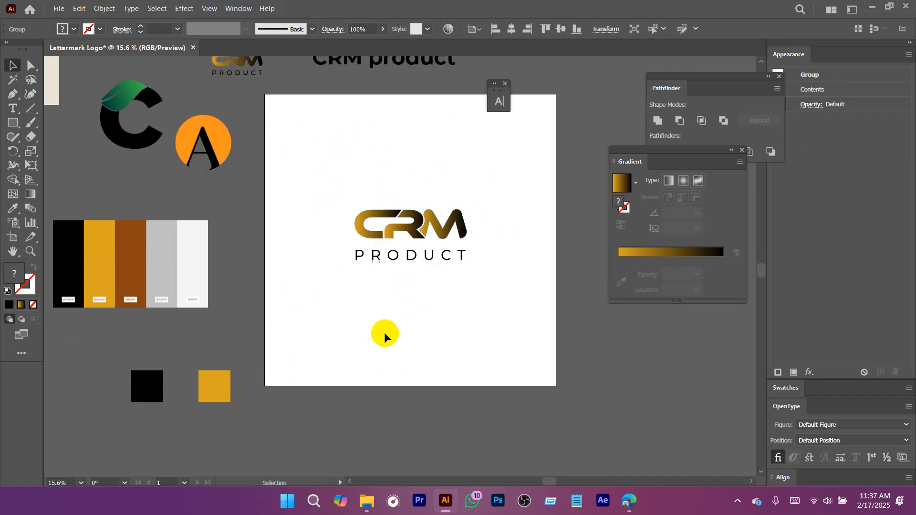
{"action": "left_click", "coordinate": [385, 333]}
Round the outer upper corner at the end of the C's lower arm.
{"action": "left_click_drag", "start_coordinate": [426, 322], "coordinate": [385, 338]}
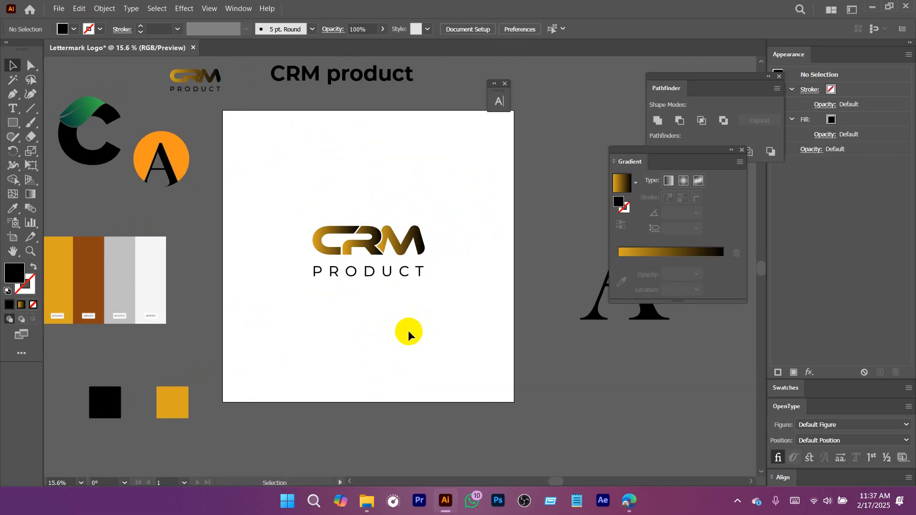
{"action": "scroll", "coordinate": [348, 279], "scroll_direction": "up", "scroll_amount": 8}
{"action": "key", "text": "a"}
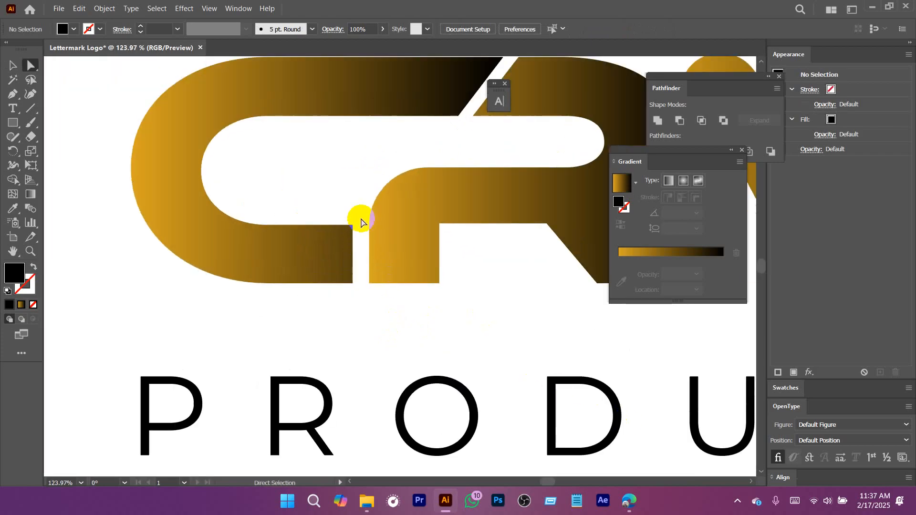
{"action": "left_click", "coordinate": [346, 234]}
{"action": "left_click", "coordinate": [379, 341]}
{"action": "scroll", "coordinate": [450, 318], "scroll_direction": "down", "scroll_amount": 5}
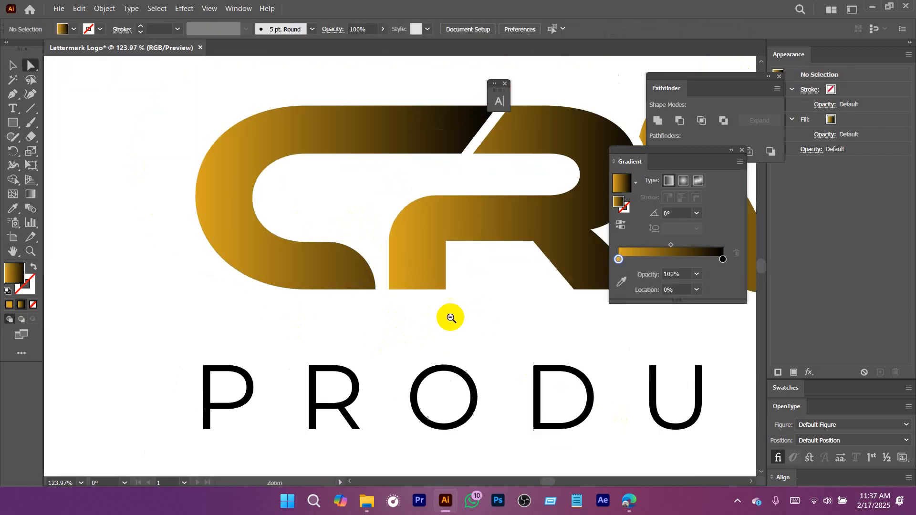
Round the lower-right corner of the R's left foot to a radius of about 51.6 px.
{"action": "left_click_drag", "start_coordinate": [474, 324], "coordinate": [363, 238]}
{"action": "scroll", "coordinate": [369, 267], "scroll_direction": "down", "scroll_amount": 3}
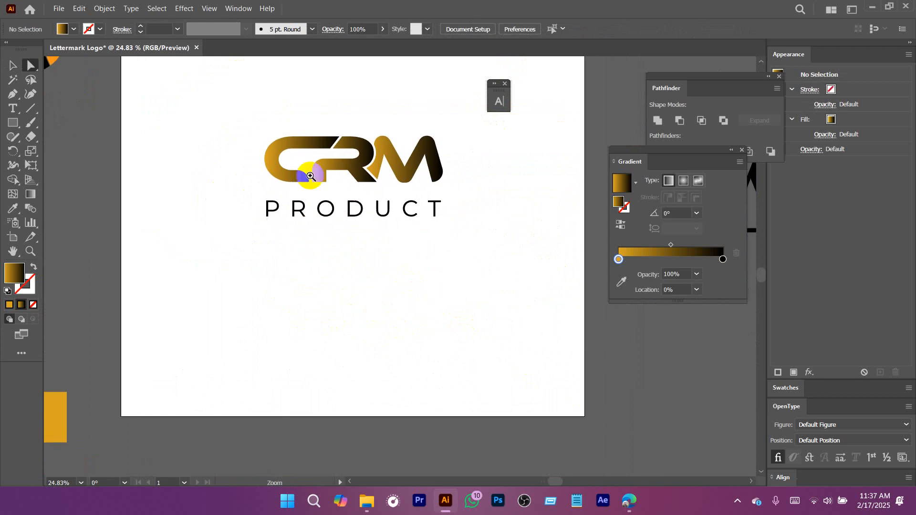
{"action": "scroll", "coordinate": [305, 169], "scroll_direction": "up", "scroll_amount": 5}
{"action": "left_click", "coordinate": [408, 230]}
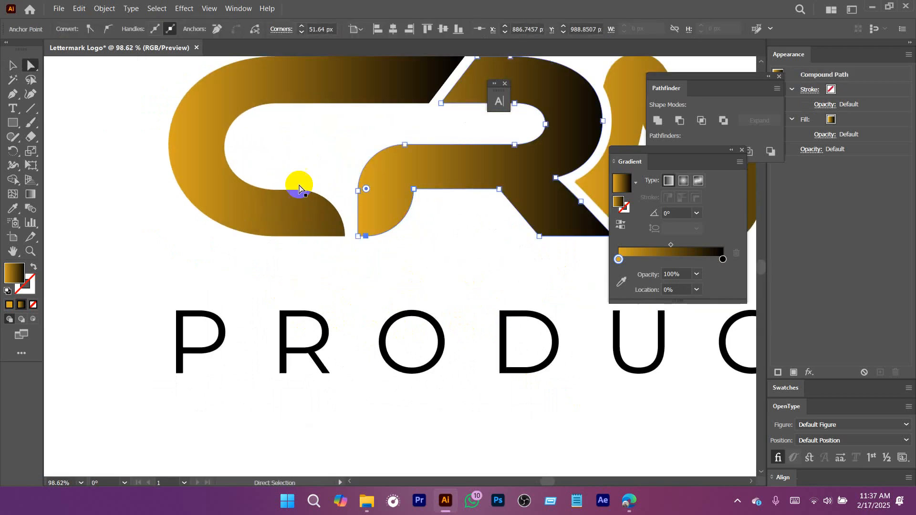
{"action": "left_click", "coordinate": [484, 262]}
{"action": "scroll", "coordinate": [485, 262], "scroll_direction": "down", "scroll_amount": 3}
Try rounding the lower-left corner of the R's diagonal leg, and undo that edit.
{"action": "left_click_drag", "start_coordinate": [431, 259], "coordinate": [297, 228]}
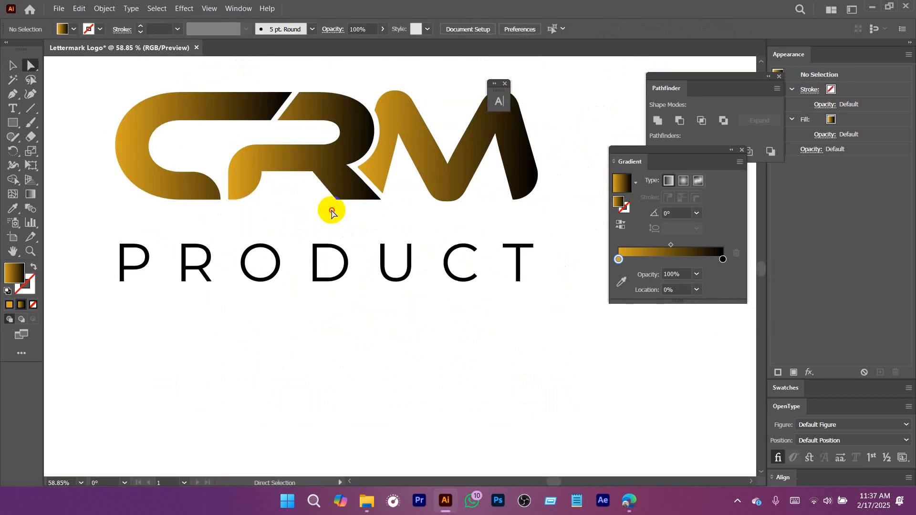
{"action": "left_click", "coordinate": [337, 190]}
{"action": "left_click", "coordinate": [439, 222]}
{"action": "key", "text": "z"}
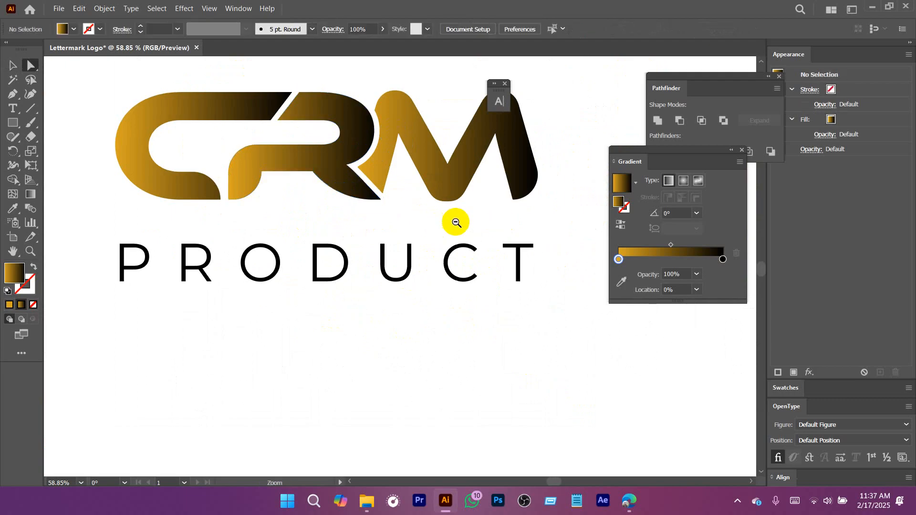
{"action": "scroll", "coordinate": [456, 222], "scroll_direction": "down", "scroll_amount": 3}
{"action": "key", "text": "ctrl+z"}
{"action": "key", "text": "ctrl+z"}
{"action": "key", "text": "ctrl+z"}
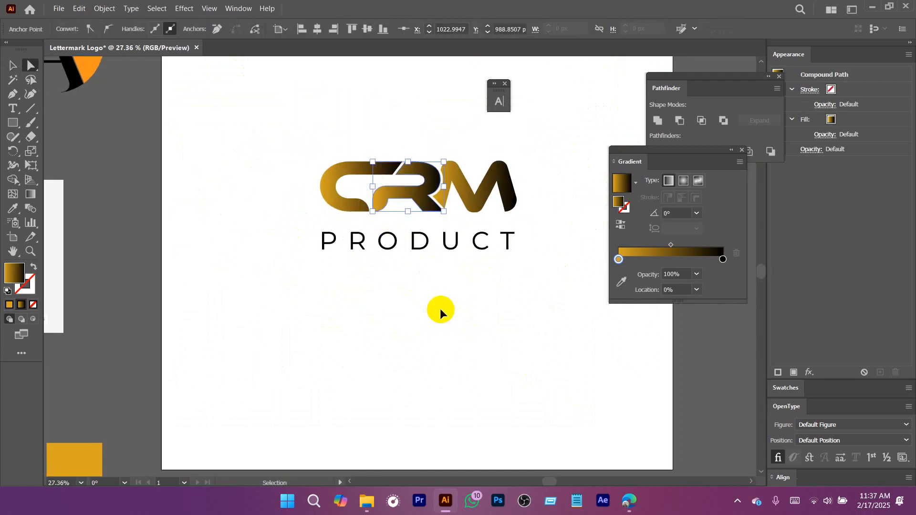
Undo the latest corner edits on the R's diagonal leg and deselect the lettering.
{"action": "key", "text": "ctrl+z"}
{"action": "key", "text": "ctrl+z"}
{"action": "left_click", "coordinate": [477, 328]}
{"action": "left_click_drag", "start_coordinate": [495, 333], "coordinate": [415, 325]}
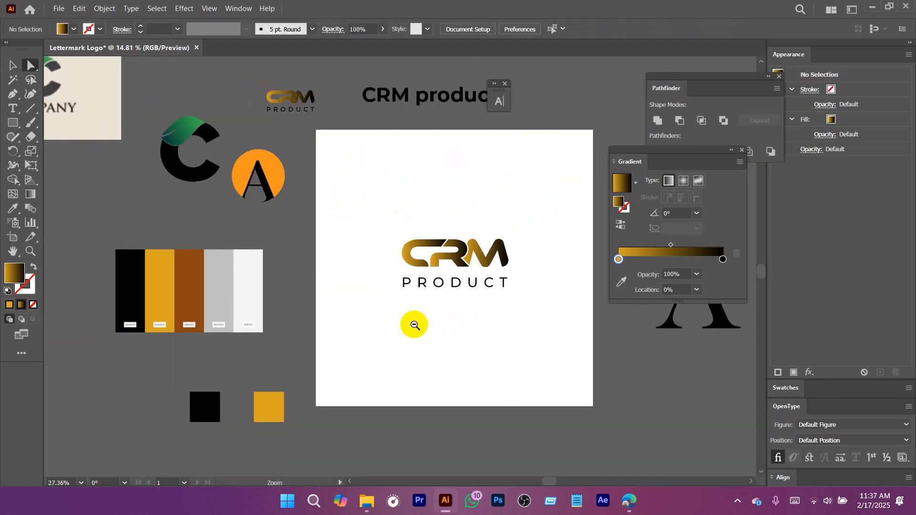
Move the grouped CRM PRODUCT logo straight up into the upper half of the artboard.
{"action": "left_click_drag", "start_coordinate": [464, 347], "coordinate": [443, 311]}
{"action": "key", "text": "v"}
{"action": "left_click", "coordinate": [433, 225]}
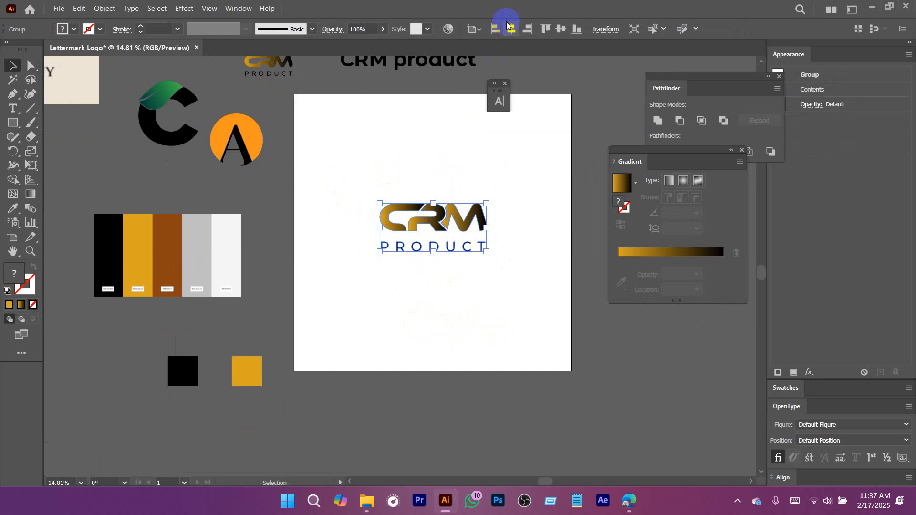
{"action": "left_click", "coordinate": [482, 304]}
{"action": "left_click_drag", "start_coordinate": [482, 304], "coordinate": [444, 275]}
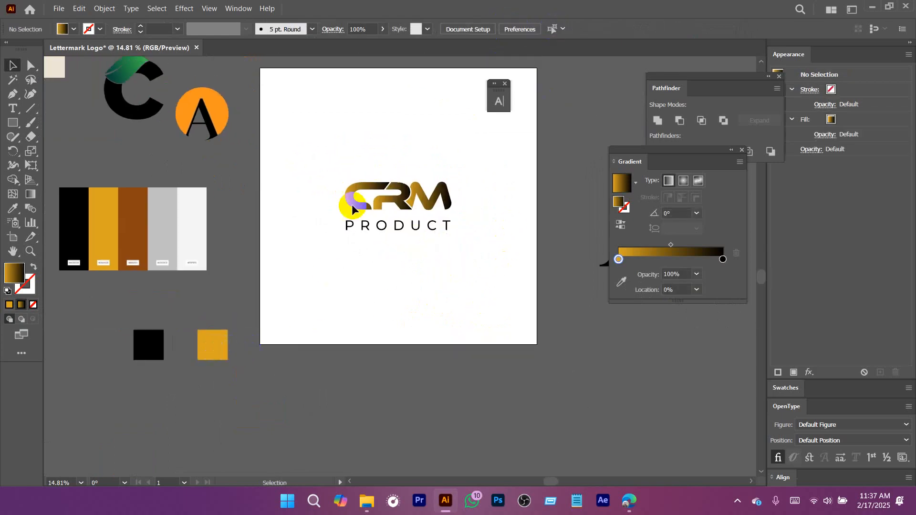
{"action": "left_click_drag", "start_coordinate": [399, 206], "coordinate": [400, 149]}
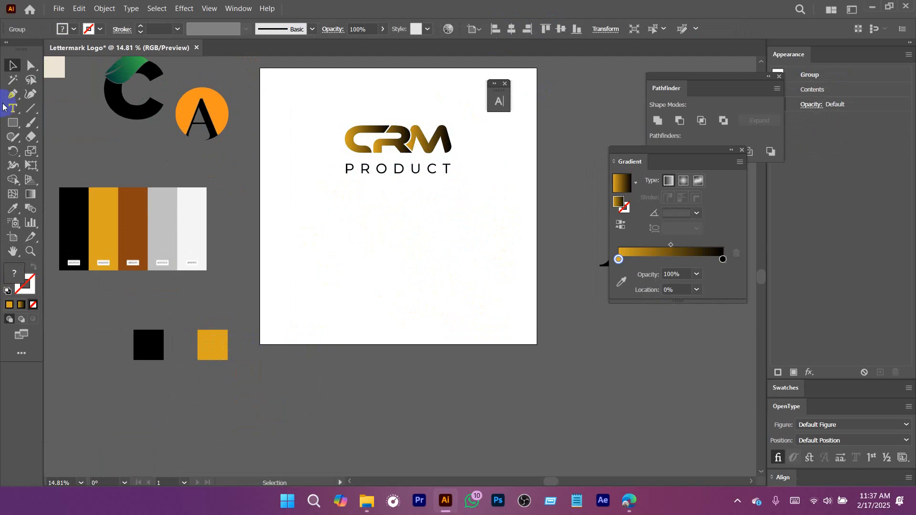
Draw a rectangle covering the lower part of the artboard and fill it with black sampled from the black square.
{"action": "left_click", "coordinate": [14, 122]}
{"action": "left_click_drag", "start_coordinate": [260, 189], "coordinate": [539, 347]}
{"action": "key", "text": "v"}
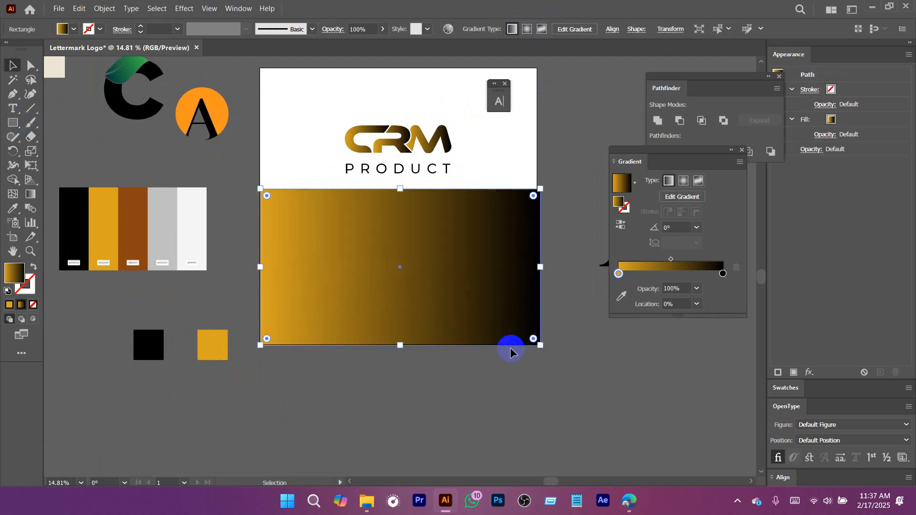
{"action": "key", "text": "i"}
{"action": "left_click", "coordinate": [149, 348]}
{"action": "key", "text": "v"}
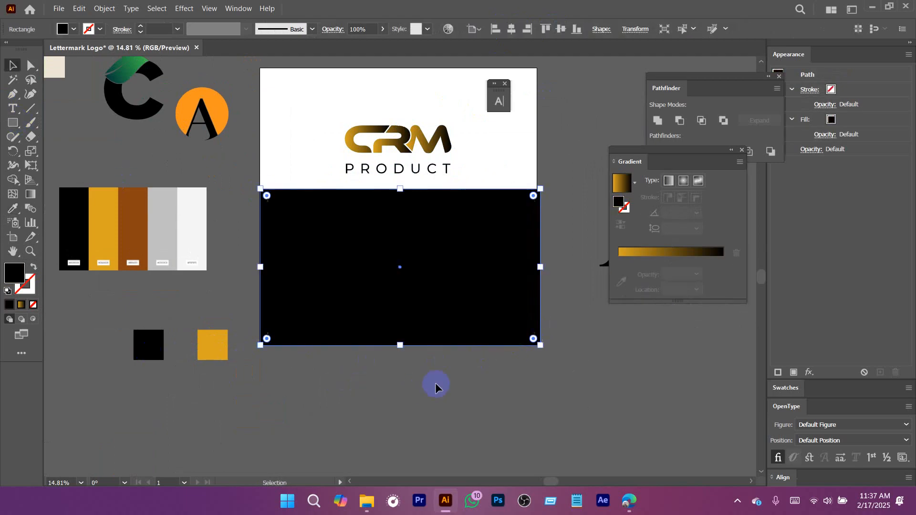
Center the black rectangle horizontally and keep it at the lower end of the artboard, undoing the vertical centering.
{"action": "left_click_drag", "start_coordinate": [427, 384], "coordinate": [444, 277]}
{"action": "left_click", "coordinate": [511, 29]}
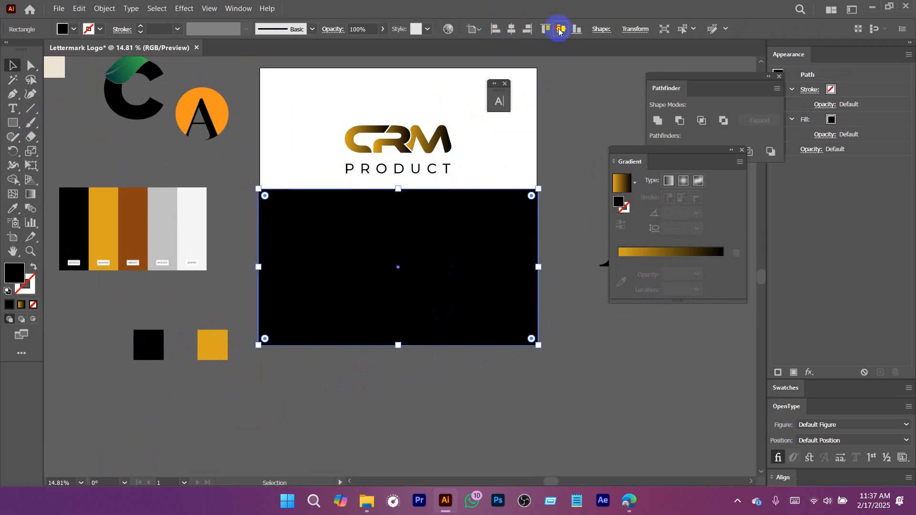
{"action": "left_click", "coordinate": [560, 29]}
{"action": "key", "text": "ctrl+z"}
{"action": "left_click_drag", "start_coordinate": [439, 299], "coordinate": [439, 304]}
Duplicate the logo onto the black rectangle and fill the copy with gold sampled from the gold square.
{"action": "left_click_drag", "start_coordinate": [405, 152], "coordinate": [409, 280]}
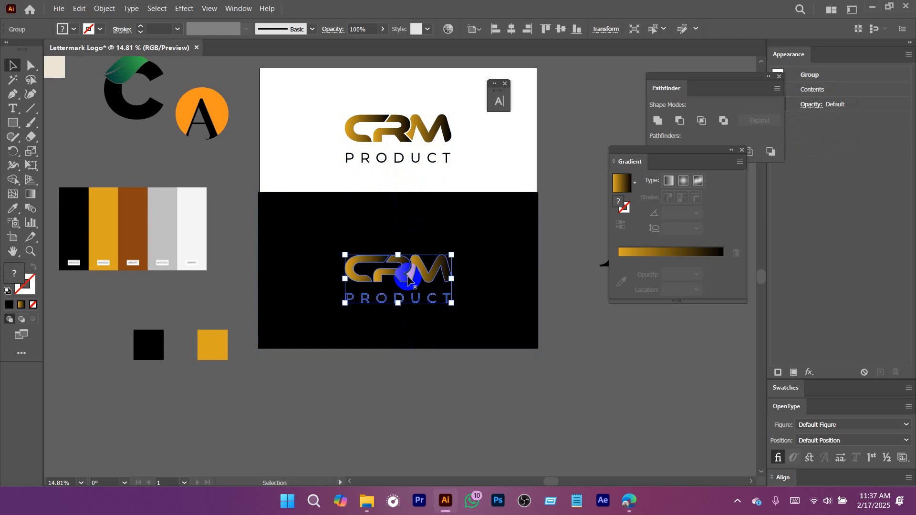
{"action": "key", "text": "i"}
{"action": "left_click", "coordinate": [227, 340]}
{"action": "key", "text": "v"}
{"action": "left_click", "coordinate": [402, 400]}
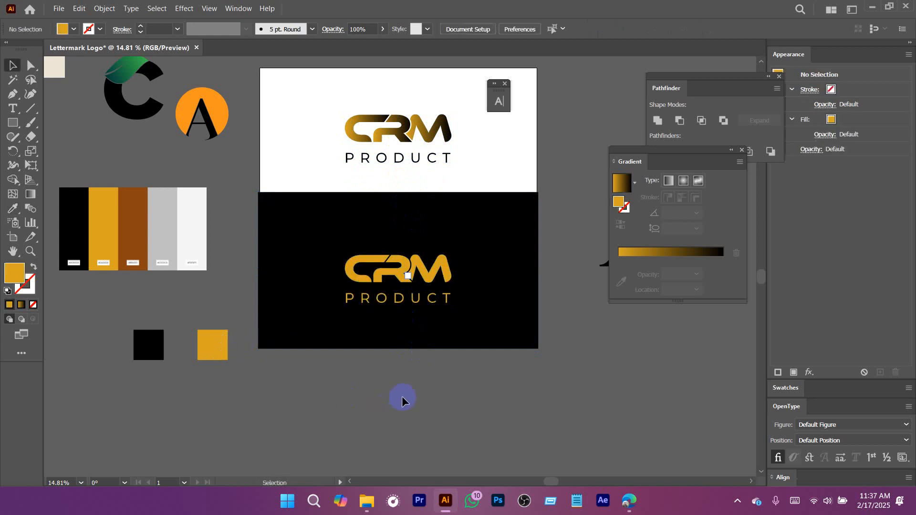
Align the gold logo to the horizontal and vertical center of the black rectangle.
{"action": "left_click_drag", "start_coordinate": [424, 282], "coordinate": [424, 281]}
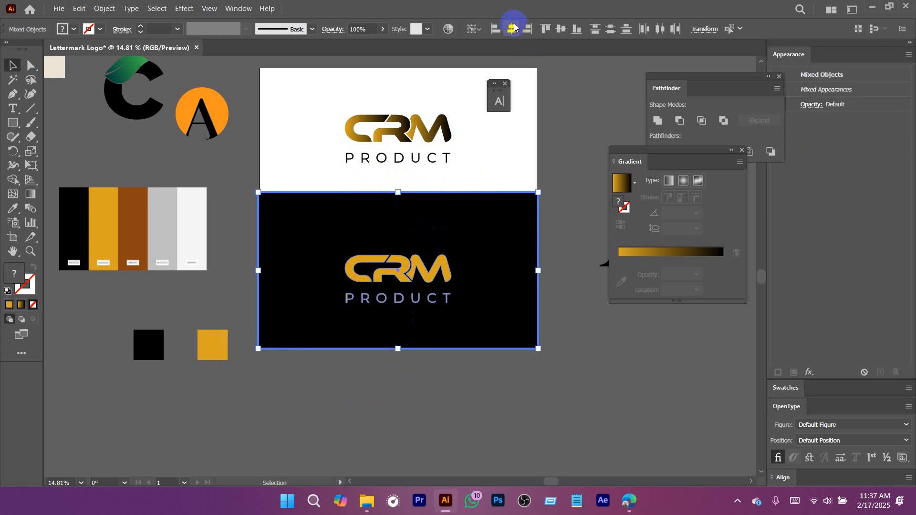
{"action": "left_click", "coordinate": [564, 29]}
{"action": "left_click", "coordinate": [568, 135]}
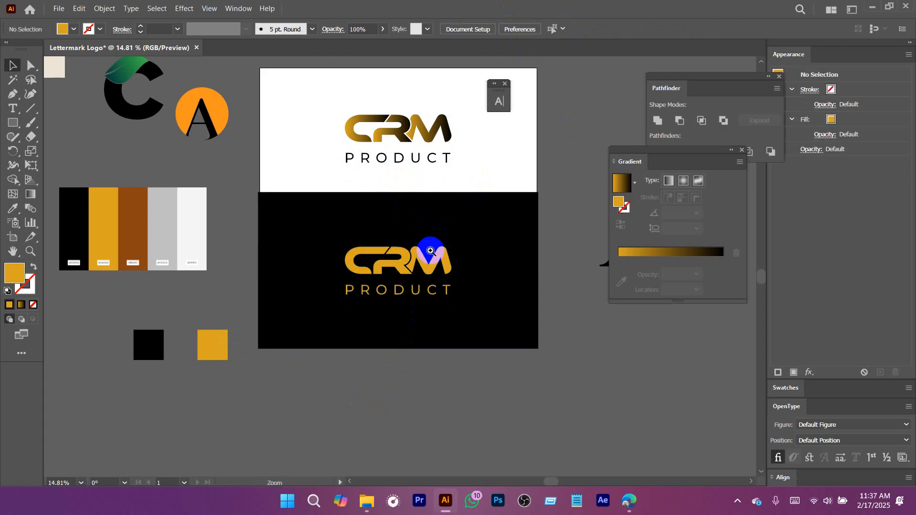
Nudge the gradient logo slightly within the white area and move the floating type panel off the artboard.
{"action": "scroll", "coordinate": [429, 250], "scroll_direction": "up", "scroll_amount": 1}
{"action": "left_click", "coordinate": [393, 270]}
{"action": "left_click", "coordinate": [403, 218]}
{"action": "mouse_move", "coordinate": [391, 182]}
{"action": "left_mouse_down"}
{"action": "mouse_move", "coordinate": [394, 208]}
{"action": "mouse_move", "coordinate": [386, 189]}
{"action": "left_mouse_up"}
{"action": "scroll", "coordinate": [429, 209], "scroll_direction": "up", "scroll_amount": 3}
{"action": "left_click", "coordinate": [521, 163]}
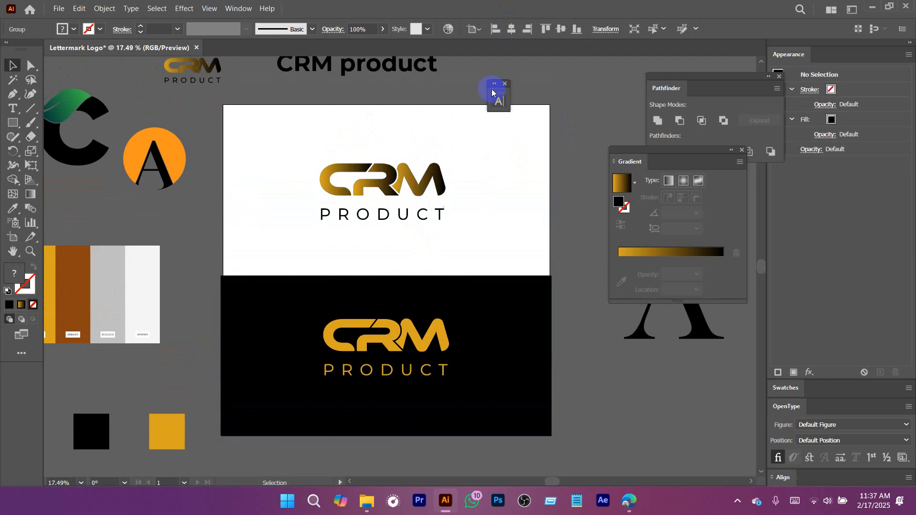
{"action": "left_click_drag", "start_coordinate": [496, 86], "coordinate": [602, 76]}
Enlarge the black rectangle slightly past the artboard's side and lower edges and lock it.
{"action": "scroll", "coordinate": [505, 193], "scroll_direction": "down", "scroll_amount": 1}
{"action": "left_click", "coordinate": [482, 260]}
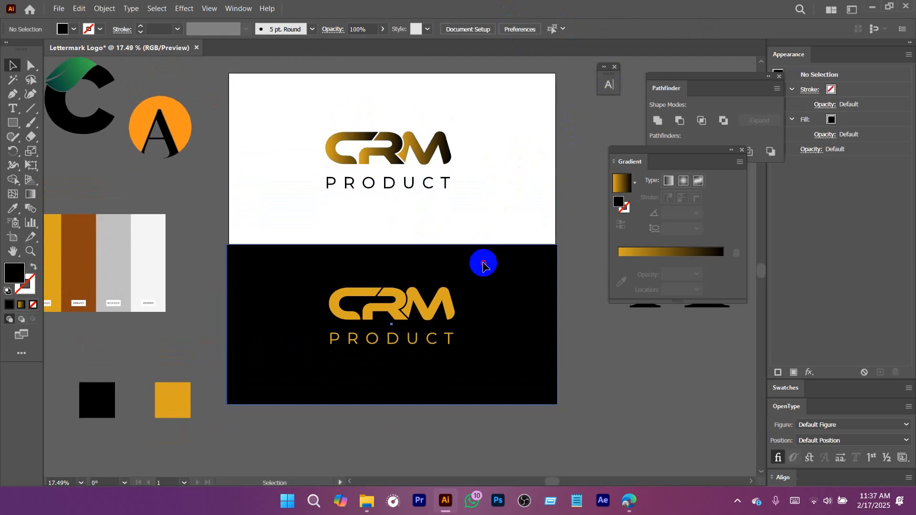
{"action": "left_click_drag", "start_coordinate": [397, 405], "coordinate": [394, 408]}
{"action": "key", "text": "ctrl+2"}
Nudge the gold logo slightly down on the black rectangle.
{"action": "left_click", "coordinate": [390, 315]}
{"action": "left_click_drag", "start_coordinate": [390, 316], "coordinate": [391, 323]}
{"action": "left_click", "coordinate": [629, 501]}
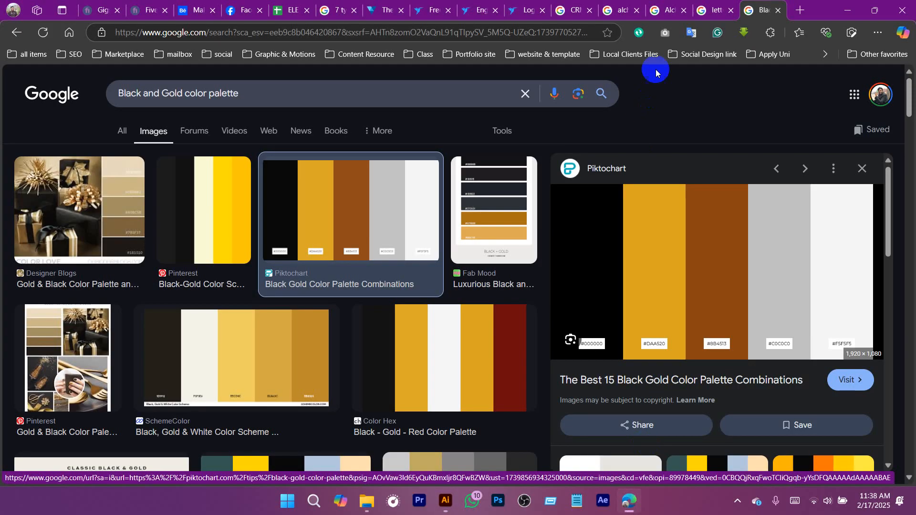
{"action": "left_click", "coordinate": [668, 10]}
{"action": "left_click", "coordinate": [849, 6]}
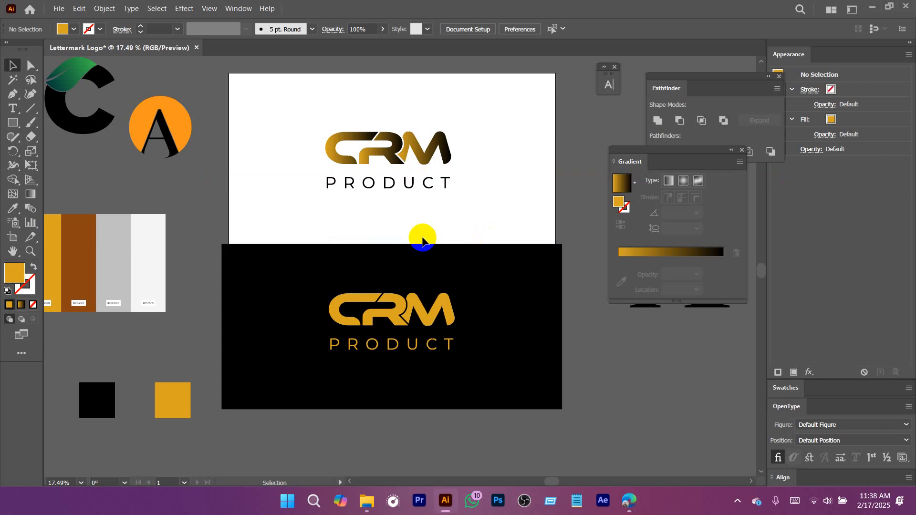
{"action": "scroll", "coordinate": [419, 235], "scroll_direction": "up", "scroll_amount": 1}
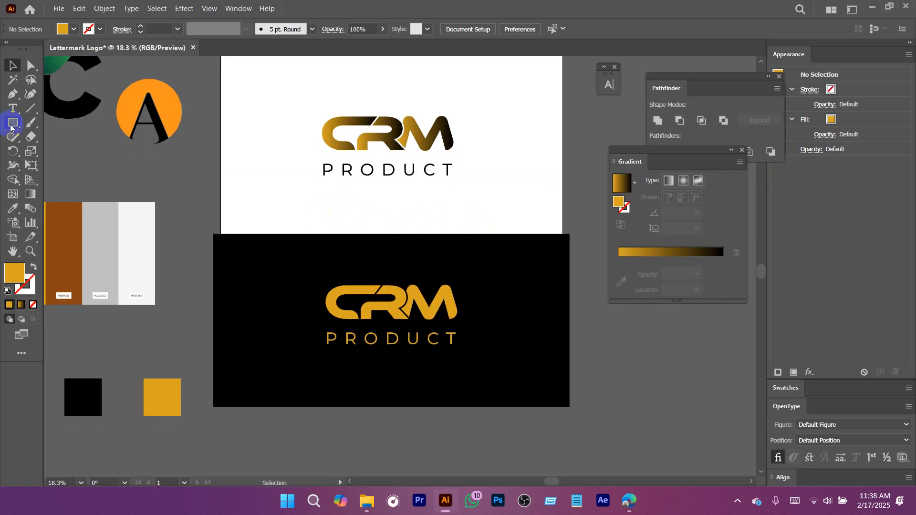
{"action": "left_click_drag", "start_coordinate": [265, 184], "coordinate": [293, 212]}
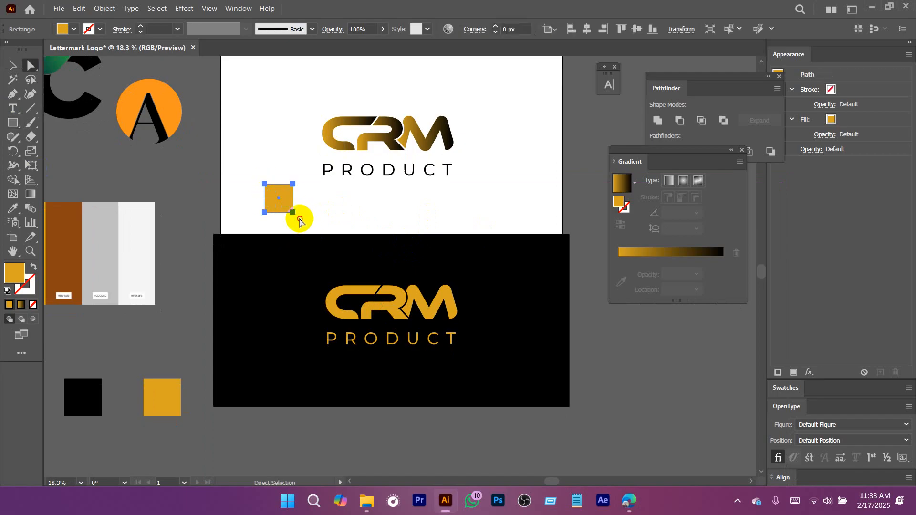
{"action": "key", "text": "a"}
{"action": "left_click", "coordinate": [293, 212]}
{"action": "key", "text": "Delete"}
{"action": "key", "text": "v"}
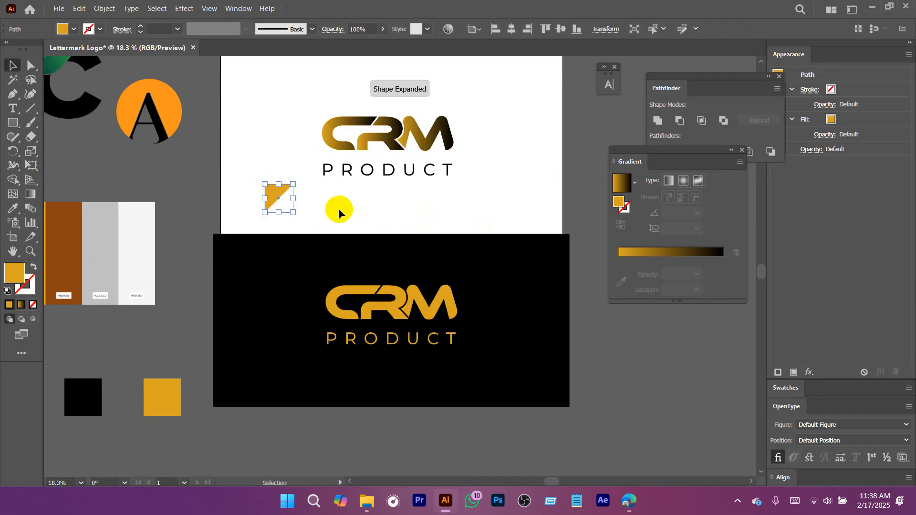
{"action": "key", "text": "Delete"}
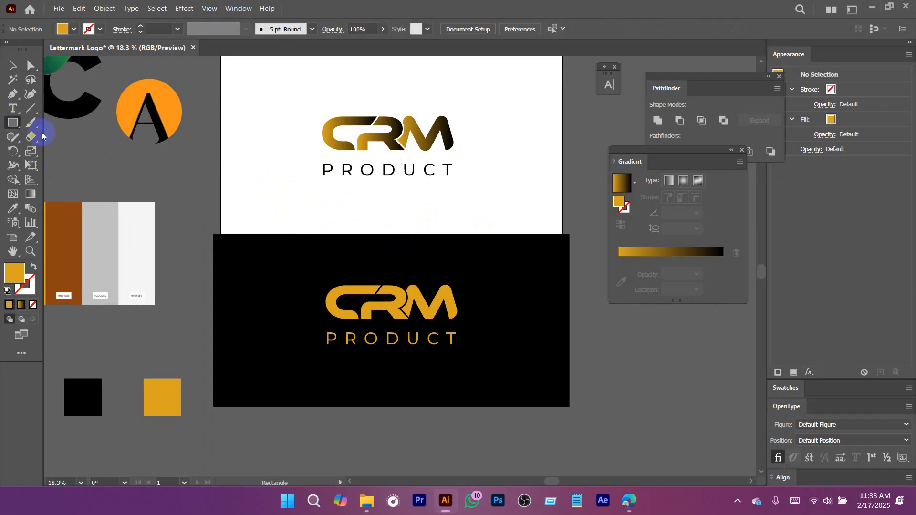
Create a gold three-point star with radii of 25 px and 50 px below the gradient logo, forming a small triangle.
{"action": "left_click_drag", "start_coordinate": [13, 122], "coordinate": [64, 182]}
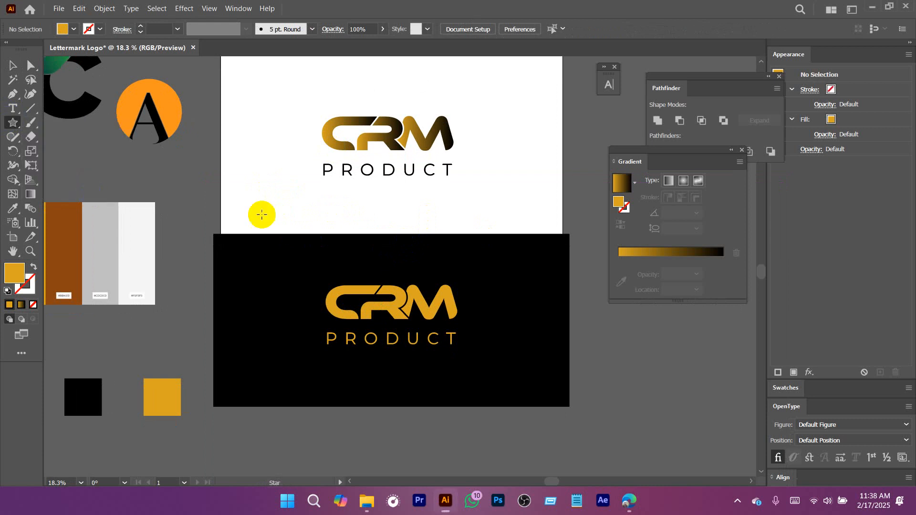
{"action": "left_click", "coordinate": [270, 179]}
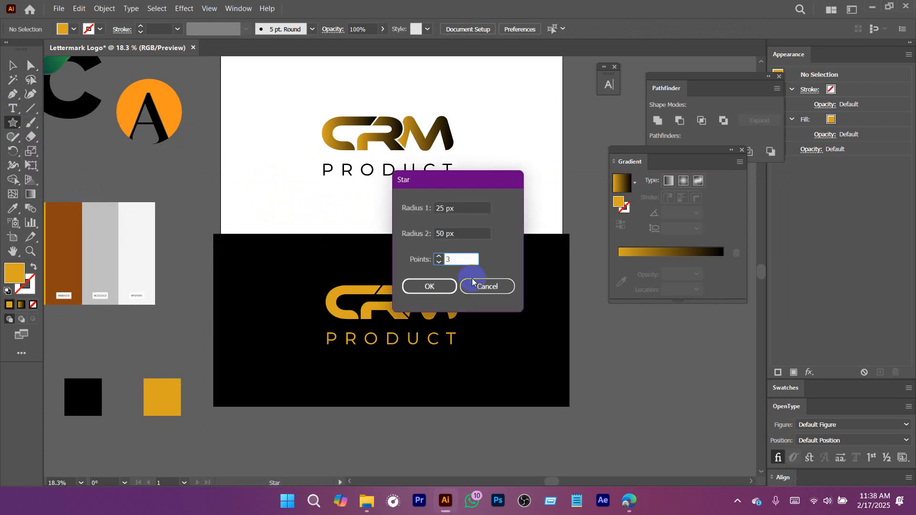
{"action": "key", "text": "Return"}
{"action": "left_click", "coordinate": [13, 65]}
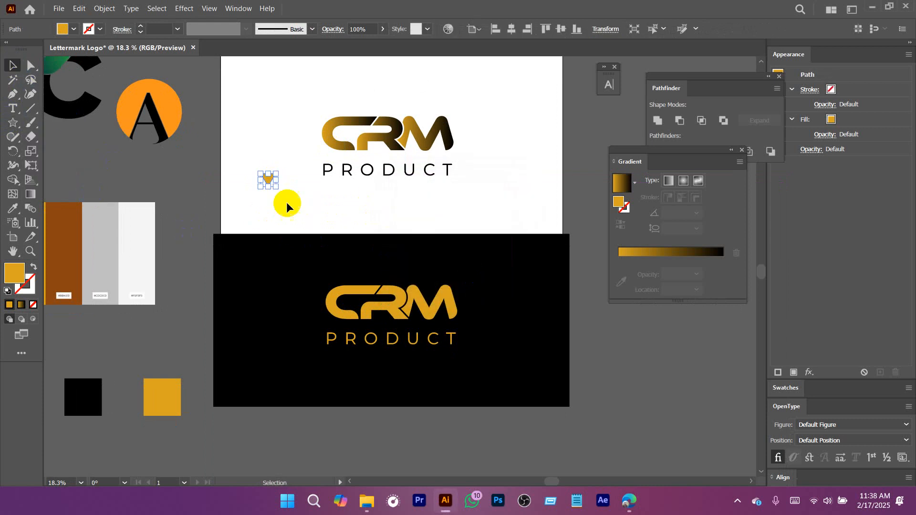
Center the gold triangle horizontally on the artboard and set its flat edge on the boundary between the white and black areas.
{"action": "left_click", "coordinate": [307, 202]}
{"action": "left_click_drag", "start_coordinate": [272, 177], "coordinate": [429, 256]}
{"action": "left_click", "coordinate": [415, 250], "text": "shift"}
{"action": "left_click", "coordinate": [513, 31]}
{"action": "left_click", "coordinate": [509, 167]}
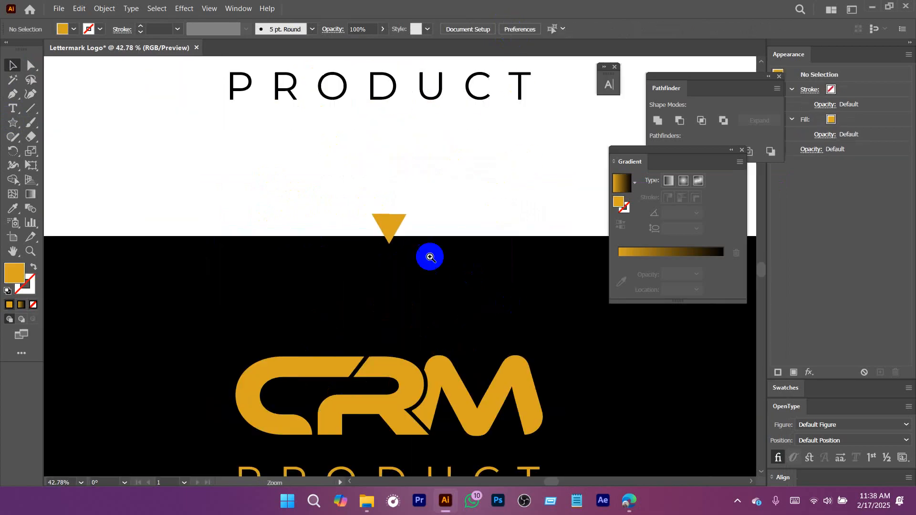
{"action": "left_click", "coordinate": [395, 243]}
{"action": "key", "text": "ctrl+shift+a"}
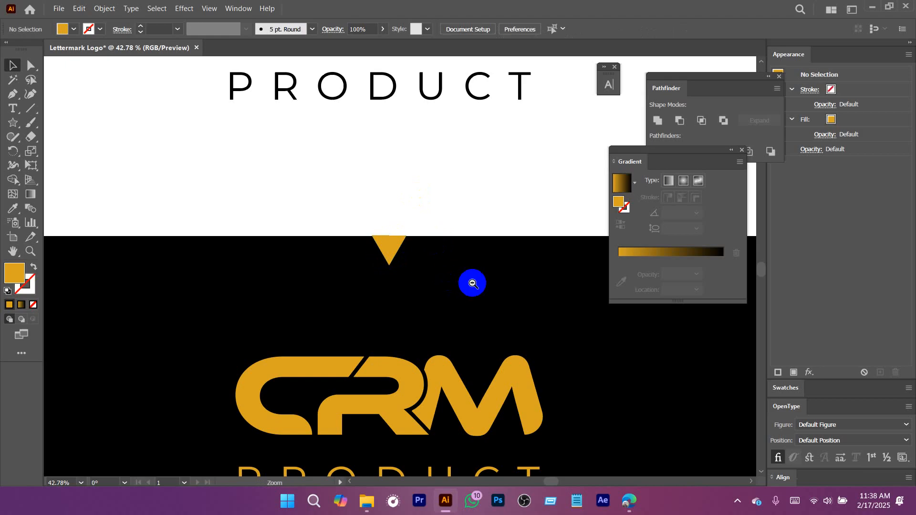
{"action": "left_click_drag", "start_coordinate": [472, 284], "coordinate": [258, 236]}
{"action": "left_click_drag", "start_coordinate": [518, 276], "coordinate": [467, 259]}
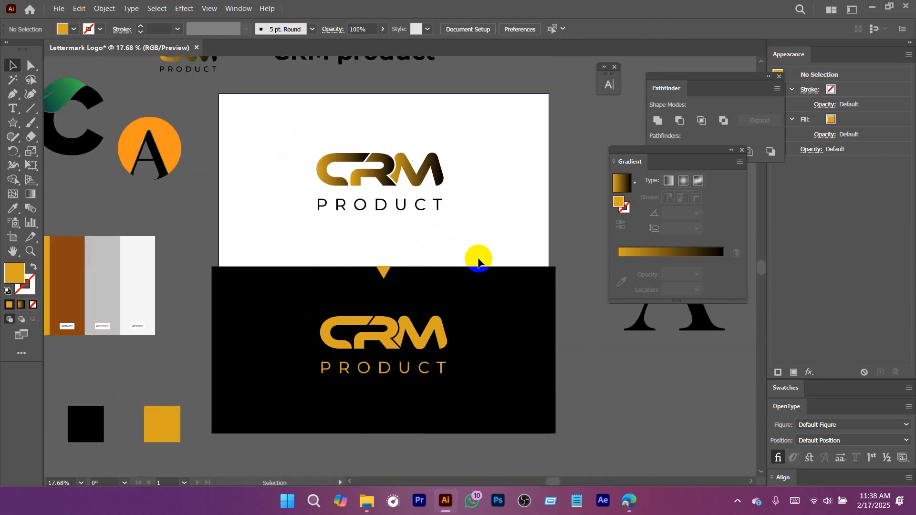
Set up a Save for Web (Legacy) export of the artboard as a JPEG with Maximum quality.
{"action": "left_click", "coordinate": [60, 9]}
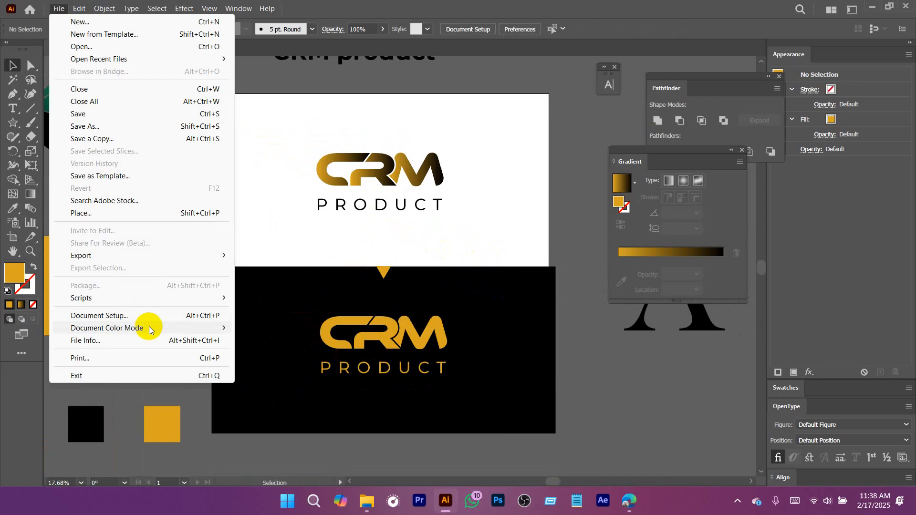
{"action": "mouse_move", "coordinate": [127, 255]}
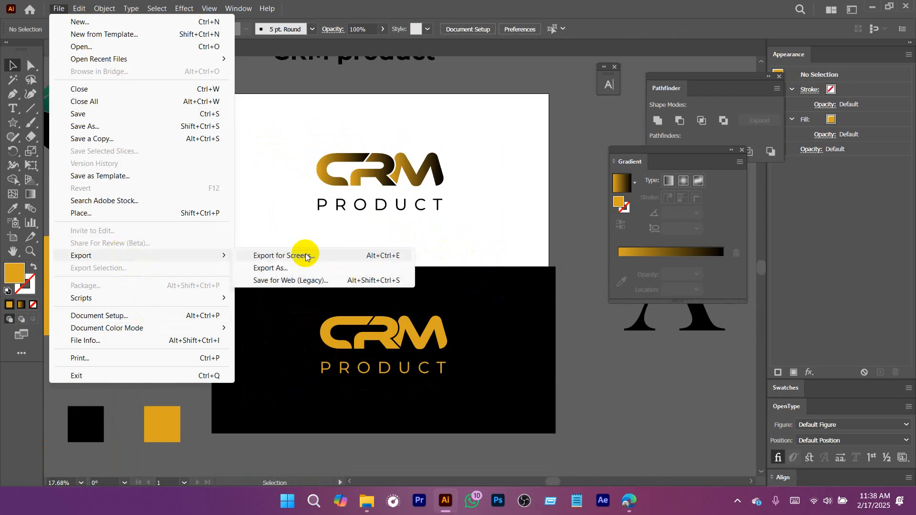
{"action": "left_click", "coordinate": [284, 281]}
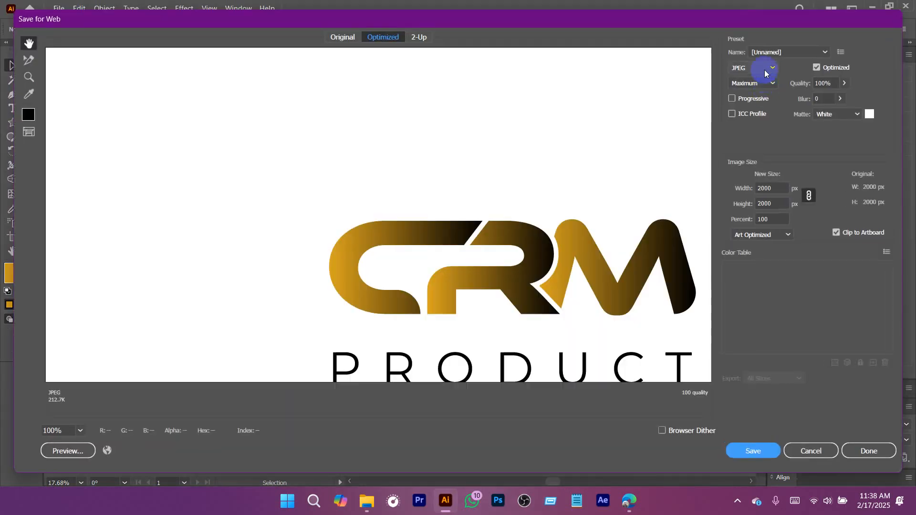
{"action": "left_click", "coordinate": [766, 70]}
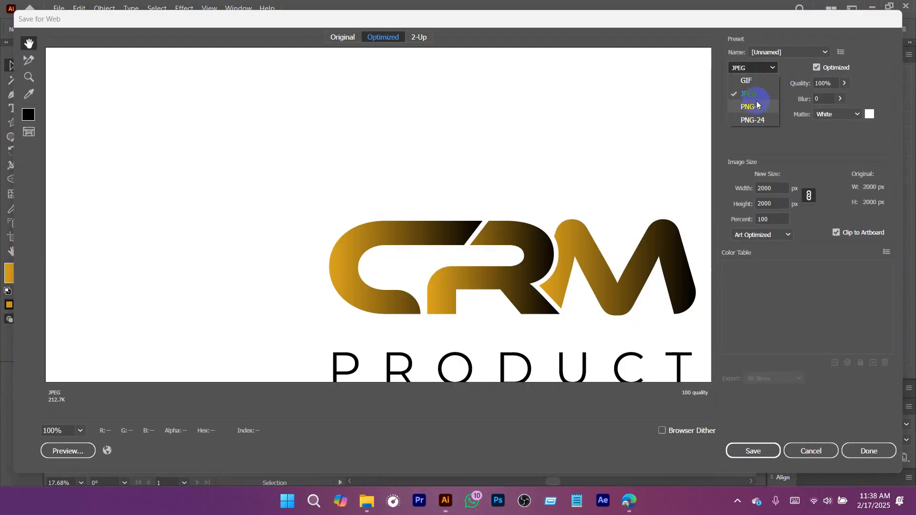
{"action": "left_click", "coordinate": [748, 94]}
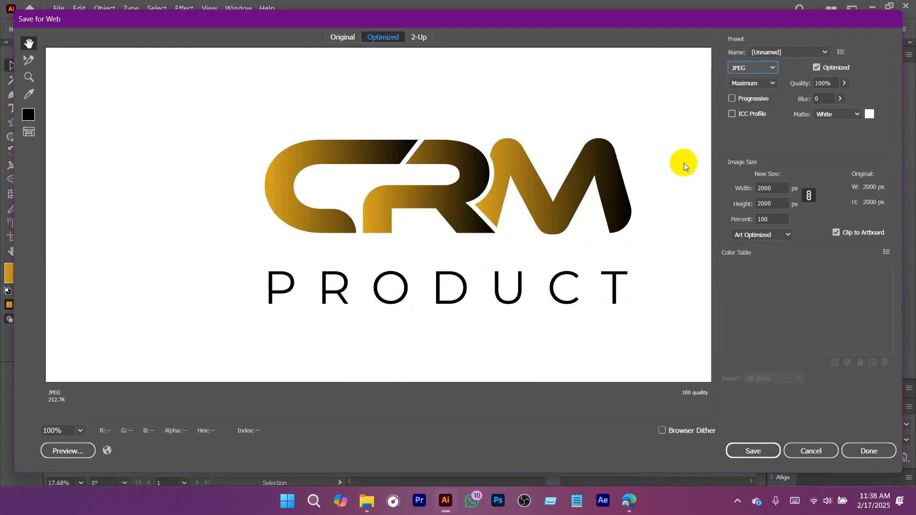
{"action": "left_click", "coordinate": [752, 83]}
{"action": "left_click", "coordinate": [749, 151]}
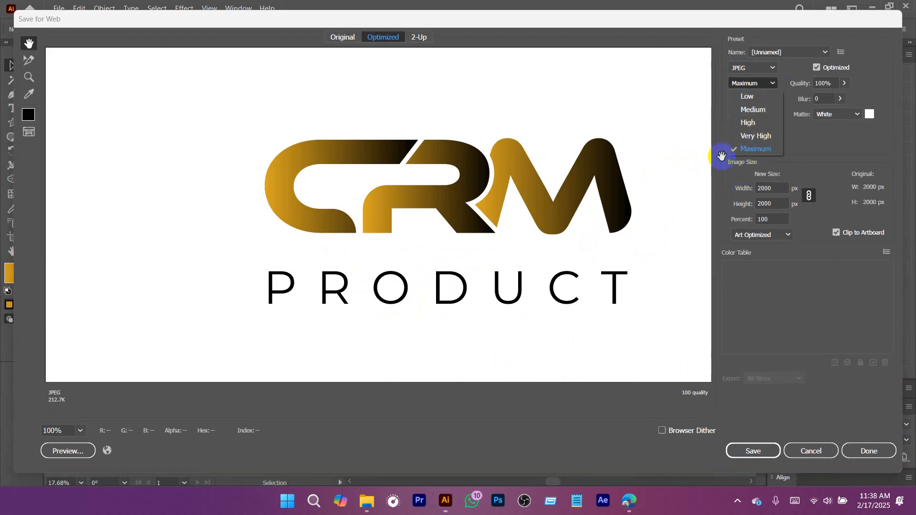
Check the whole artboard in the export preview and save it as Lettermark-Logo.jpg in Downloads.
{"action": "left_click", "coordinate": [419, 234], "text": "alt"}
{"action": "left_click", "coordinate": [418, 234], "text": "alt"}
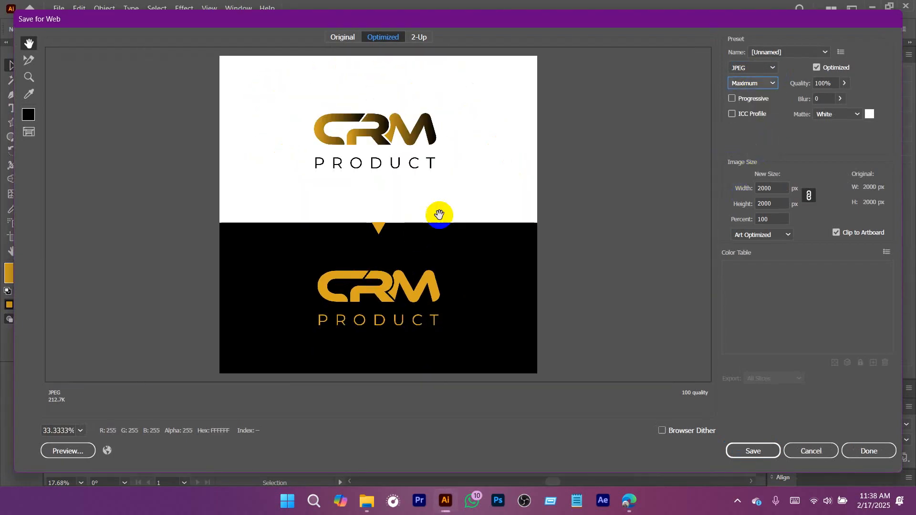
{"action": "left_click", "coordinate": [752, 451]}
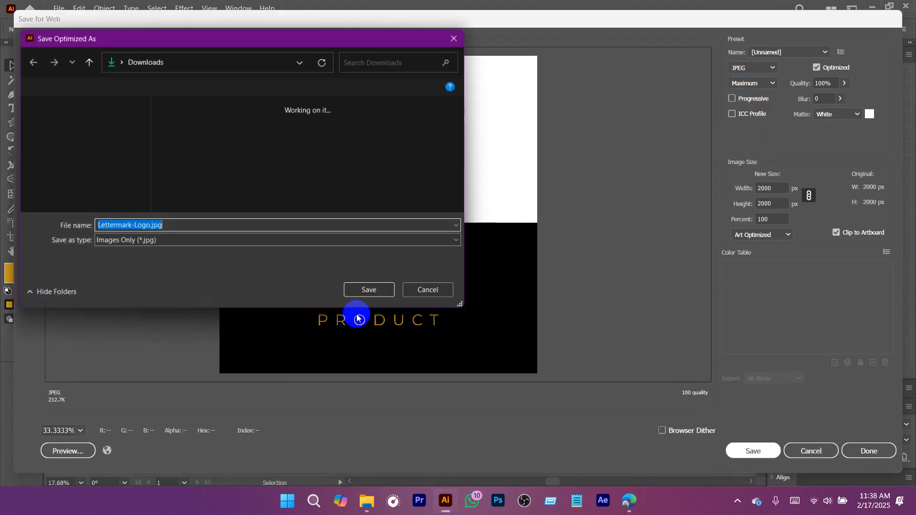
{"action": "left_click", "coordinate": [366, 293]}
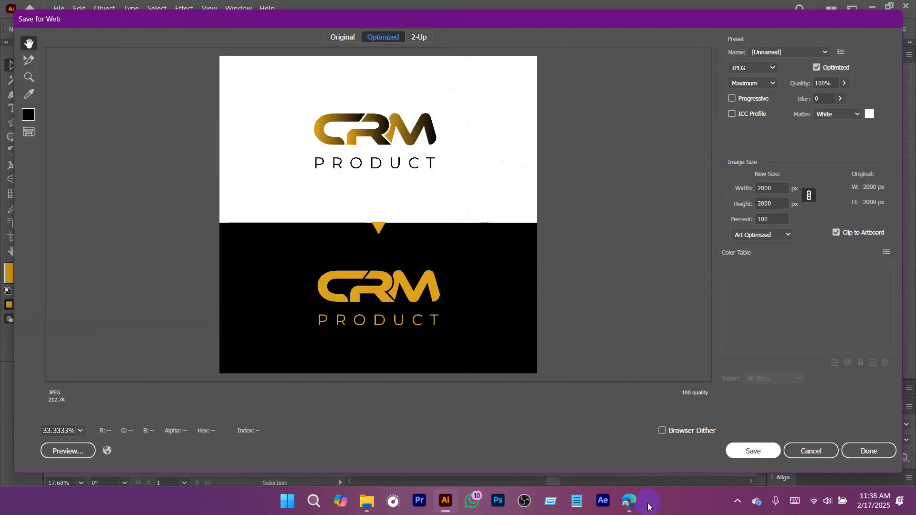
Switch to the Edge browser, open the Freelancer contest Logo Design for Alchemy Hub CRM and start a new entry.
{"action": "left_click", "coordinate": [622, 502]}
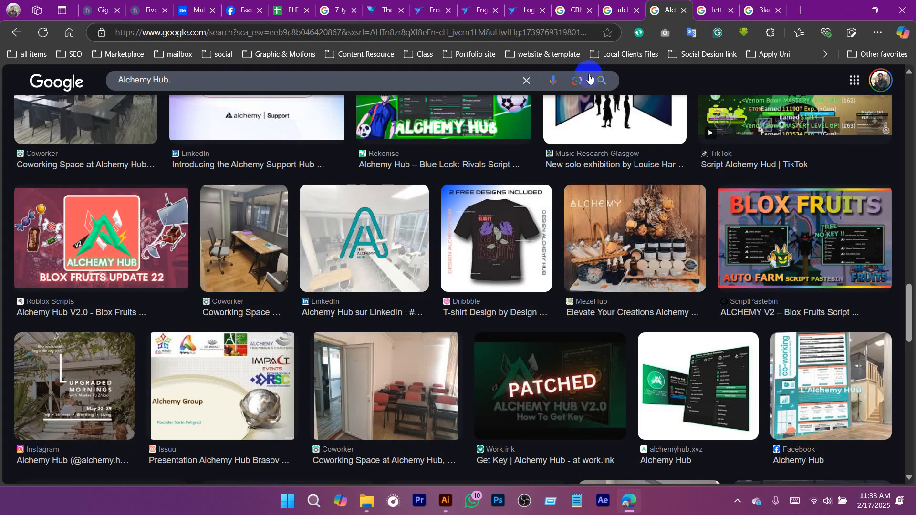
{"action": "left_click", "coordinate": [479, 10]}
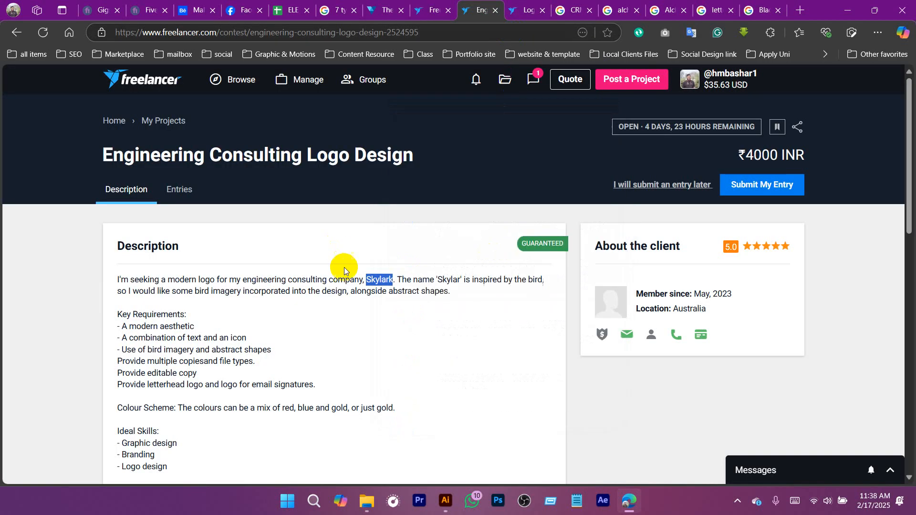
{"action": "left_click", "coordinate": [527, 10]}
{"action": "scroll", "coordinate": [335, 201], "scroll_direction": "up", "scroll_amount": 2}
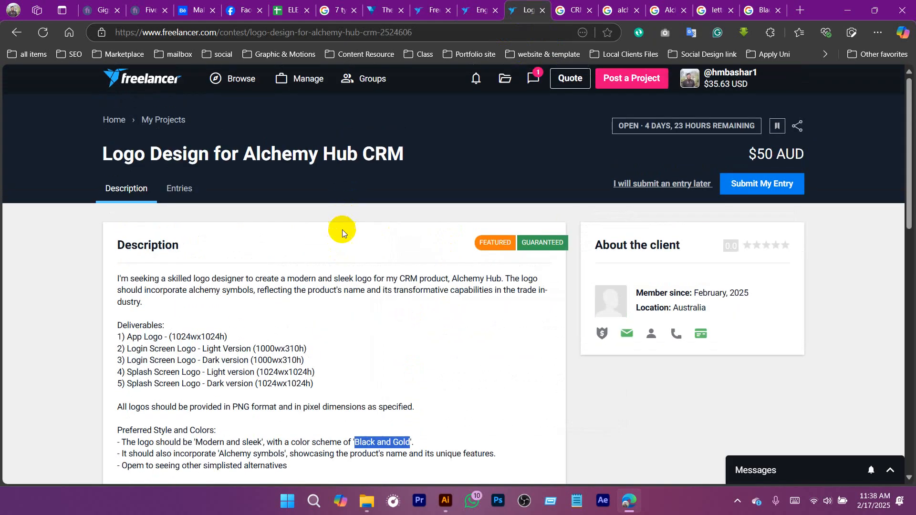
{"action": "scroll", "coordinate": [250, 348], "scroll_direction": "down", "scroll_amount": 3}
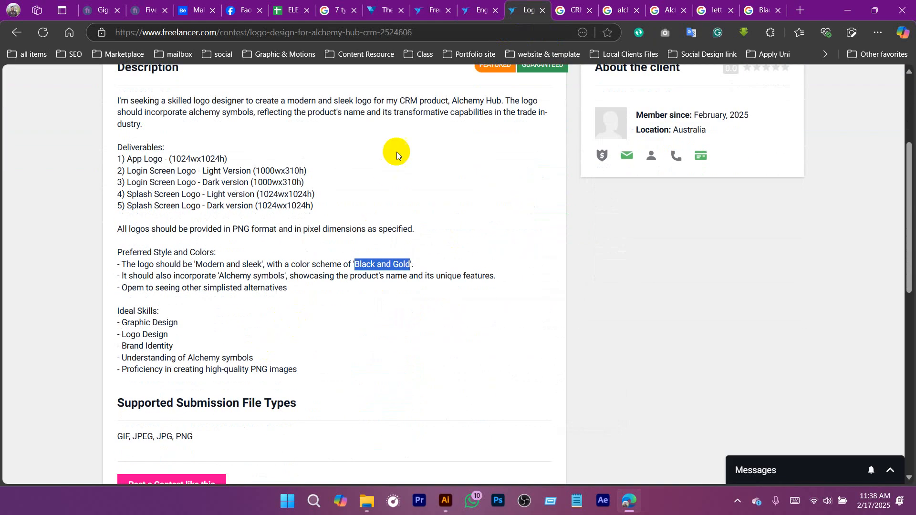
{"action": "left_click", "coordinate": [433, 278]}
{"action": "scroll", "coordinate": [433, 278], "scroll_direction": "up", "scroll_amount": 3}
{"action": "left_click", "coordinate": [746, 188]}
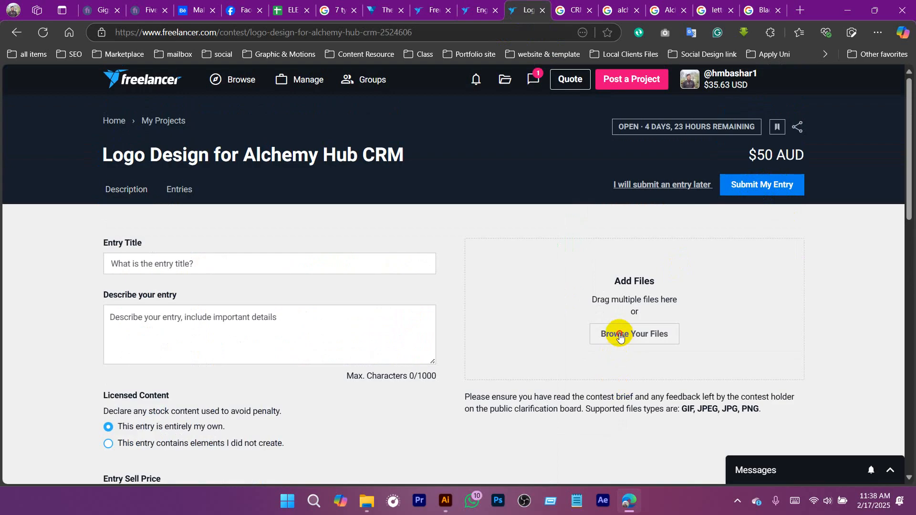
Upload Lettermark-Logo.jpg from the Downloads folder as the contest entry's file.
{"action": "left_click", "coordinate": [619, 335]}
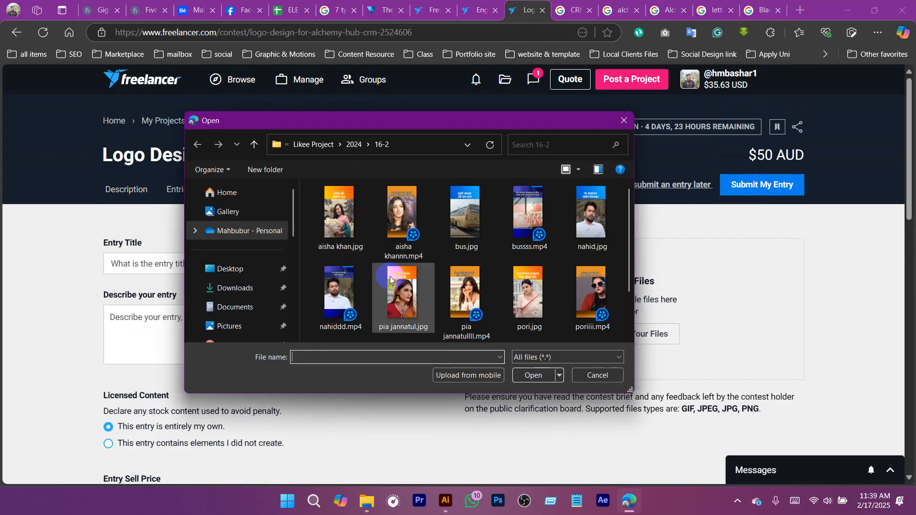
{"action": "left_click", "coordinate": [235, 288]}
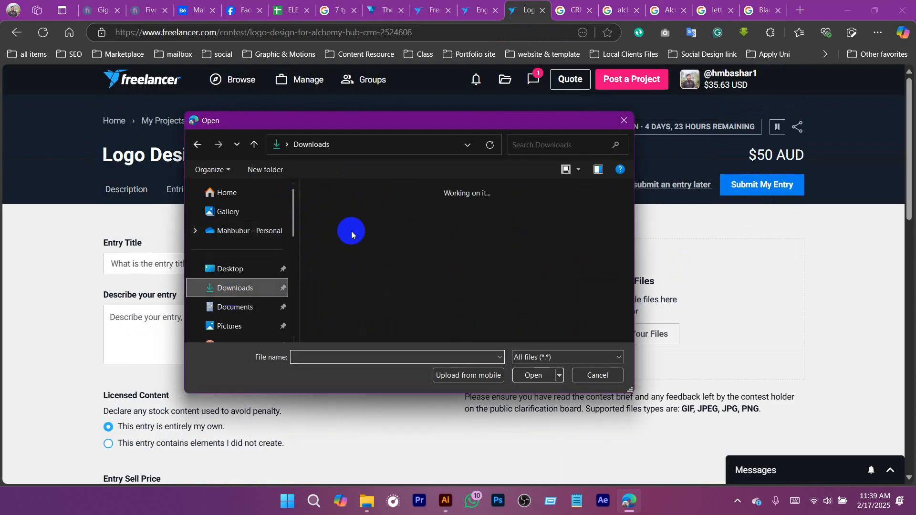
{"action": "left_click", "coordinate": [329, 220]}
{"action": "double_click", "coordinate": [328, 222]}
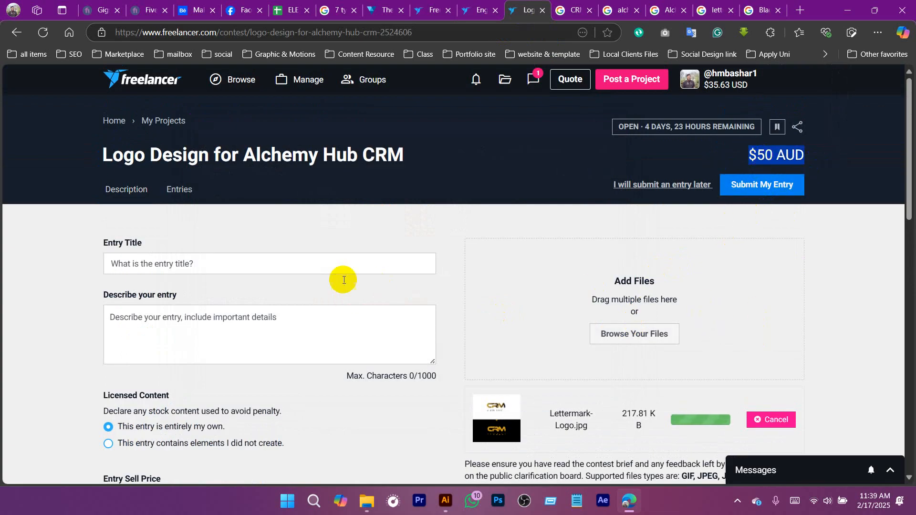
{"action": "left_click", "coordinate": [360, 218]}
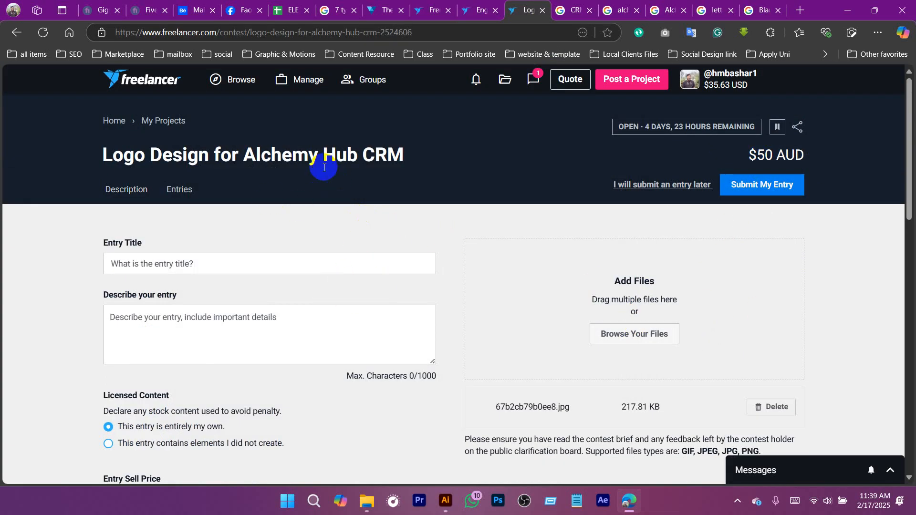
Copy Alchemy Hub CRM from the contest heading and enter it as both the entry title and the entry description.
{"action": "left_click_drag", "start_coordinate": [243, 155], "coordinate": [416, 162]}
{"action": "key", "text": "ctrl+c"}
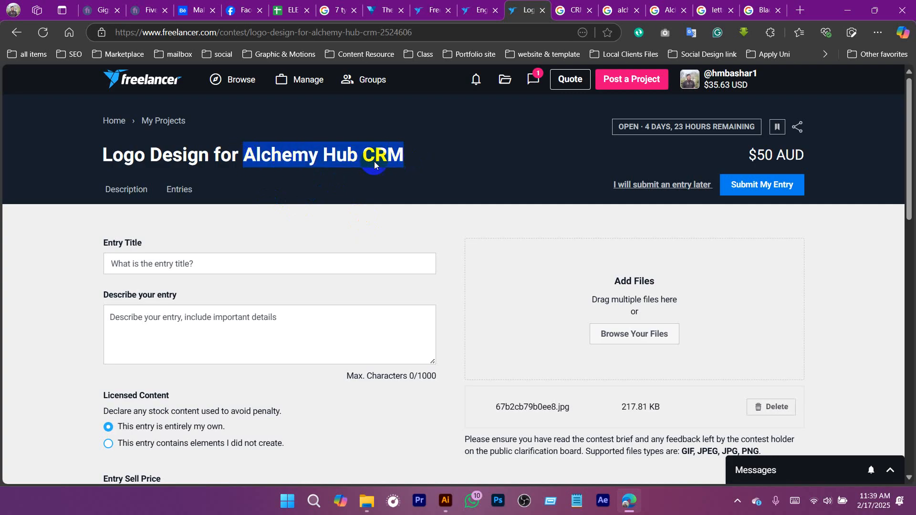
{"action": "right_click", "coordinate": [375, 162]}
{"action": "left_click", "coordinate": [396, 173]}
{"action": "left_click", "coordinate": [211, 271]}
{"action": "key", "text": "ctrl+v"}
{"action": "key", "text": "ctrl+v"}
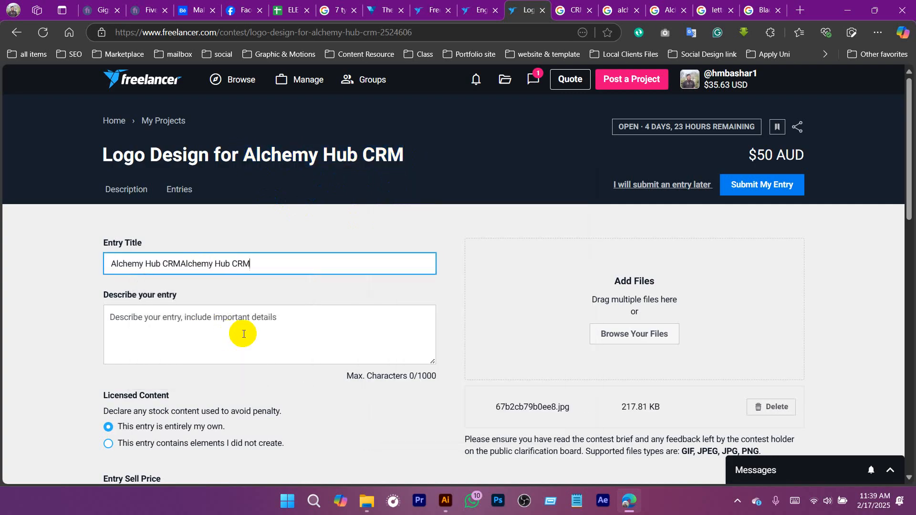
{"action": "key", "text": "ctrl+z"}
{"action": "left_click", "coordinate": [301, 331]}
{"action": "key", "text": "ctrl+v"}
Agree to the original-work statement and Freelancer terms, submit the entry, and dismiss the confirmation.
{"action": "scroll", "coordinate": [285, 319], "scroll_direction": "down", "scroll_amount": 9}
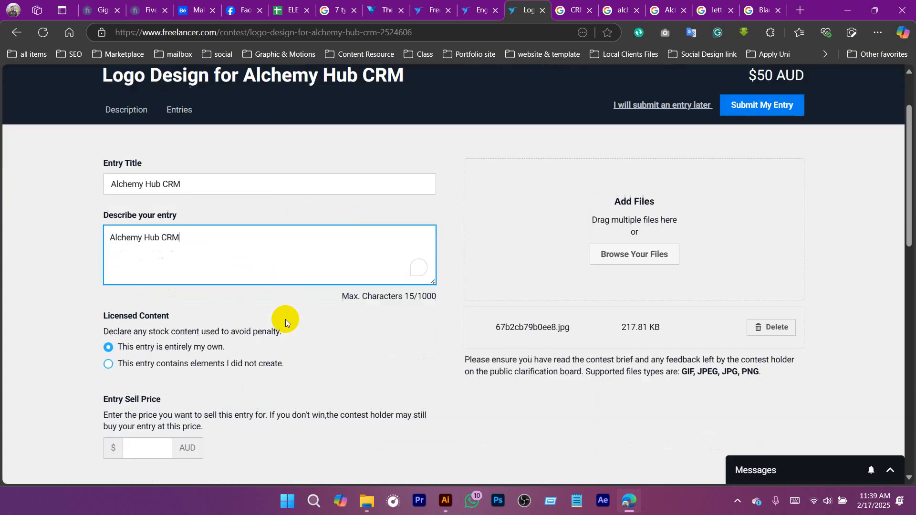
{"action": "left_click", "coordinate": [282, 317]}
{"action": "left_click", "coordinate": [138, 355]}
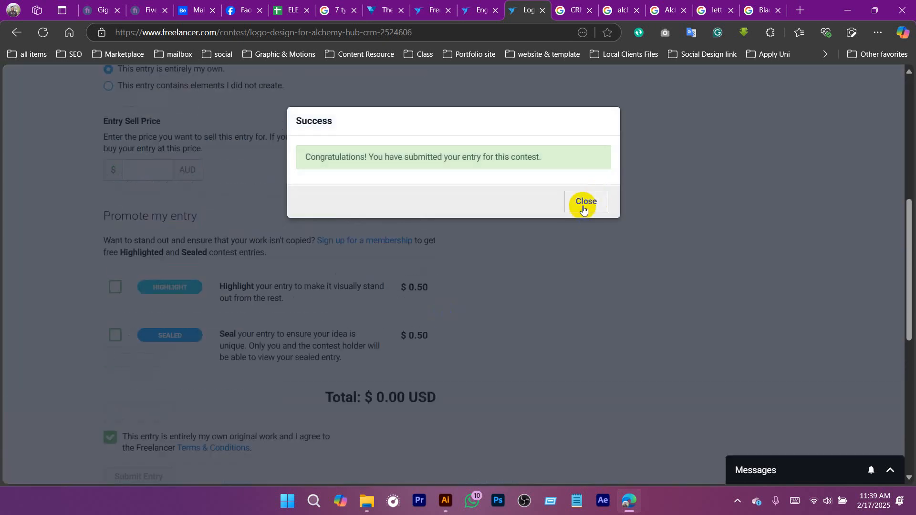
{"action": "left_click", "coordinate": [585, 206]}
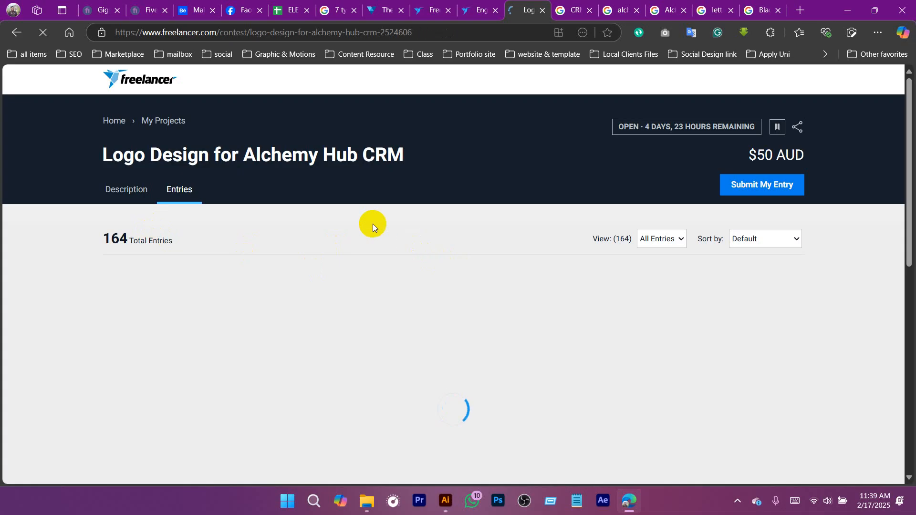
Examine the contest's submitted entries, including the contest holder's feedback on top-rated entry #30.
{"action": "triple_click", "coordinate": [122, 239]}
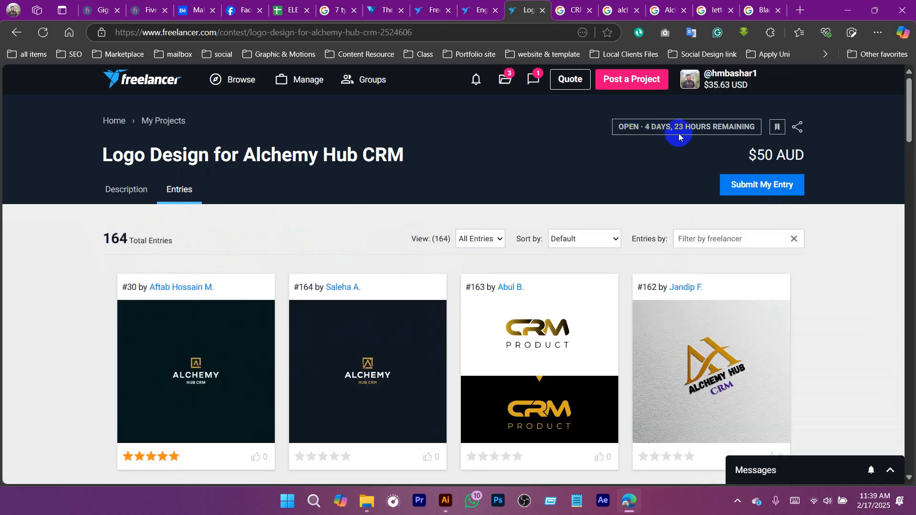
{"action": "scroll", "coordinate": [679, 137], "scroll_direction": "down", "scroll_amount": 4}
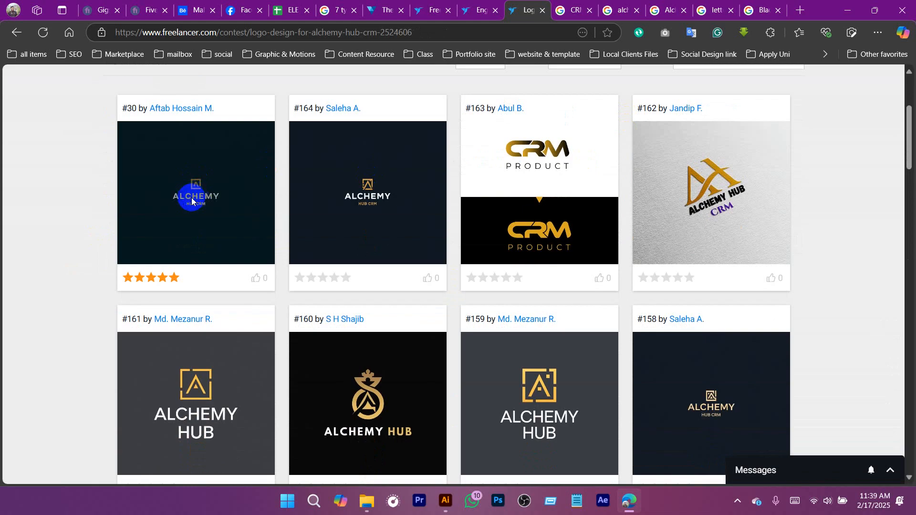
{"action": "left_click", "coordinate": [191, 200]}
{"action": "scroll", "coordinate": [353, 341], "scroll_direction": "down", "scroll_amount": 3}
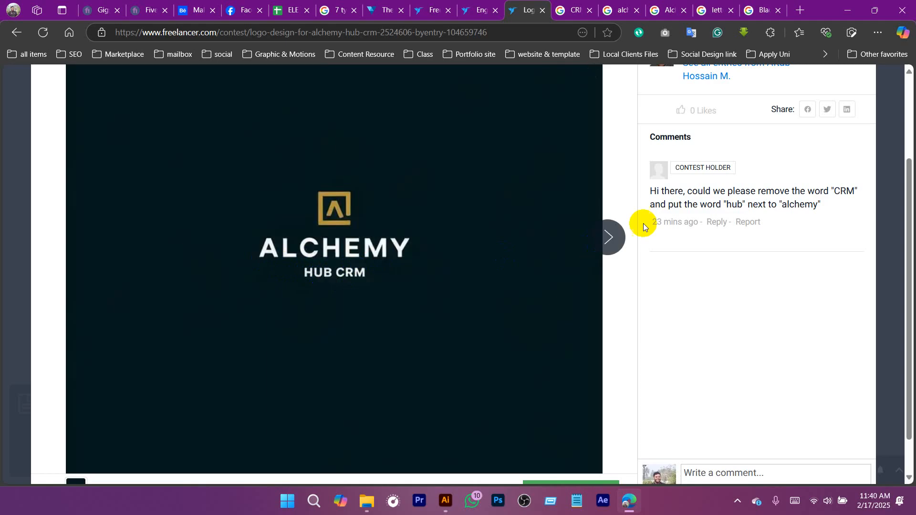
{"action": "scroll", "coordinate": [667, 215], "scroll_direction": "up", "scroll_amount": 3}
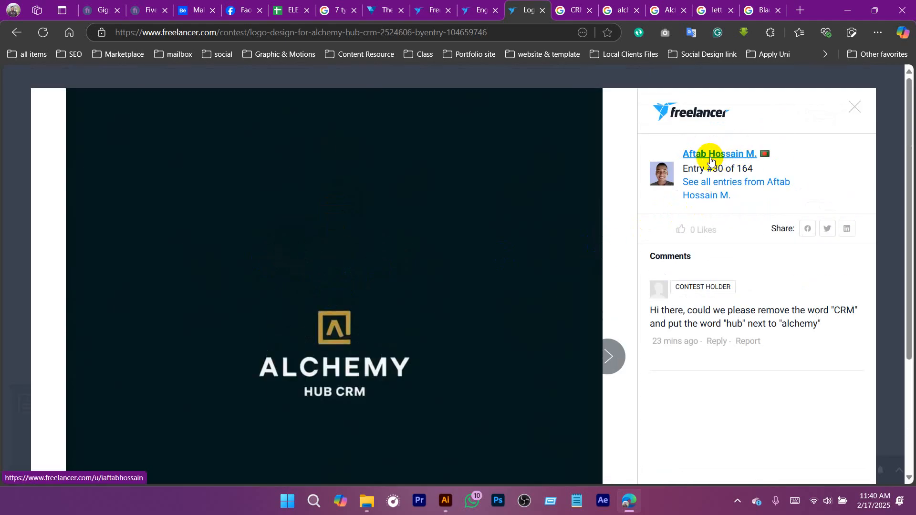
{"action": "left_click", "coordinate": [855, 106]}
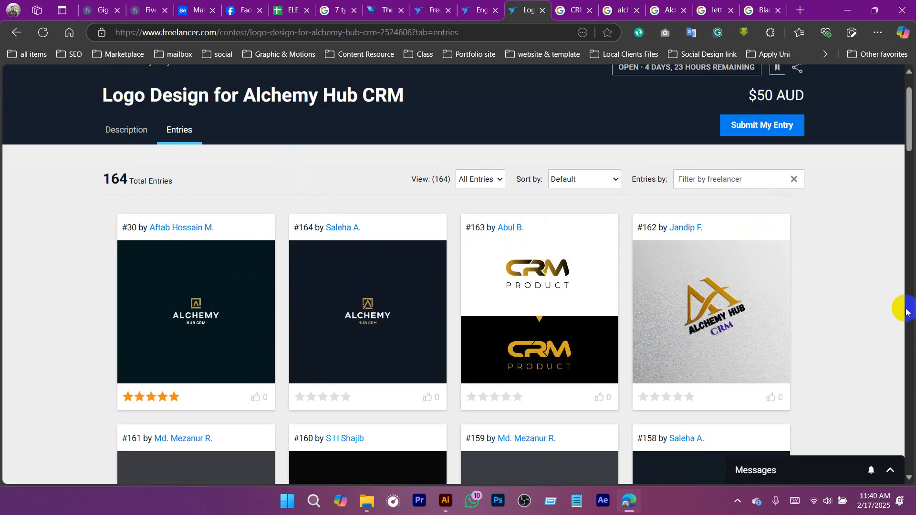
{"action": "scroll", "coordinate": [107, 175], "scroll_direction": "up", "scroll_amount": 2}
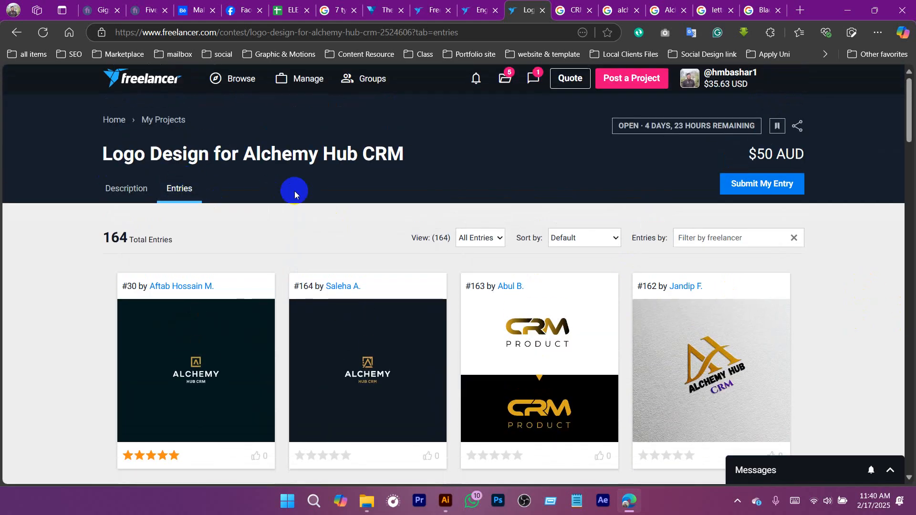
{"action": "scroll", "coordinate": [301, 194], "scroll_direction": "down", "scroll_amount": 10}
{"action": "scroll", "coordinate": [302, 194], "scroll_direction": "down", "scroll_amount": 3}
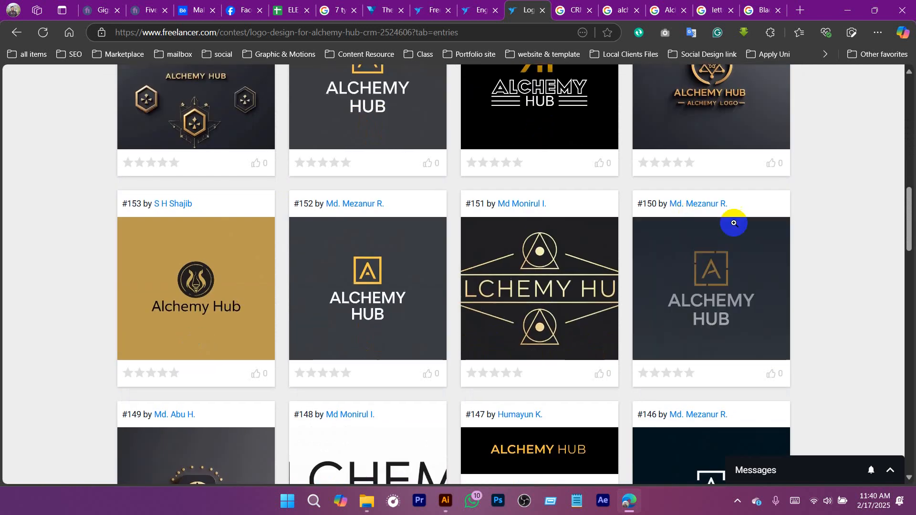
{"action": "left_click_drag", "start_coordinate": [909, 227], "coordinate": [910, 117]}
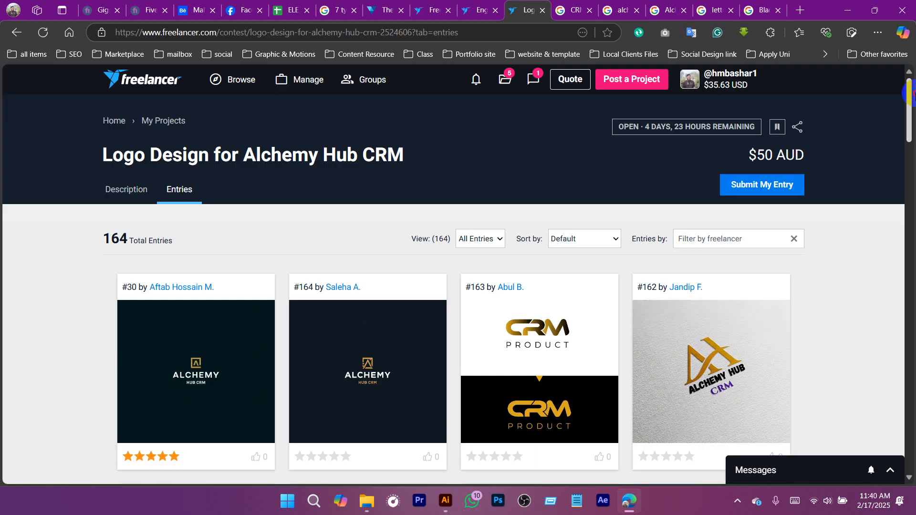